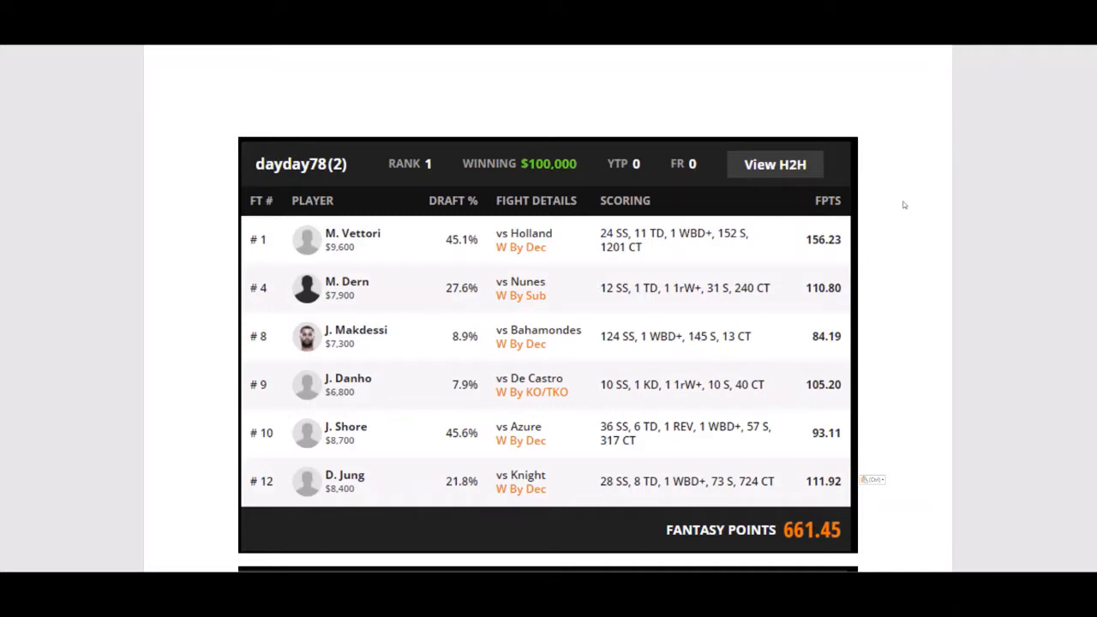
# Examine the draft percentages, salaries and fight results in the two winning lineups headed by M. Vettori and F. Ngannou.
pyautogui.scroll(-1, 902, 219)
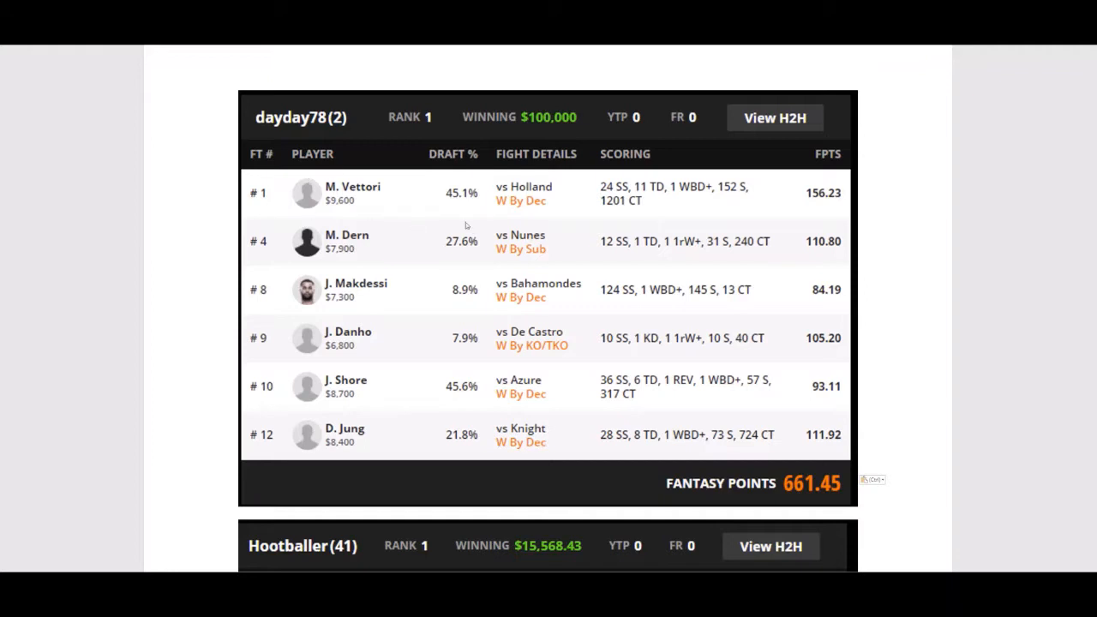
pyautogui.scroll(-1, 323, 181)
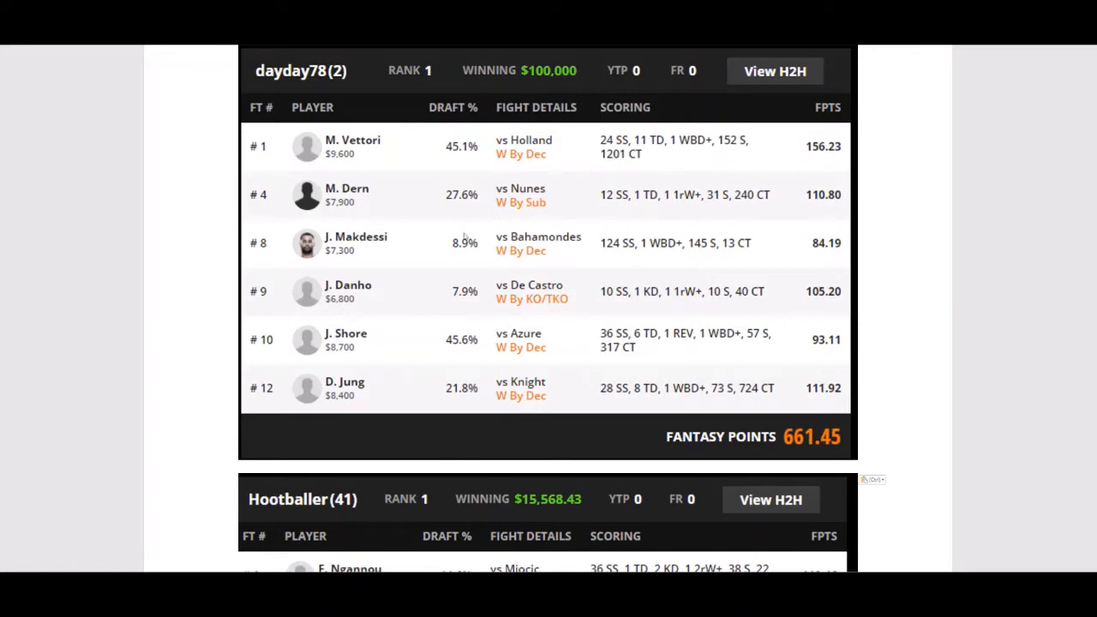
pyautogui.scroll(-5, 465, 235)
pyautogui.scroll(5, 472, 249)
pyautogui.scroll(1, 476, 256)
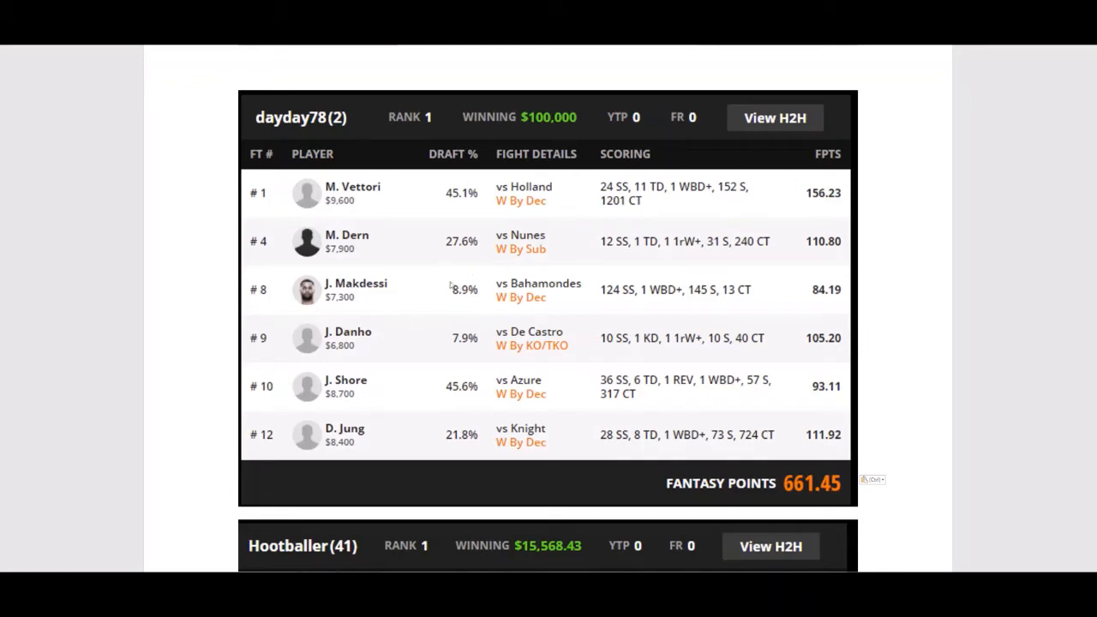
pyautogui.scroll(-8, 426, 280)
pyautogui.scroll(-1, 424, 283)
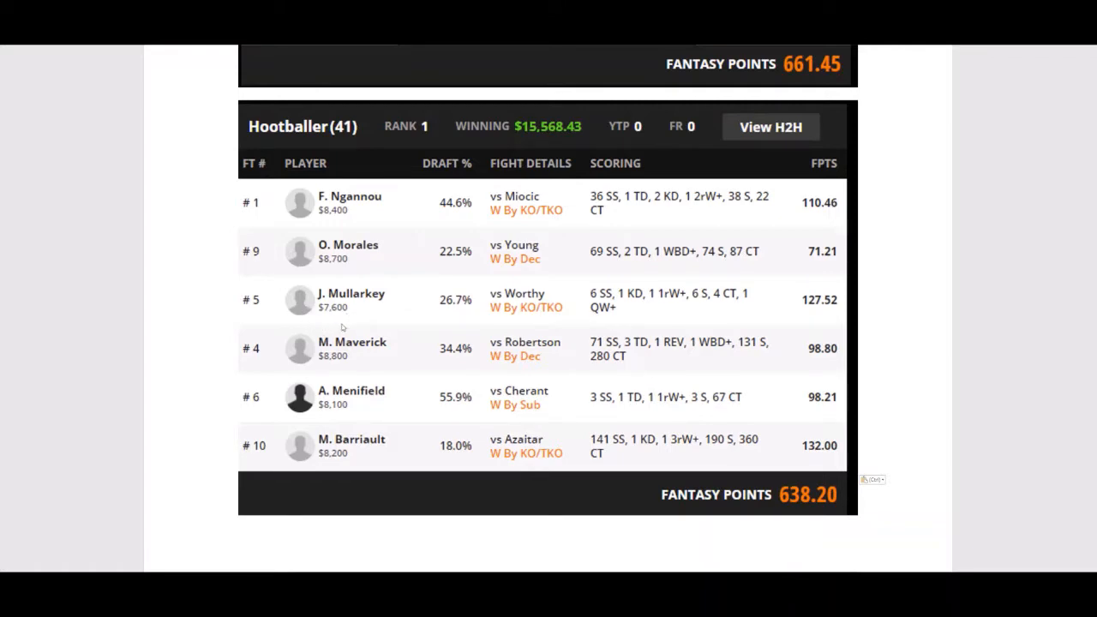
# Examine the winning lineups headed by D. Brunson and J. Blachowicz, including their draft percentages and fight results.
pyautogui.scroll(-6, 424, 304)
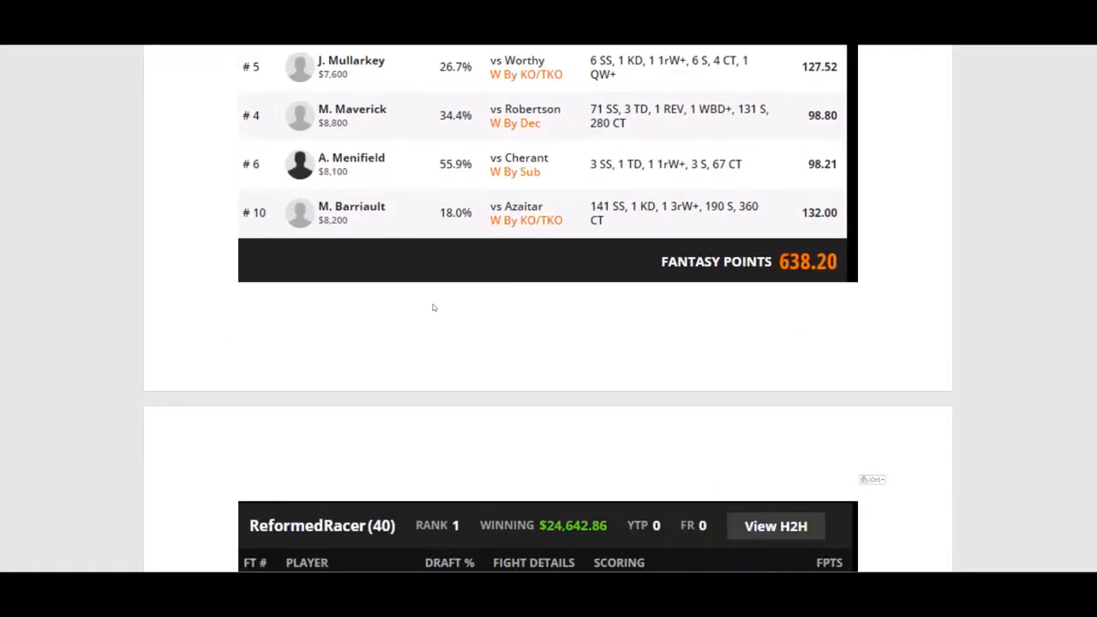
pyautogui.scroll(-1, 433, 289)
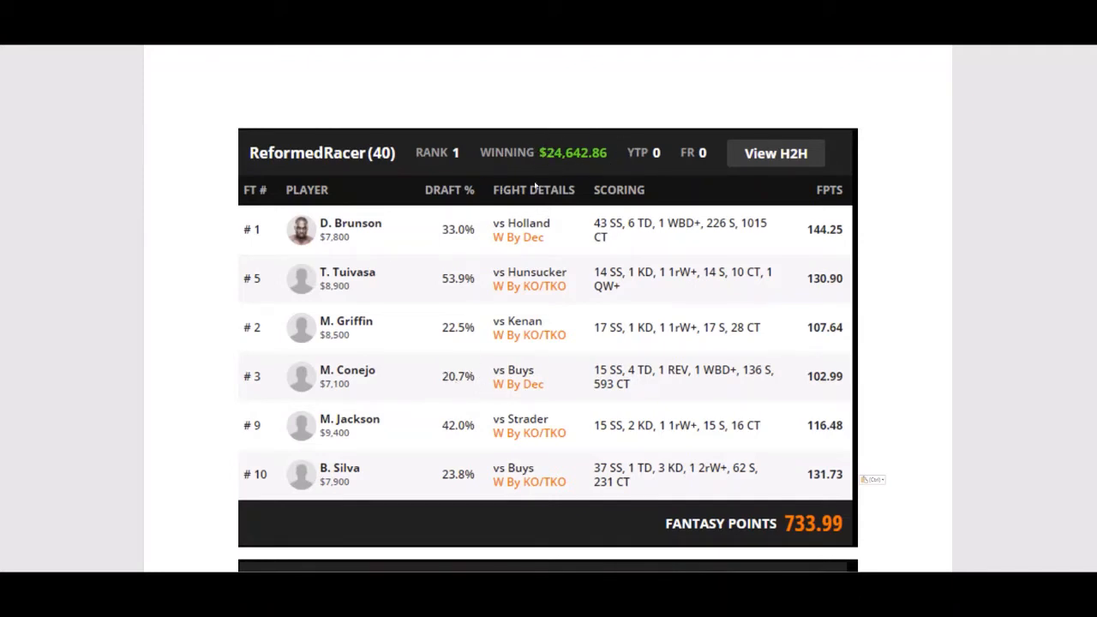
pyautogui.scroll(-2, 511, 328)
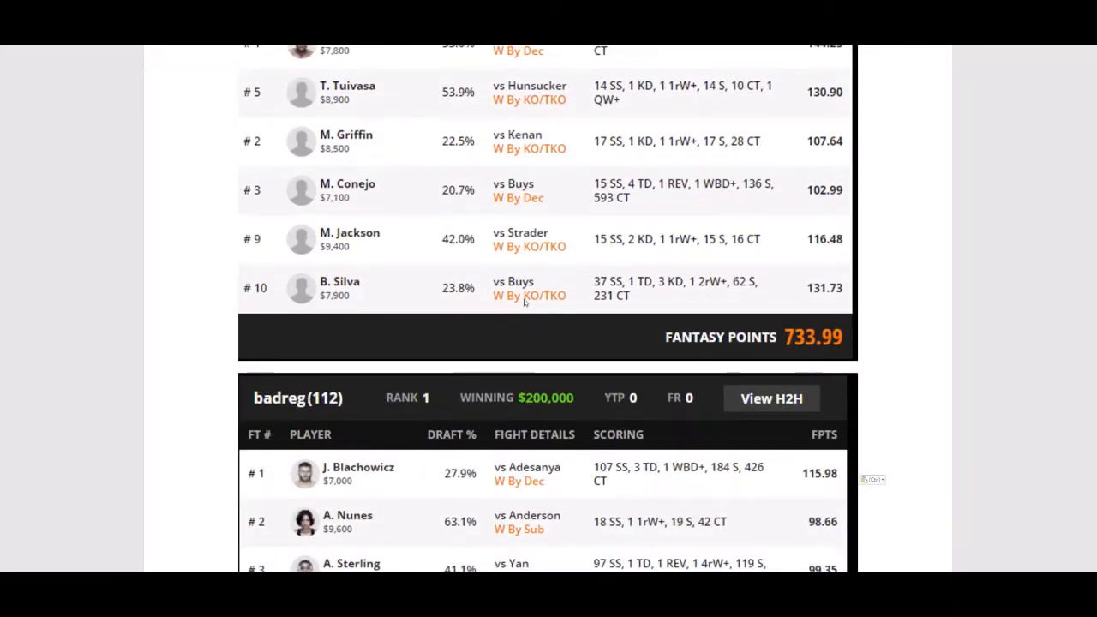
pyautogui.scroll(-3, 526, 300)
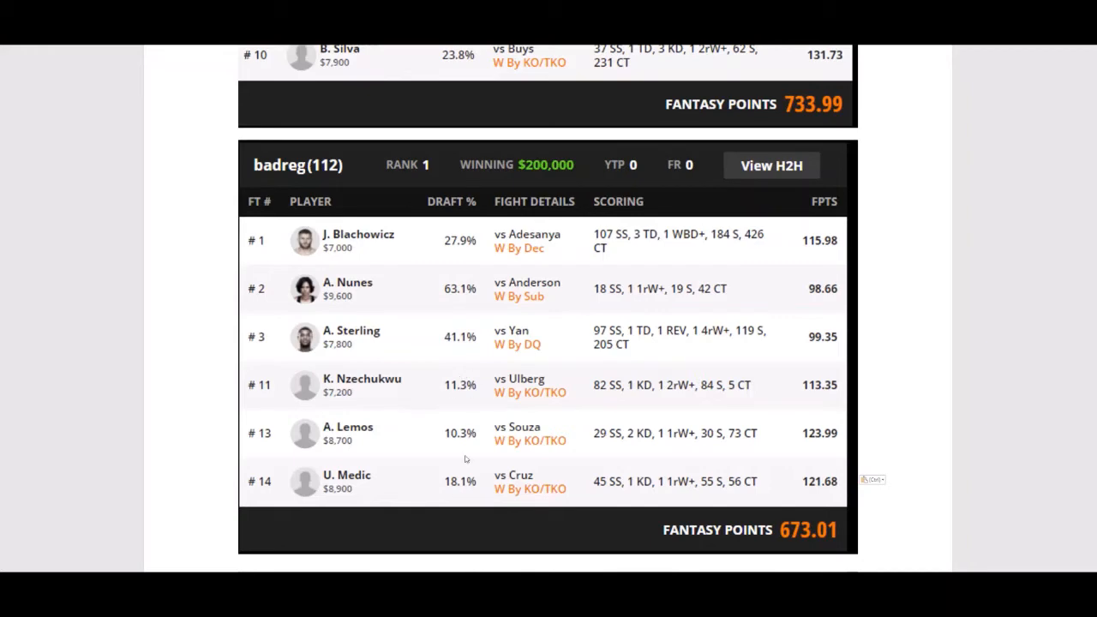
pyautogui.scroll(-1, 443, 394)
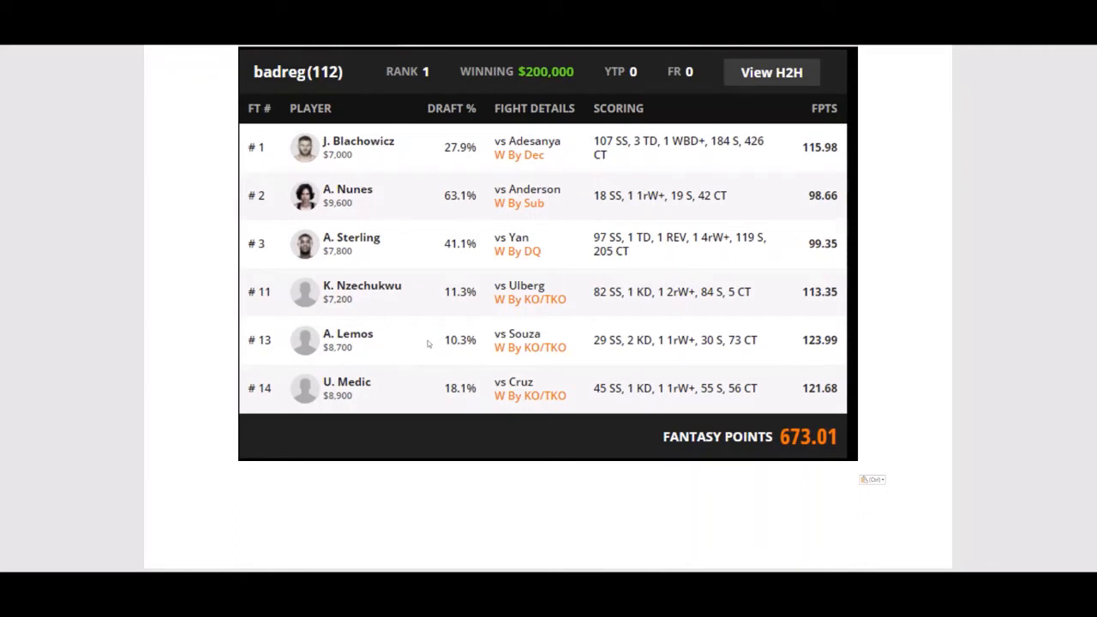
# Examine the winning lineups headed by C. Gane and Y. Kunitskaya, comparing each fighter's draft percentage and scoring.
pyautogui.scroll(-6, 427, 344)
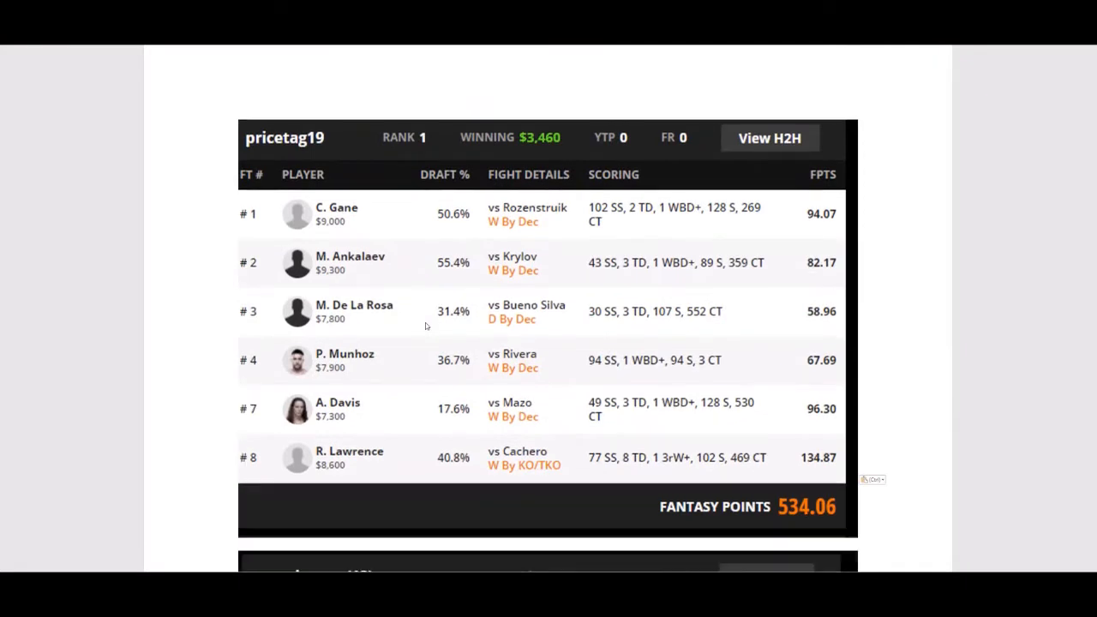
pyautogui.scroll(-1, 425, 322)
pyautogui.scroll(1, 423, 322)
pyautogui.scroll(-1, 486, 260)
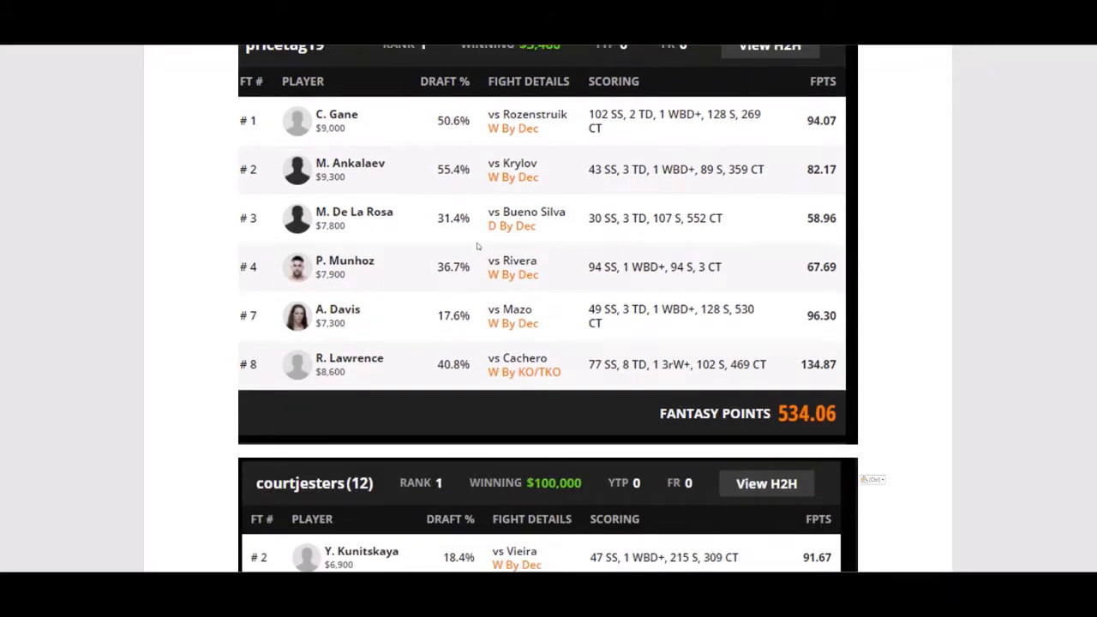
pyautogui.scroll(1, 484, 259)
pyautogui.scroll(1, 484, 259)
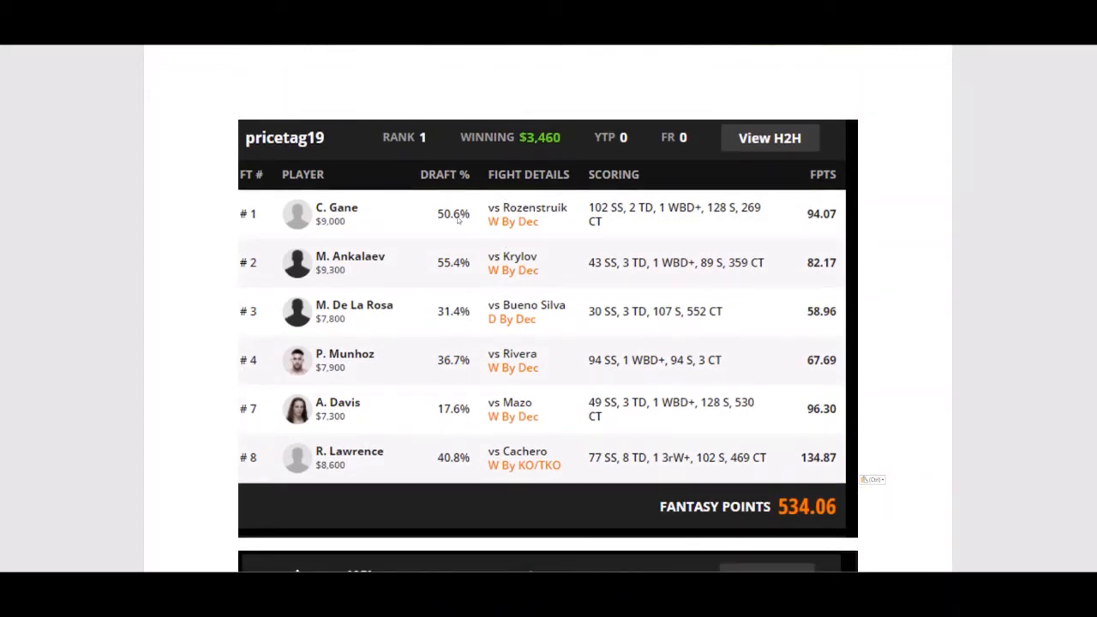
pyautogui.scroll(-4, 420, 235)
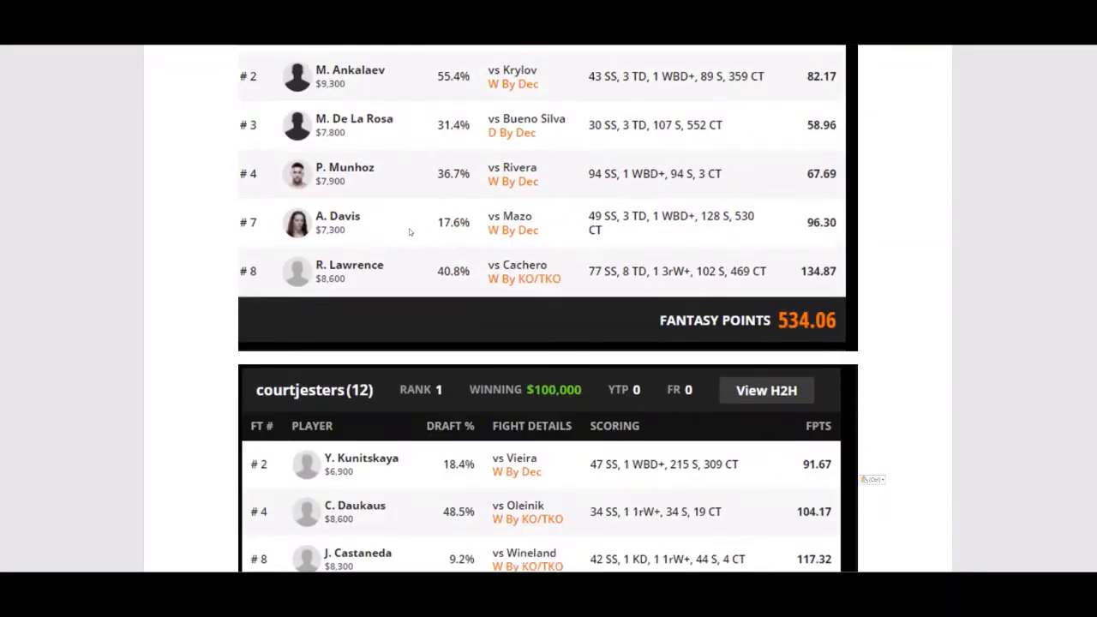
pyautogui.scroll(-5, 412, 242)
pyautogui.scroll(1, 412, 255)
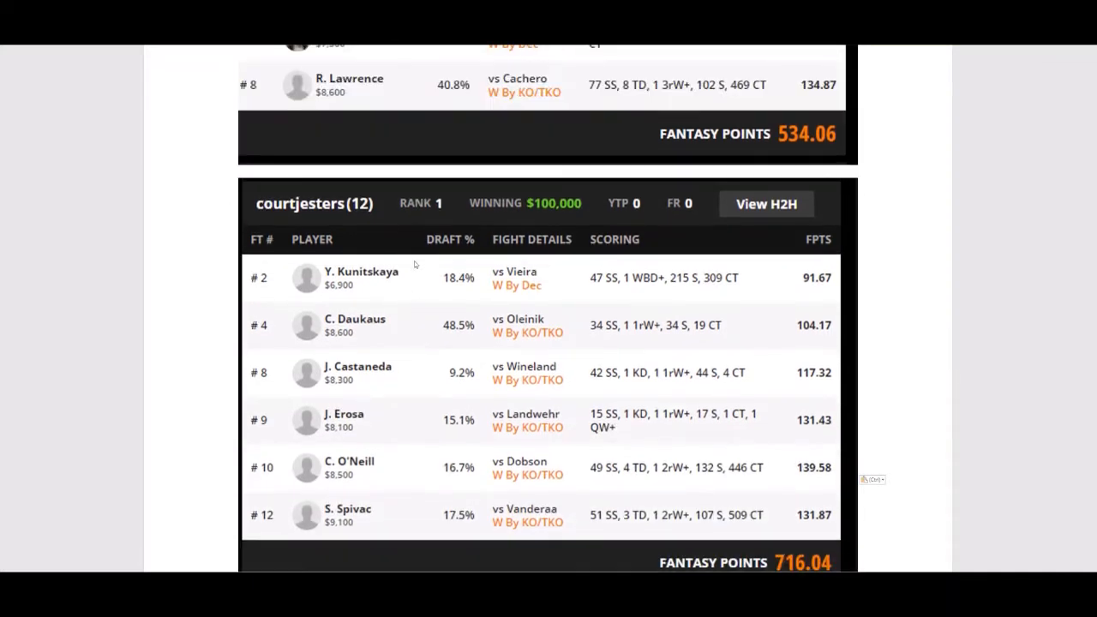
pyautogui.scroll(-1, 408, 272)
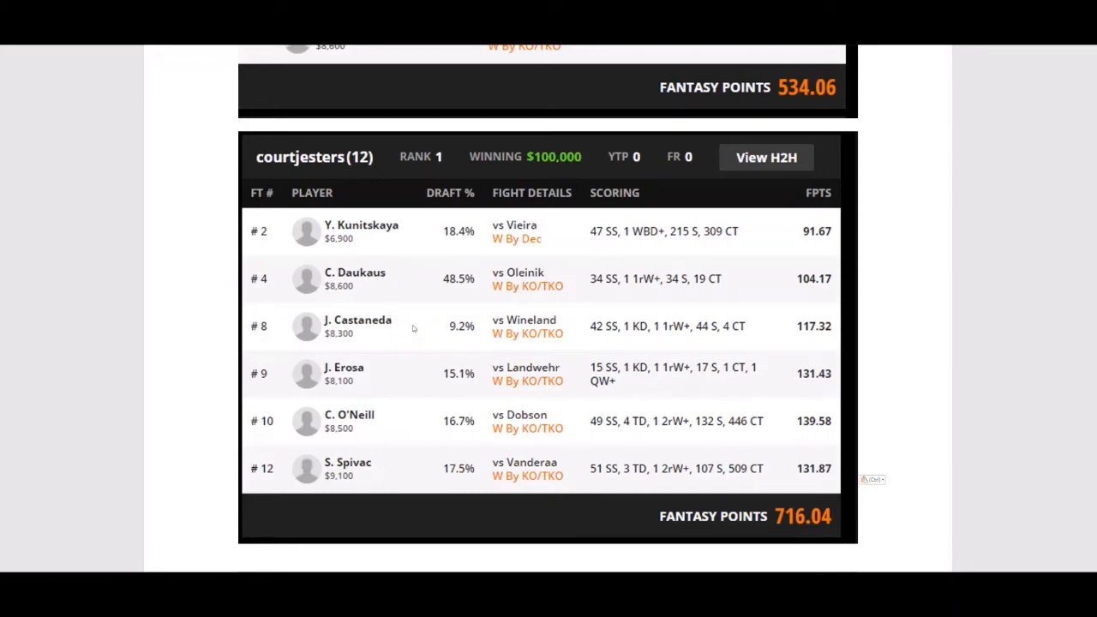
# Examine the winning lineups headed by K. Usman and D. Poirier for fighter salaries, draft percentages and fight outcomes.
pyautogui.scroll(-7, 412, 328)
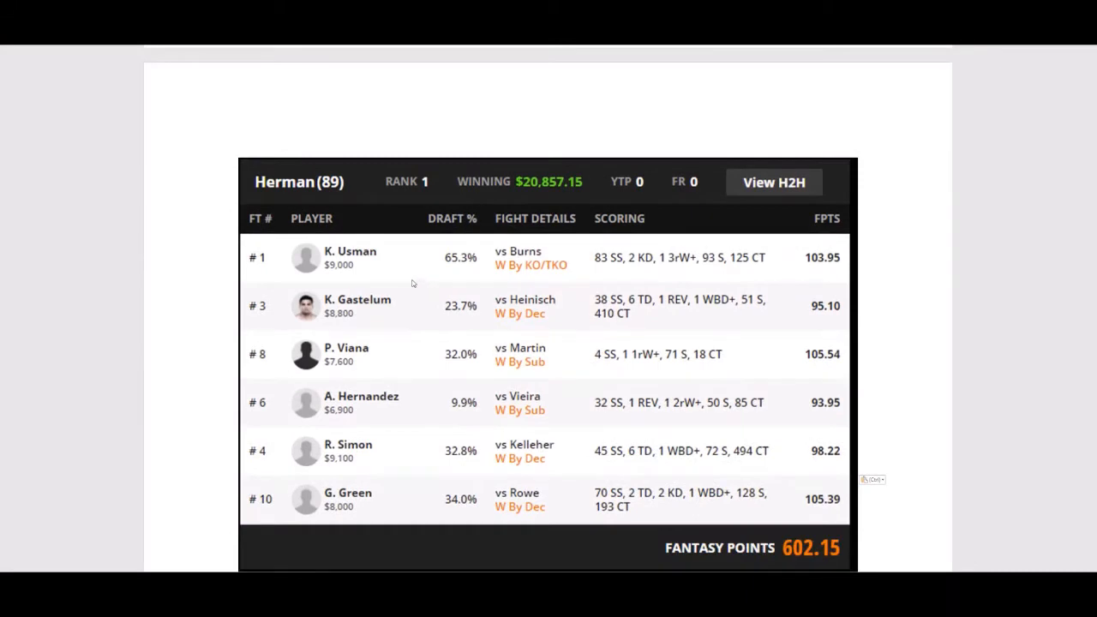
pyautogui.scroll(-1, 411, 283)
pyautogui.scroll(1, 414, 299)
pyautogui.scroll(-3, 429, 342)
pyautogui.scroll(-2, 430, 318)
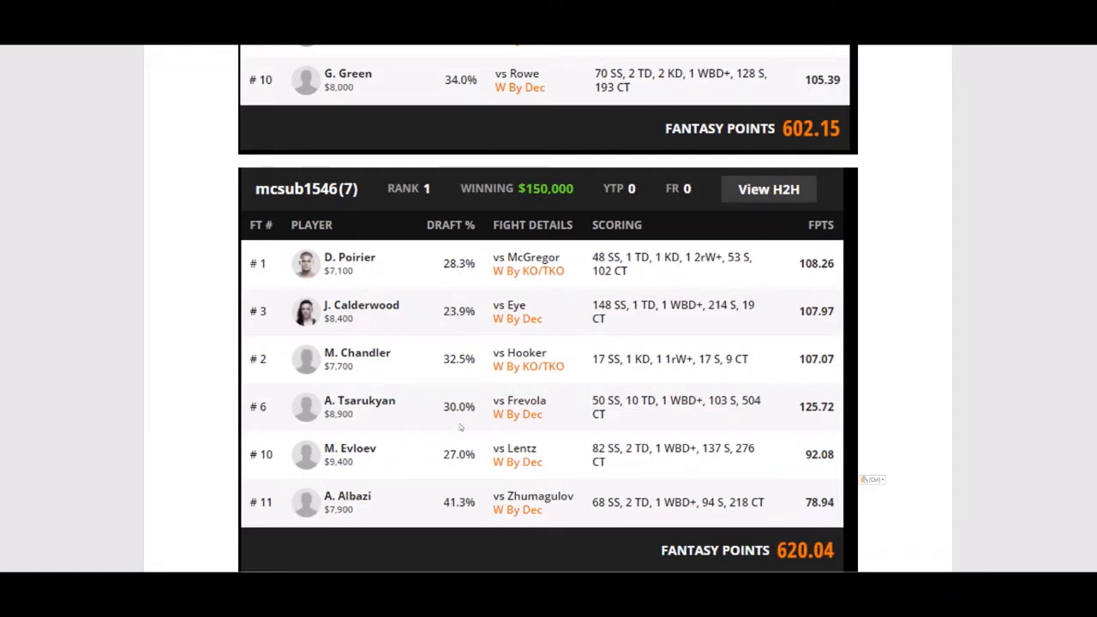
pyautogui.scroll(-1, 439, 376)
pyautogui.scroll(1, 438, 378)
pyautogui.scroll(-1, 437, 381)
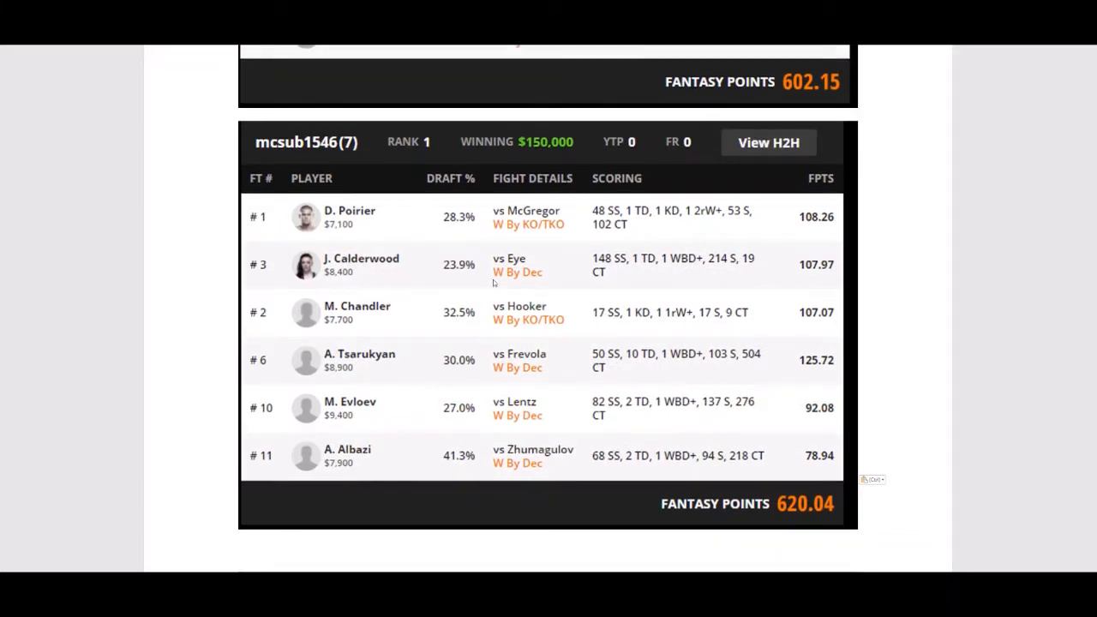
# Examine the last two winning lineups, headed by D. Figueiredo and S. Thompson, for salaries, draft percentages and results.
pyautogui.scroll(-8, 437, 278)
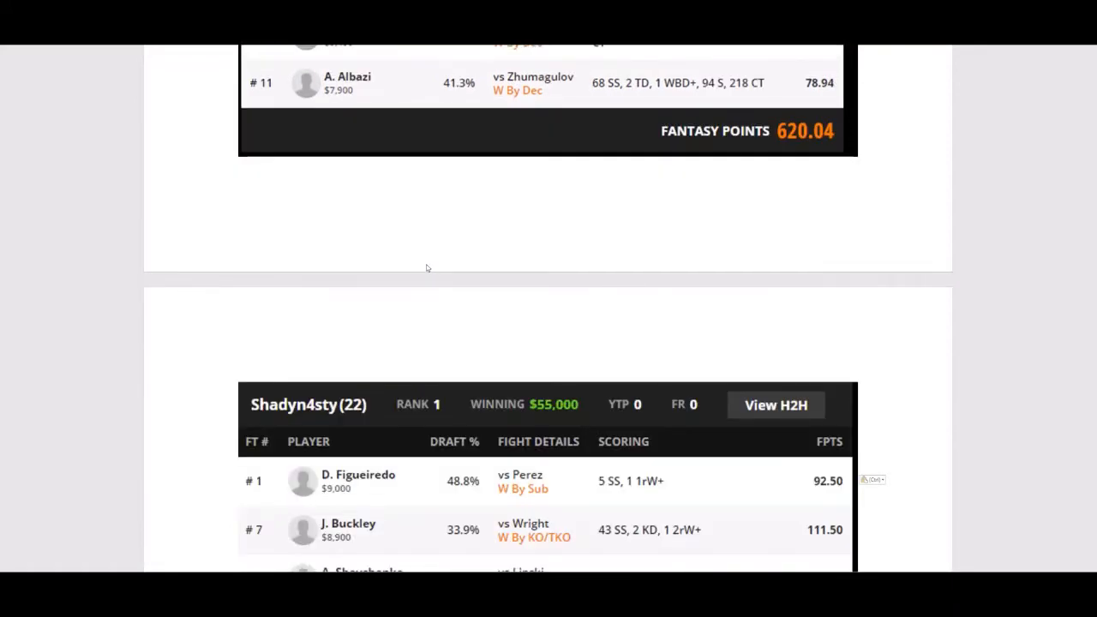
pyautogui.scroll(-5, 428, 266)
pyautogui.scroll(1, 430, 268)
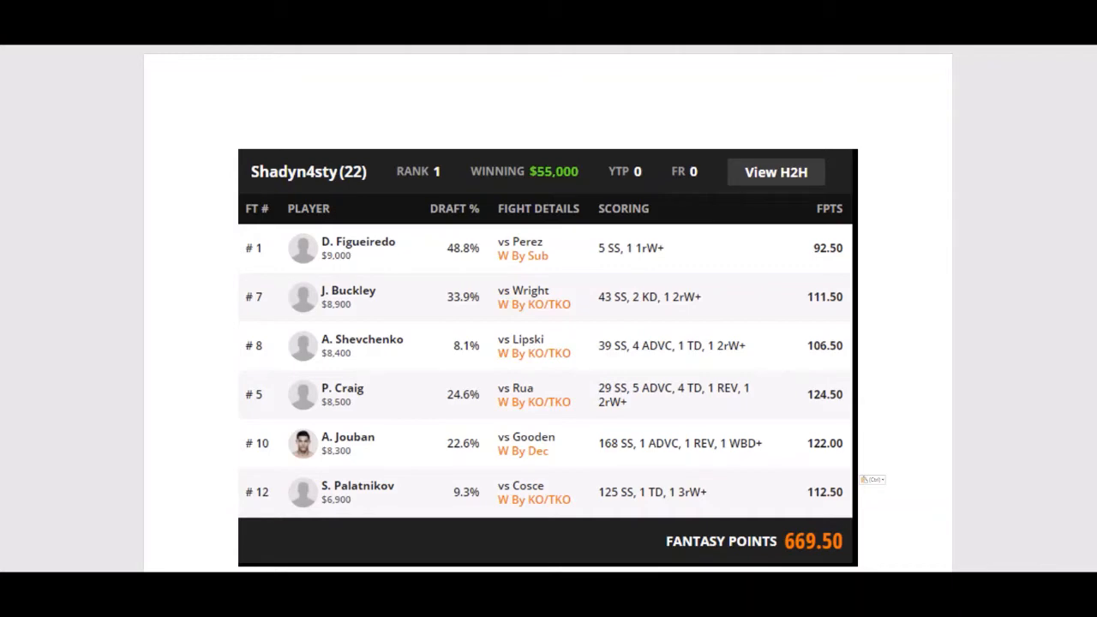
pyautogui.scroll(-6, 890, 448)
pyautogui.scroll(1, 868, 325)
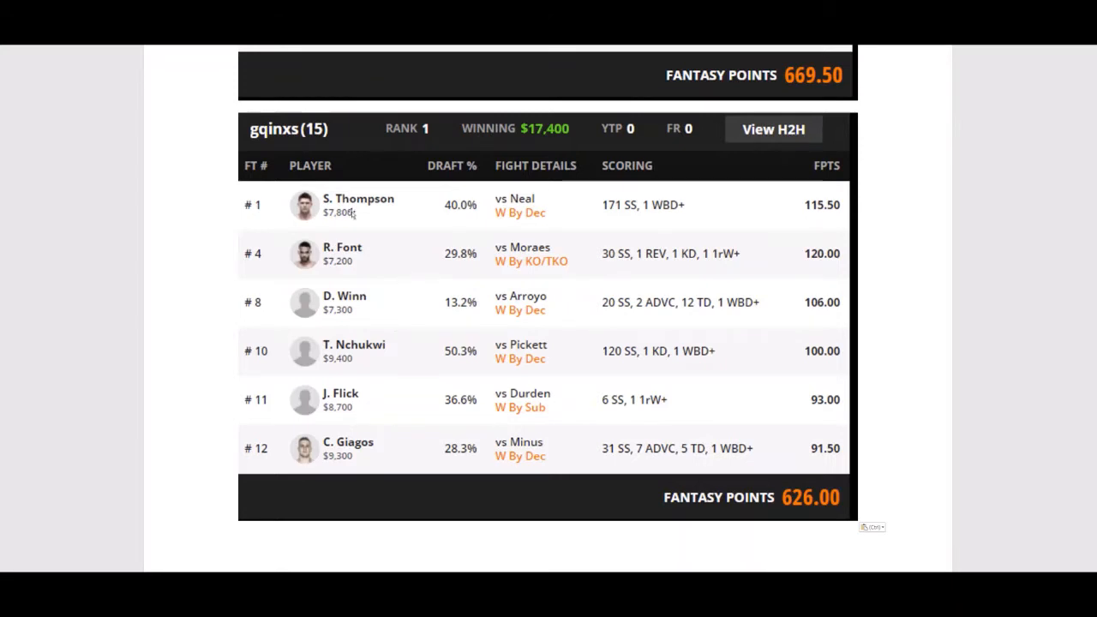
pyautogui.click(377, 248)
pyautogui.click(876, 271)
pyautogui.scroll(-1, 552, 332)
pyautogui.scroll(1, 901, 392)
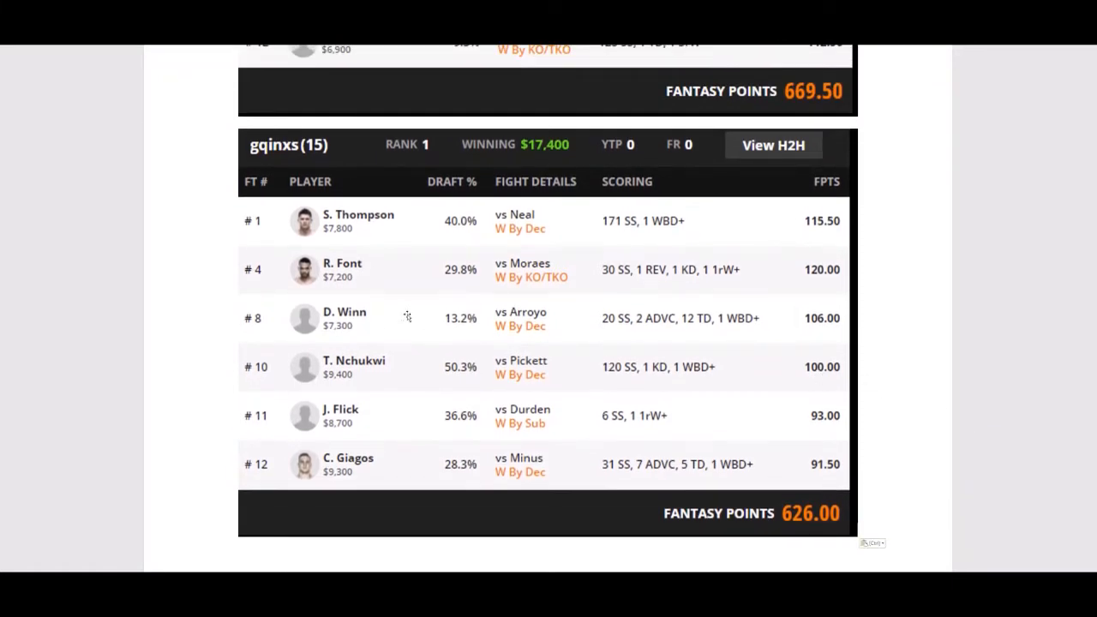
pyautogui.scroll(1, 408, 318)
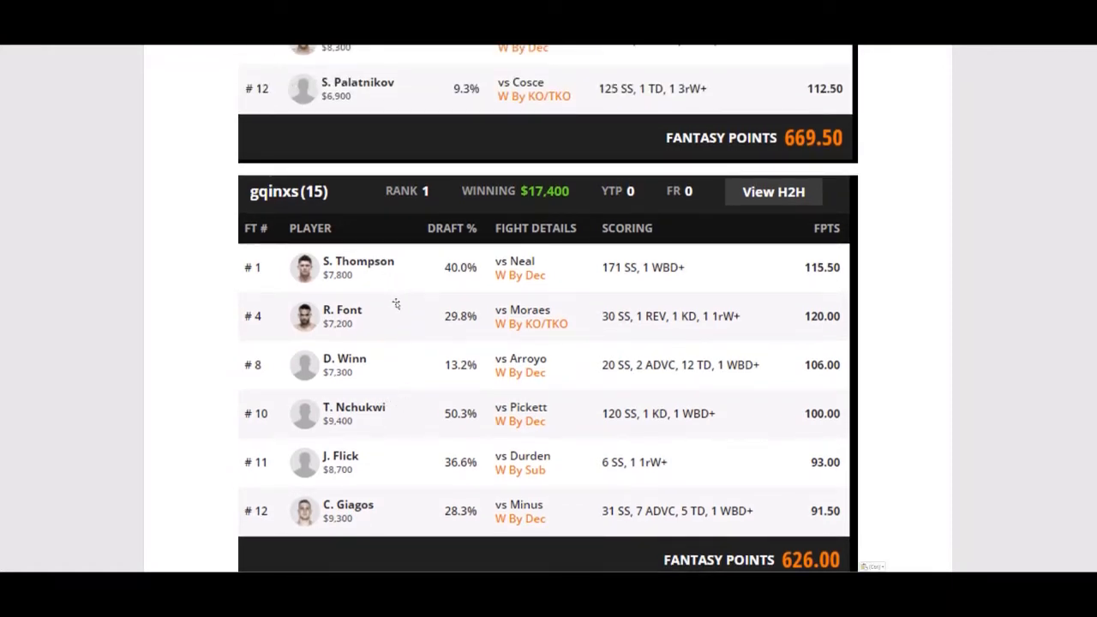
pyautogui.scroll(2, 387, 304)
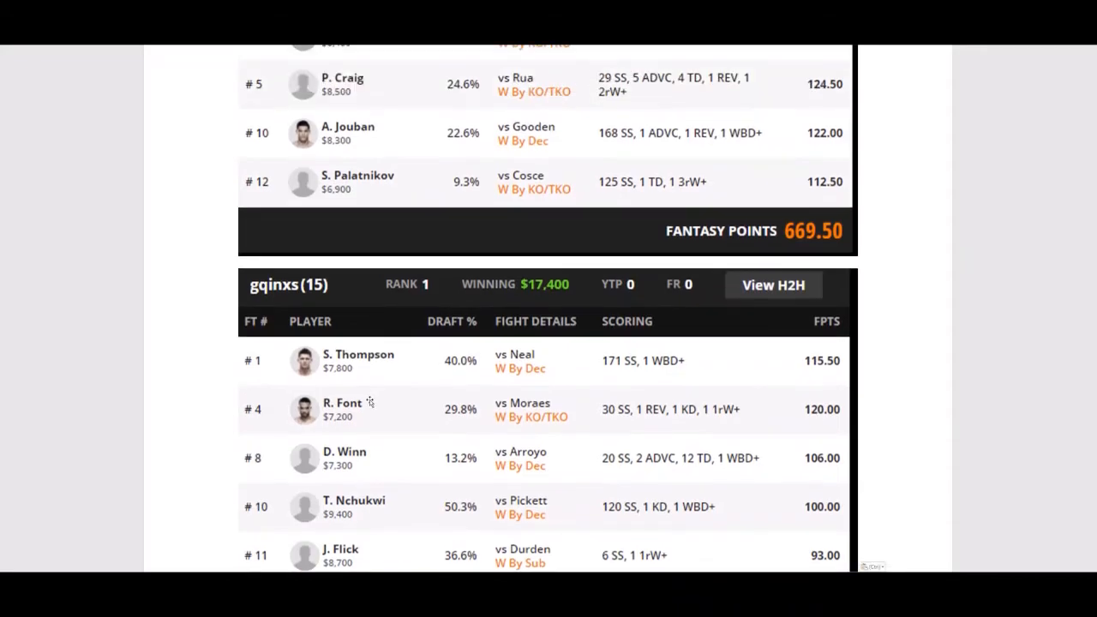
pyautogui.scroll(18, 377, 428)
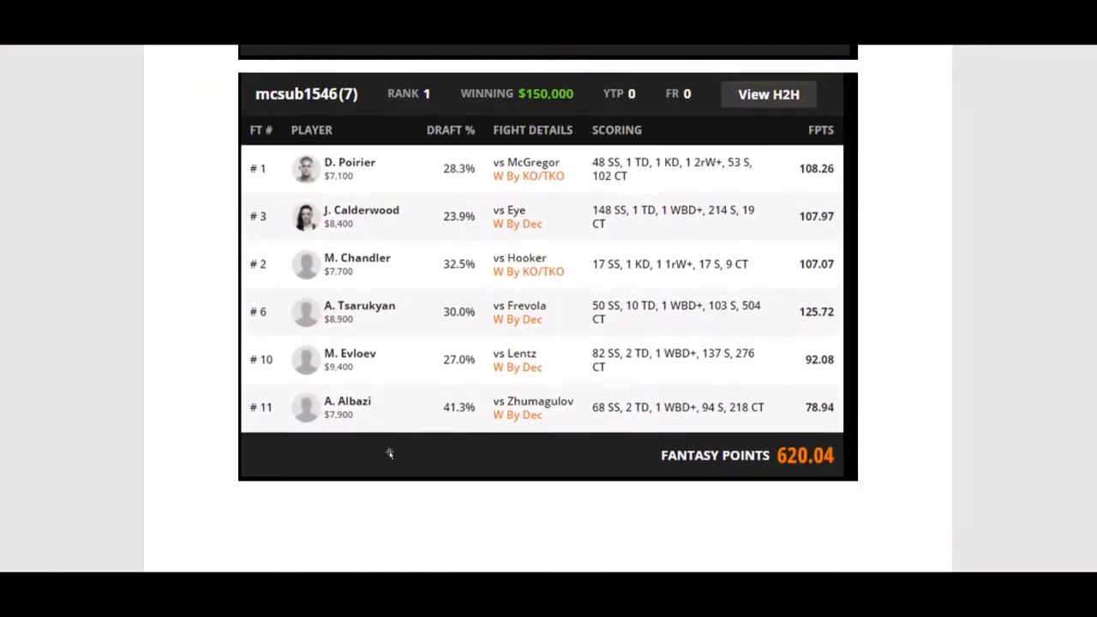
pyautogui.scroll(17, 386, 428)
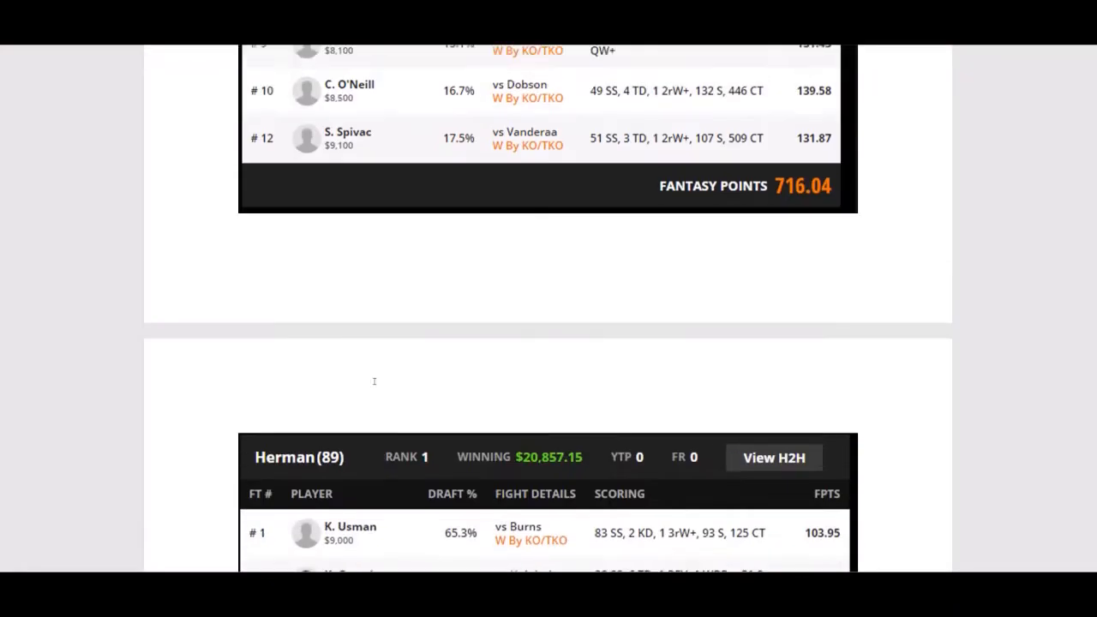
pyautogui.scroll(6, 374, 381)
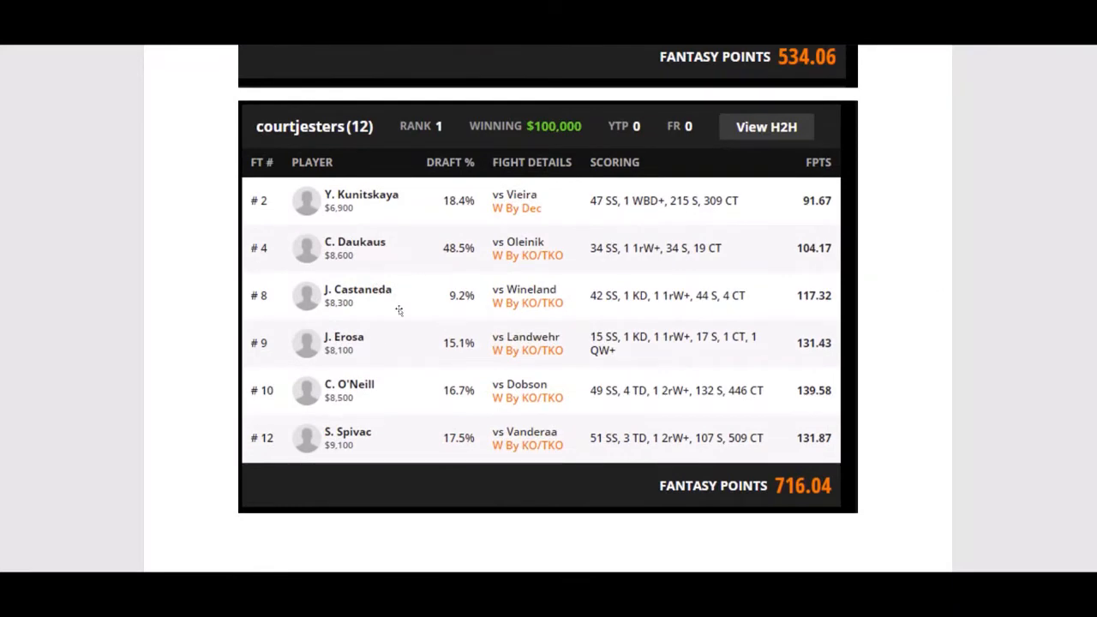
pyautogui.scroll(18, 399, 310)
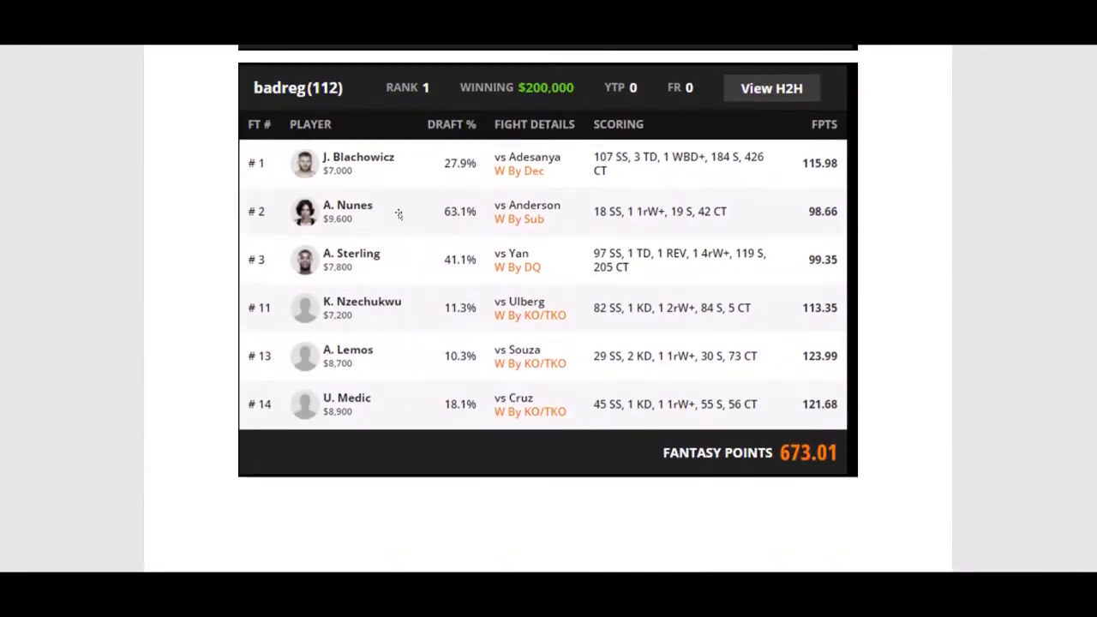
pyautogui.scroll(8, 446, 300)
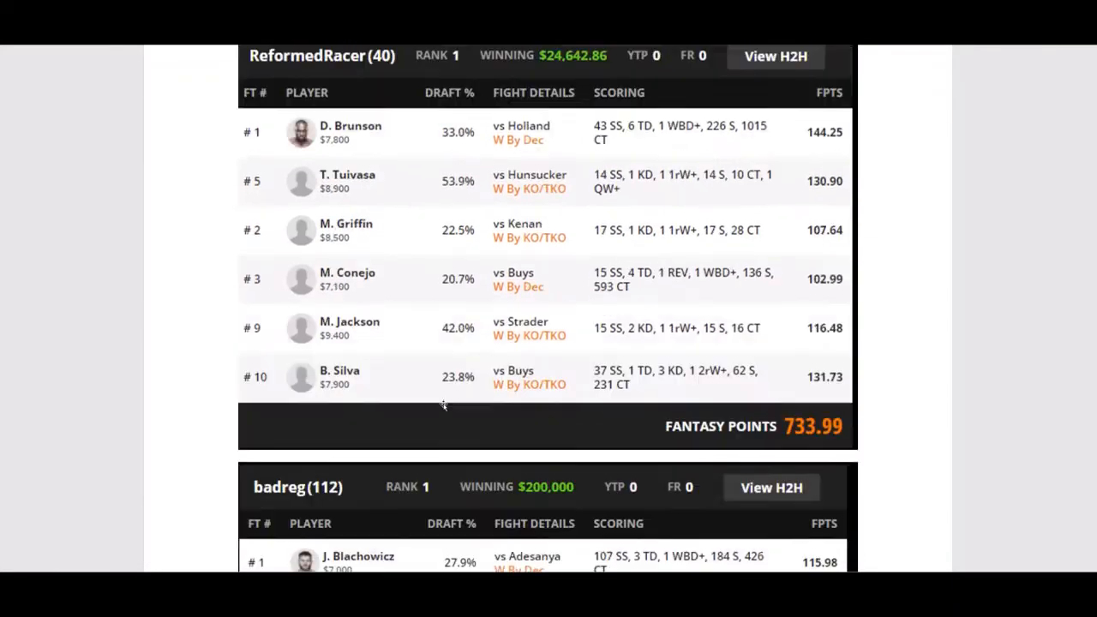
pyautogui.scroll(1, 417, 215)
pyautogui.scroll(6, 415, 322)
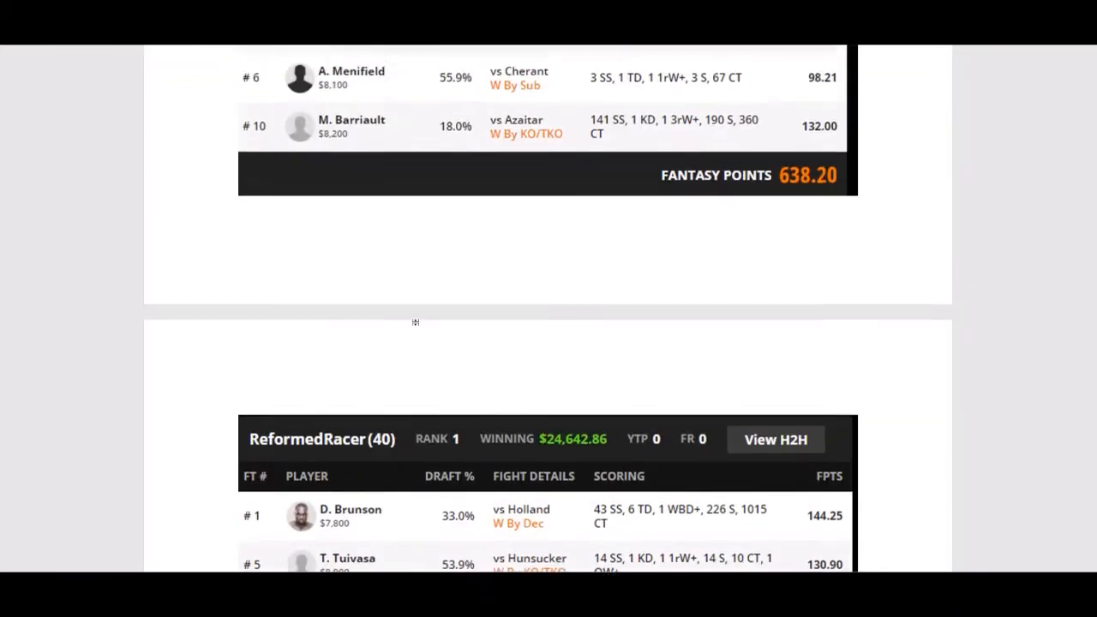
pyautogui.scroll(16, 415, 322)
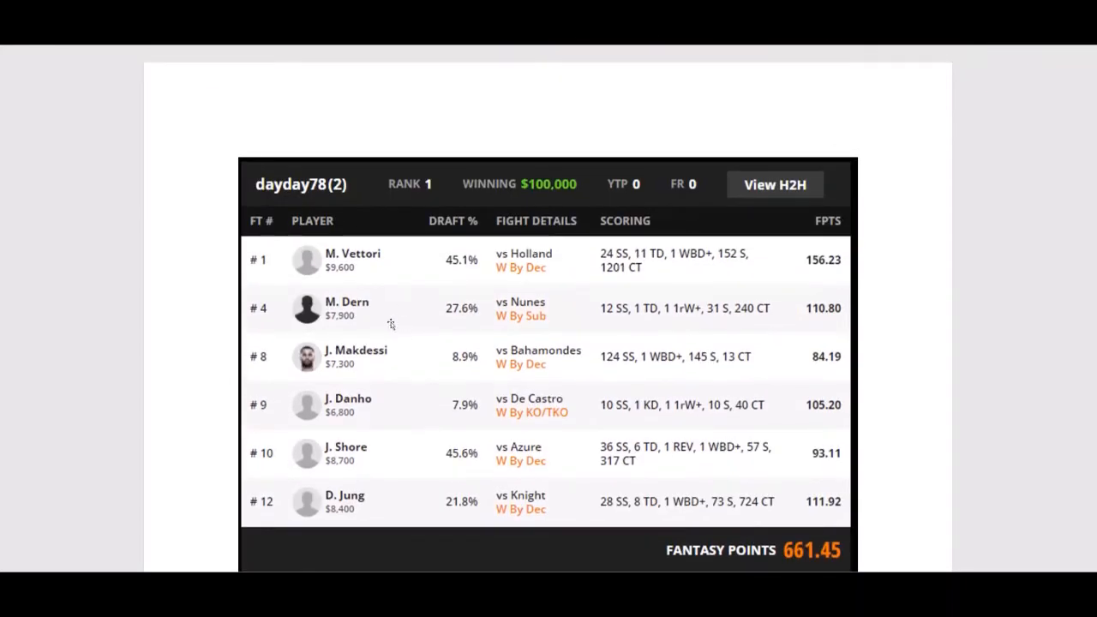
# Compare the fighters' fantasy points in the winning lineups headed by M. Vettori, F. Ngannou, D. Brunson, J. Blachowicz and C. Gane.
pyautogui.scroll(-1, 408, 339)
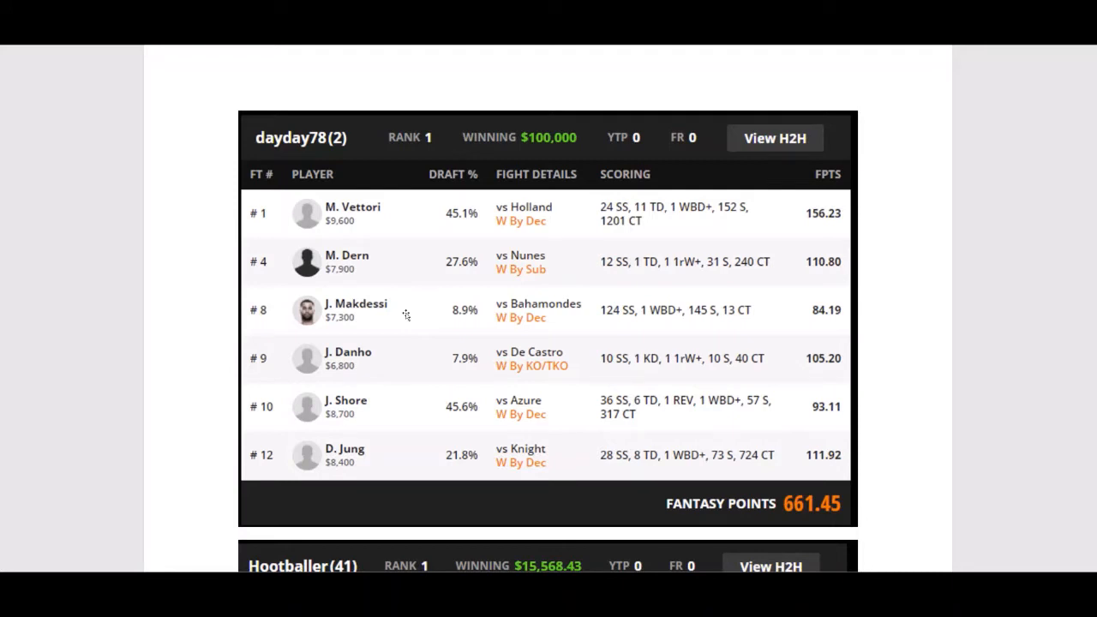
pyautogui.scroll(-1, 436, 257)
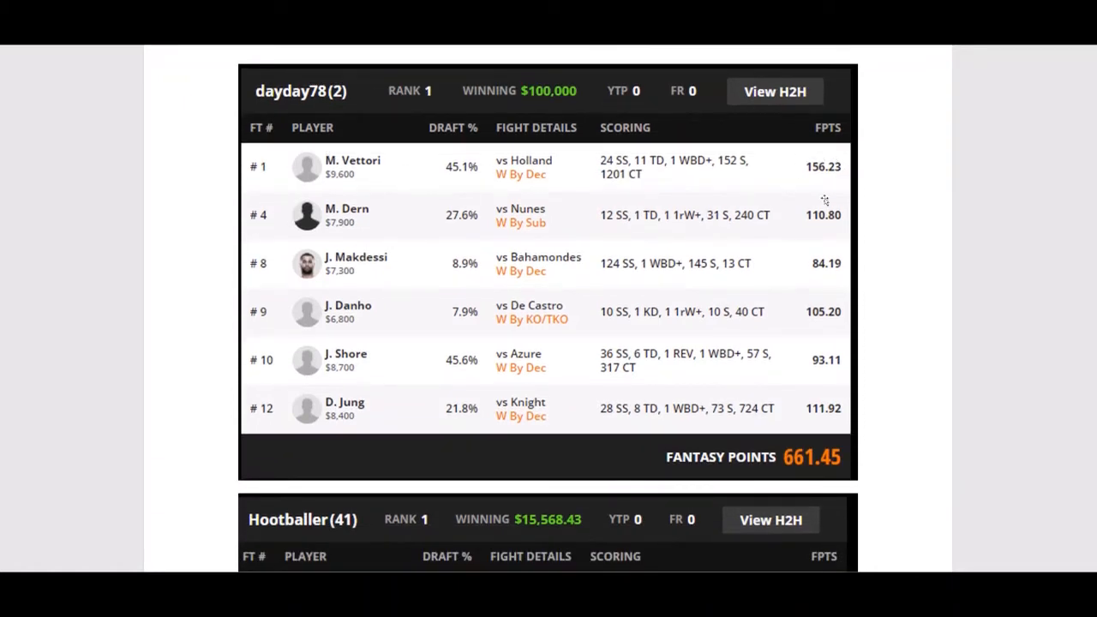
pyautogui.scroll(-1, 816, 151)
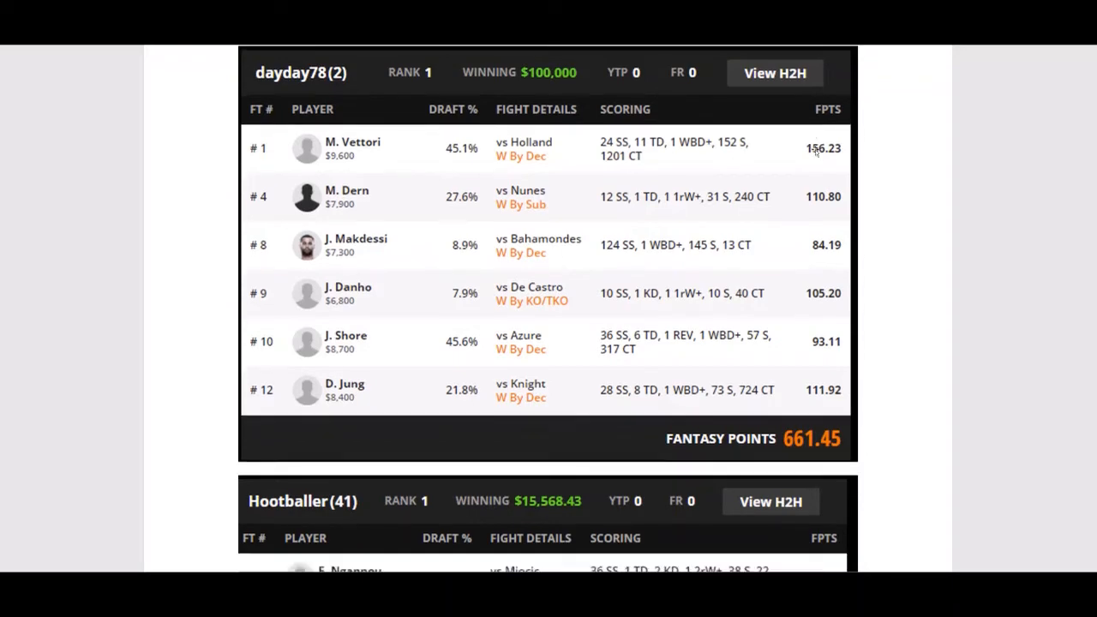
pyautogui.scroll(-5, 816, 151)
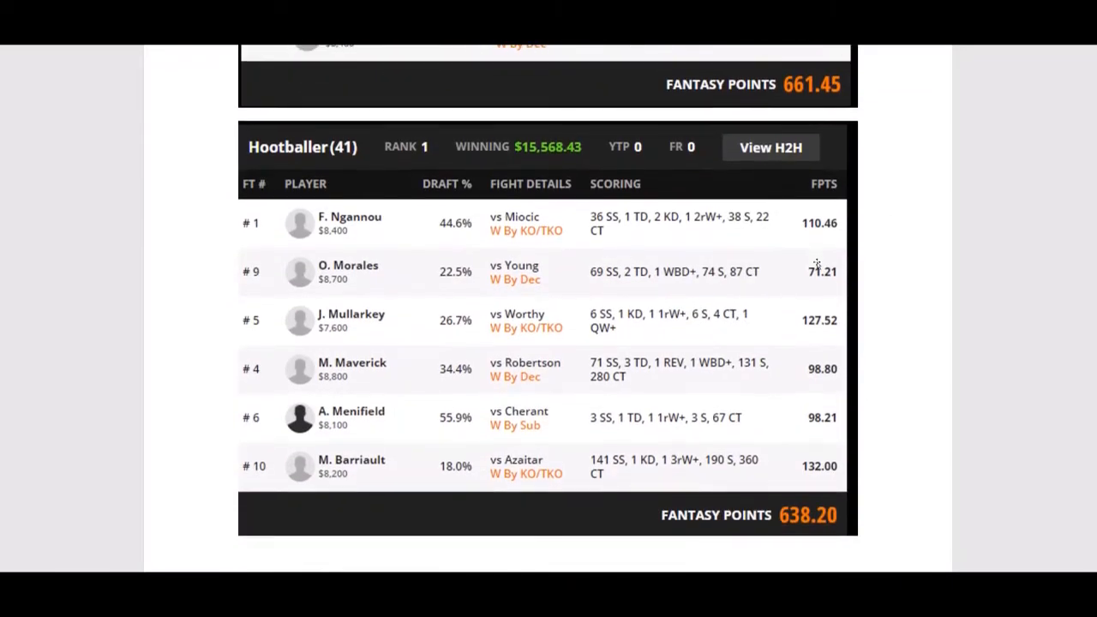
pyautogui.scroll(-9, 817, 265)
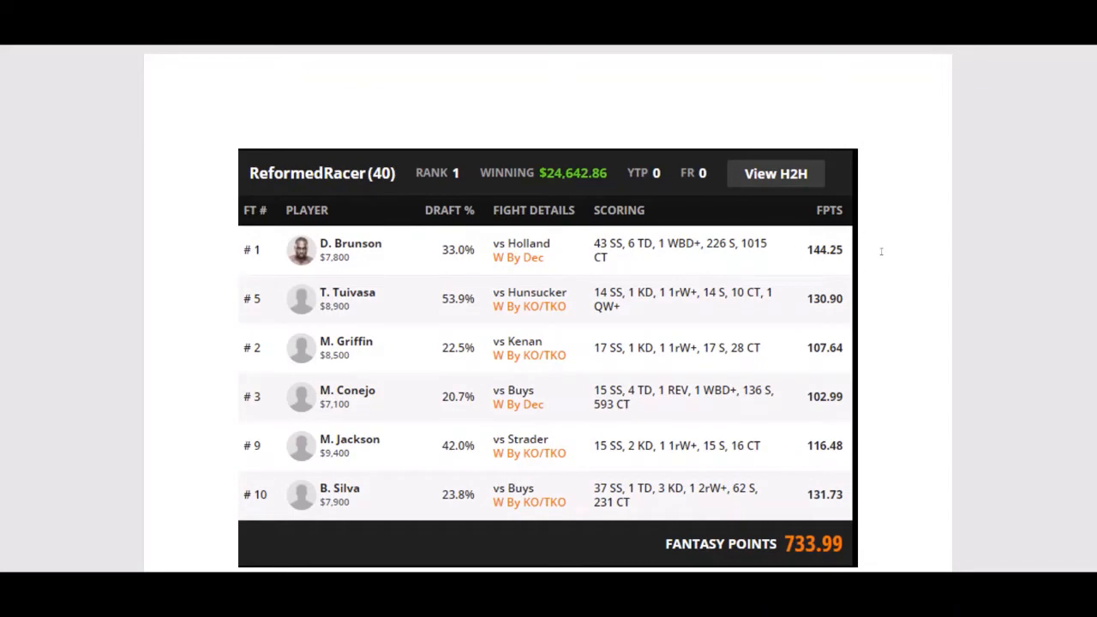
pyautogui.scroll(-7, 883, 253)
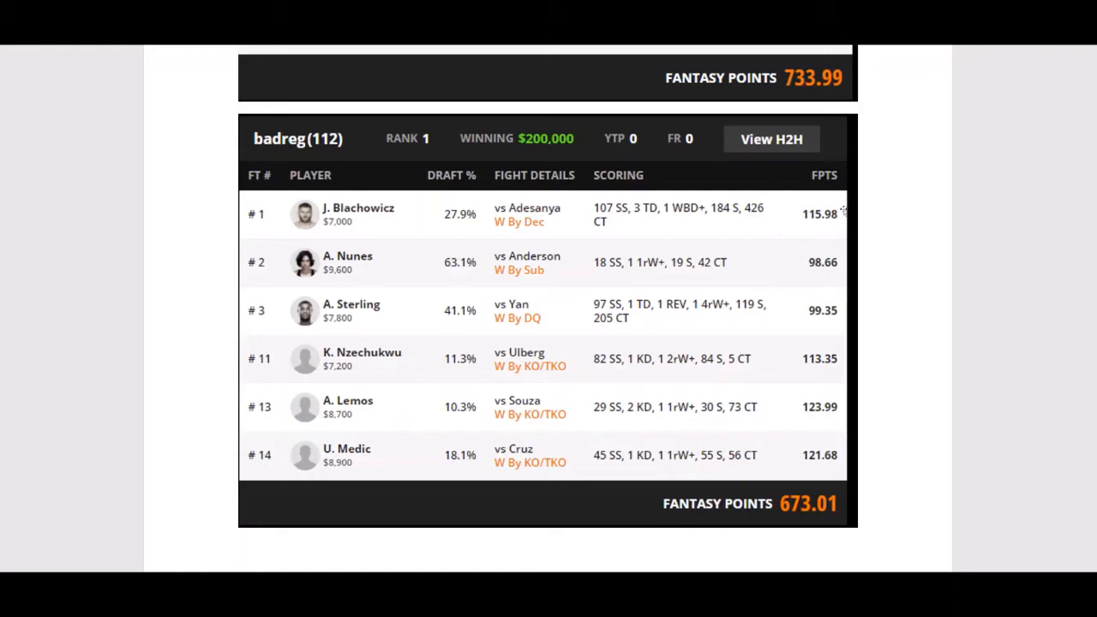
pyautogui.scroll(-9, 880, 238)
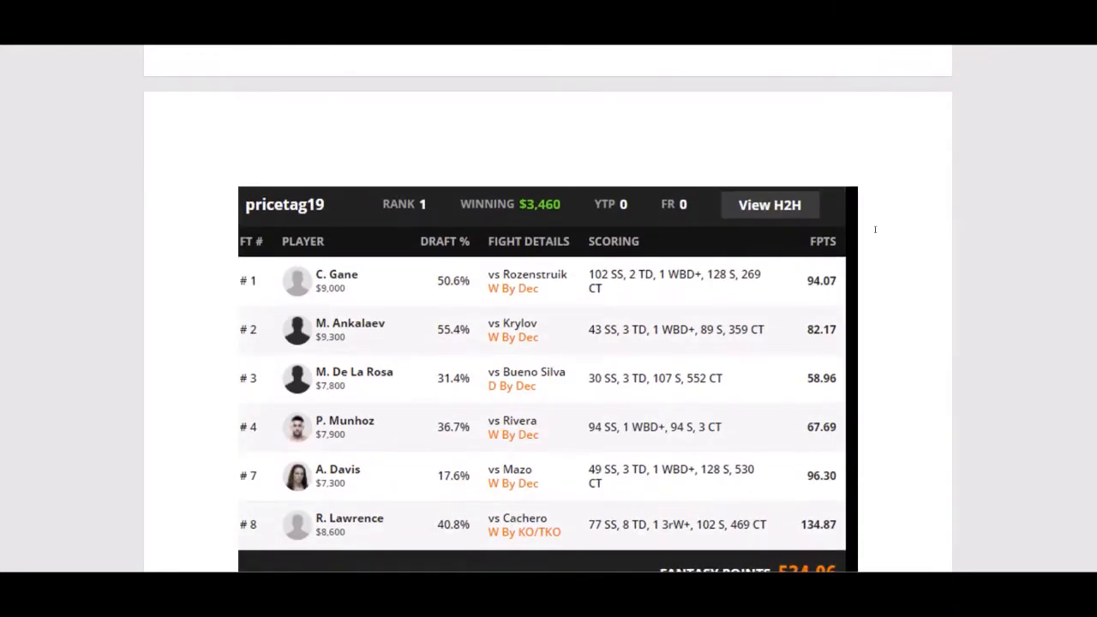
# Compare fighters' fantasy points in the remaining winning lineups, through K. Usman, D. Poirier and D. Figueiredo to the one headed by S. Thompson.
pyautogui.scroll(-7, 869, 228)
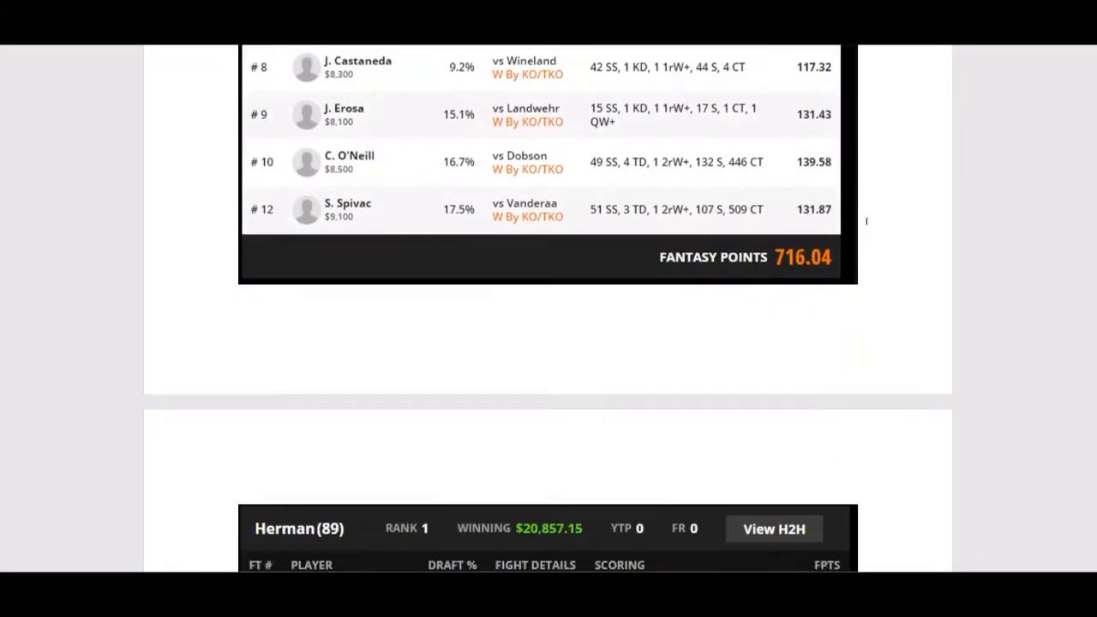
pyautogui.scroll(-2, 873, 236)
pyautogui.scroll(1, 872, 237)
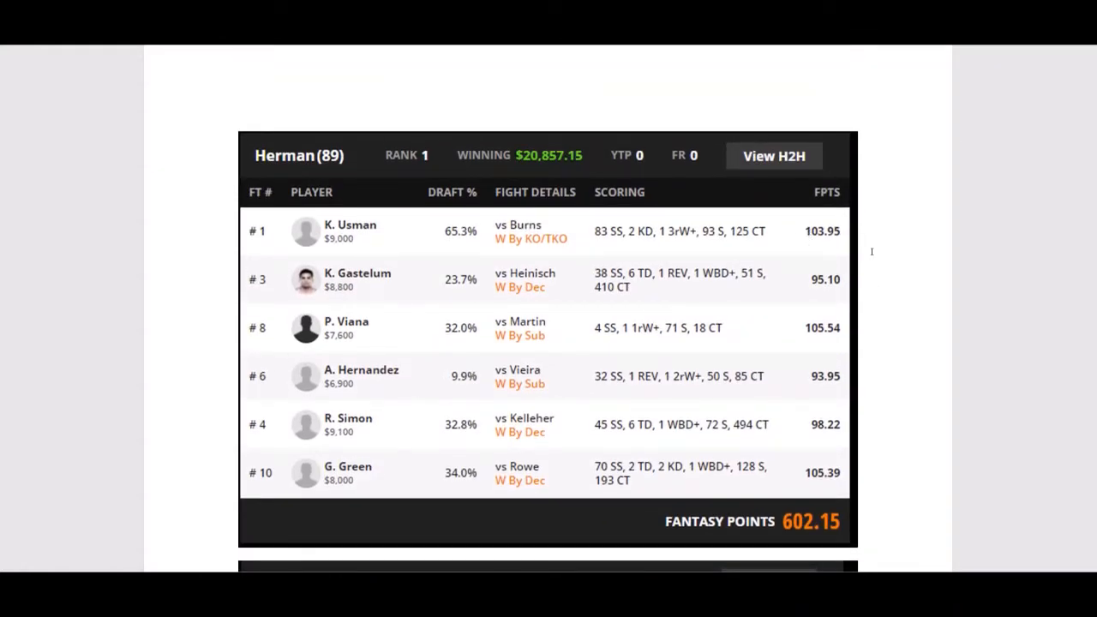
pyautogui.scroll(-5, 872, 251)
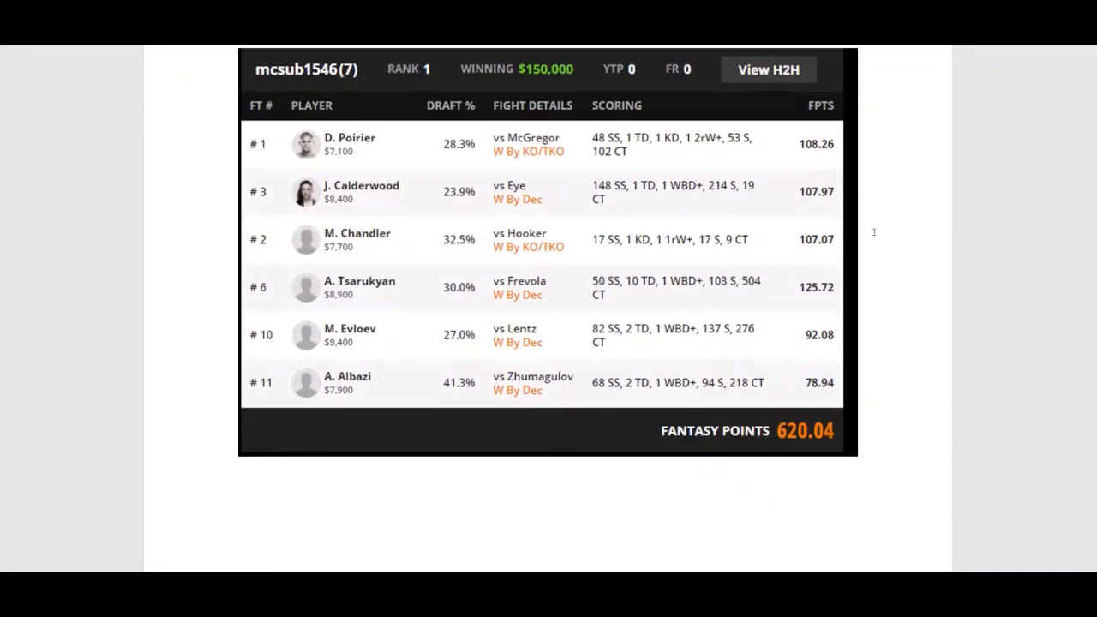
pyautogui.scroll(-5, 867, 225)
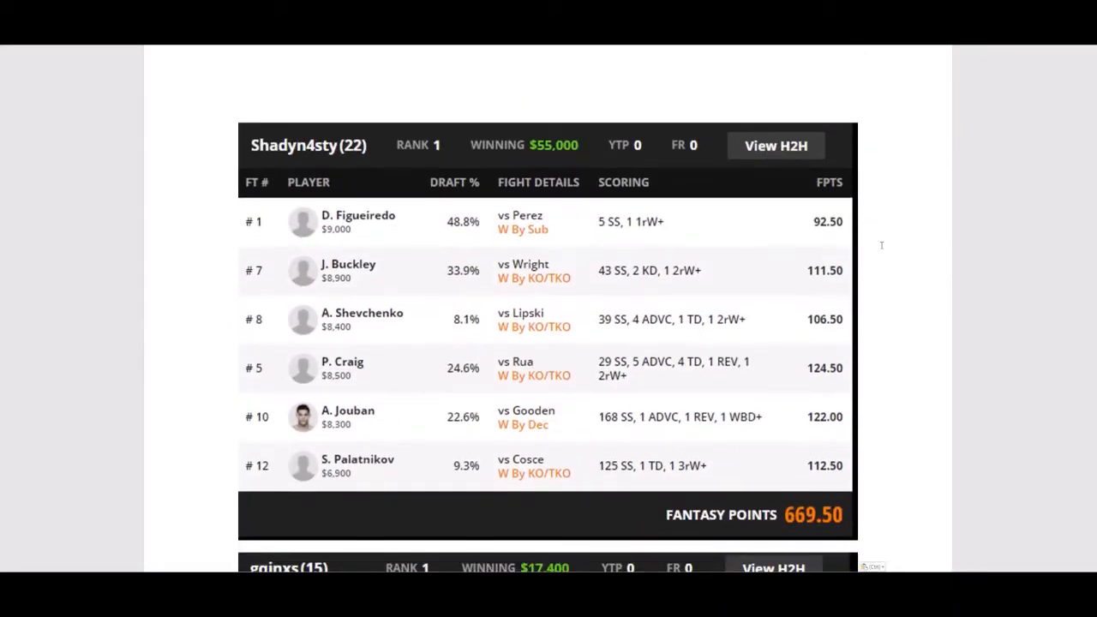
pyautogui.scroll(-5, 881, 248)
pyautogui.scroll(1, 882, 259)
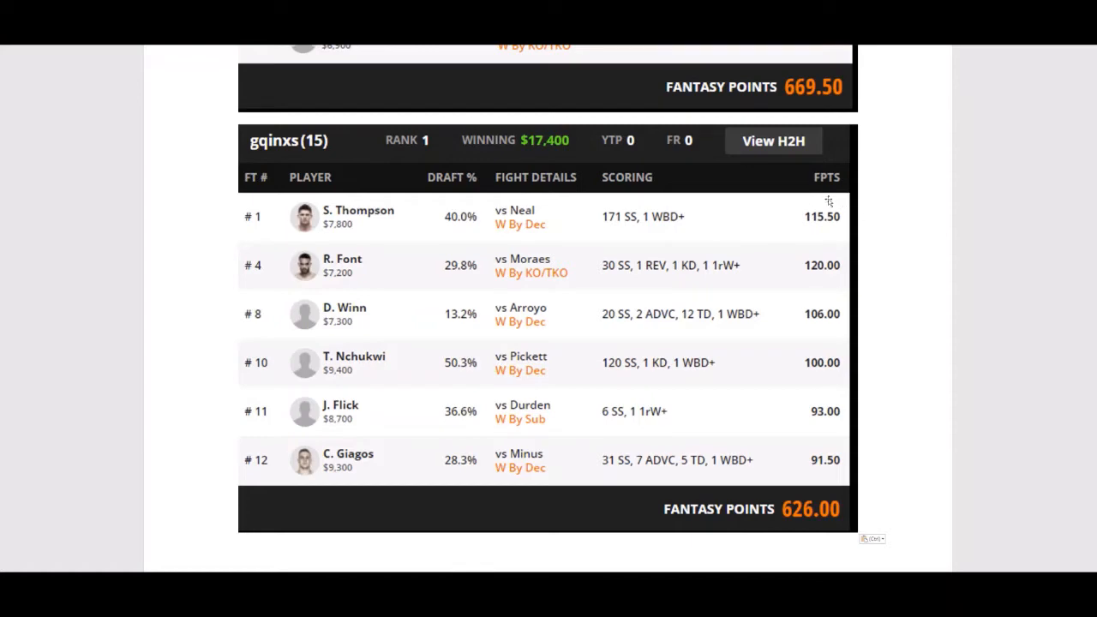
pyautogui.scroll(-1, 904, 257)
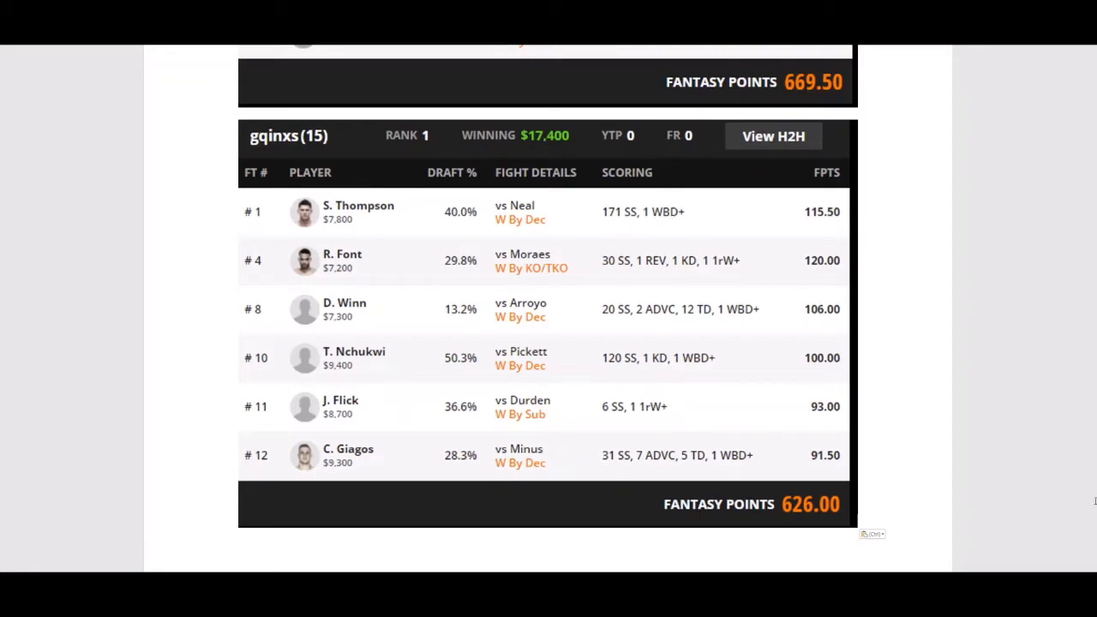
# Go back to the first page of the document and review the lineup headed by M. Vettori once more.
pyautogui.moveTo(1091, 529); pyautogui.dragTo(1077, 75)
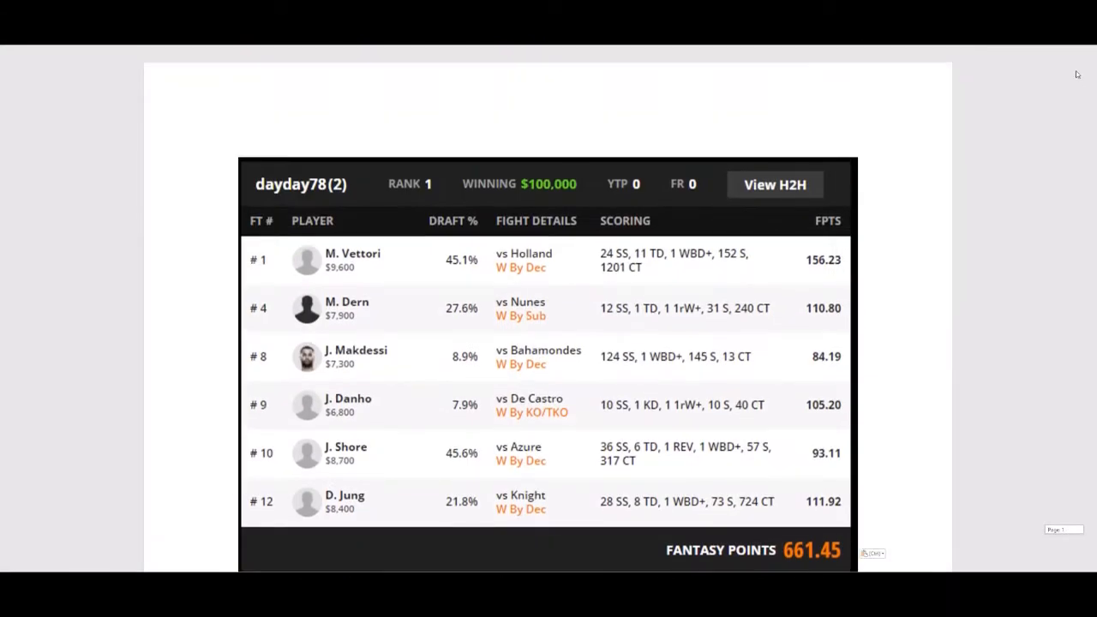
pyautogui.scroll(-2, 960, 225)
pyautogui.scroll(1, 913, 215)
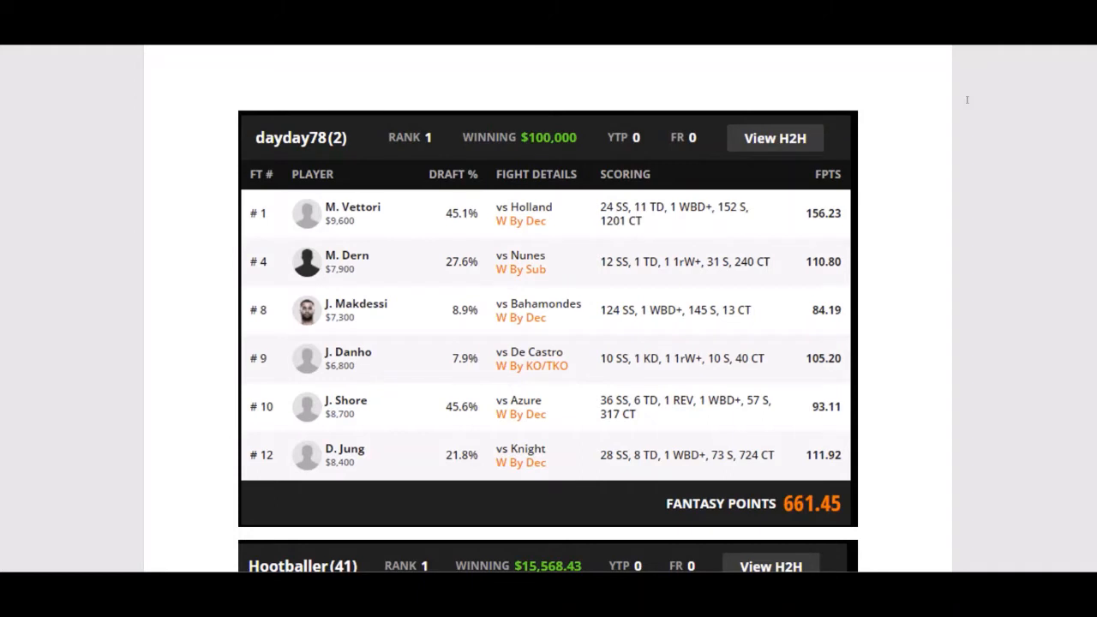
pyautogui.scroll(-1, 958, 147)
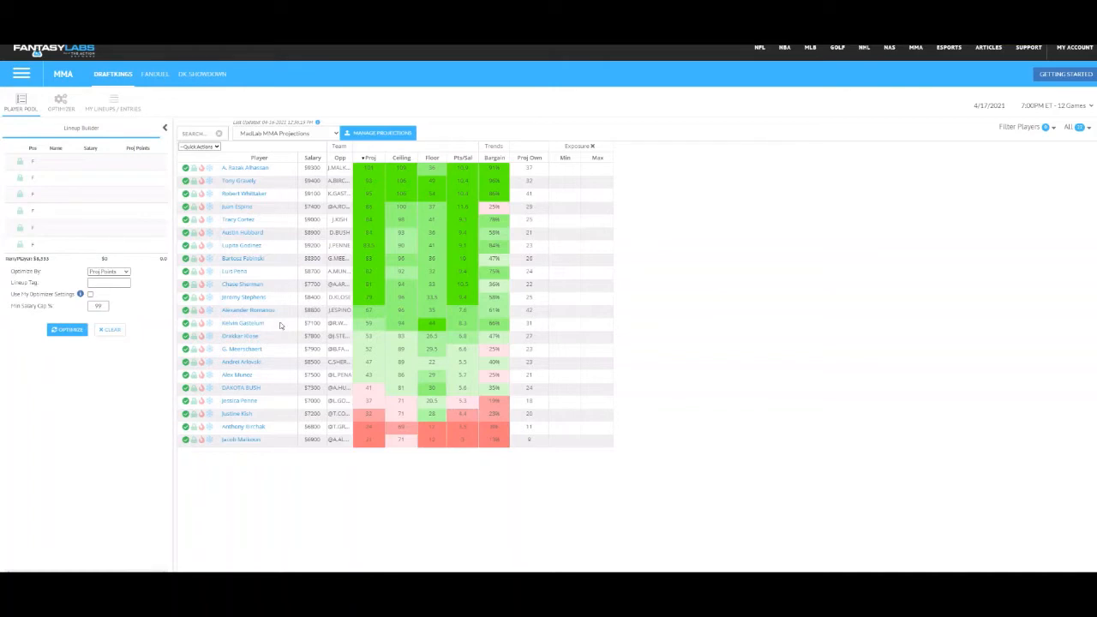
# Load the saved MMA template into the FantasyLabs optimizer settings and apply it.
pyautogui.click(61, 104)
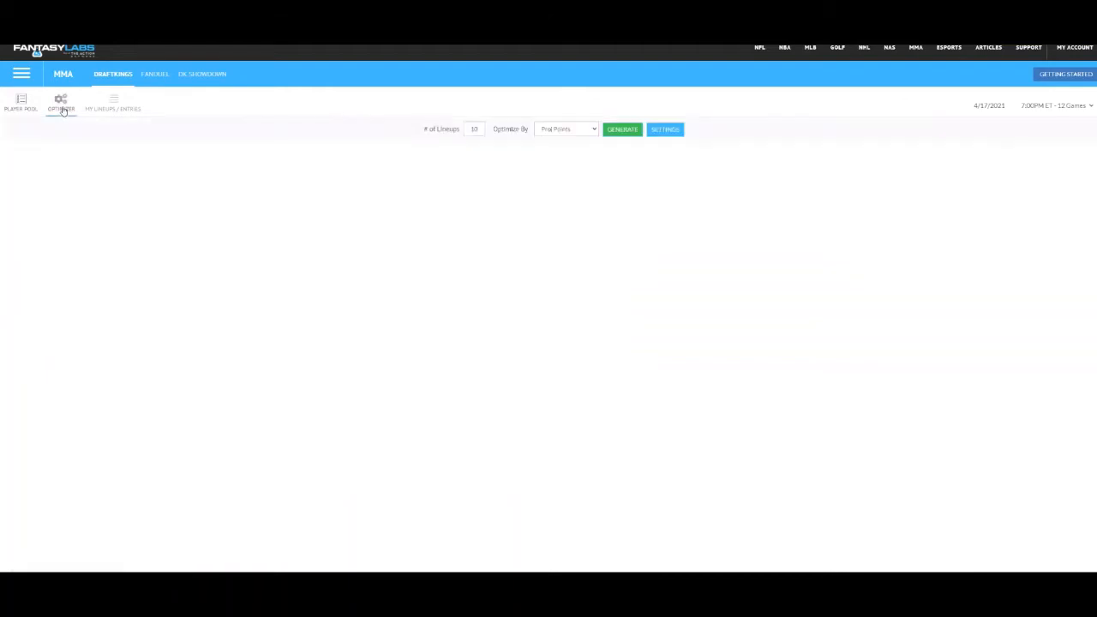
pyautogui.click(666, 130)
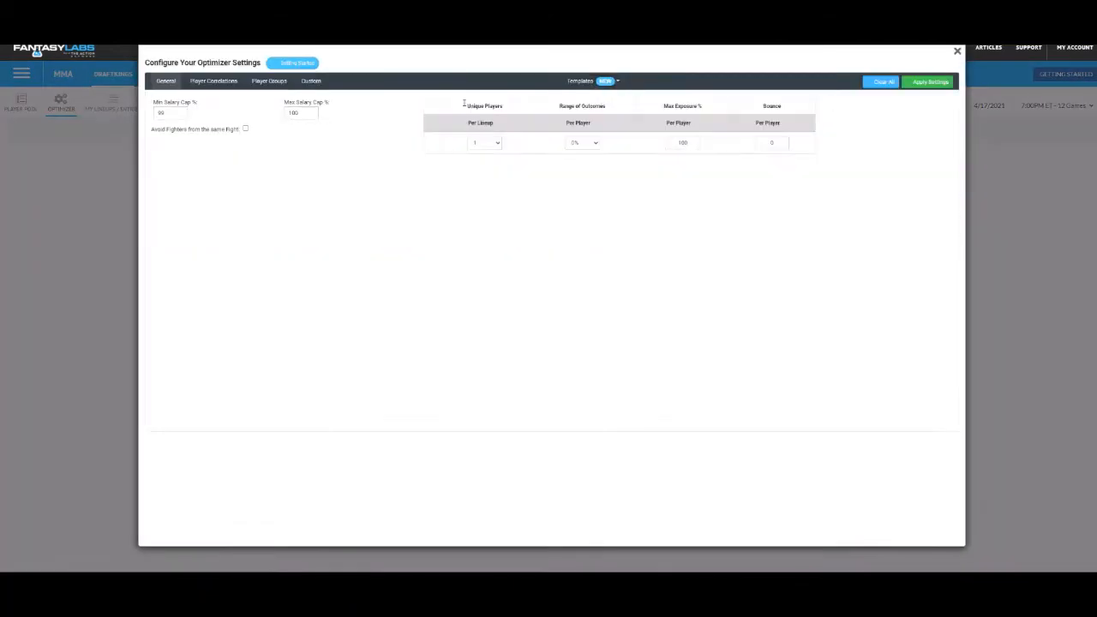
pyautogui.click(580, 80)
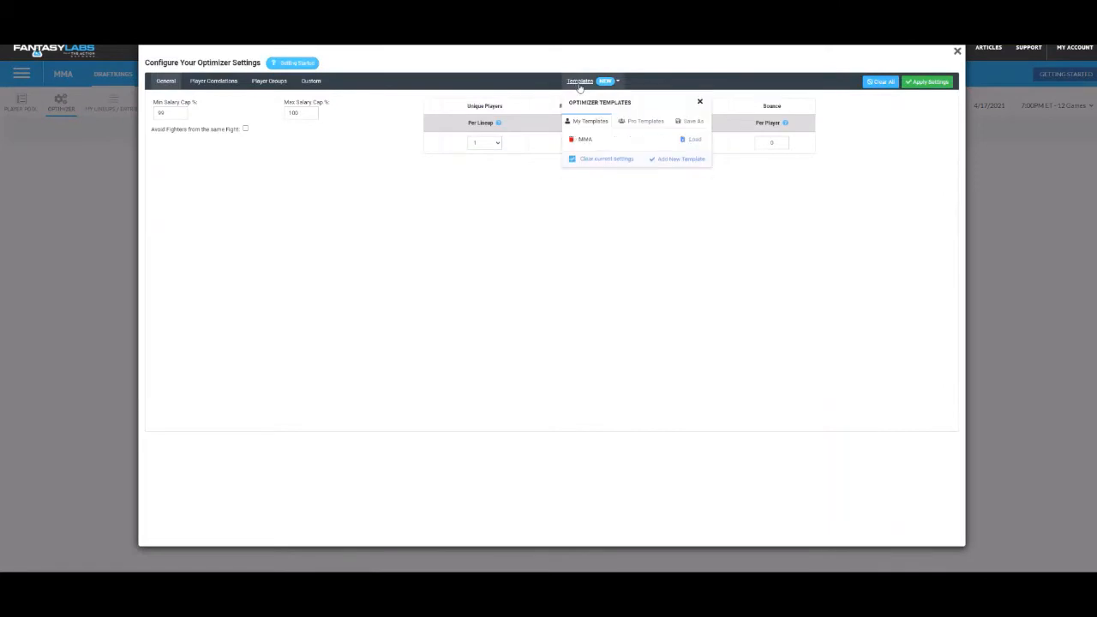
pyautogui.click(693, 141)
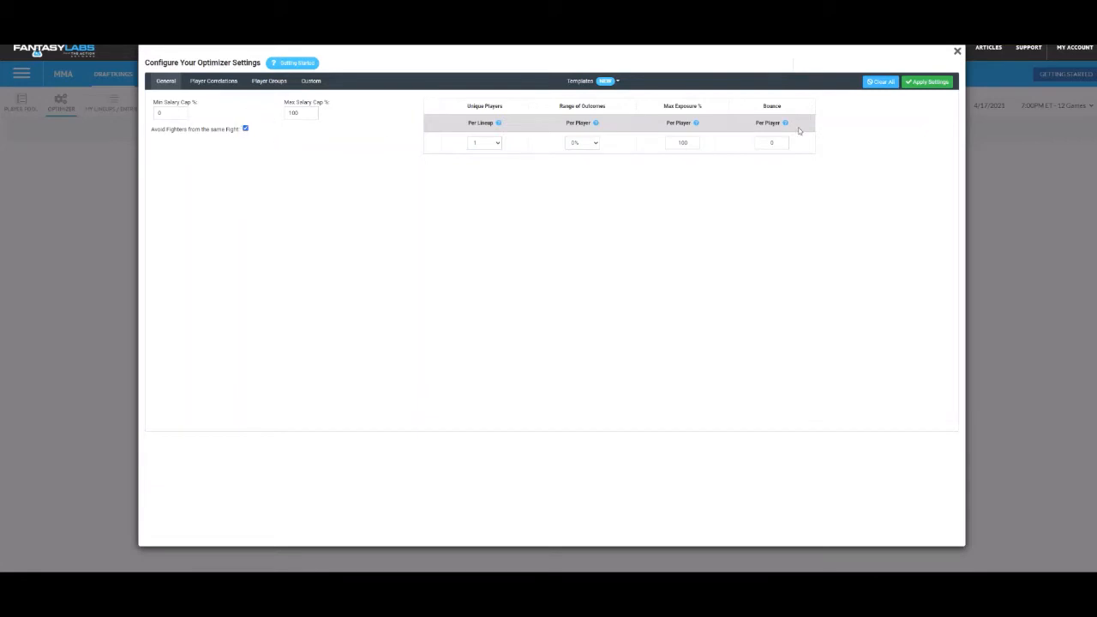
pyautogui.click(926, 81)
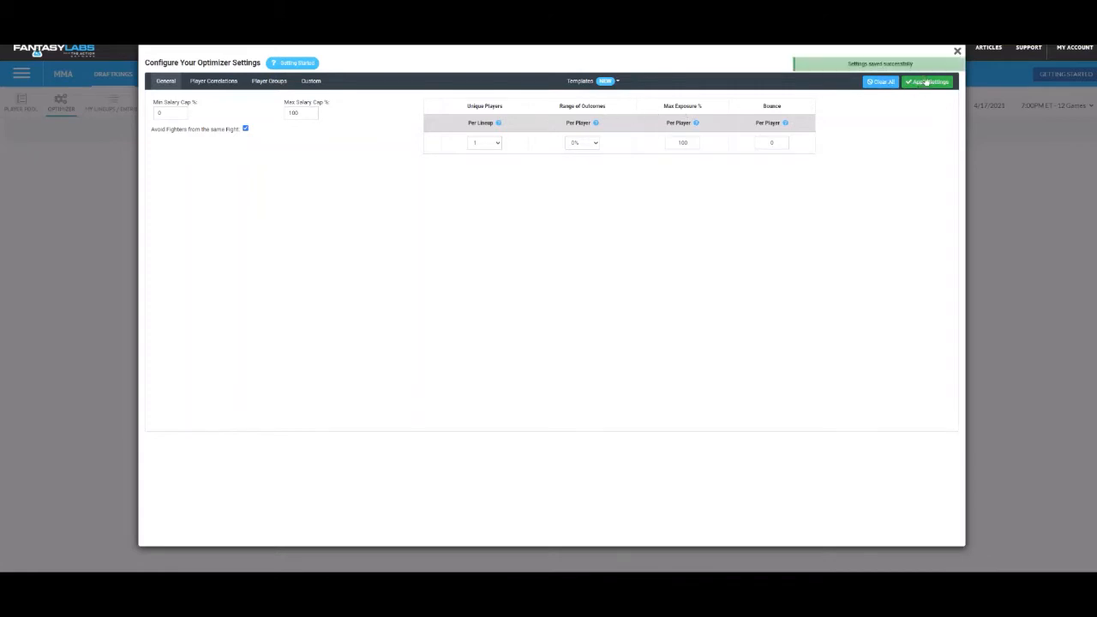
pyautogui.click(957, 52)
# Generate 150 lineups optimized by projected points and save them.
pyautogui.doubleClick(481, 130)
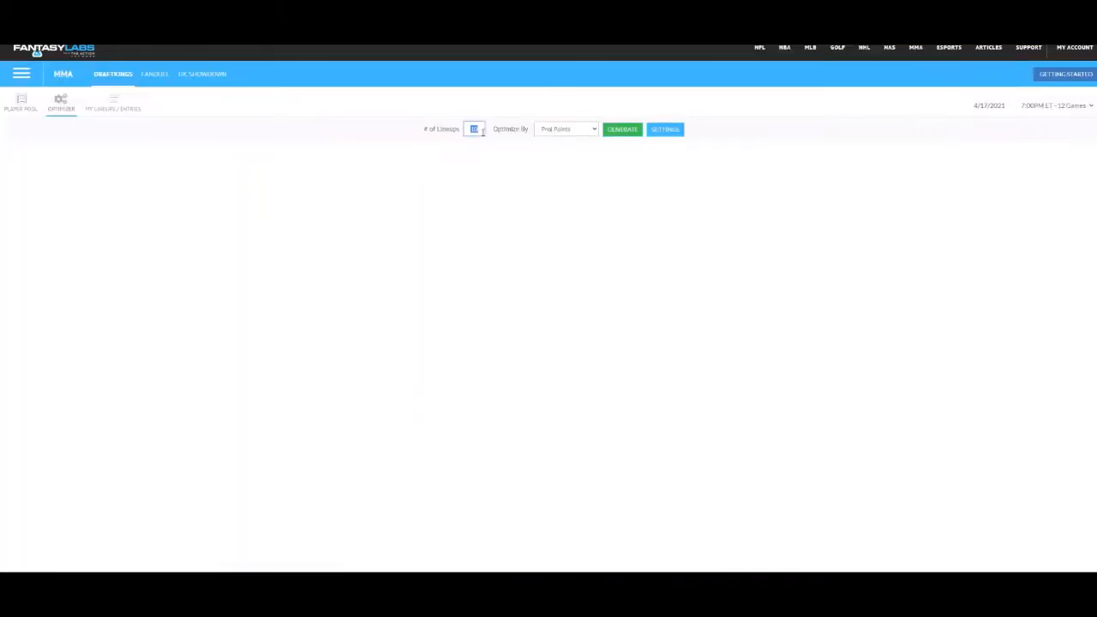
pyautogui.write('15')
pyautogui.click(624, 131)
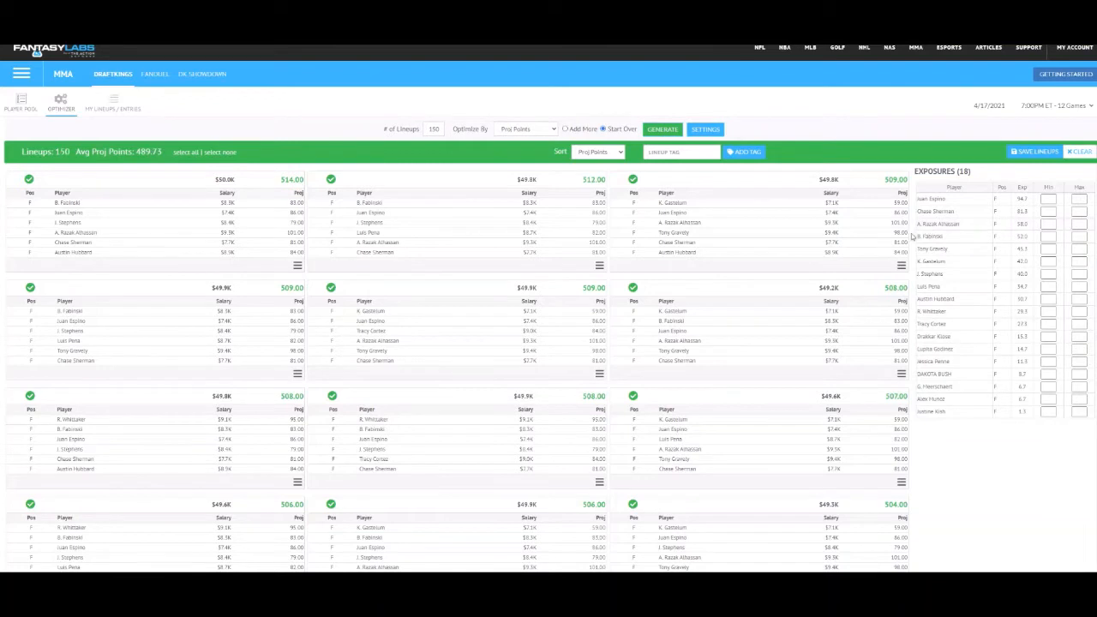
pyautogui.click(1035, 152)
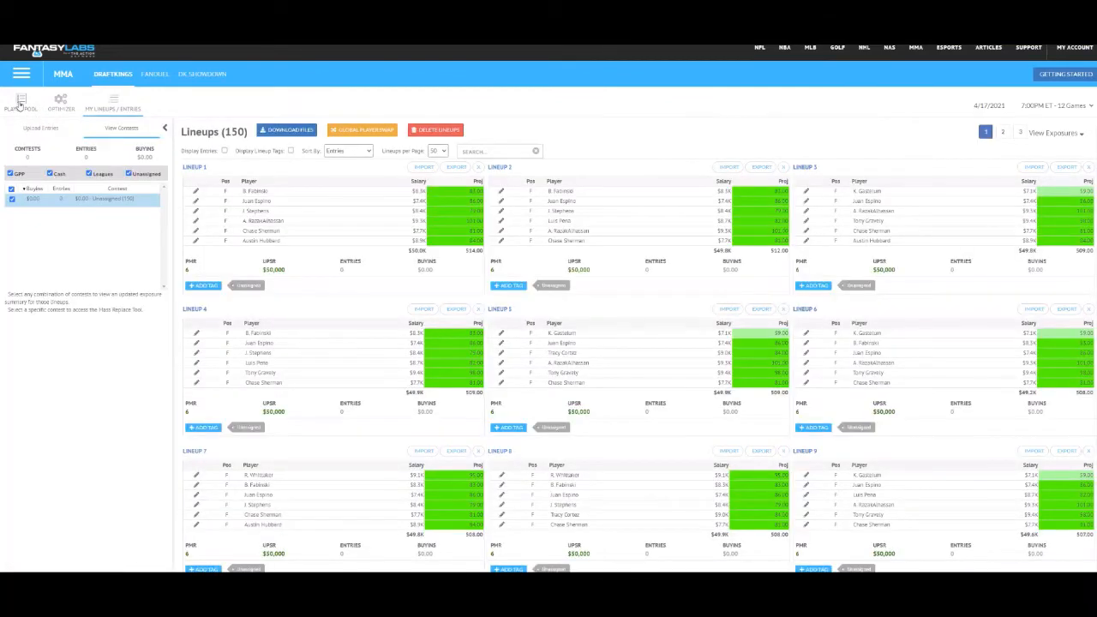
# Check Alexander Romanov's actual exposure in the player pool, and search the fighter write-ups page for "Roma".
pyautogui.click(21, 103)
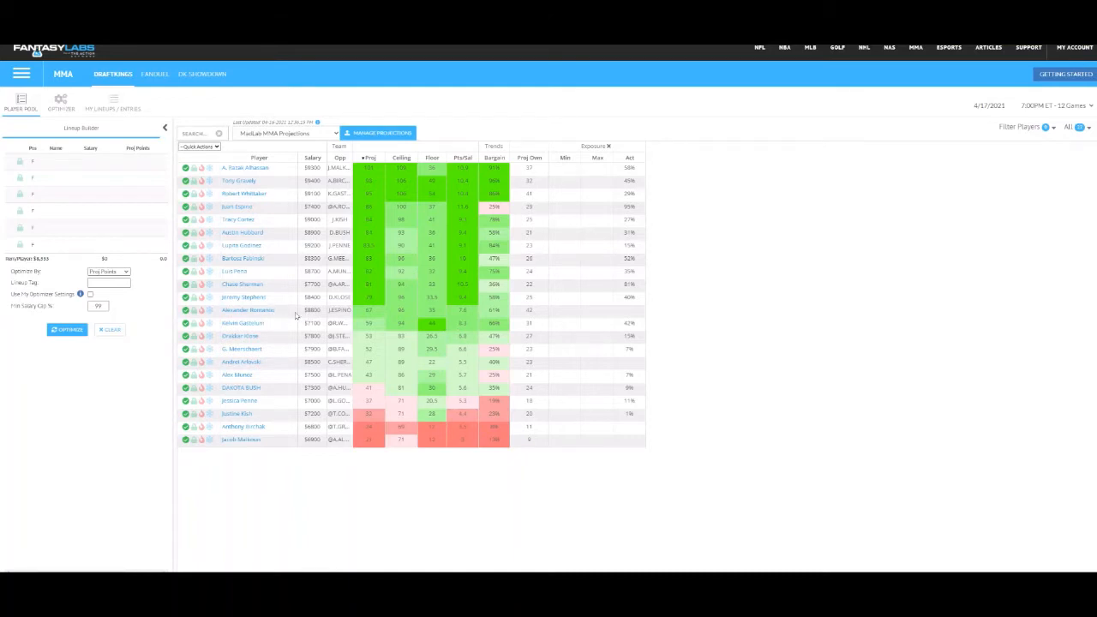
pyautogui.click(631, 314)
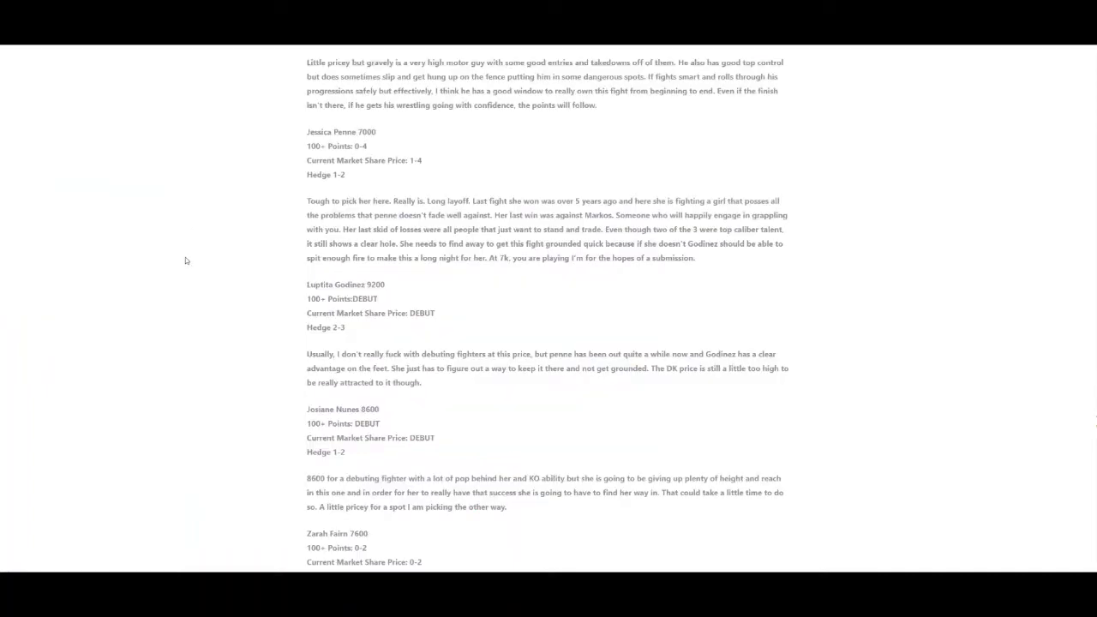
pyautogui.write('Roma')
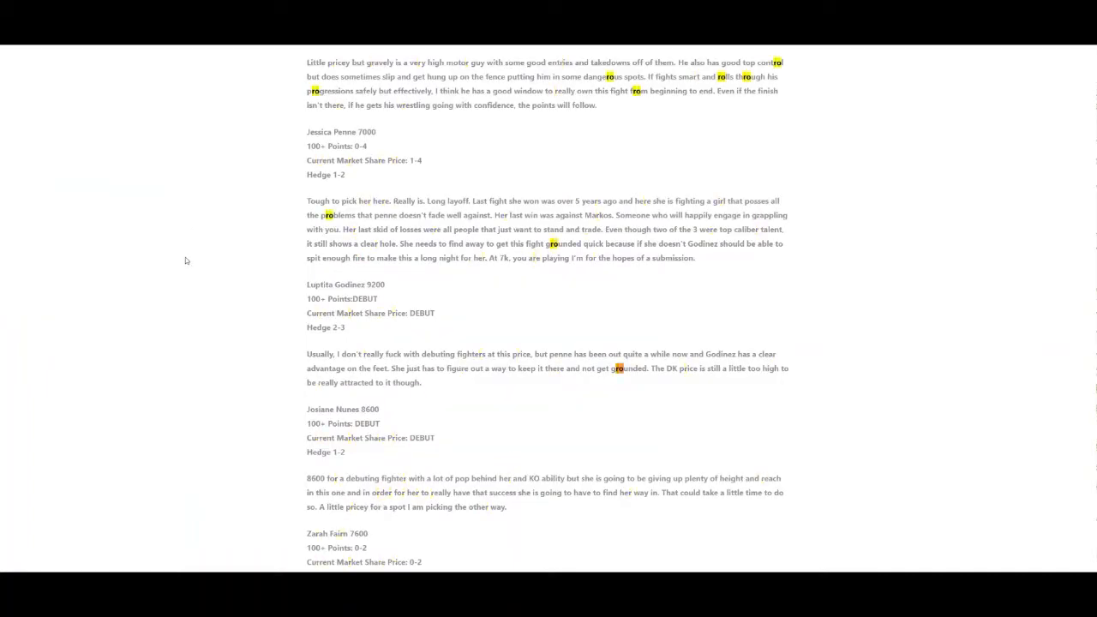
pyautogui.scroll(-1, 185, 260)
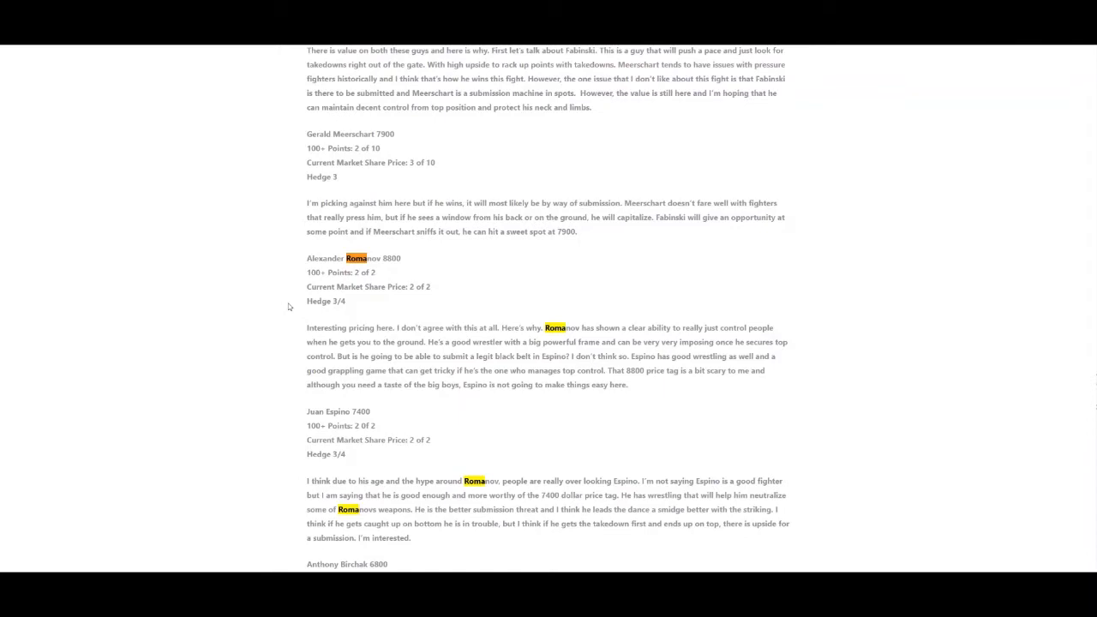
# Examine Alexander Romanov's write-up for his price, 100+ point history, market share price and hedge rating.
pyautogui.moveTo(368, 307); pyautogui.dragTo(306, 306)
pyautogui.moveTo(307, 262); pyautogui.dragTo(426, 265)
pyautogui.scroll(-1, 424, 264)
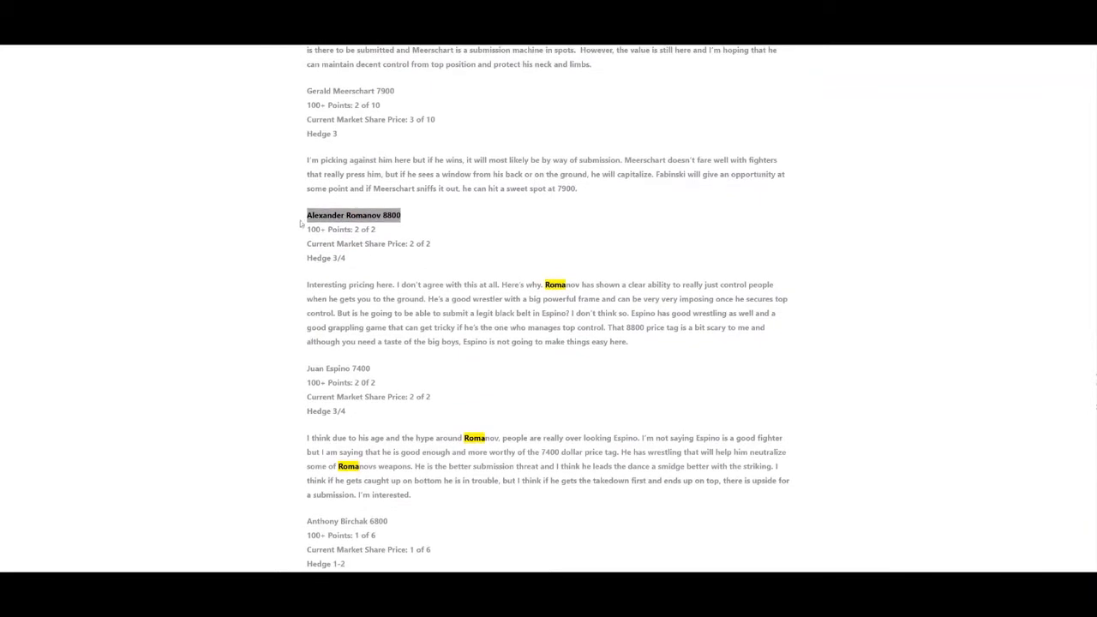
pyautogui.click(302, 231)
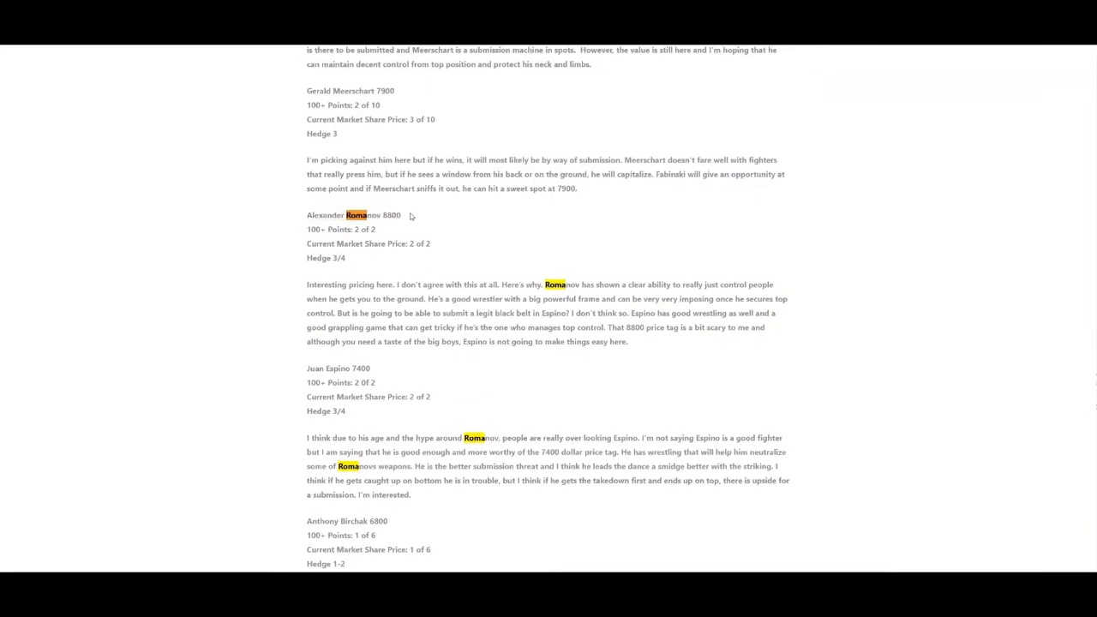
pyautogui.moveTo(411, 218); pyautogui.dragTo(278, 207)
# Switch back to the FantasyLabs player pool and compare Alexander Romanov's projected ownership with his exposure.
pyautogui.click(277, 94)
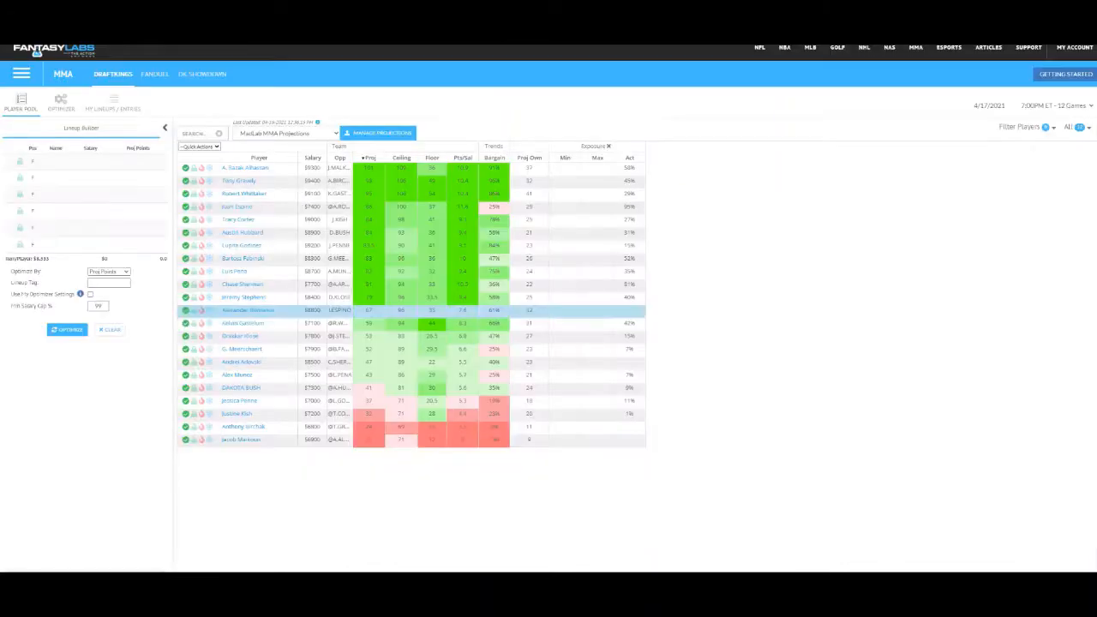
pyautogui.click(537, 312)
pyautogui.click(607, 316)
pyautogui.click(640, 313)
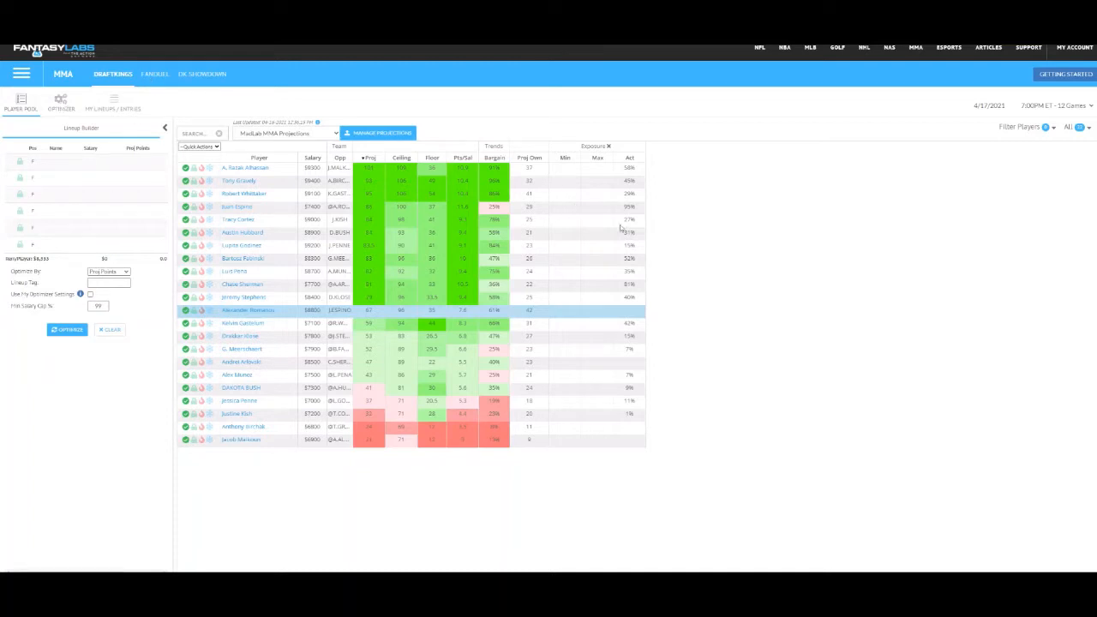
# Set the maximum exposure to 40 for both Juan Espino and Chase Sherman in the player pool.
pyautogui.click(598, 207)
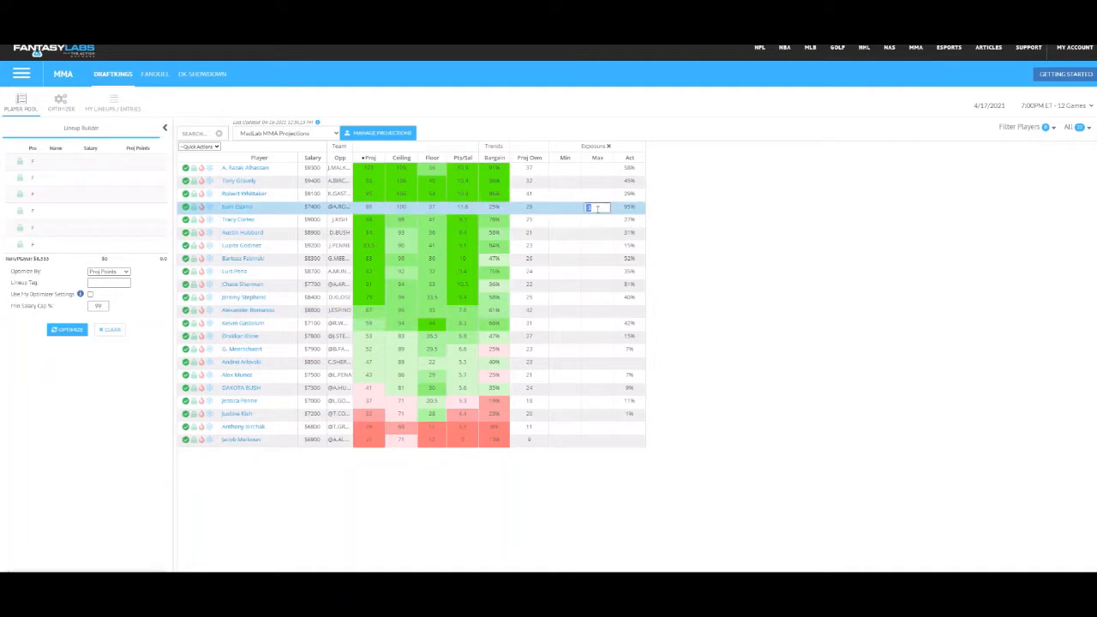
pyautogui.write('40')
pyautogui.click(728, 247)
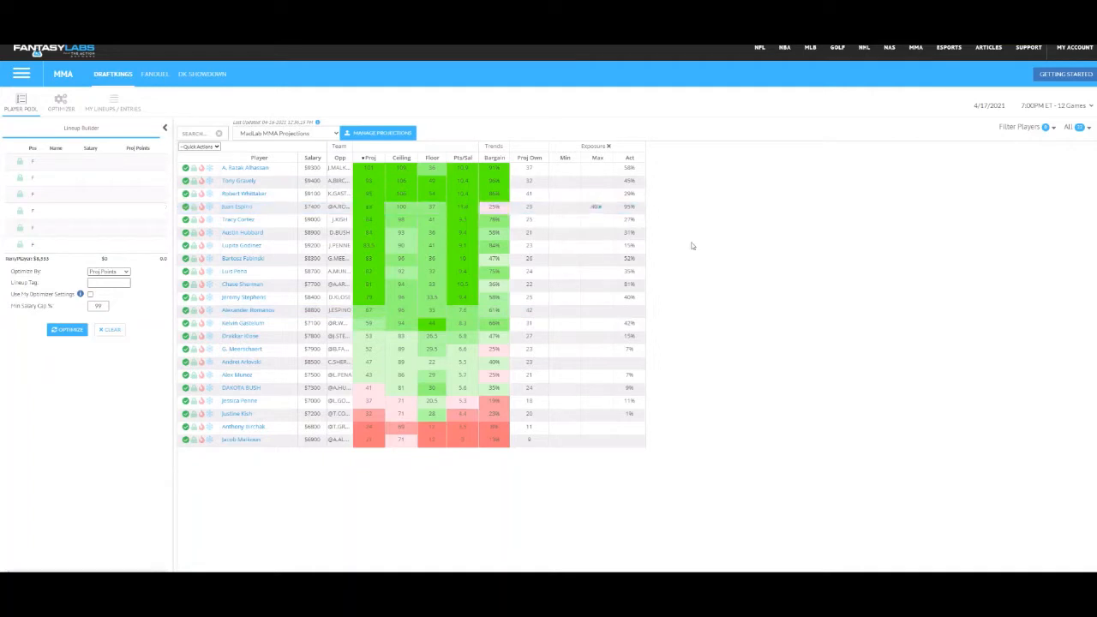
pyautogui.click(592, 287)
pyautogui.write('40')
pyautogui.click(677, 285)
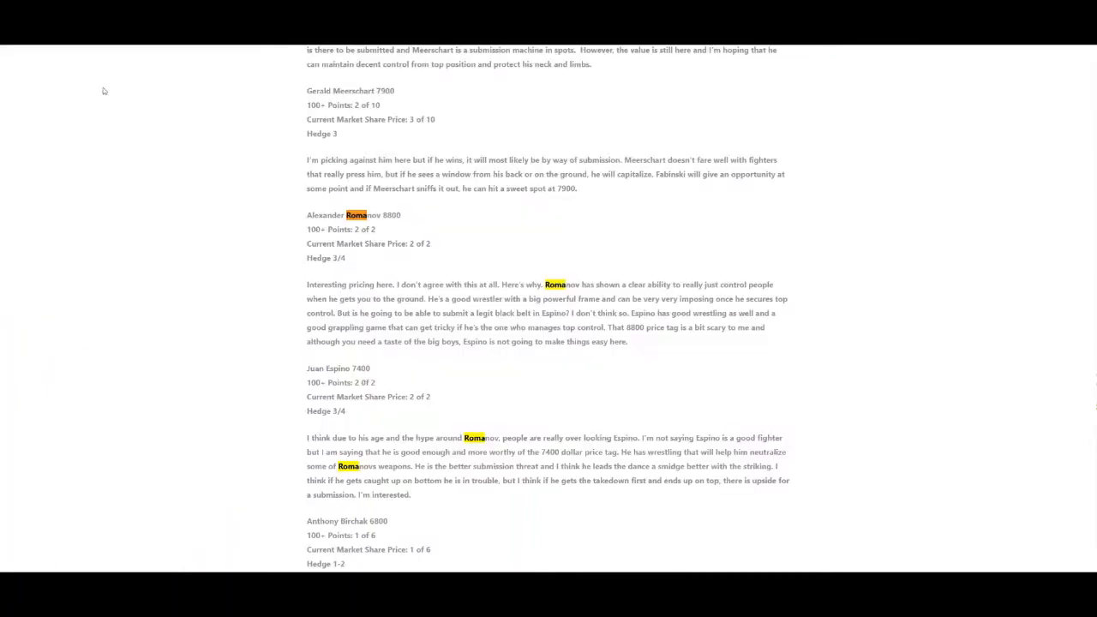
# Search the fighter write-ups for "sherman" and examine Chase Sherman's 100+ point history, market share price and hedge rating.
pyautogui.write('sherman')
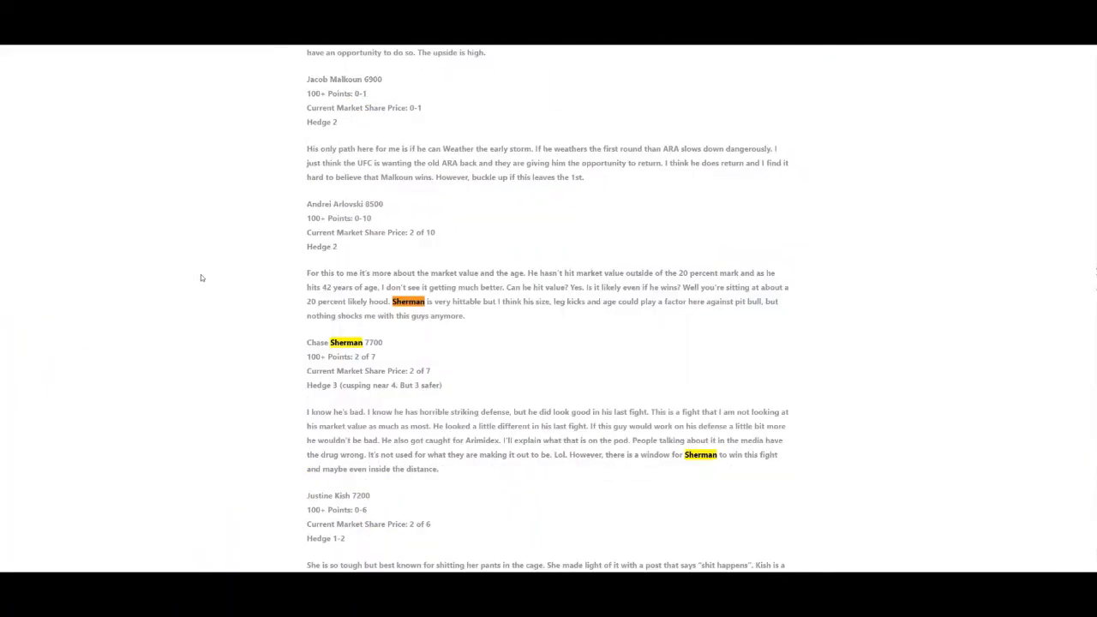
pyautogui.scroll(-1, 303, 319)
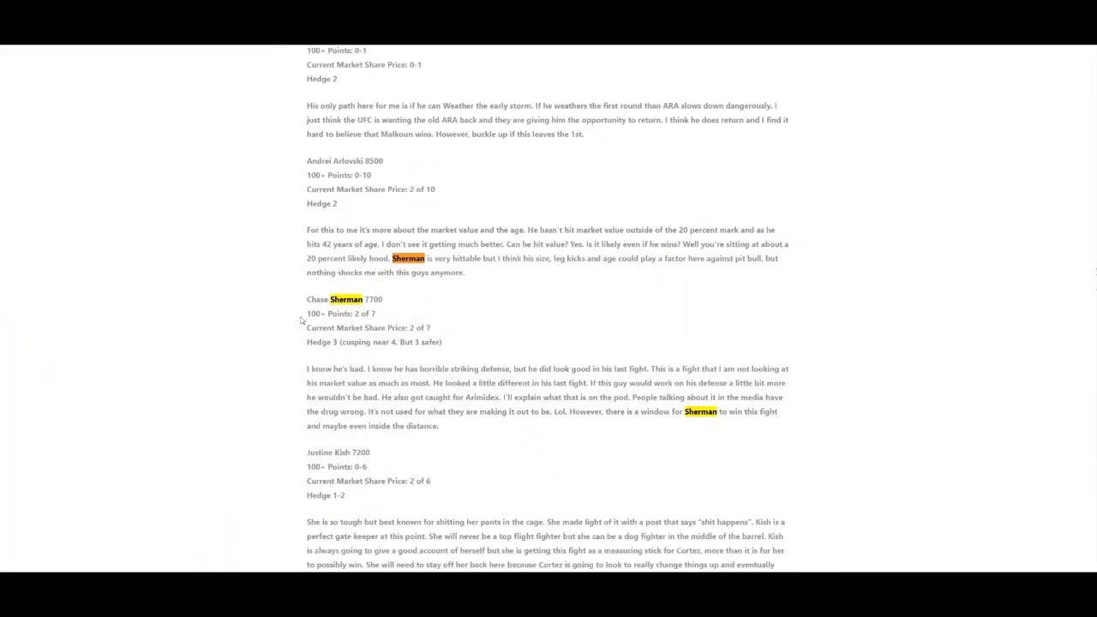
pyautogui.moveTo(350, 342); pyautogui.dragTo(397, 342)
pyautogui.click(398, 343)
pyautogui.click(355, 360)
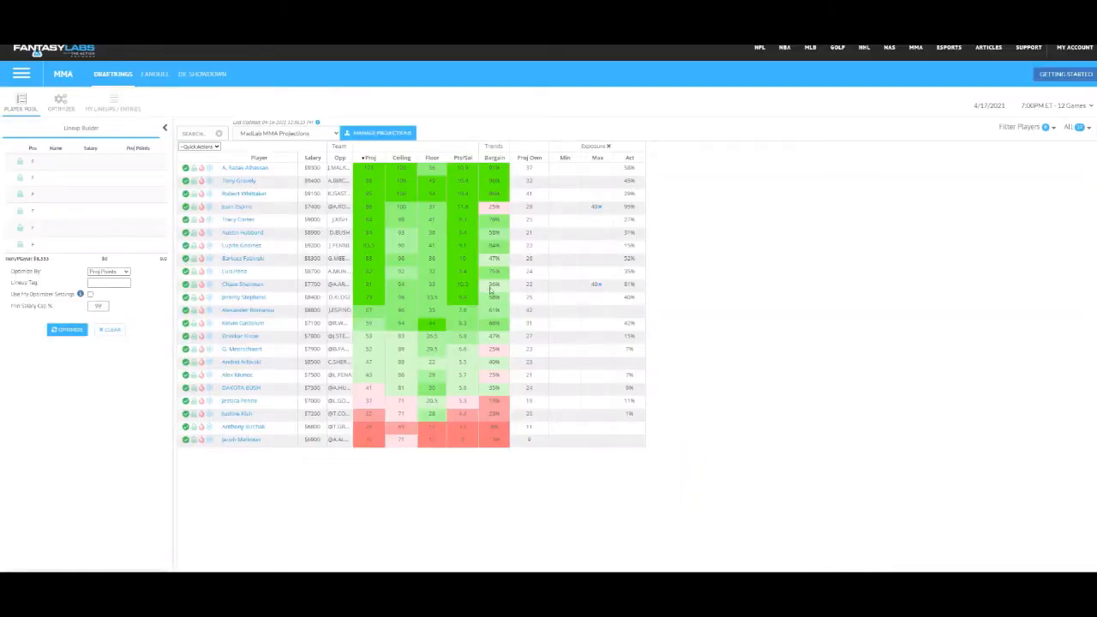
# Switch to the FantasyLabs player pool, reopen and close Chase Sherman's maximum exposure, and go to the optimizer.
pyautogui.click(600, 285)
pyautogui.press('Return')
pyautogui.click(59, 103)
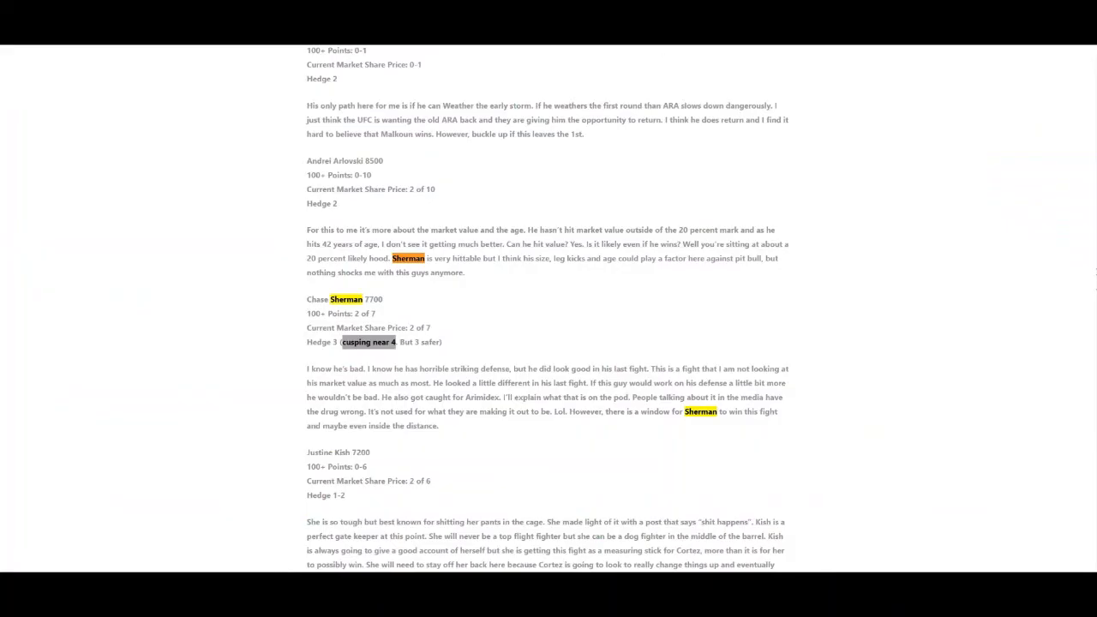
# Search the fighter write-ups for "fabin" and examine Bartosz Fabinski's hedge rating and the comments about his takedown upside.
pyautogui.write('fabin')
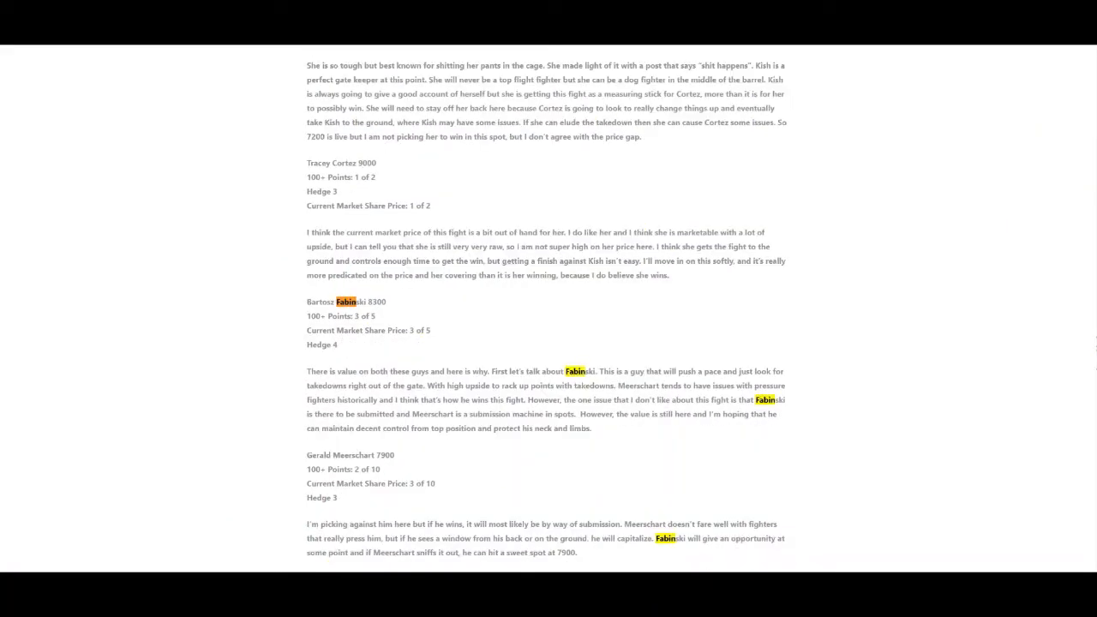
pyautogui.scroll(-1, 669, 283)
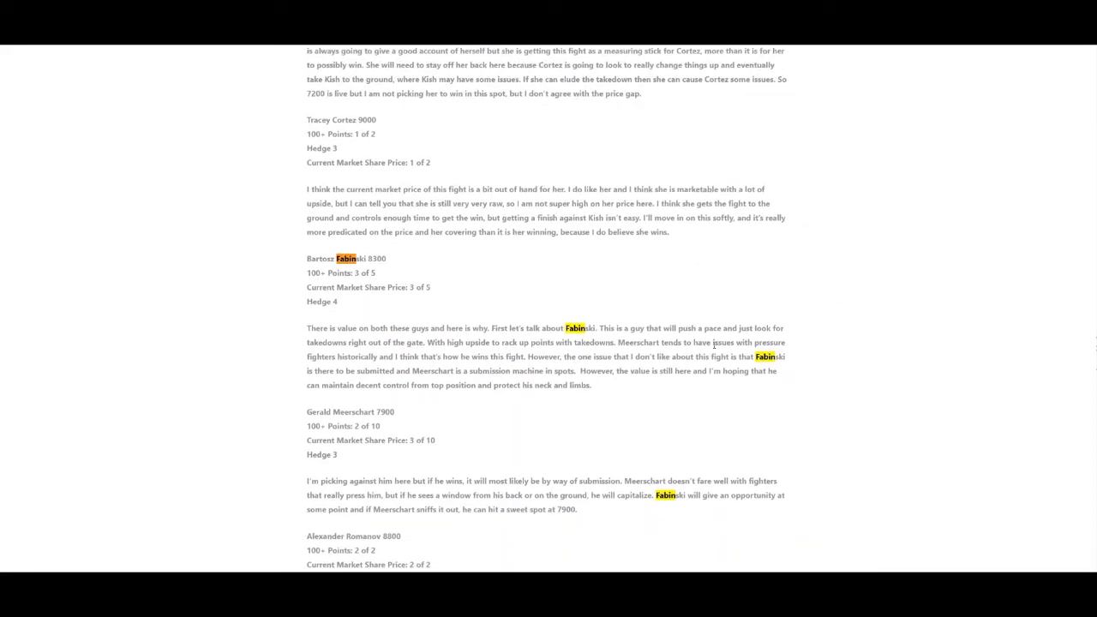
pyautogui.moveTo(307, 344); pyautogui.dragTo(616, 348)
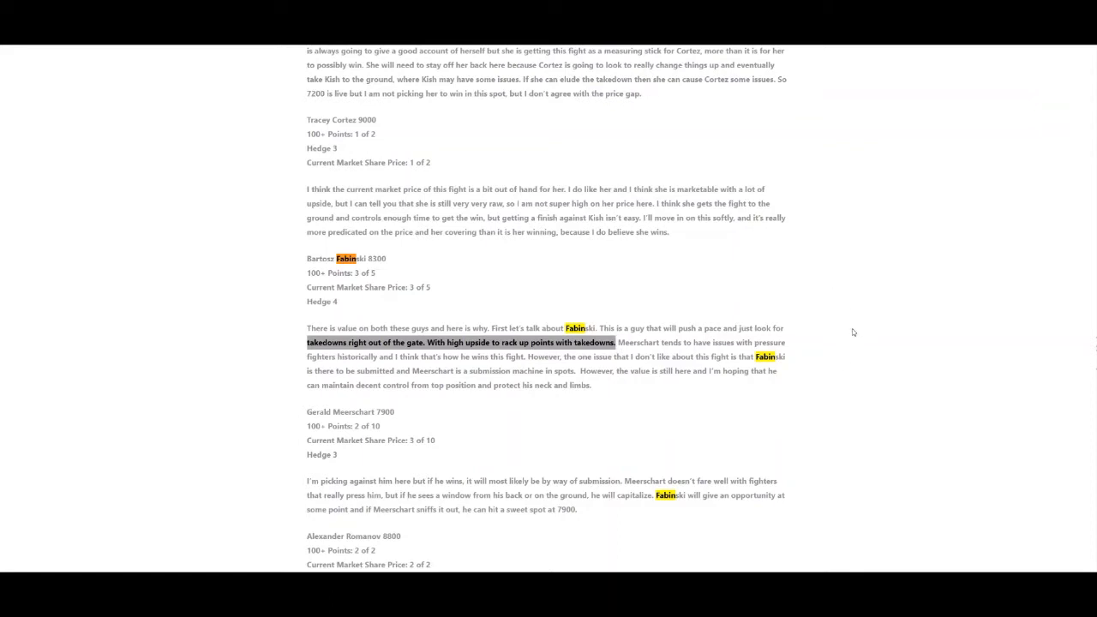
pyautogui.click(610, 387)
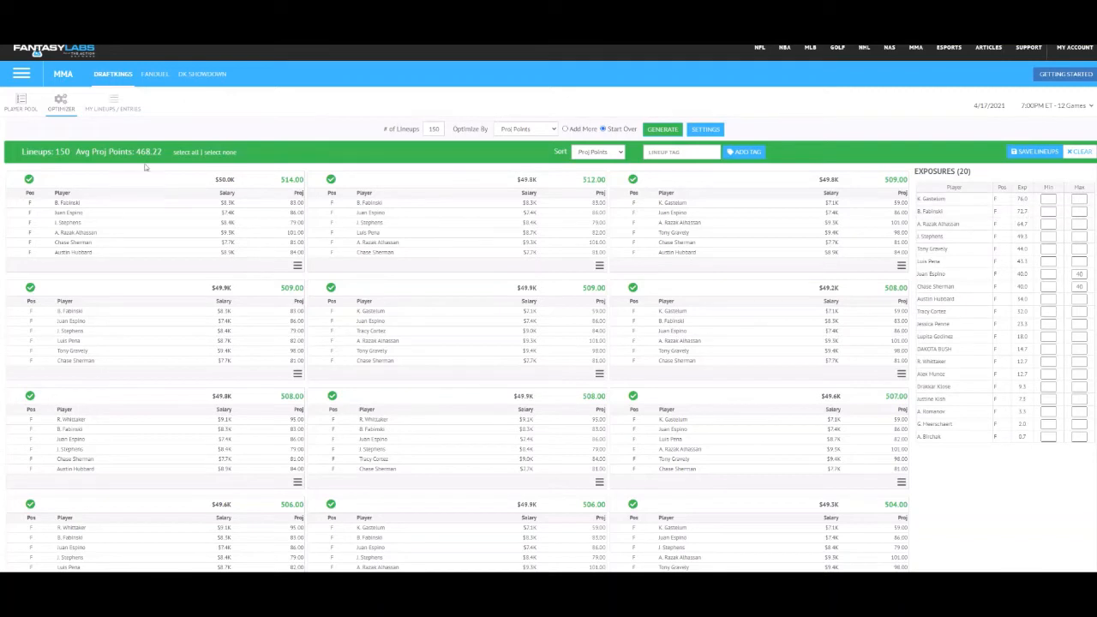
# Set the maximum exposure to 40 for Bartosz Fabinski and Chase Sherman in the player pool, and regenerate the 150 lineups.
pyautogui.click(21, 103)
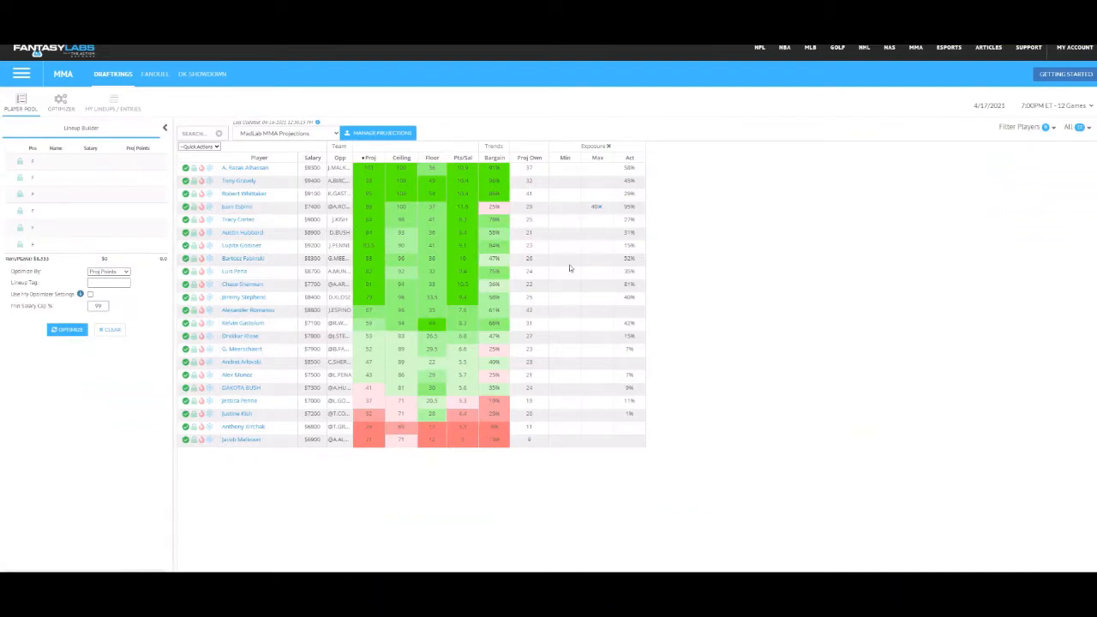
pyautogui.click(600, 259)
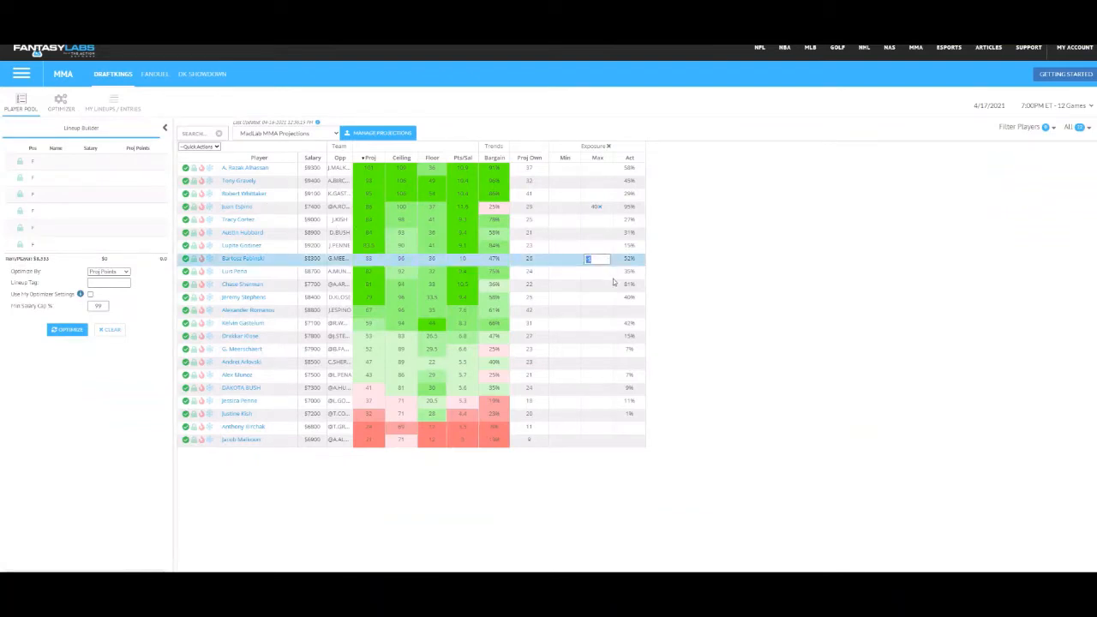
pyautogui.write('40')
pyautogui.click(599, 285)
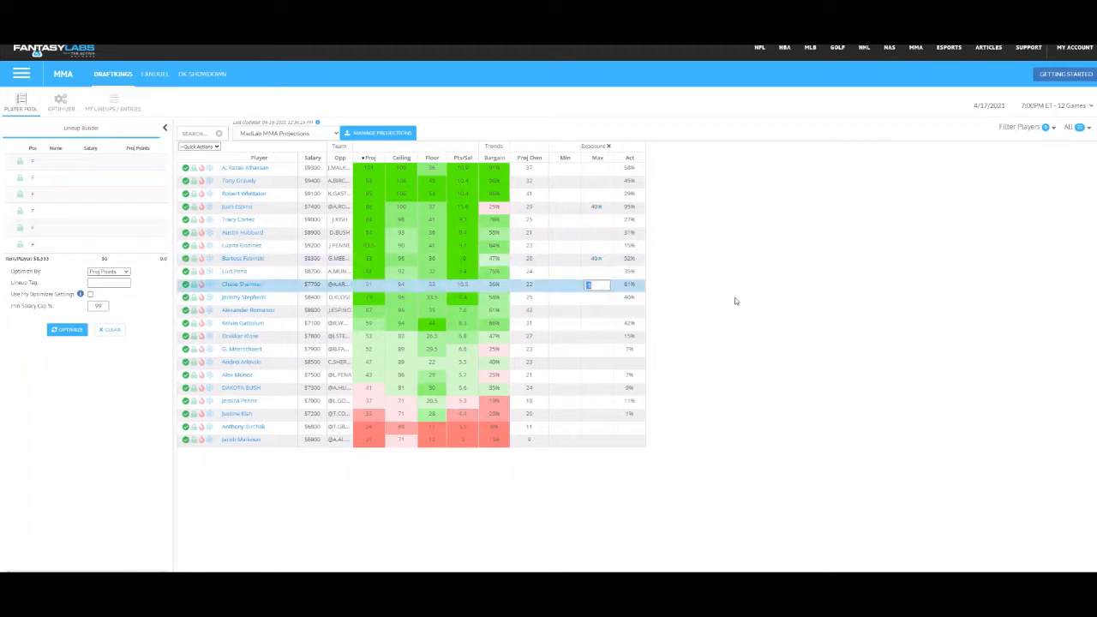
pyautogui.write('40')
pyautogui.press('Return')
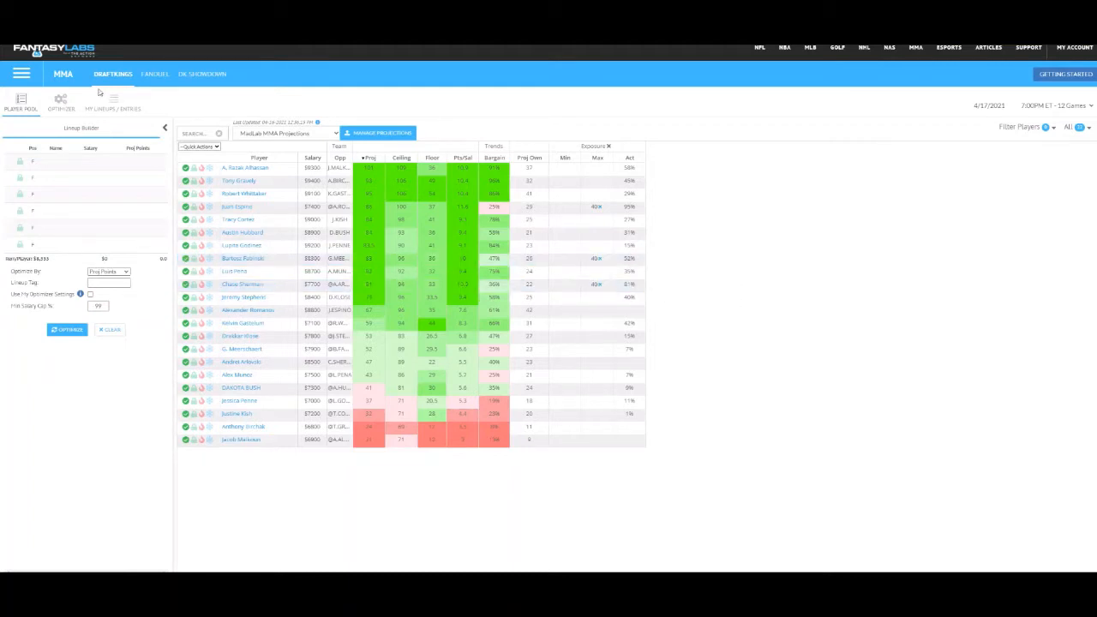
pyautogui.click(54, 105)
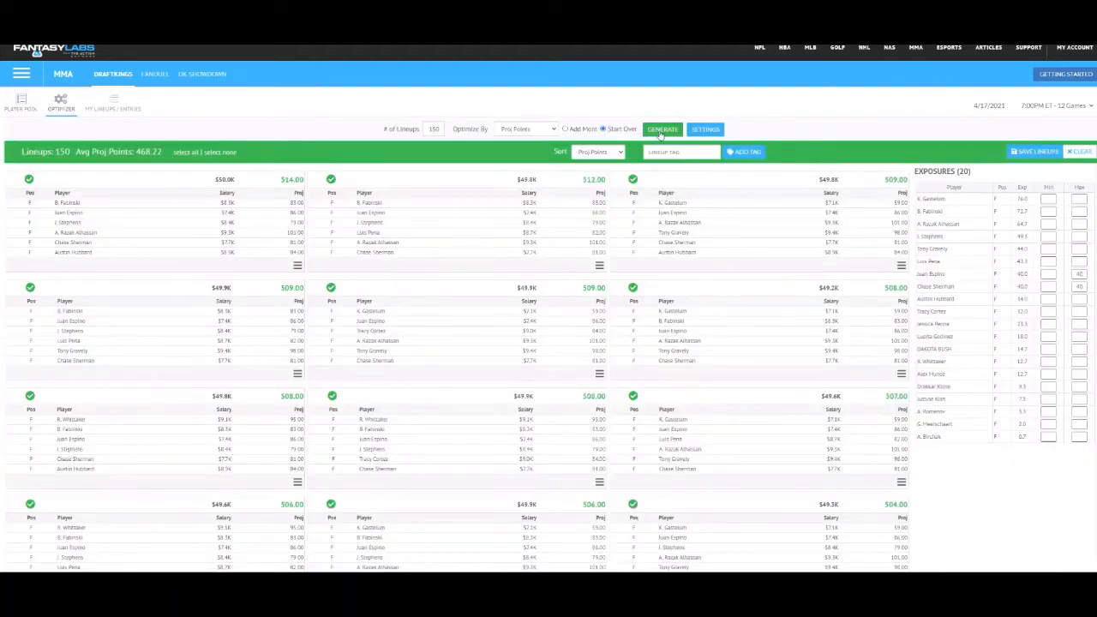
pyautogui.click(661, 131)
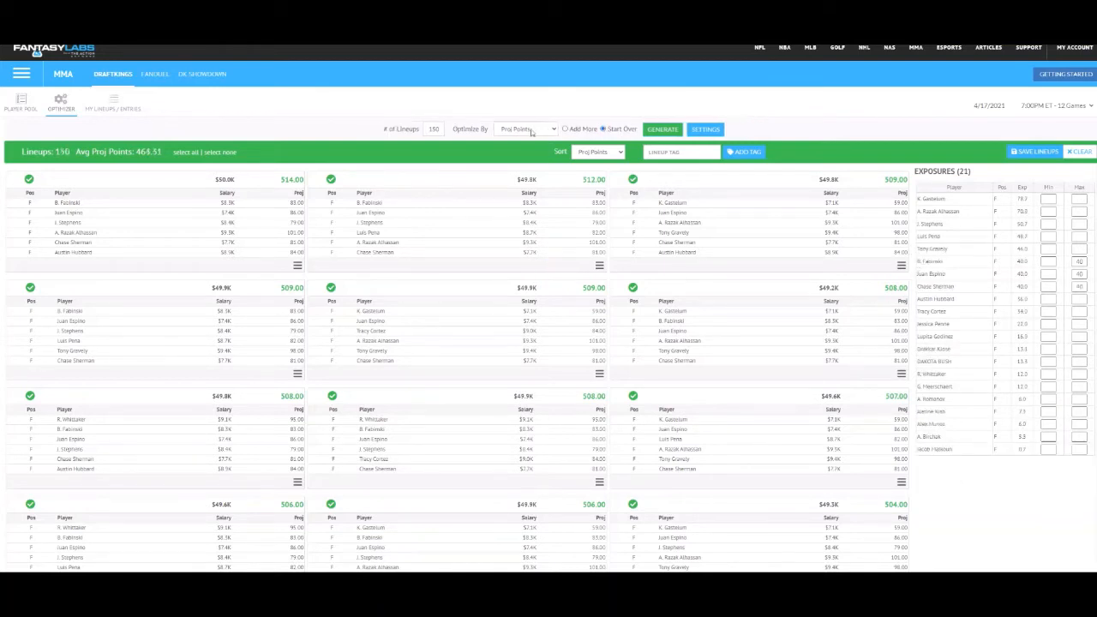
# Delete all 150 unassigned DraftKings lineups from the saved lineups and entries.
pyautogui.click(115, 109)
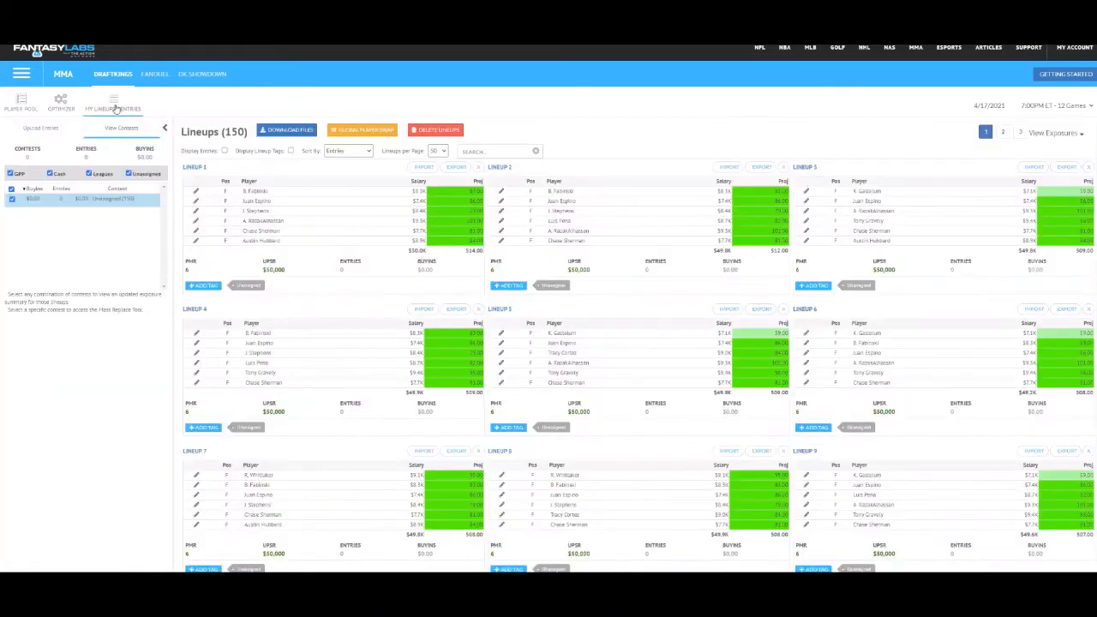
pyautogui.click(435, 129)
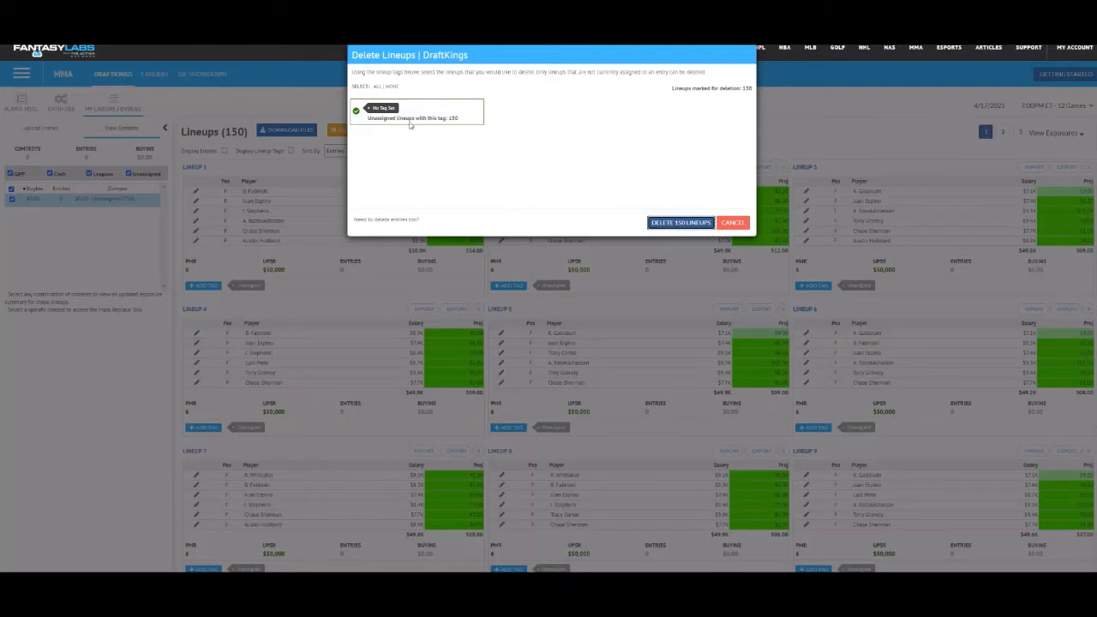
pyautogui.click(680, 224)
pyautogui.click(22, 101)
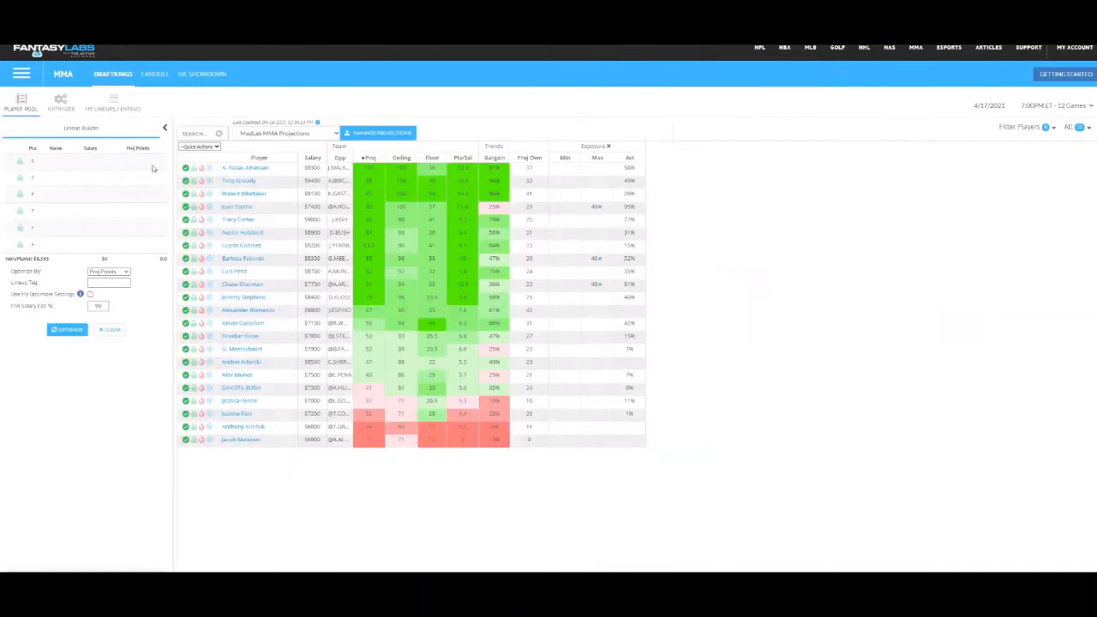
pyautogui.click(111, 106)
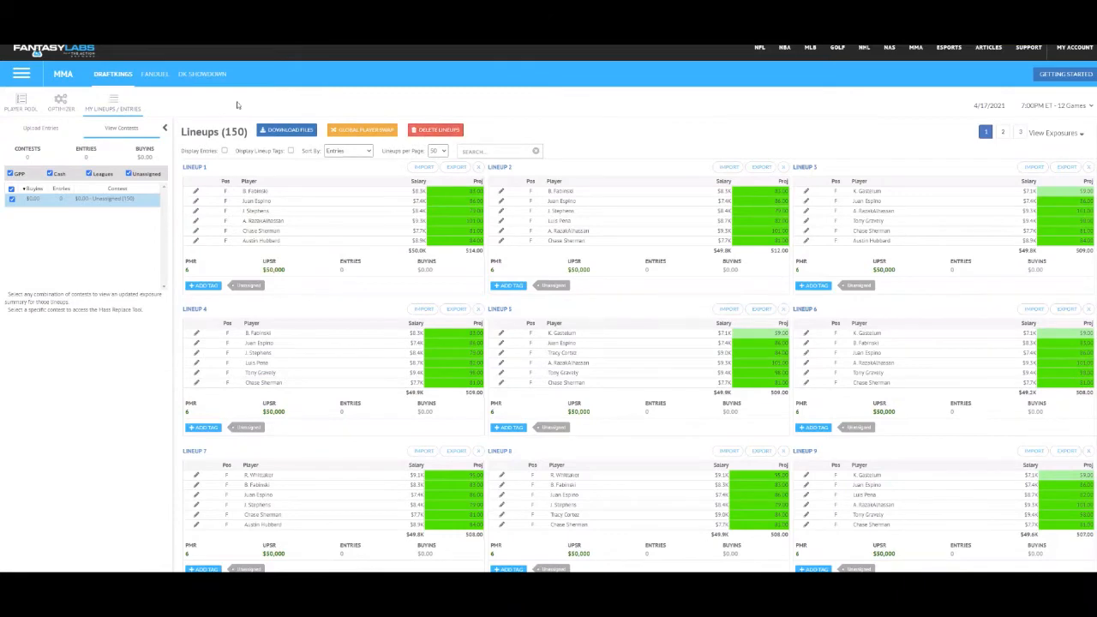
pyautogui.click(435, 130)
pyautogui.click(417, 112)
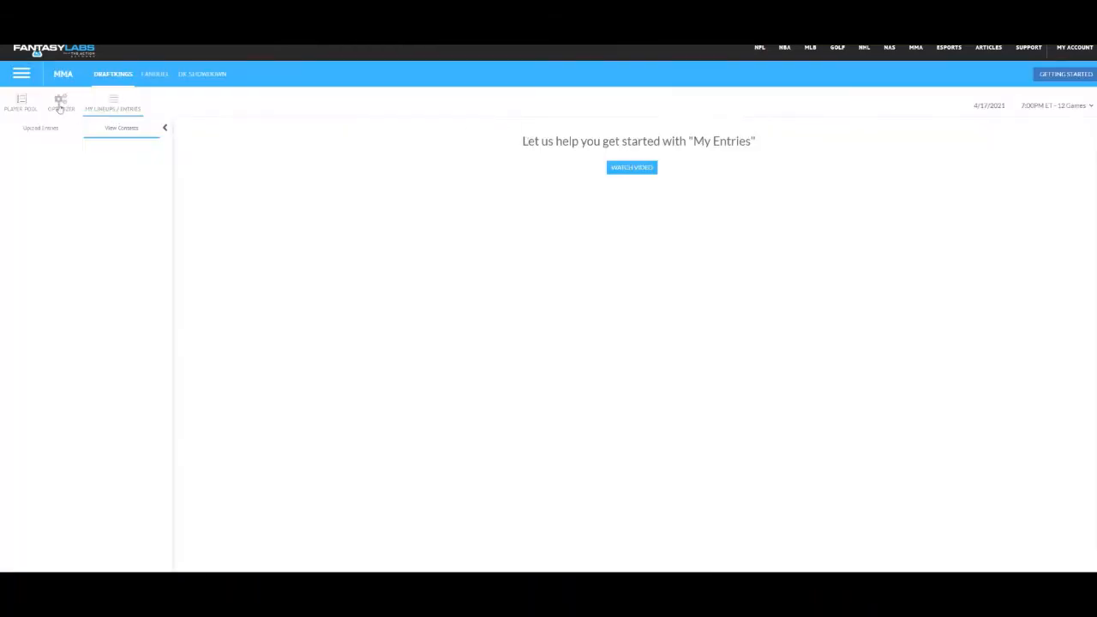
# Check the fighter exposures of the optimizer's generated lineups against the exposure columns in the player pool.
pyautogui.click(60, 107)
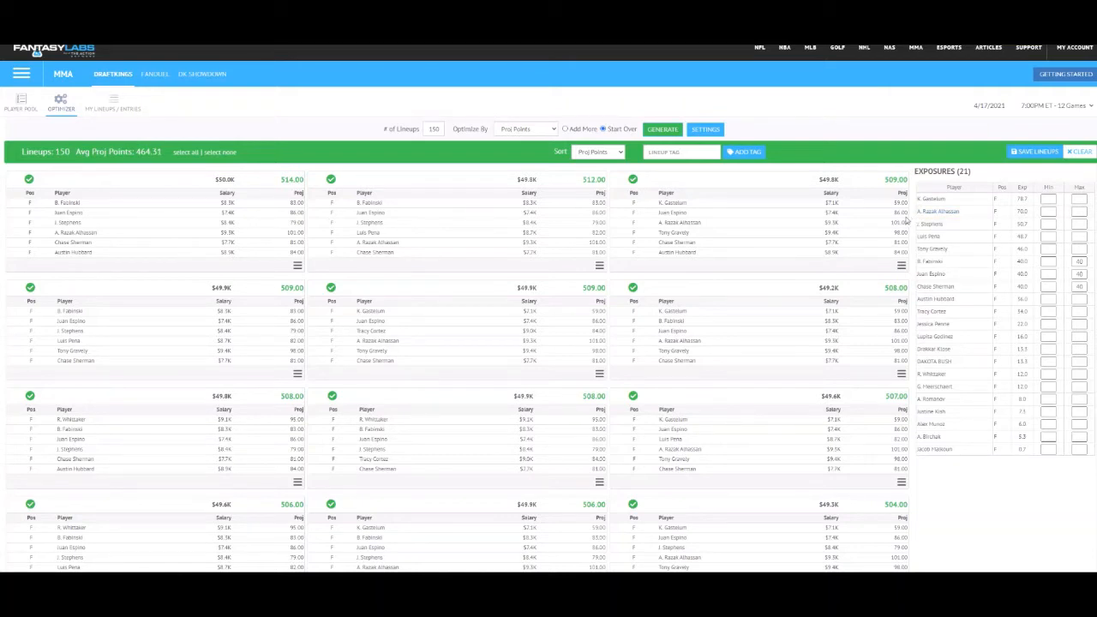
pyautogui.click(19, 105)
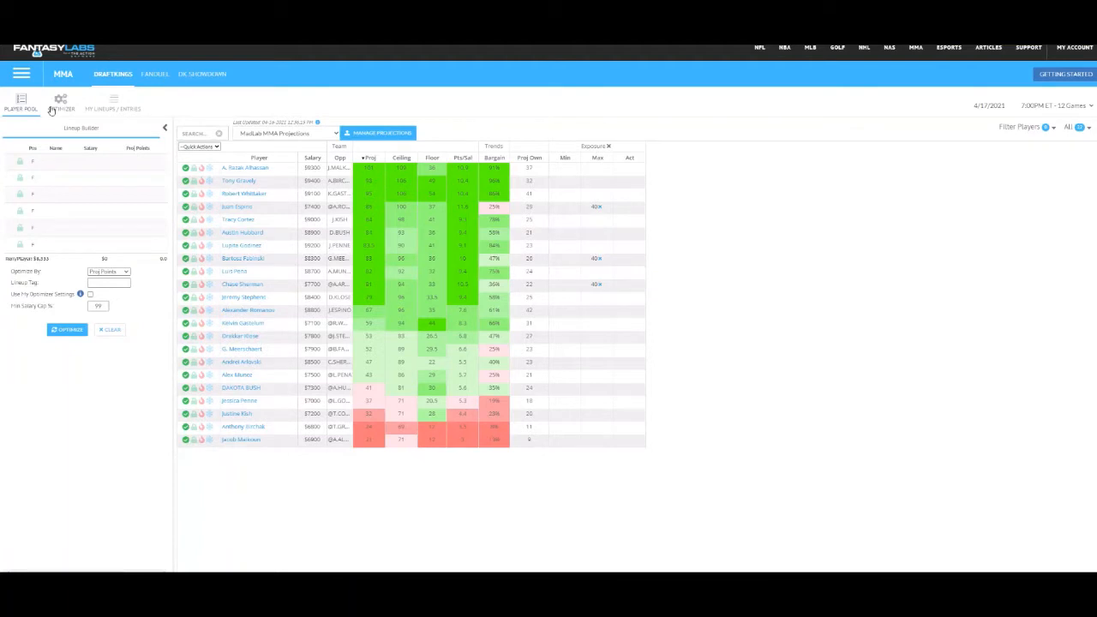
pyautogui.click(53, 107)
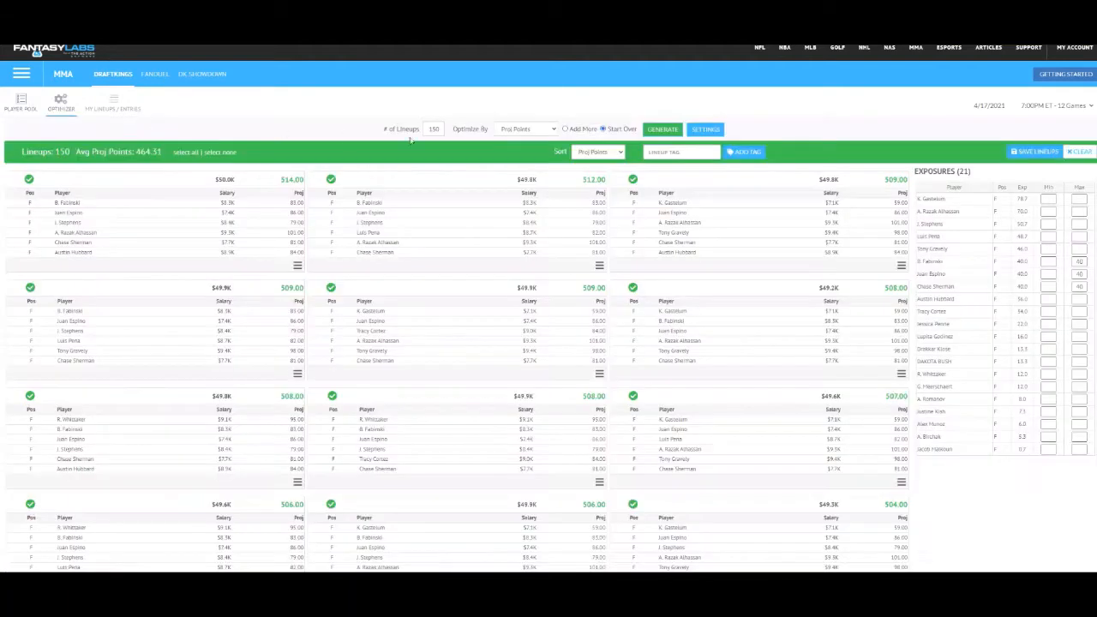
# Add a player group in the optimizer settings that requires at least 1 of its players.
pyautogui.click(705, 129)
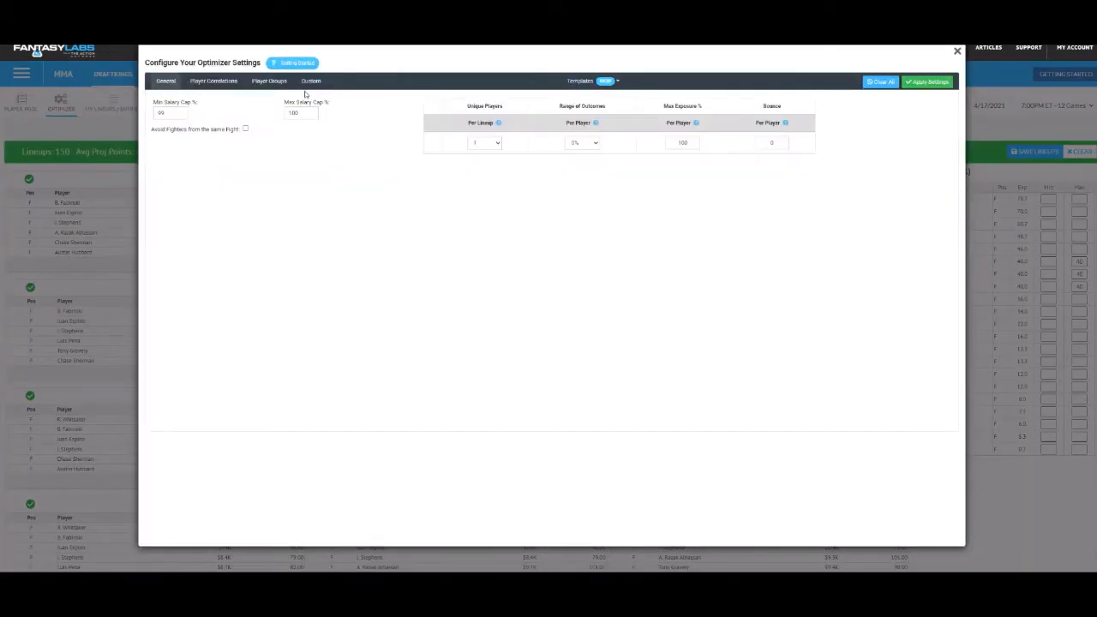
pyautogui.click(268, 81)
pyautogui.click(214, 104)
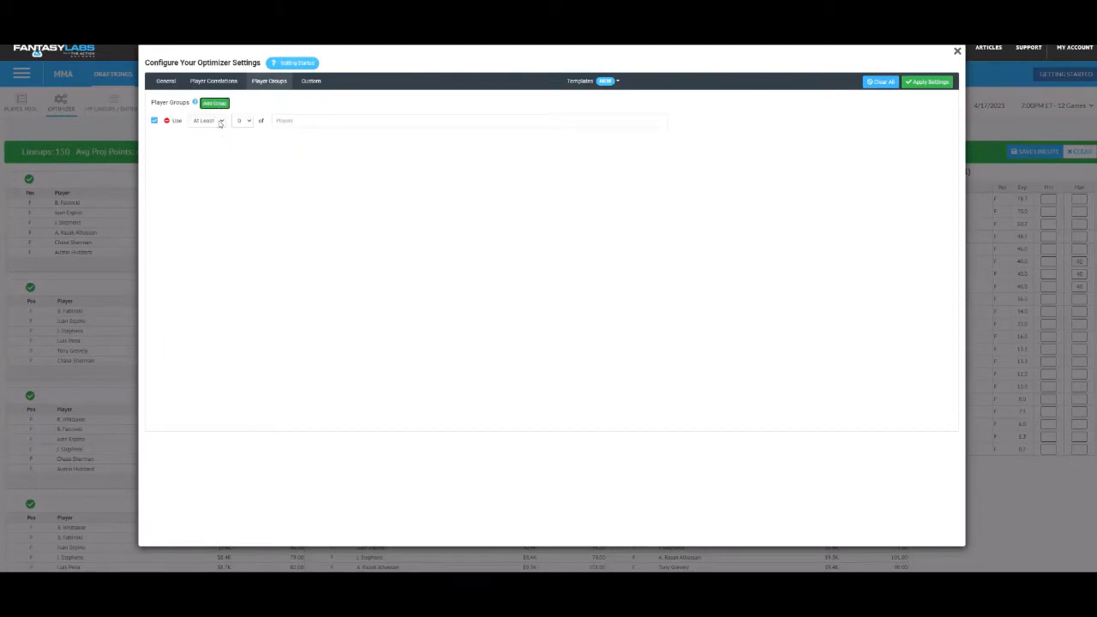
pyautogui.click(243, 120)
pyautogui.click(243, 137)
# Add Kelvin Gastelum and Robert Whittaker to the new player group.
pyautogui.click(324, 121)
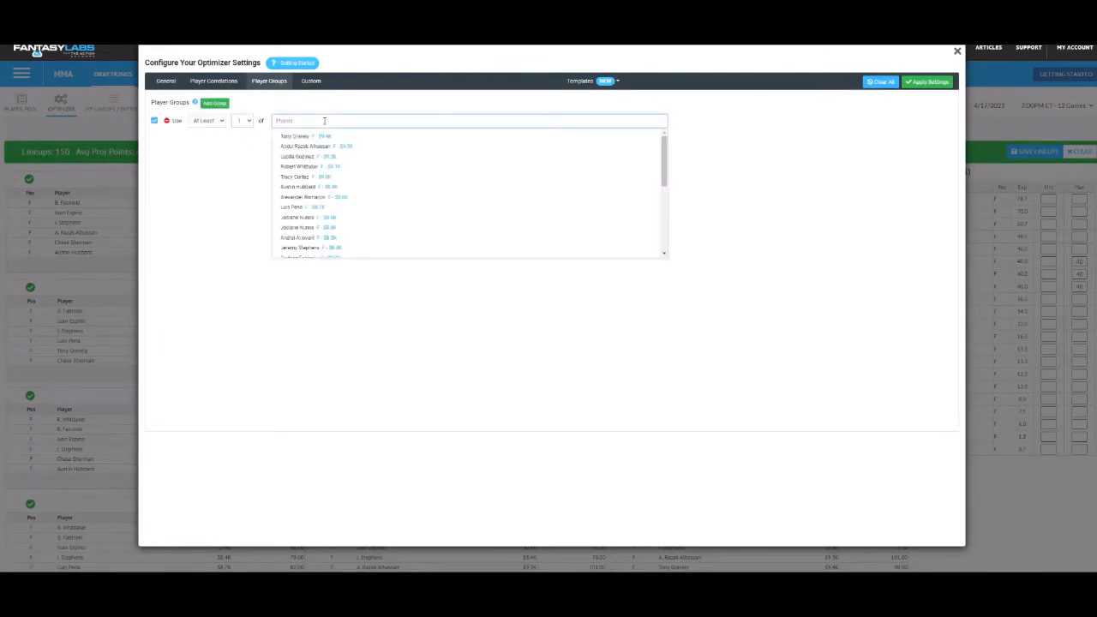
pyautogui.write('gast')
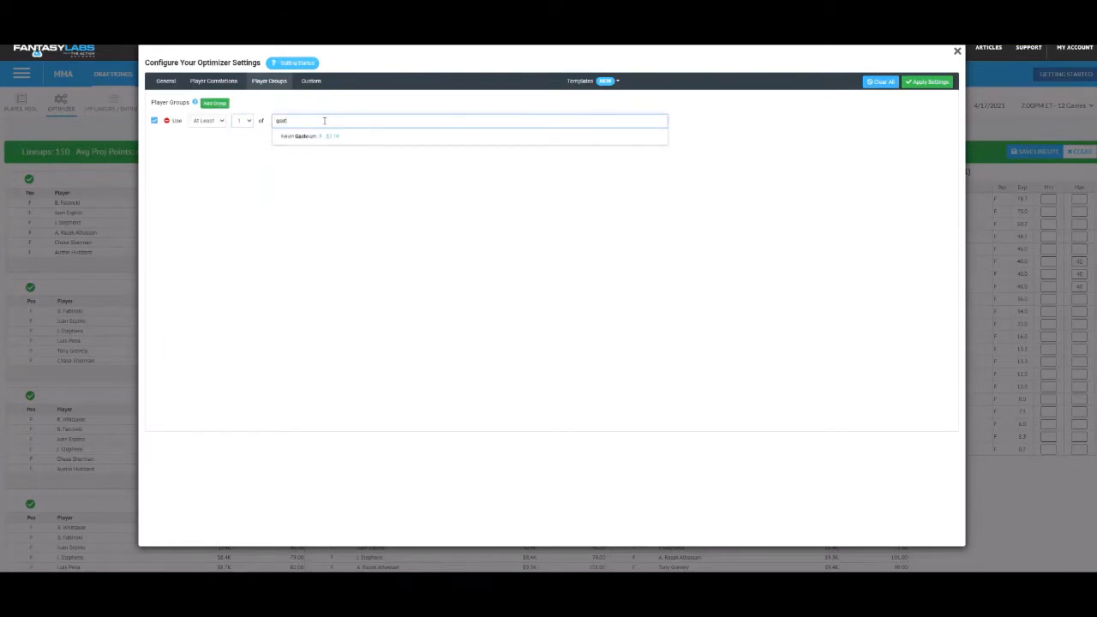
pyautogui.click(377, 137)
pyautogui.click(387, 122)
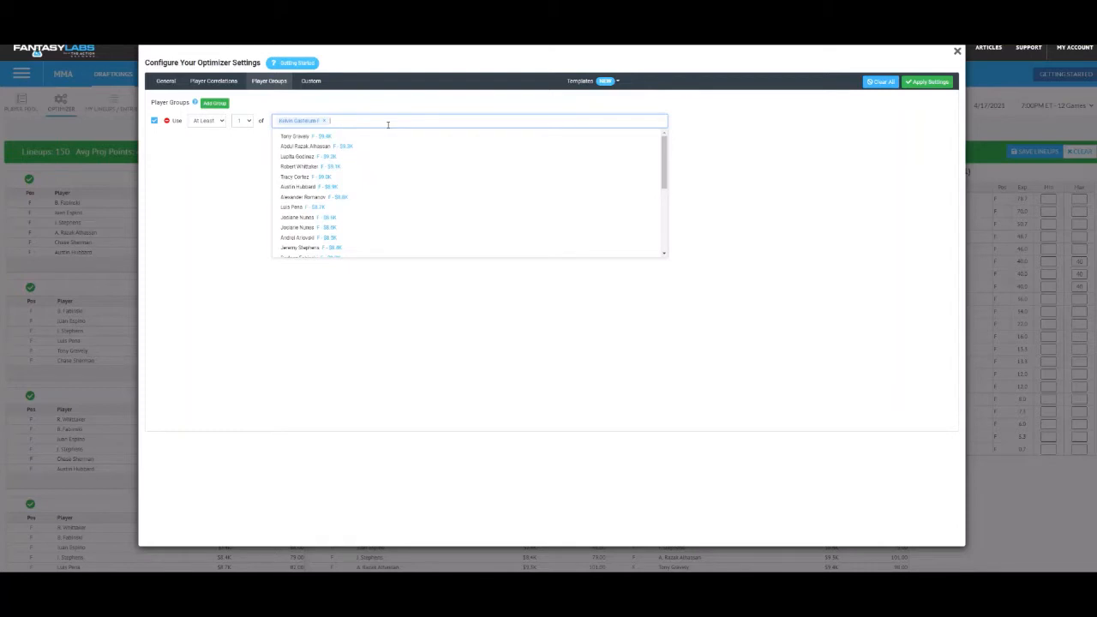
pyautogui.write('whi')
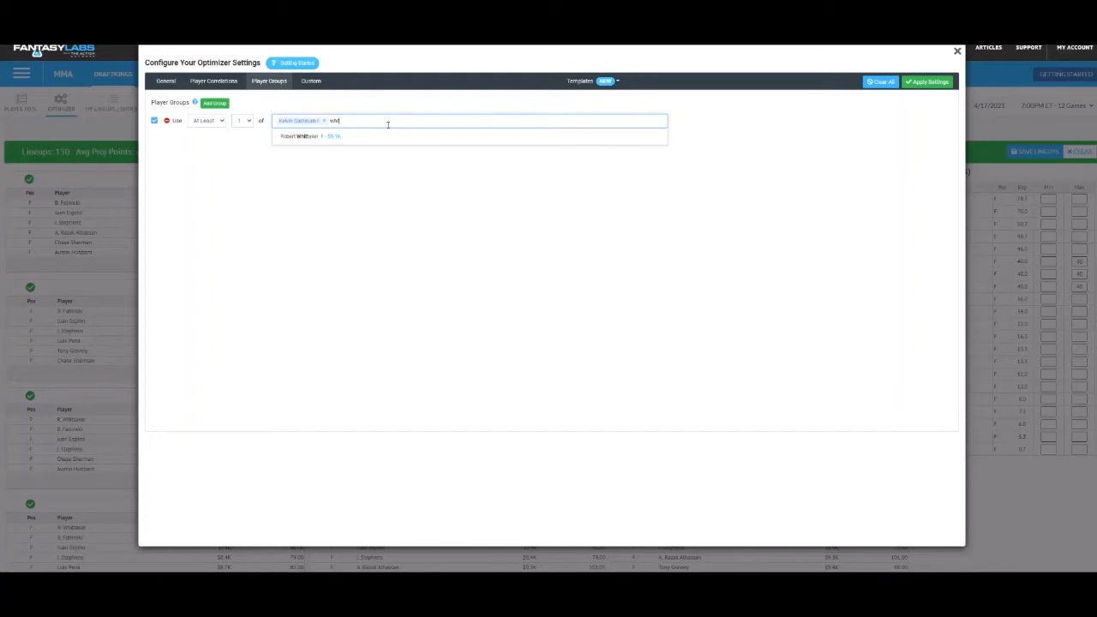
pyautogui.click(353, 137)
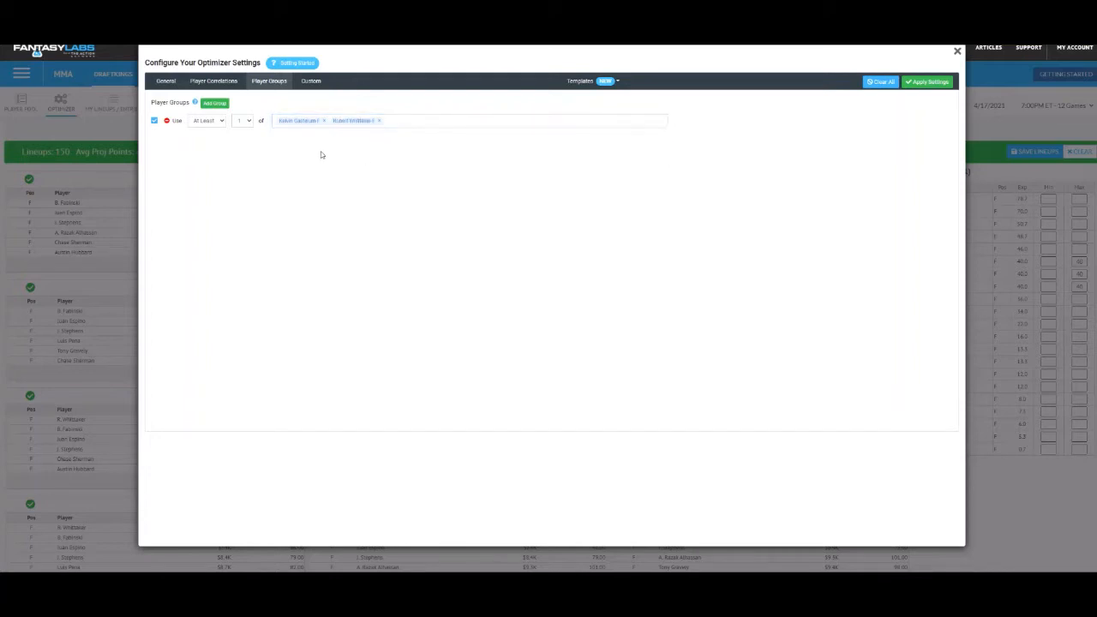
# Apply the optimizer settings with the player group and regenerate the 150 lineups.
pyautogui.click(925, 86)
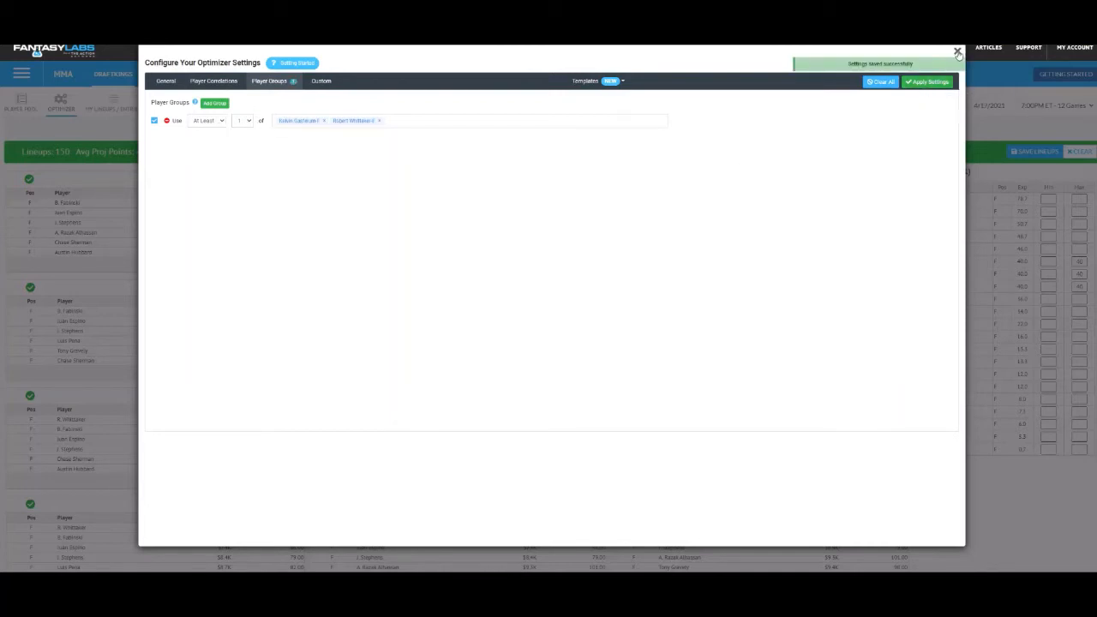
pyautogui.click(958, 53)
pyautogui.click(664, 129)
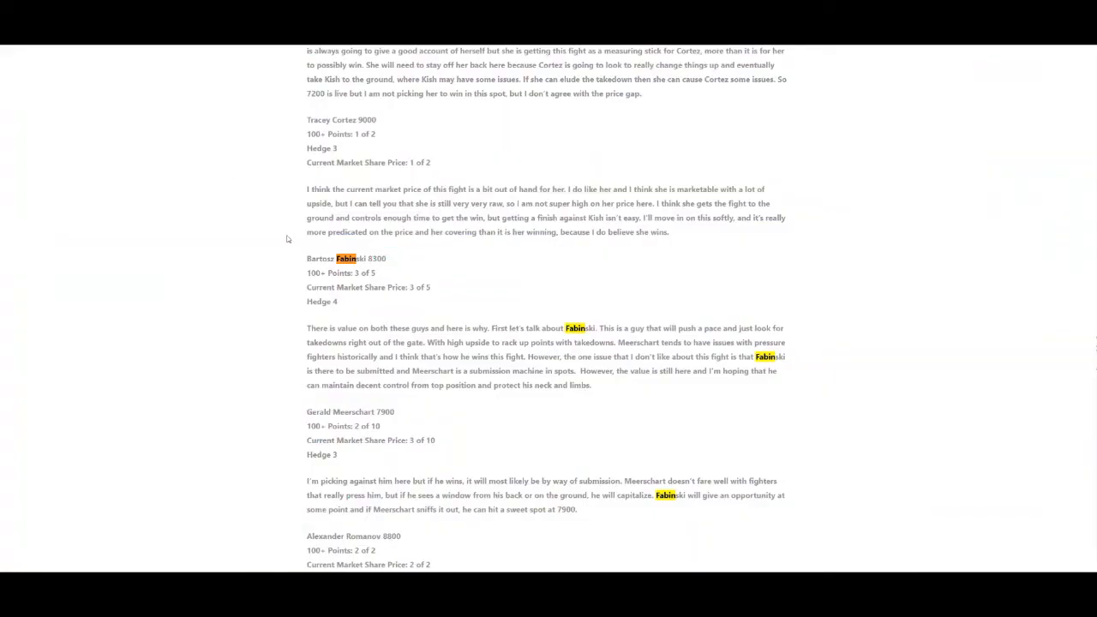
# Examine the hedge ratings and market share prices in the Robert Whittaker and Kelvin Gastelum write-ups on the MadLab page.
pyautogui.scroll(20, 295, 315)
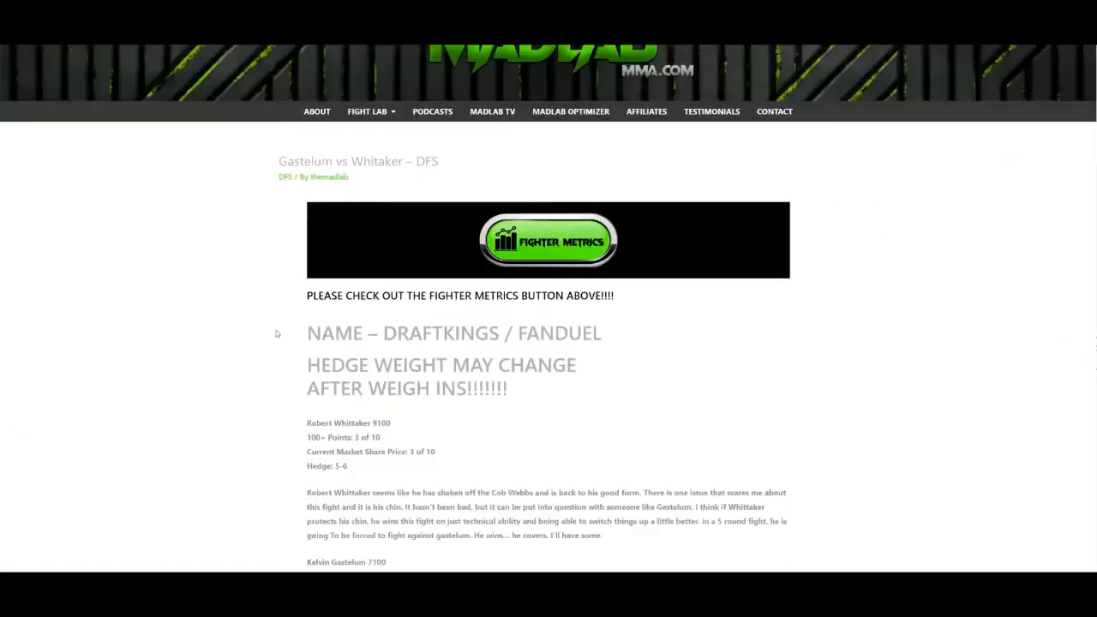
pyautogui.scroll(-1, 262, 277)
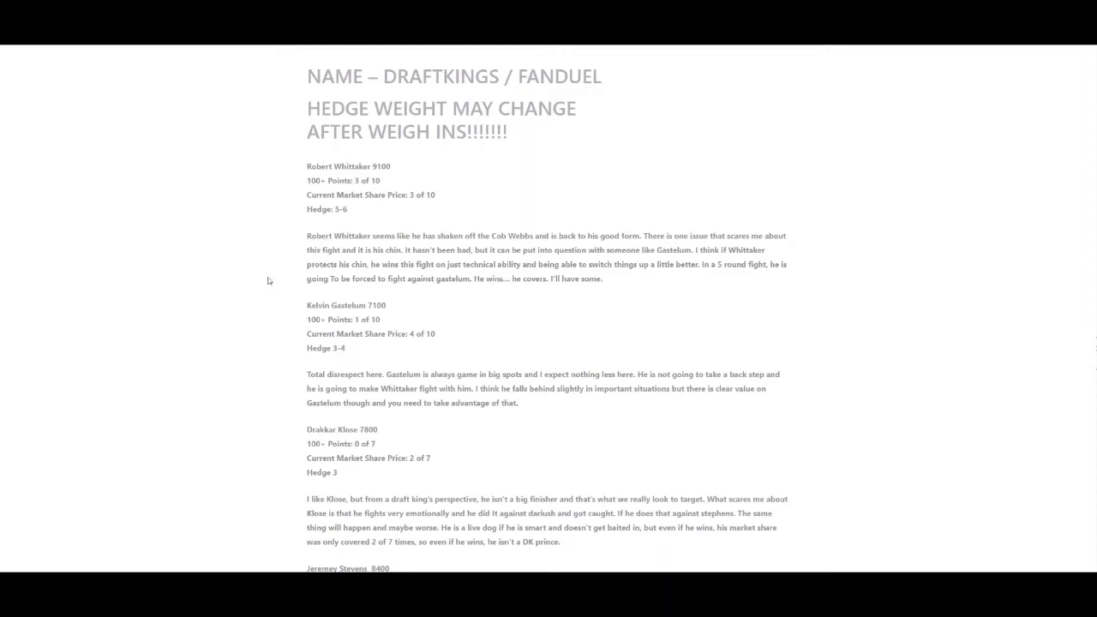
pyautogui.scroll(1, 271, 291)
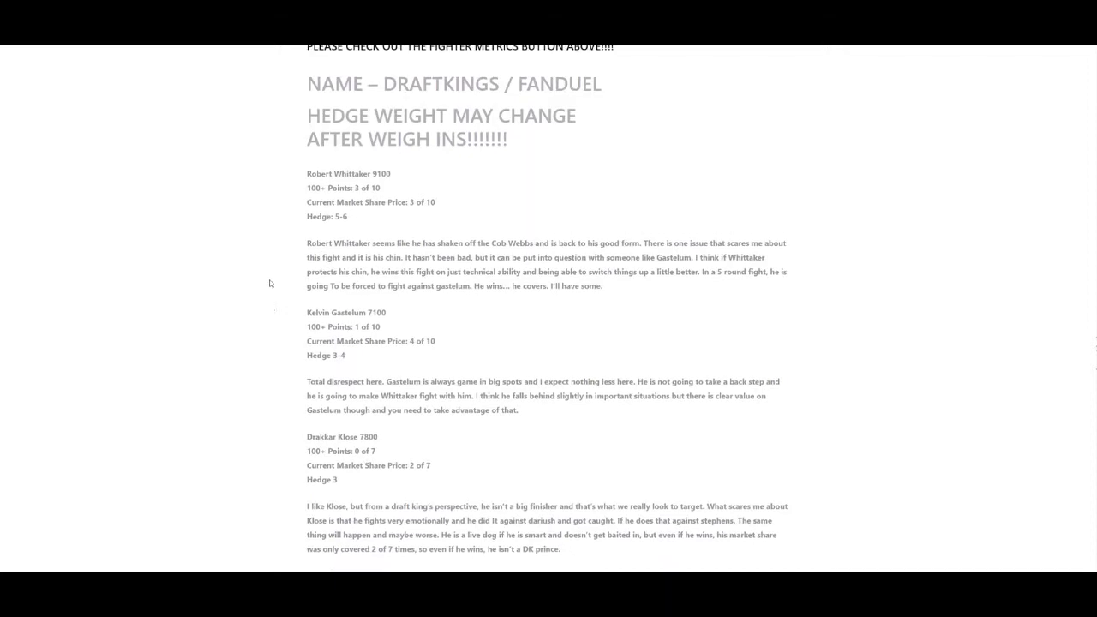
pyautogui.scroll(-2, 269, 302)
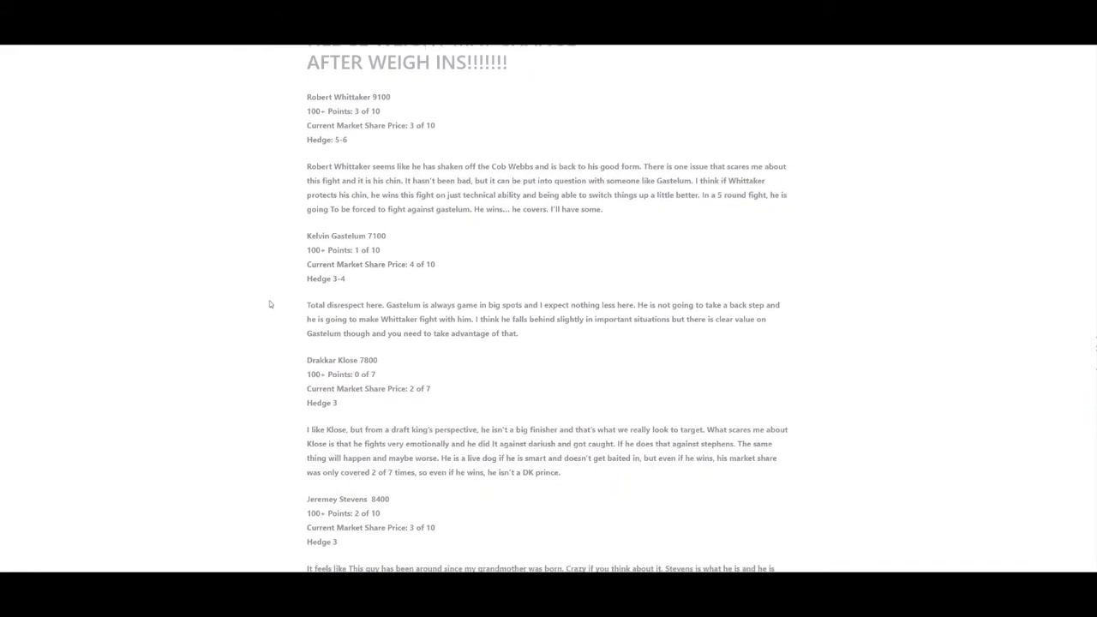
# Compare the write-ups for Robert Whittaker, Kelvin Gastelum, Drakkar Klose and Jeremy Stephens on the MadLab page.
pyautogui.scroll(-1, 261, 283)
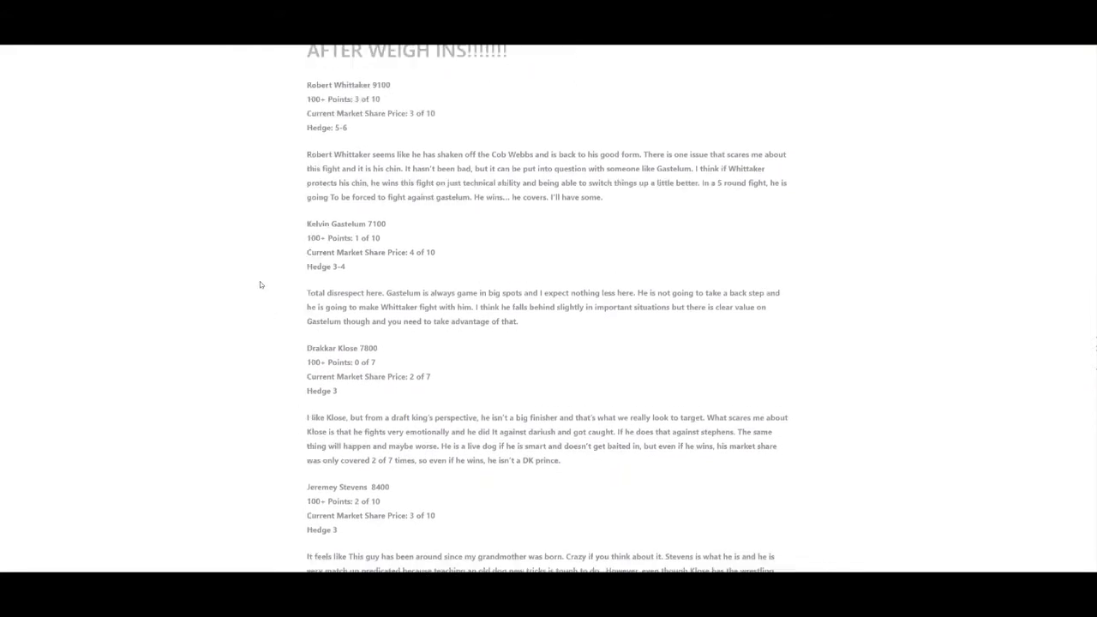
pyautogui.scroll(-1, 256, 295)
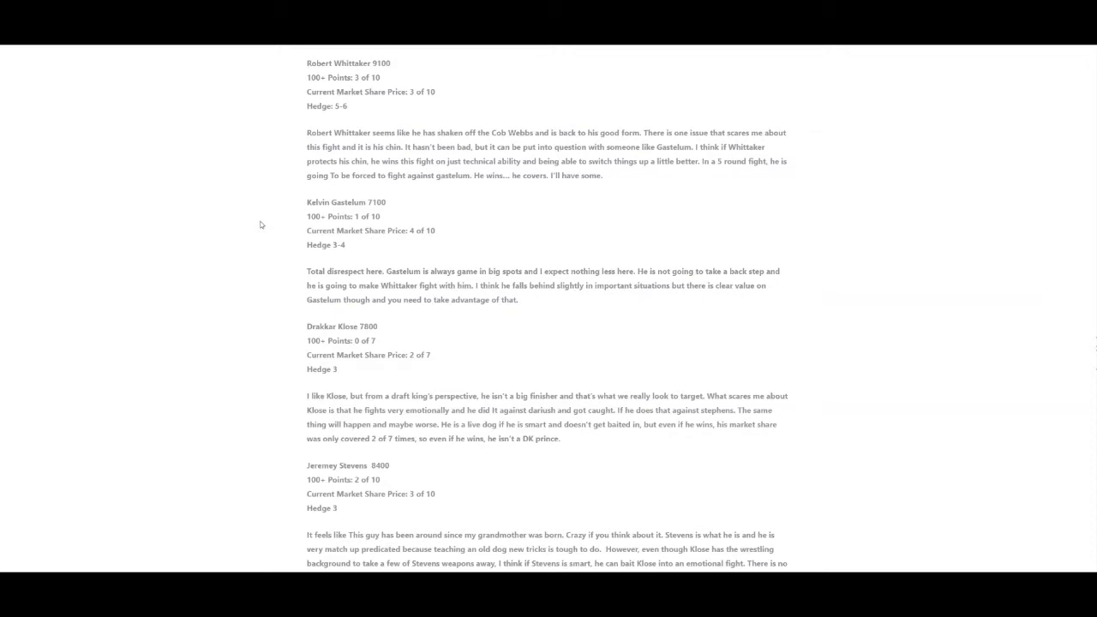
pyautogui.scroll(2, 260, 225)
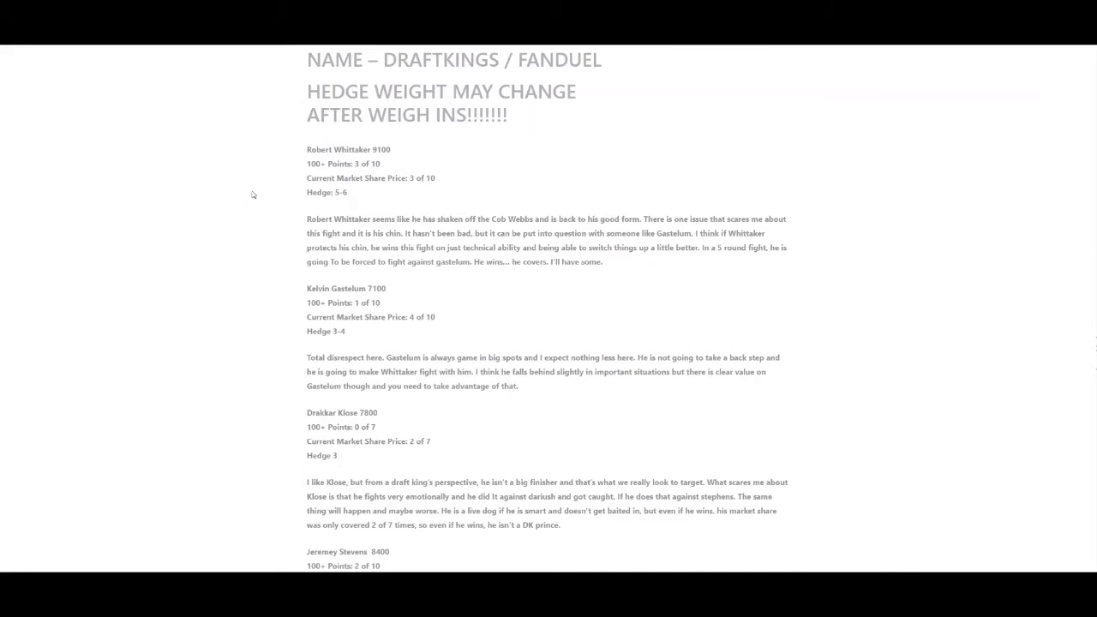
pyautogui.scroll(-1, 253, 193)
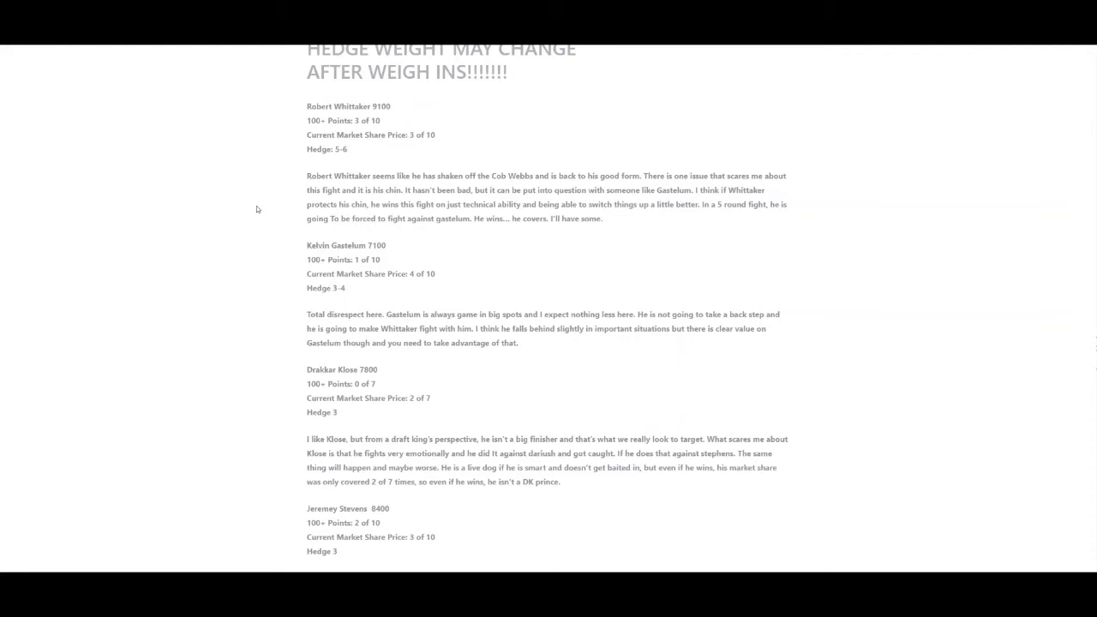
pyautogui.scroll(1, 255, 212)
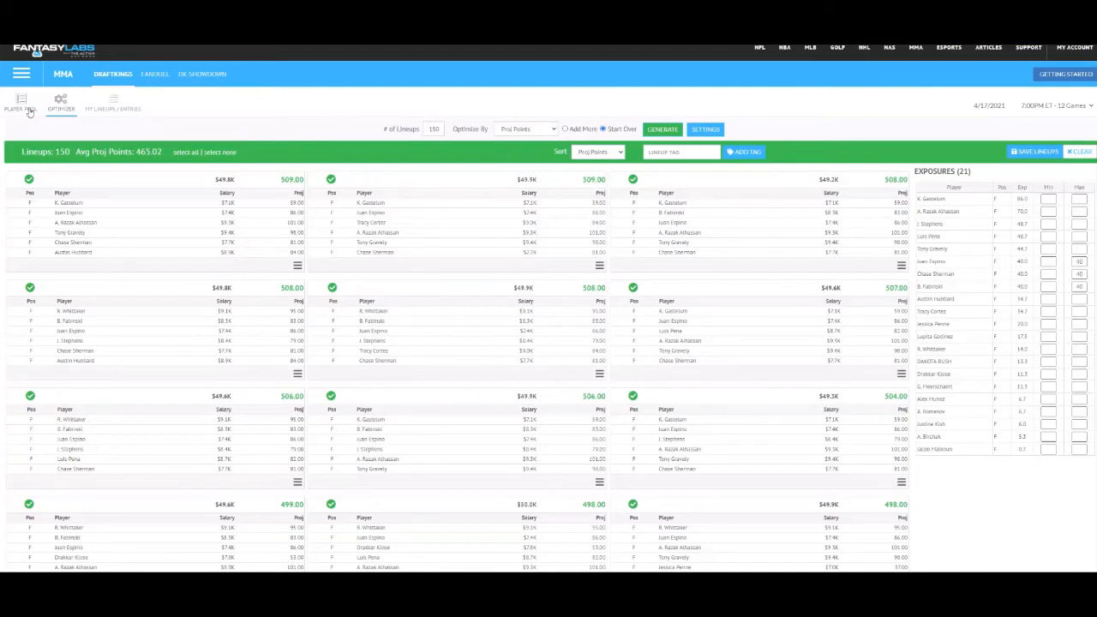
# Set Kelvin Gastelum's maximum exposure to 20 in the FantasyLabs player pool.
pyautogui.click(26, 109)
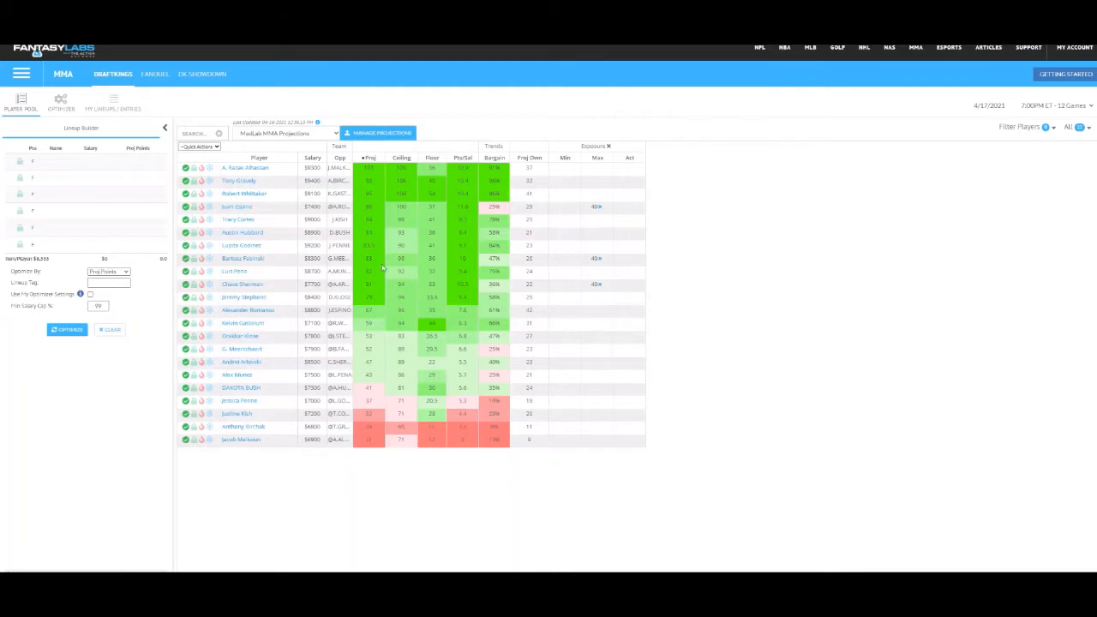
pyautogui.click(62, 103)
pyautogui.click(20, 110)
pyautogui.click(599, 324)
pyautogui.write('2')
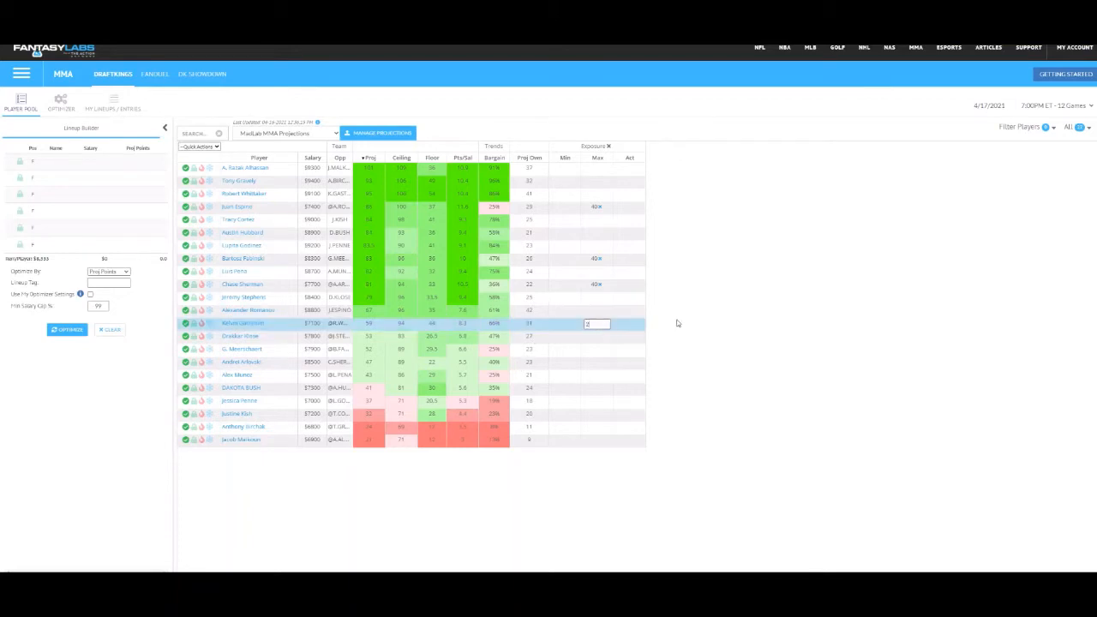
pyautogui.write('0')
pyautogui.press('Return')
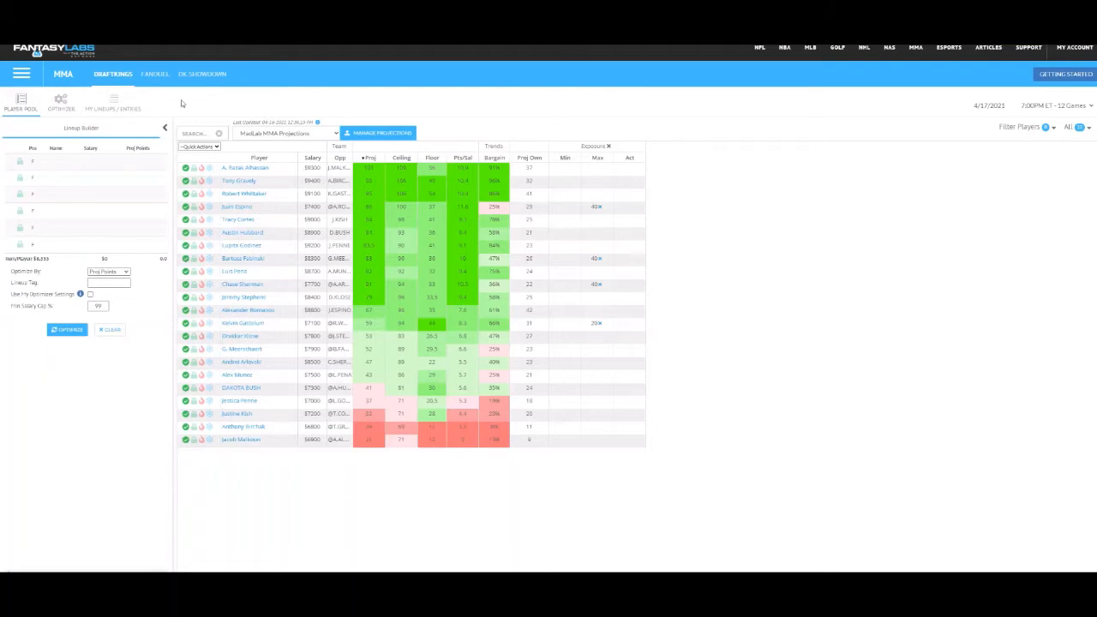
# Regenerate the 150 lineups in the optimizer with Gastelum's new exposure limit.
pyautogui.click(58, 103)
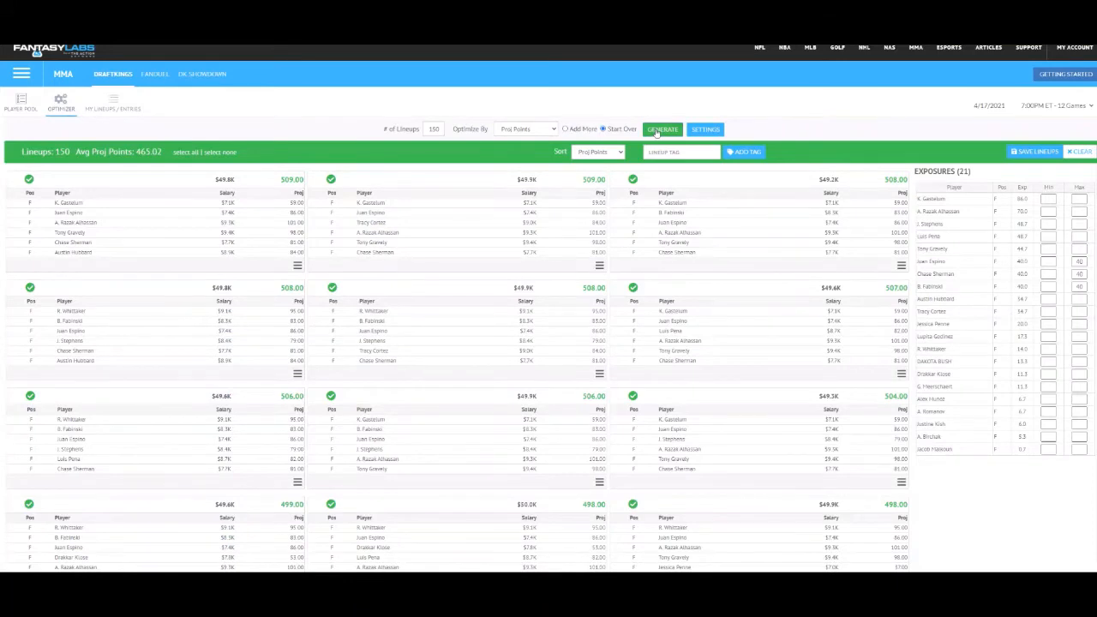
pyautogui.click(1079, 198)
pyautogui.click(20, 108)
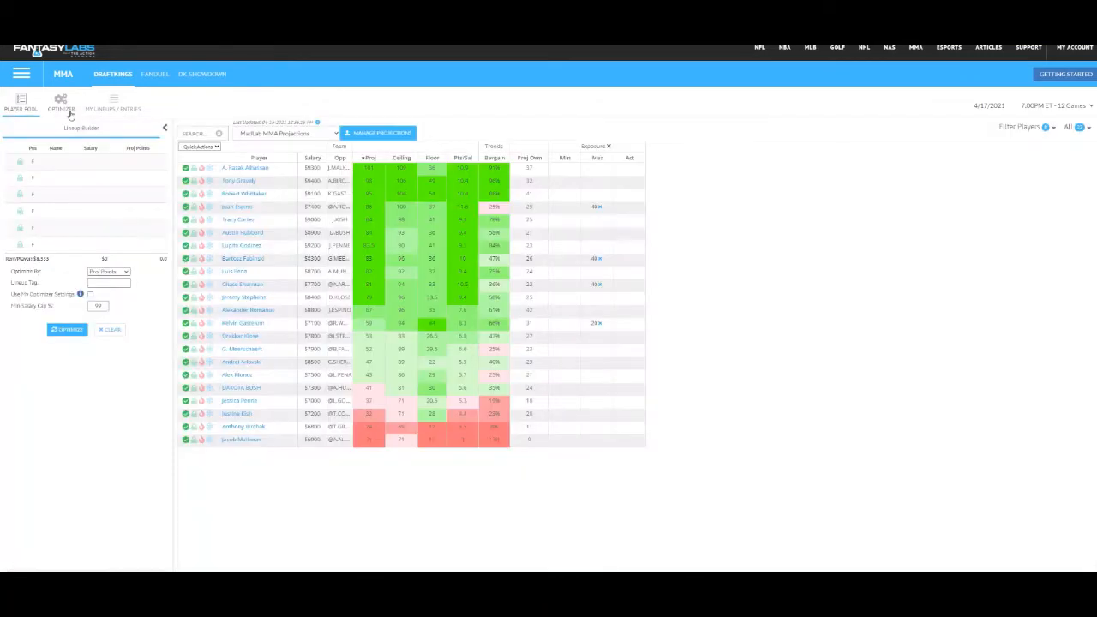
pyautogui.click(61, 108)
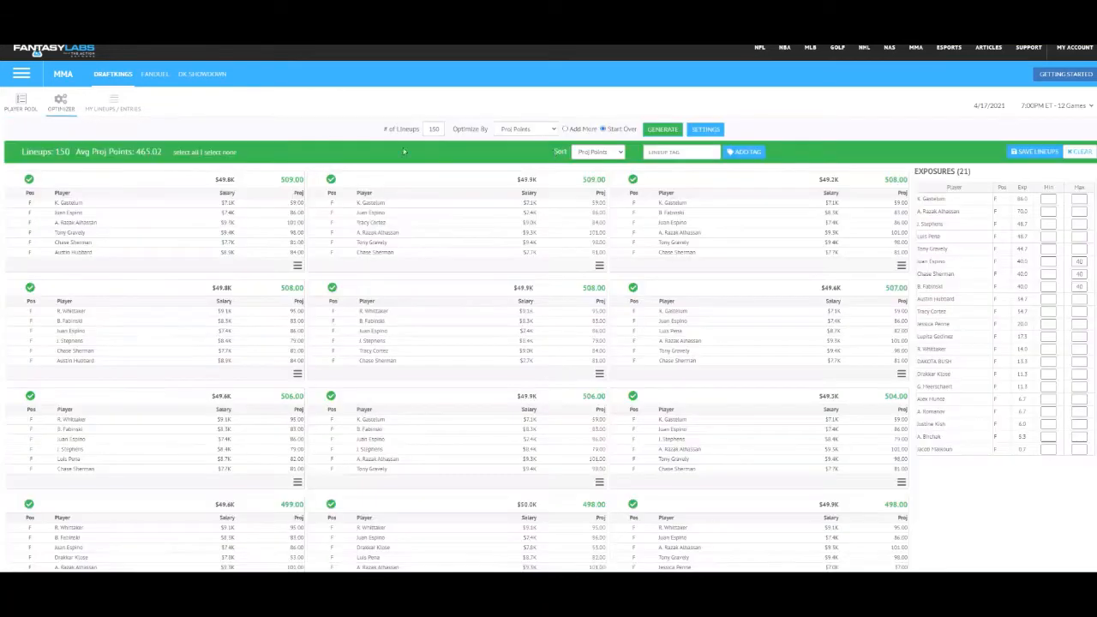
pyautogui.click(666, 130)
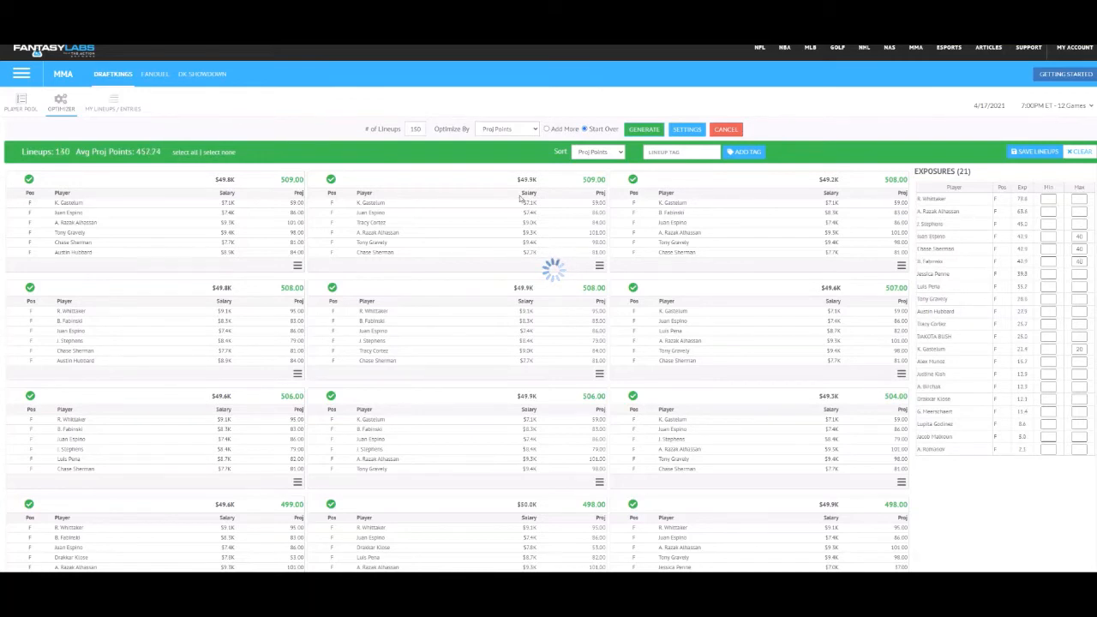
# Sort the generated lineups by salary and review the lowest-salary ones.
pyautogui.click(610, 154)
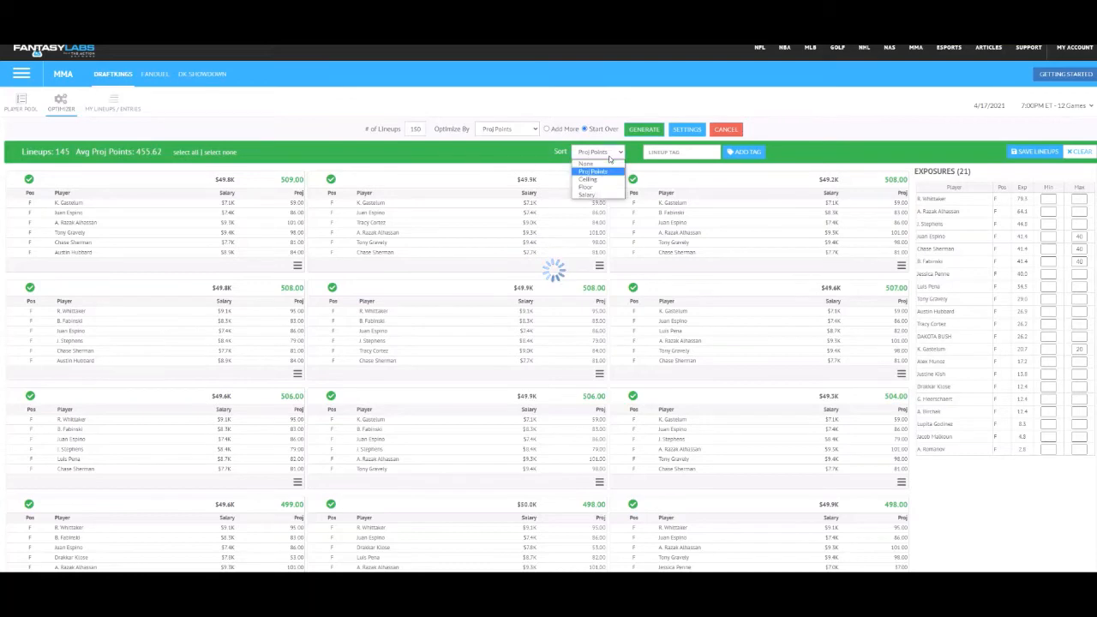
pyautogui.click(604, 152)
pyautogui.click(598, 194)
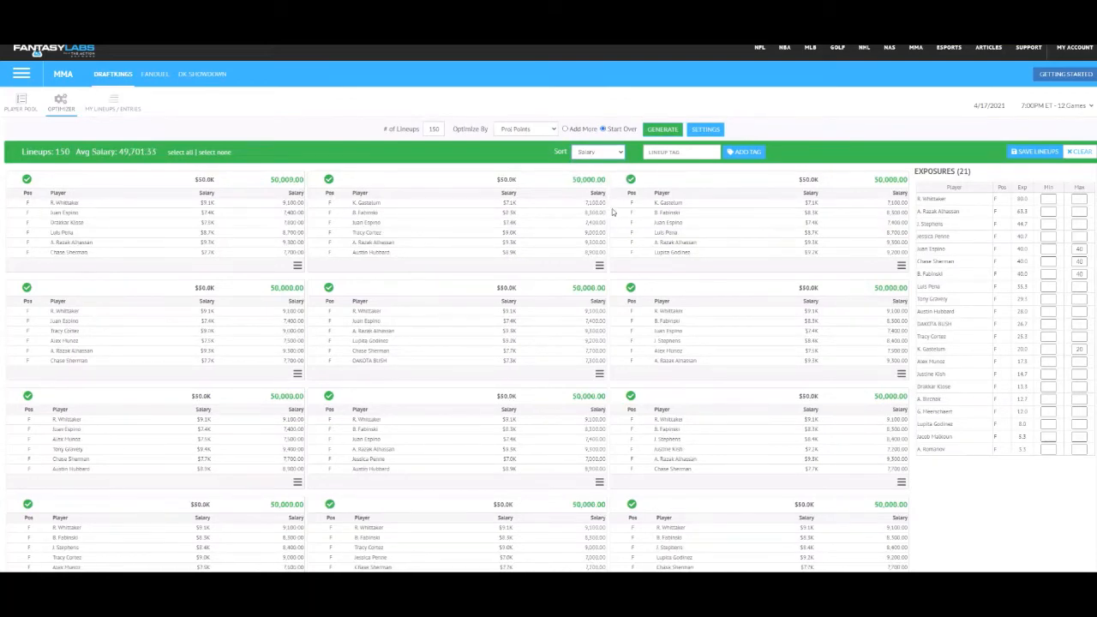
pyautogui.scroll(-1, 1053, 180)
pyautogui.moveTo(1095, 184); pyautogui.dragTo(1095, 510)
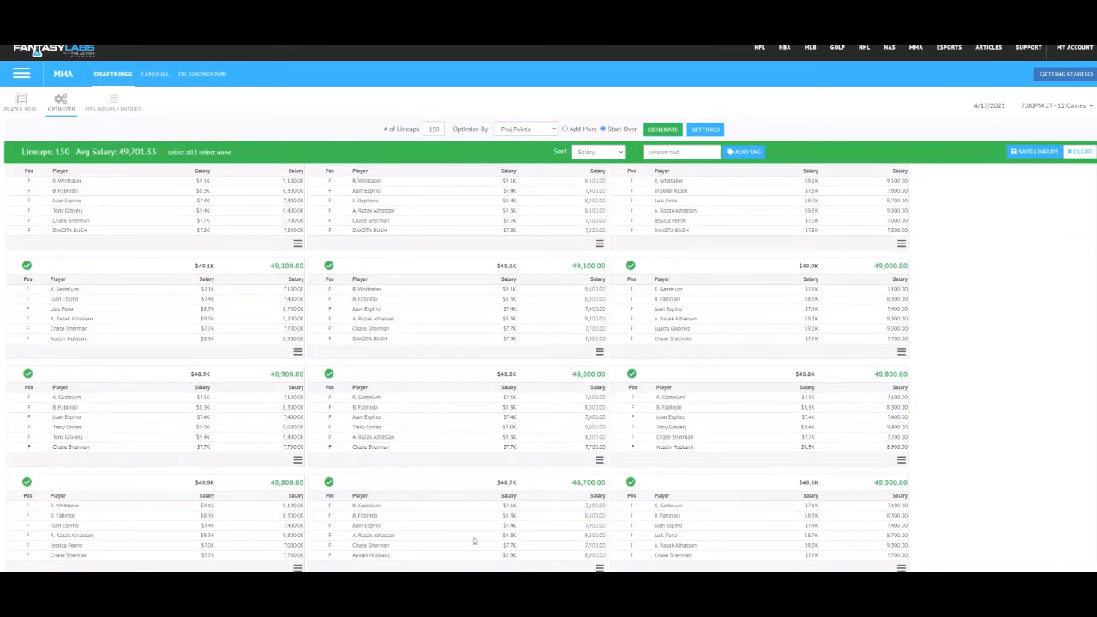
pyautogui.scroll(1, 946, 440)
pyautogui.scroll(2, 946, 440)
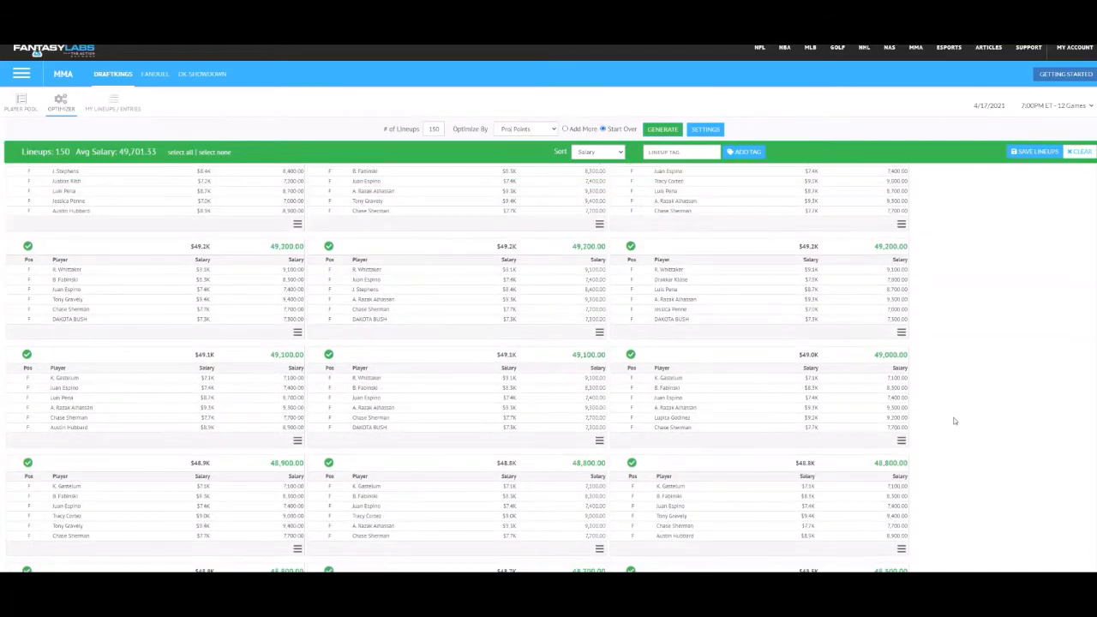
pyautogui.scroll(-2, 940, 400)
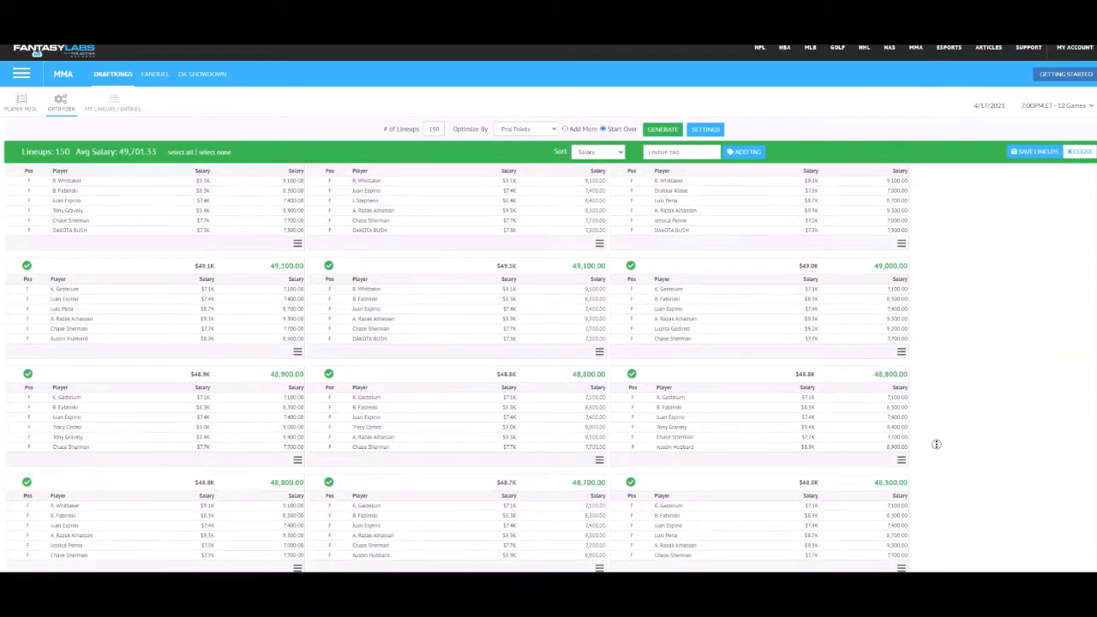
pyautogui.scroll(6, 936, 444)
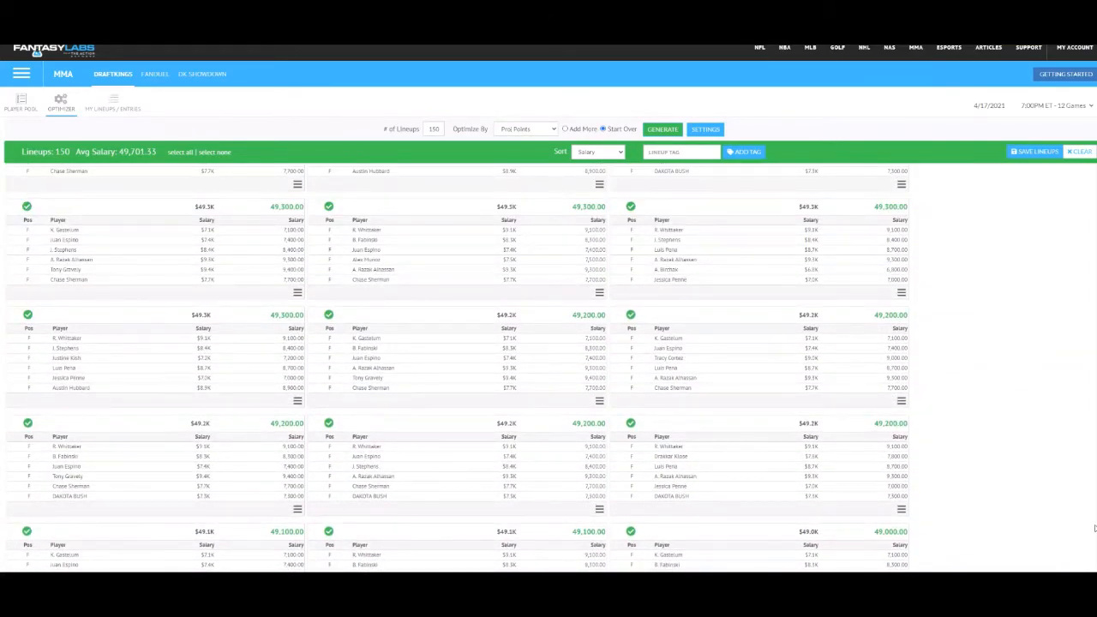
pyautogui.scroll(5, 1070, 205)
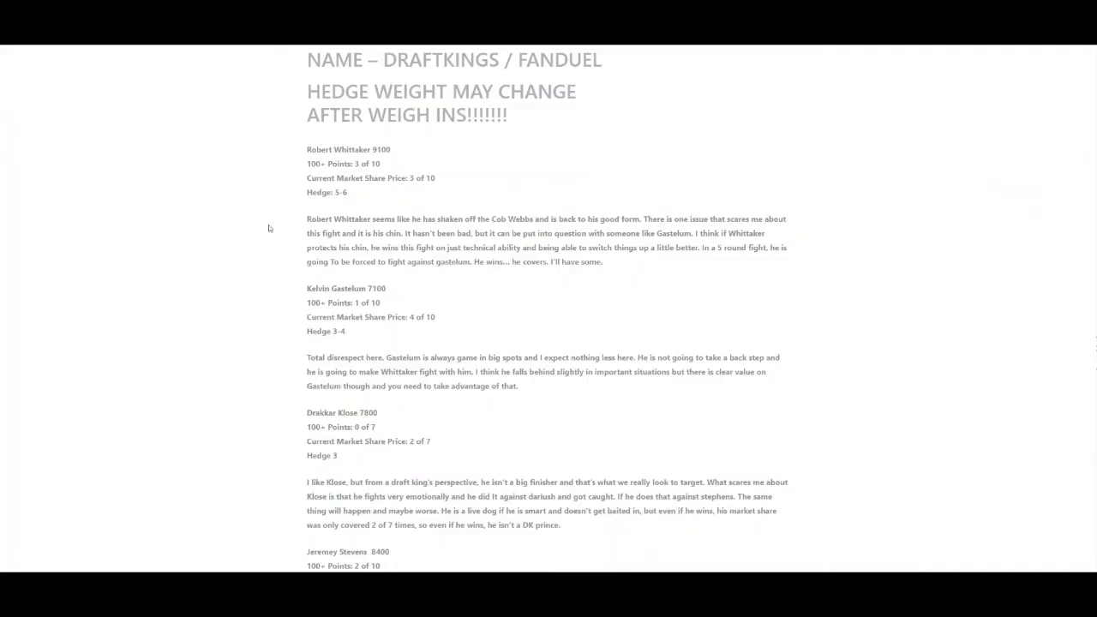
# Look through the MadLab fight write-ups down to the ARA and Jacob Malkoun entries.
pyautogui.scroll(-1, 258, 225)
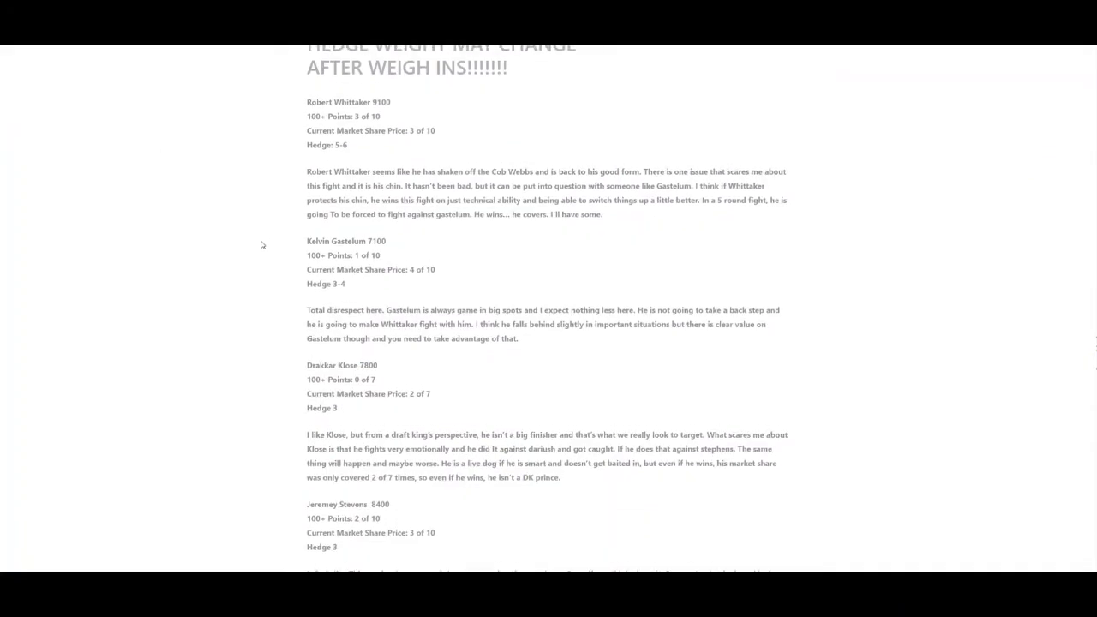
pyautogui.scroll(-1, 261, 245)
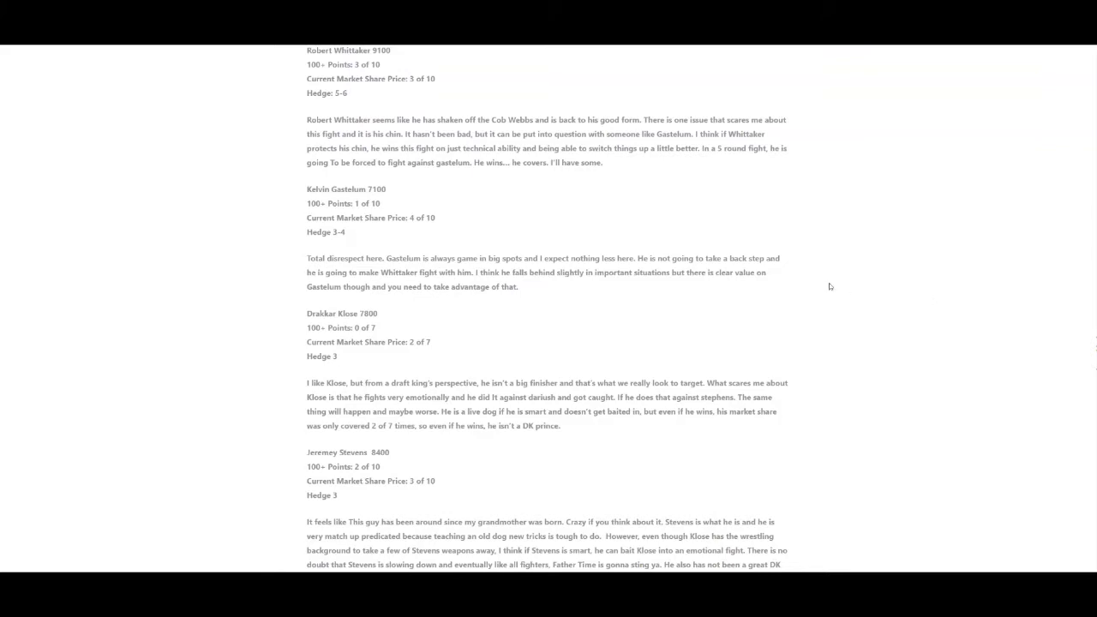
pyautogui.scroll(1, 869, 115)
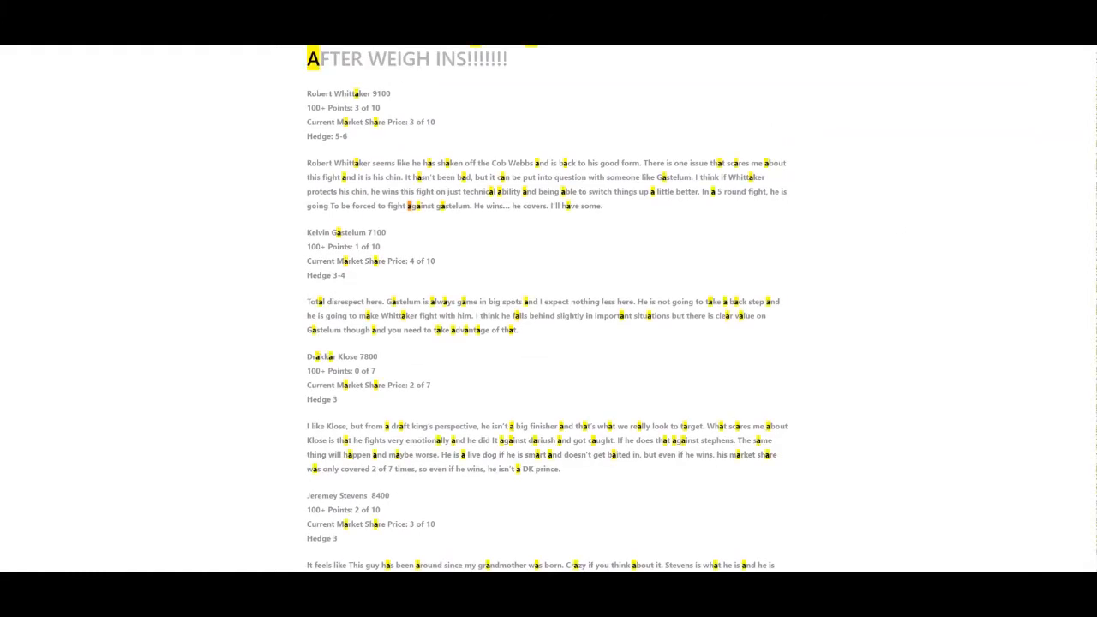
pyautogui.scroll(5, 548, 308)
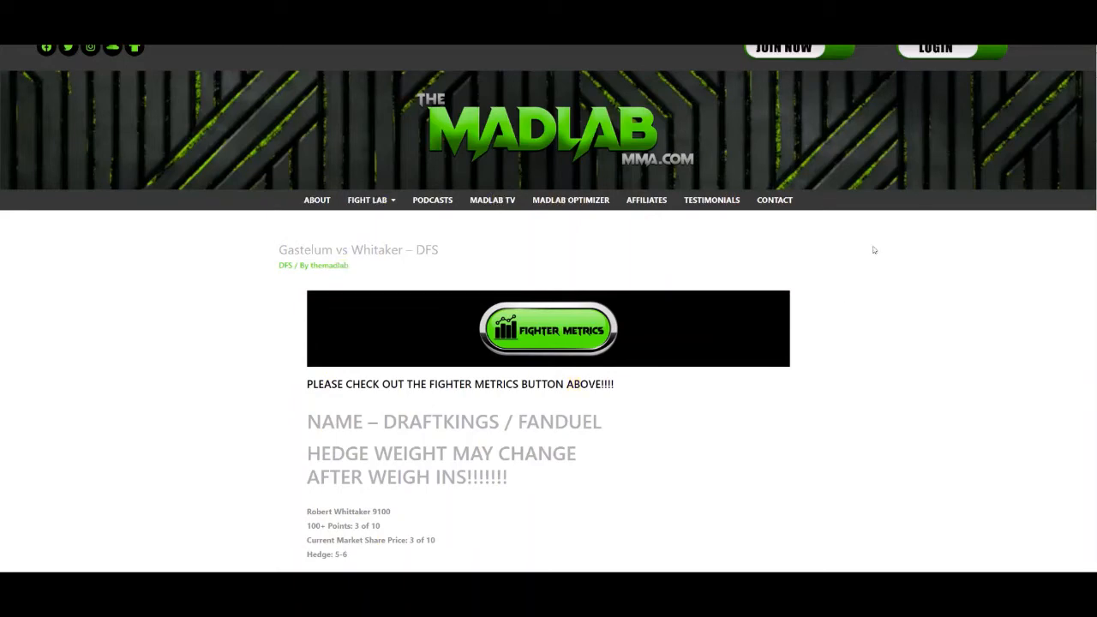
pyautogui.scroll(-3, 869, 248)
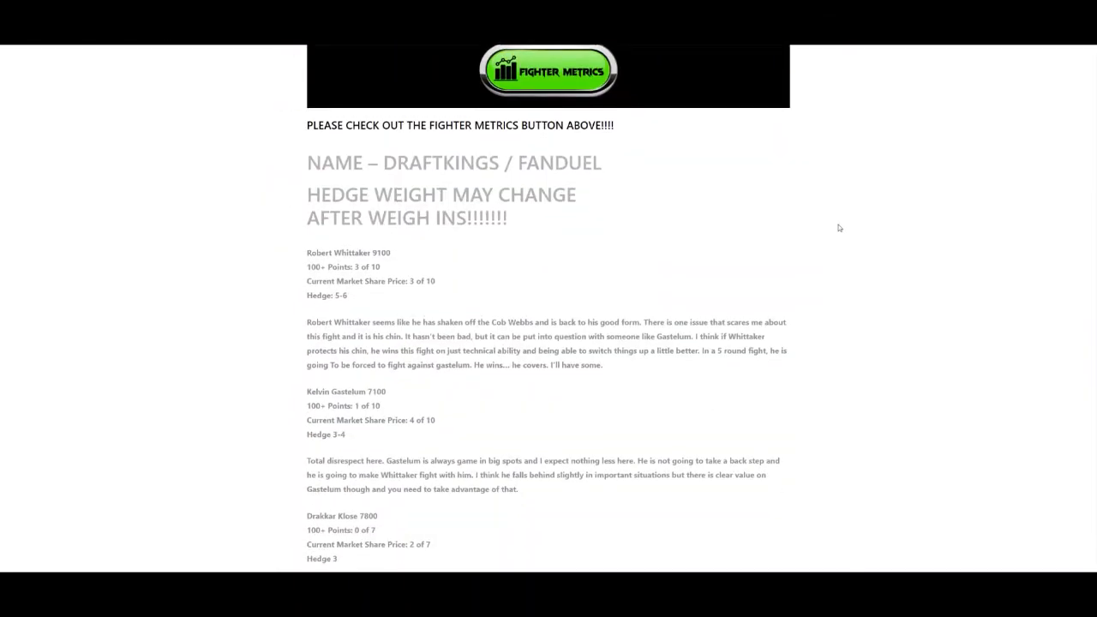
pyautogui.scroll(-2, 837, 228)
pyautogui.scroll(-3, 823, 243)
pyautogui.scroll(-3, 839, 236)
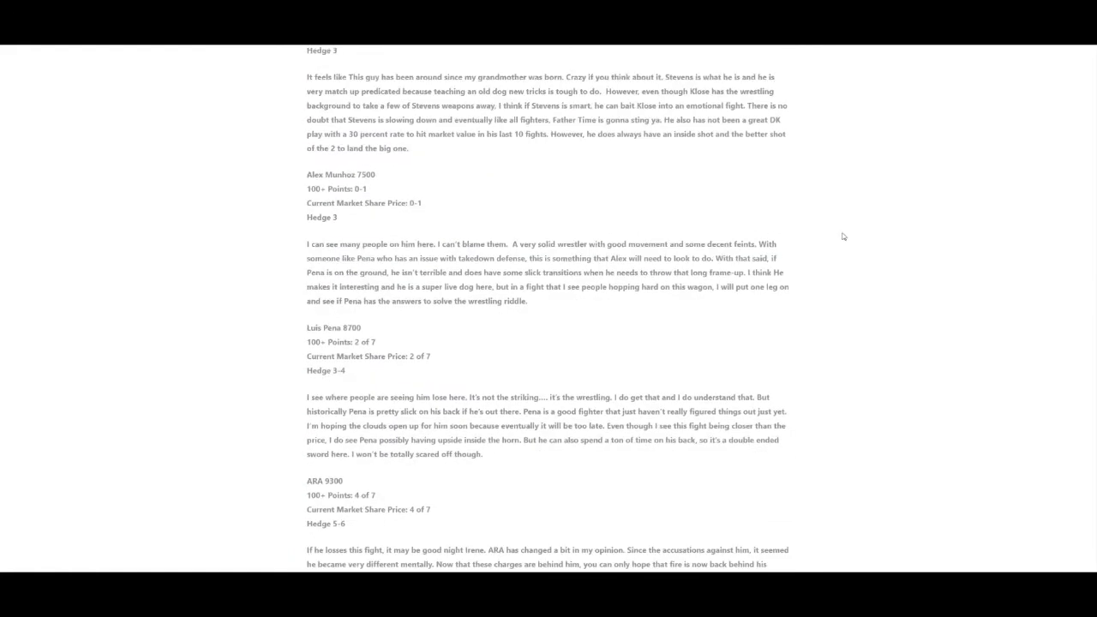
pyautogui.scroll(-3, 851, 245)
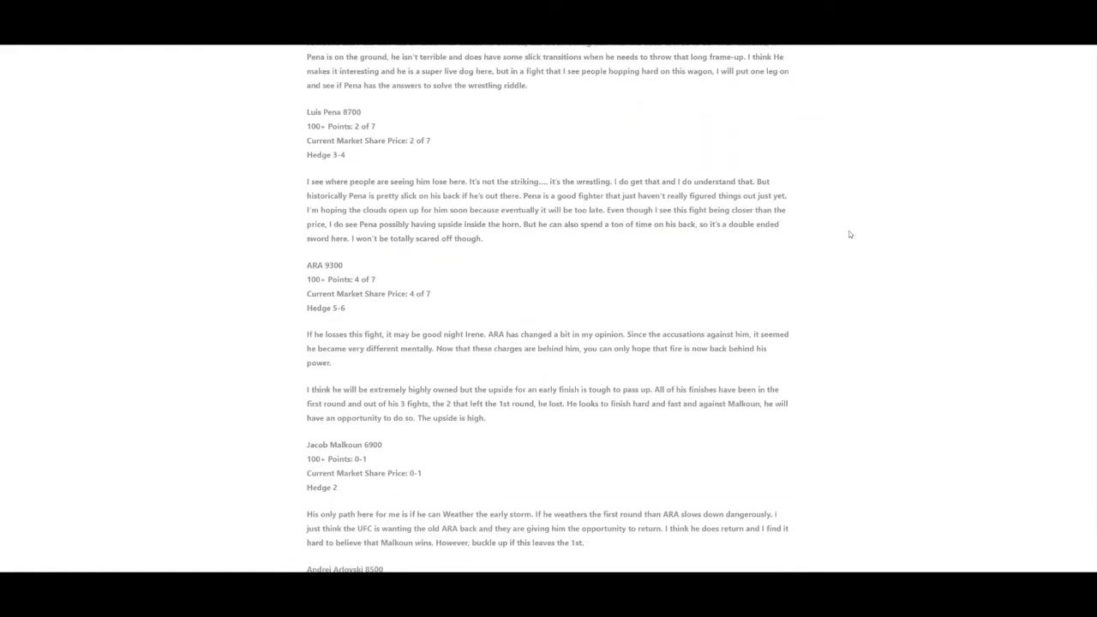
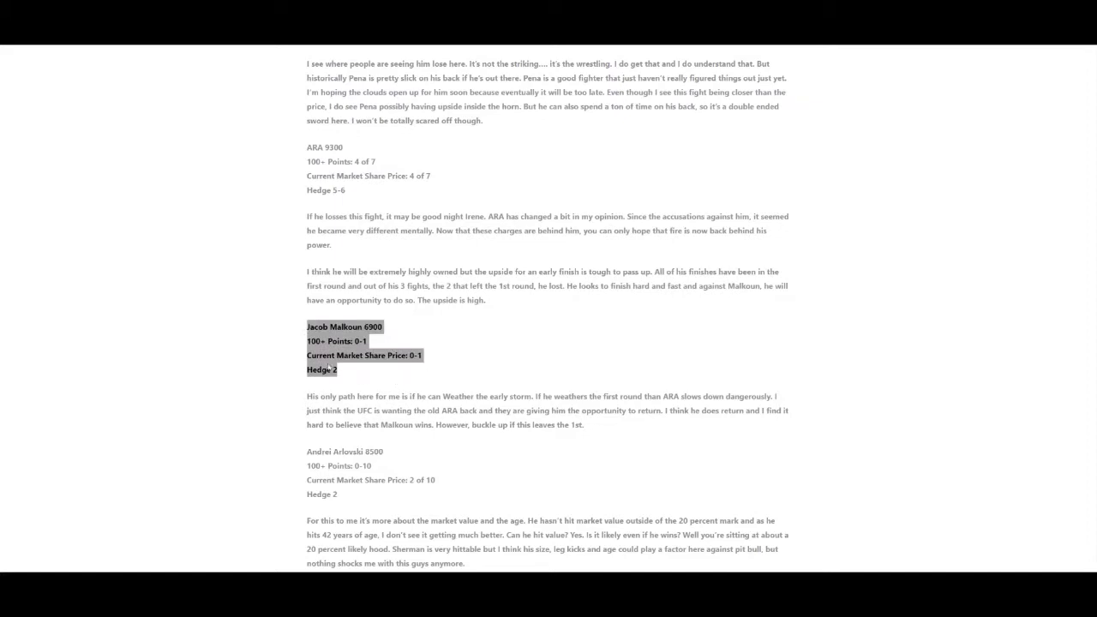
# Highlight the prices and hedge ratings in the Jacob Malkoun and ARA write-ups to compare the two fighters.
pyautogui.click(339, 372)
pyautogui.moveTo(340, 372); pyautogui.dragTo(335, 372)
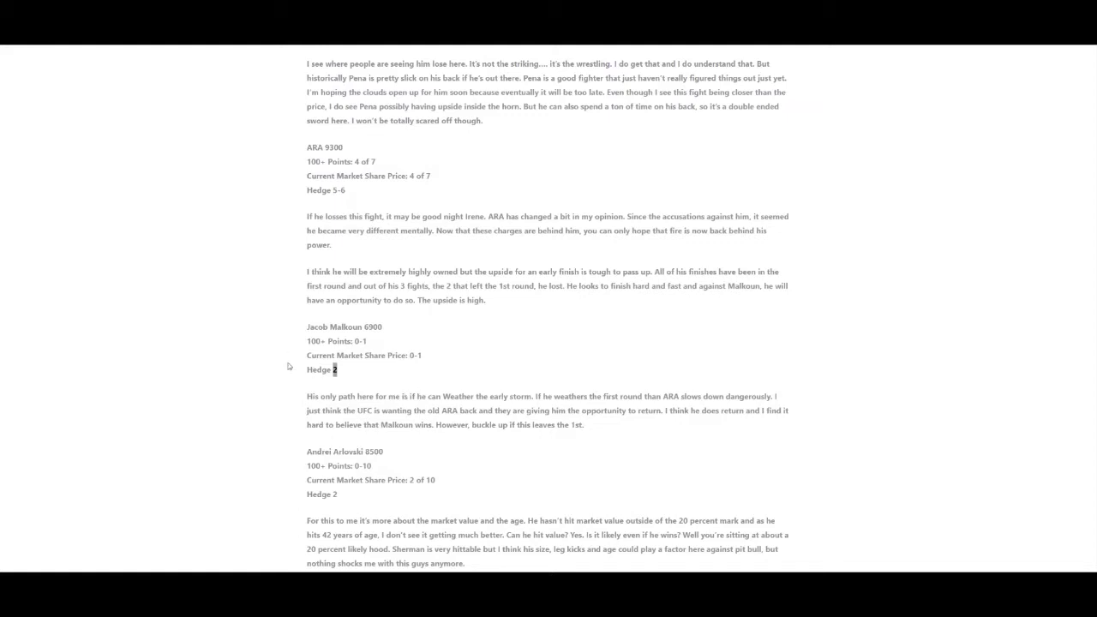
pyautogui.moveTo(384, 327); pyautogui.dragTo(364, 328)
pyautogui.click(359, 377)
pyautogui.moveTo(338, 376); pyautogui.dragTo(304, 334)
pyautogui.click(311, 324)
pyautogui.click(337, 373)
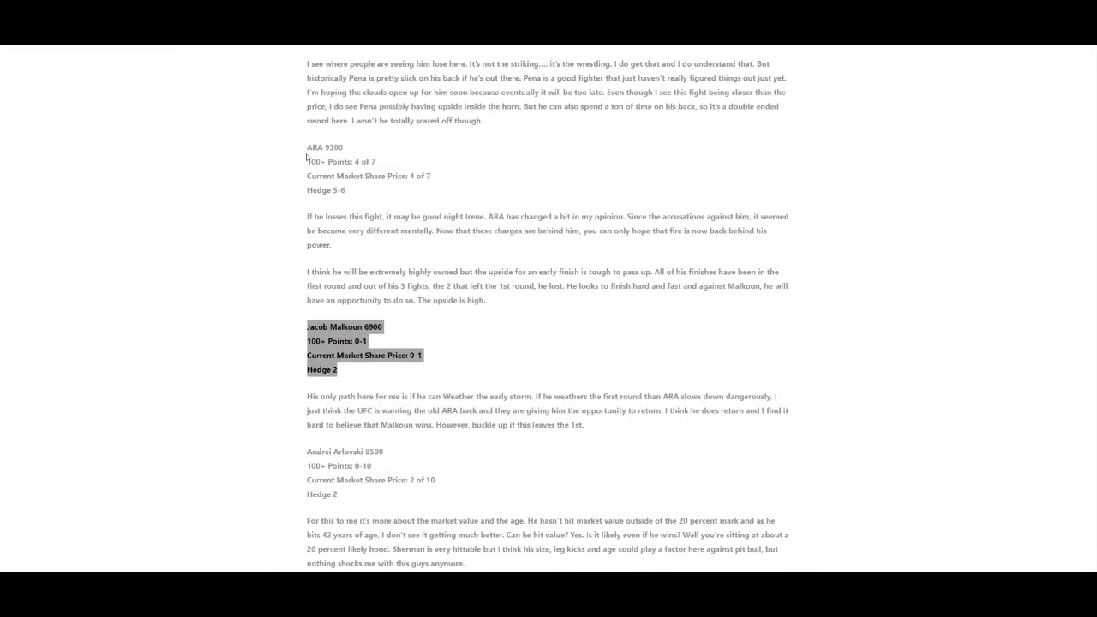
pyautogui.click(335, 189)
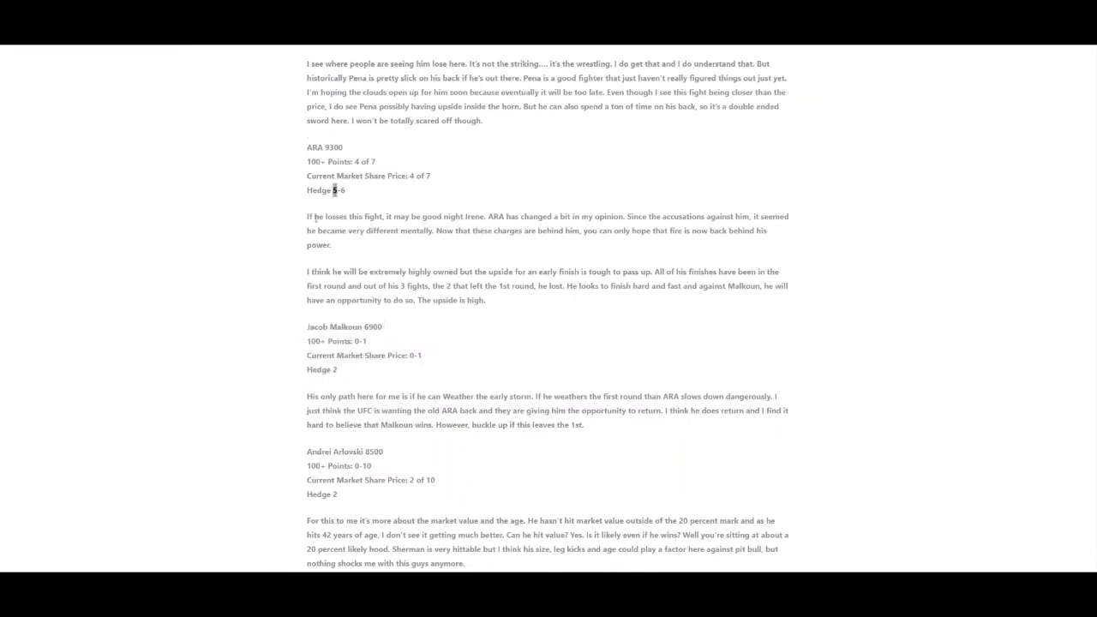
pyautogui.moveTo(298, 327)
pyautogui.mouseDown()
pyautogui.moveTo(351, 374)
pyautogui.moveTo(295, 332)
pyautogui.mouseUp()
pyautogui.click(307, 329)
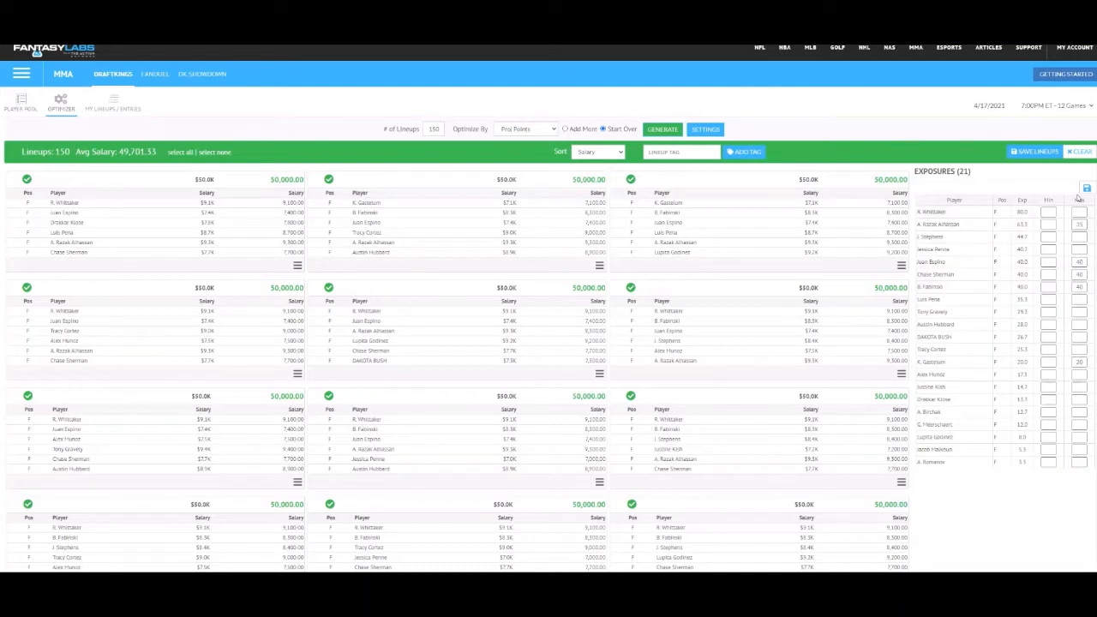
# Set and save A. Razak Alhassan's maximum exposure as 55 in the optimizer's exposure list, and check it in the player pool.
pyautogui.write('55')
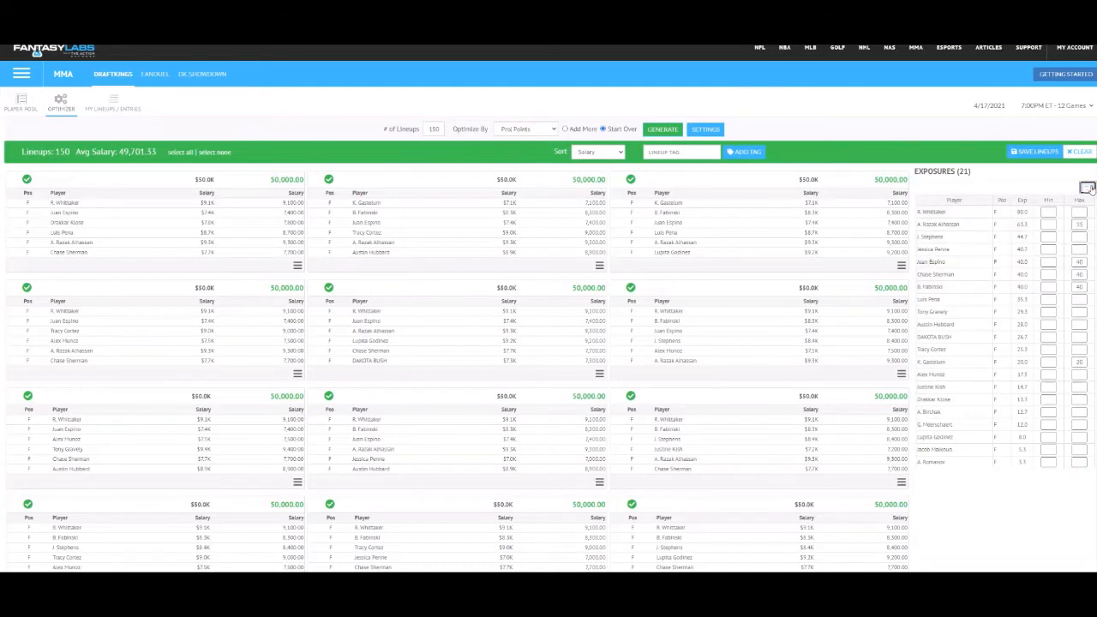
pyautogui.click(22, 110)
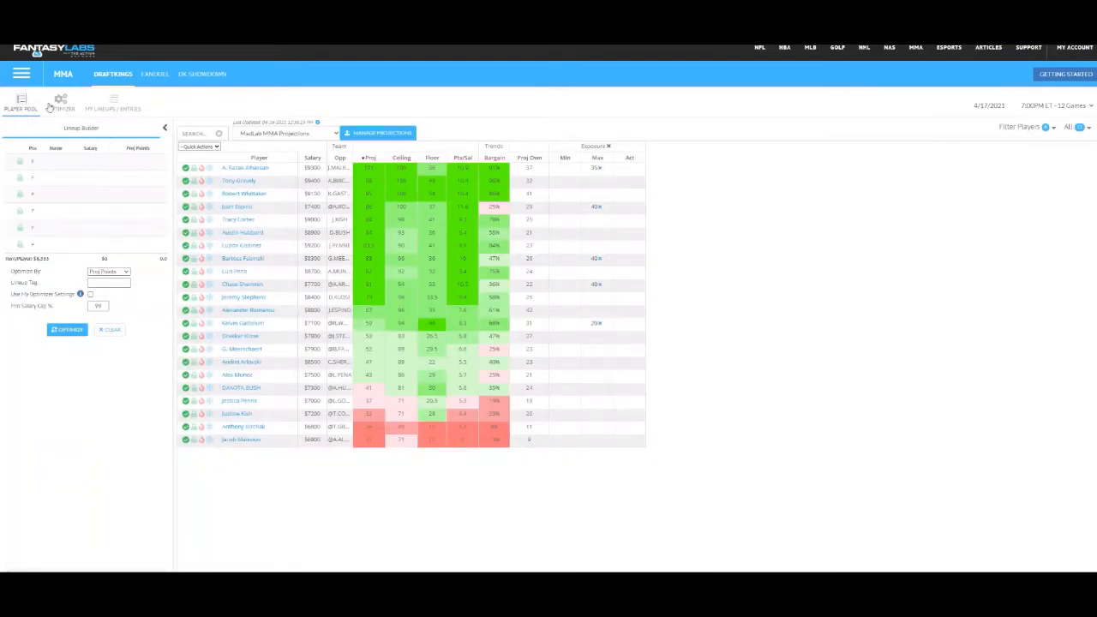
pyautogui.click(60, 104)
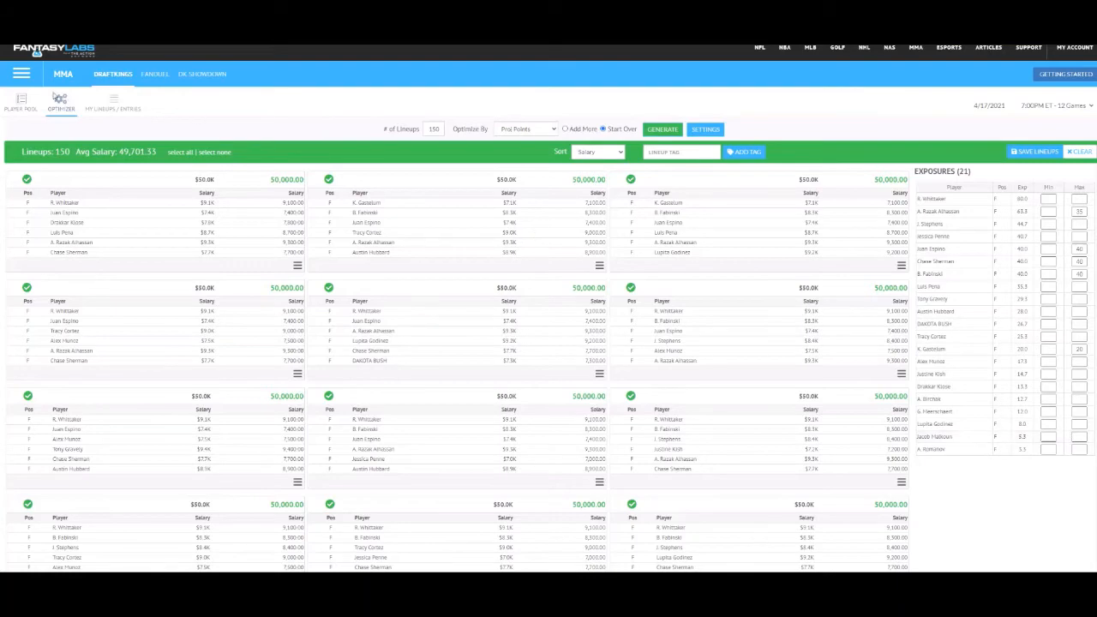
pyautogui.click(19, 103)
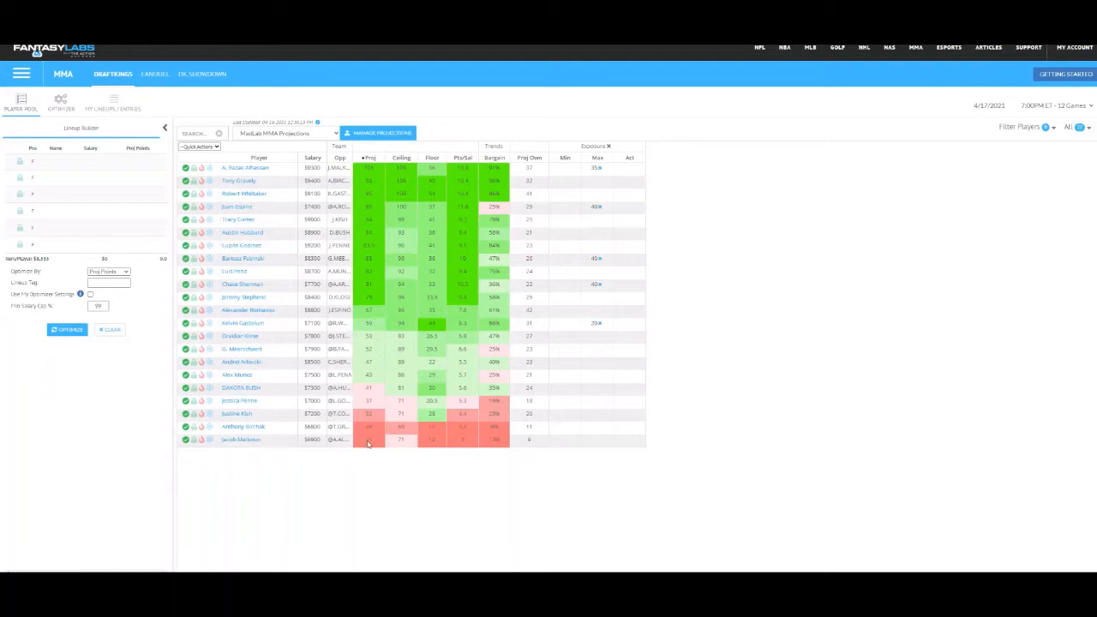
# Mark Jacob Malkoun with the flame boost in the player pool and regenerate the 150 lineups.
pyautogui.click(60, 103)
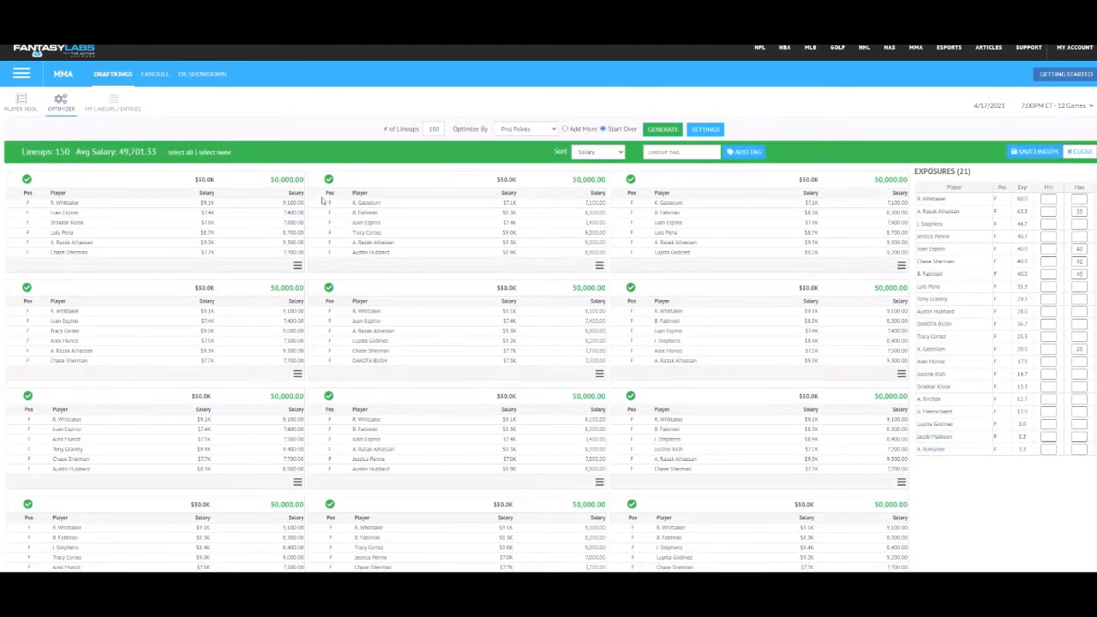
pyautogui.click(20, 103)
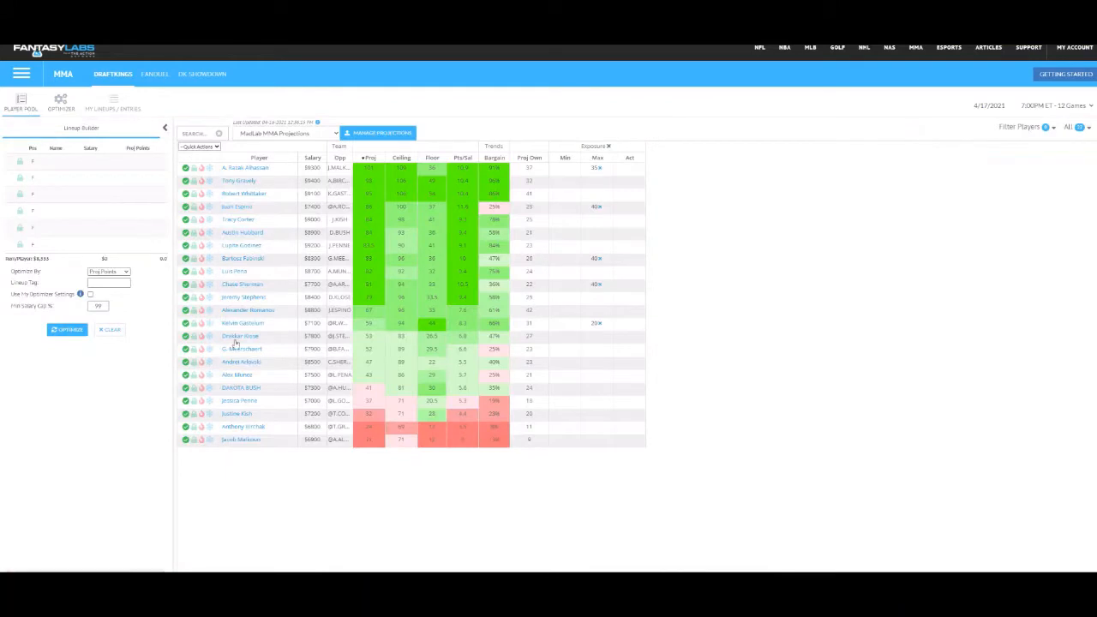
pyautogui.click(202, 440)
pyautogui.click(60, 103)
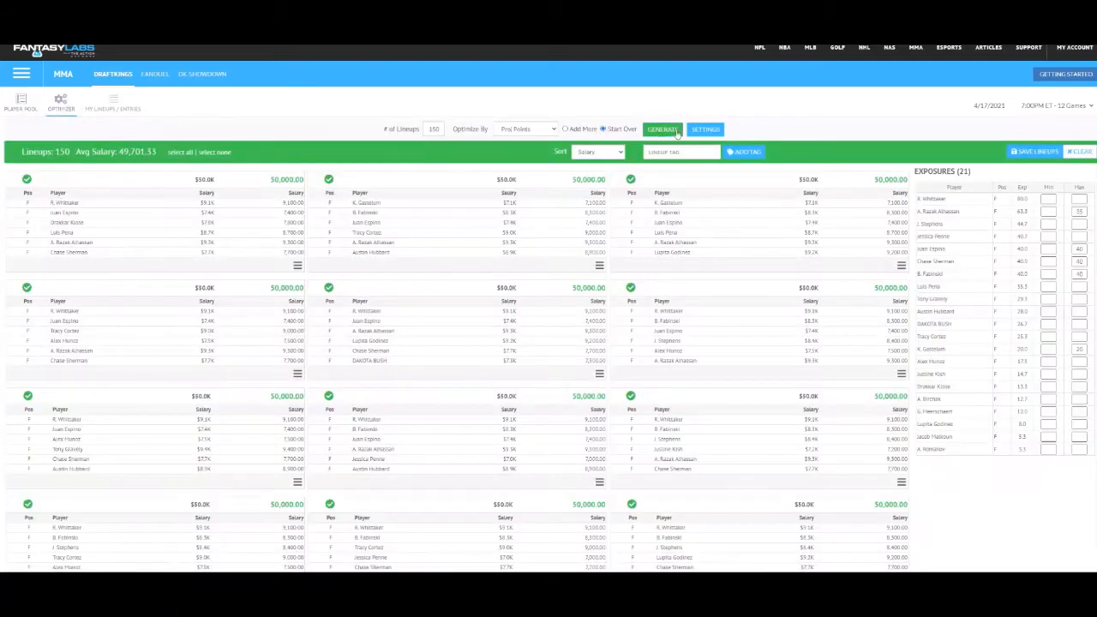
pyautogui.click(670, 131)
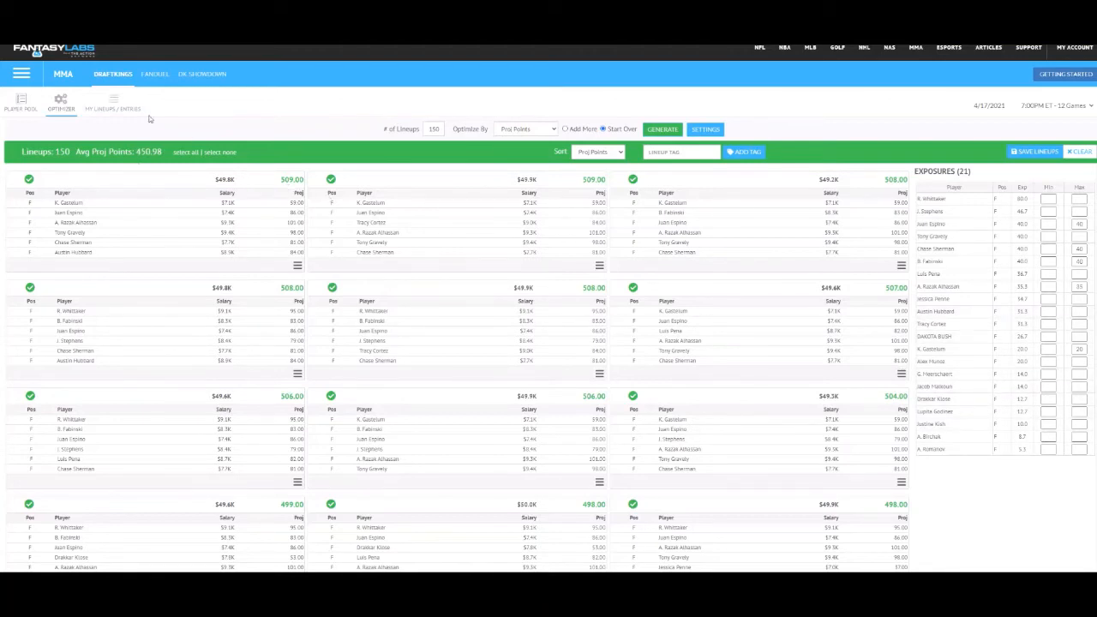
# Set Jacob Malkoun's projected points to 50 in the player pool.
pyautogui.click(24, 104)
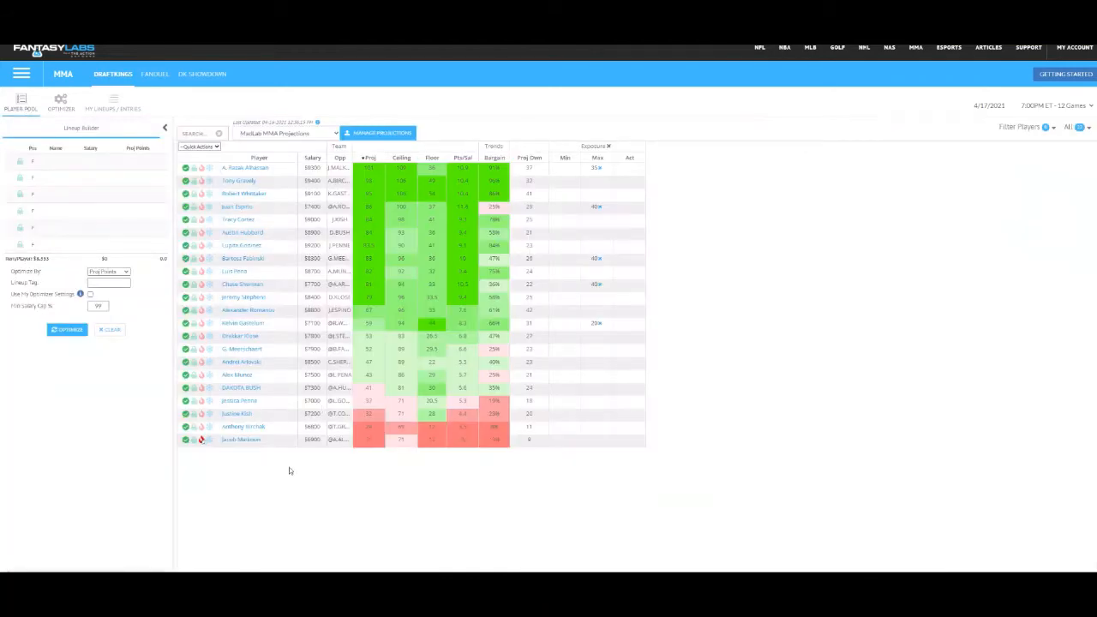
pyautogui.click(369, 439)
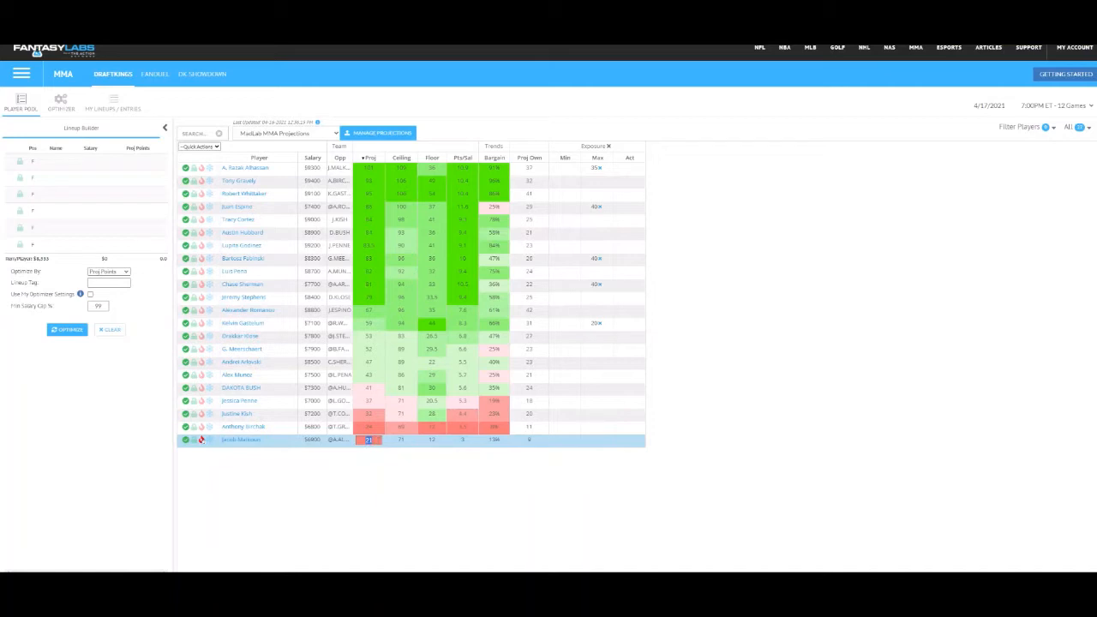
pyautogui.write('3')
pyautogui.write('0')
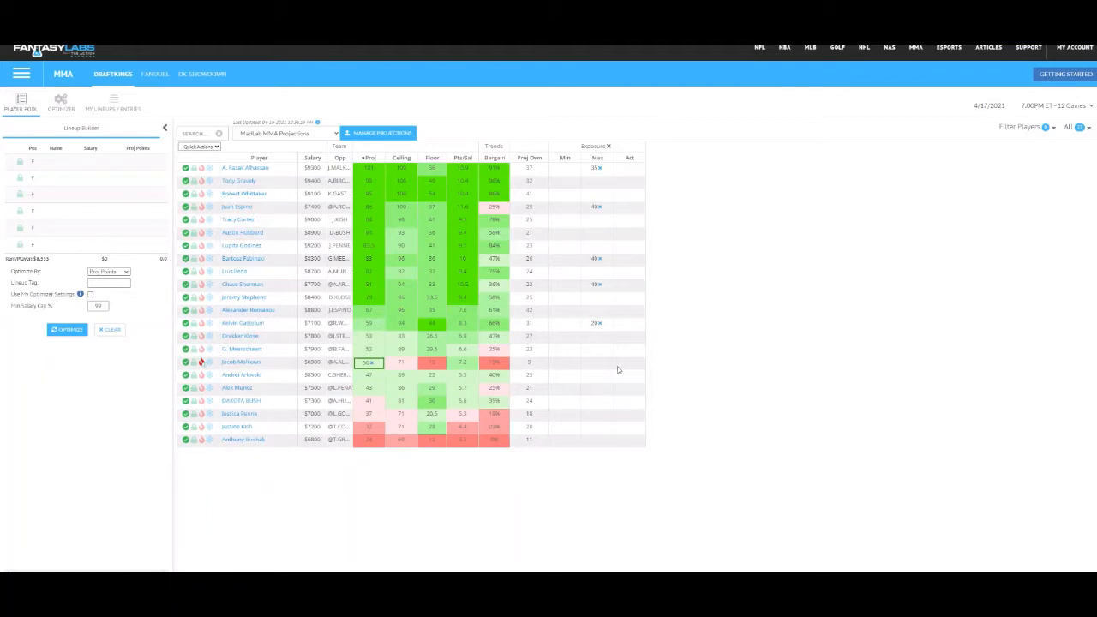
# Set Jacob Malkoun's maximum exposure to 30 and generate the 150 lineups again from scratch.
pyautogui.click(600, 364)
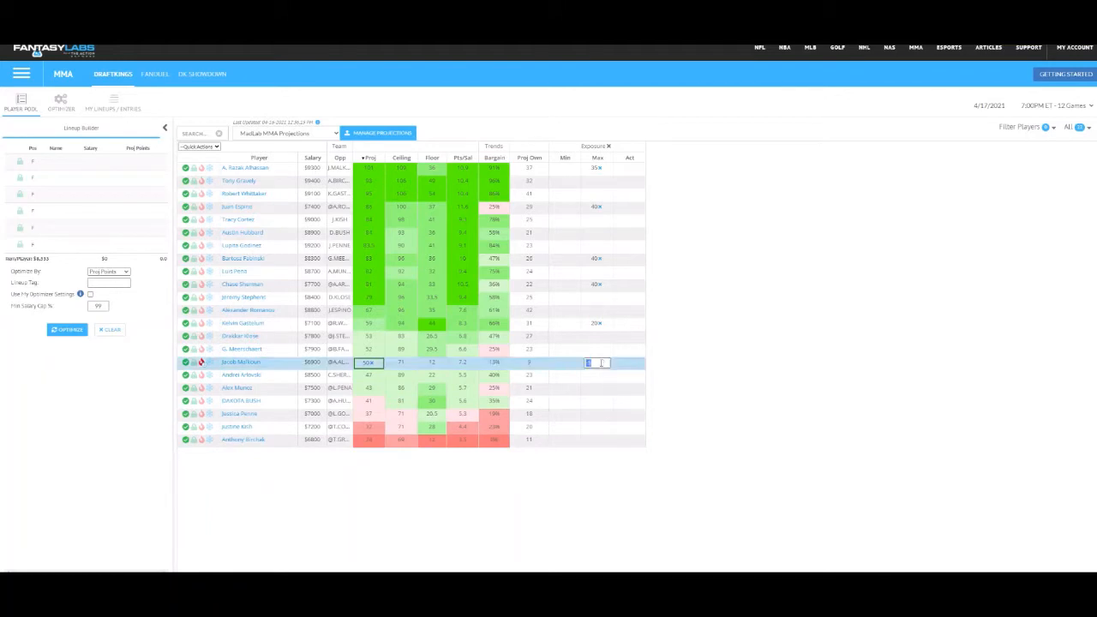
pyautogui.write('30')
pyautogui.click(524, 501)
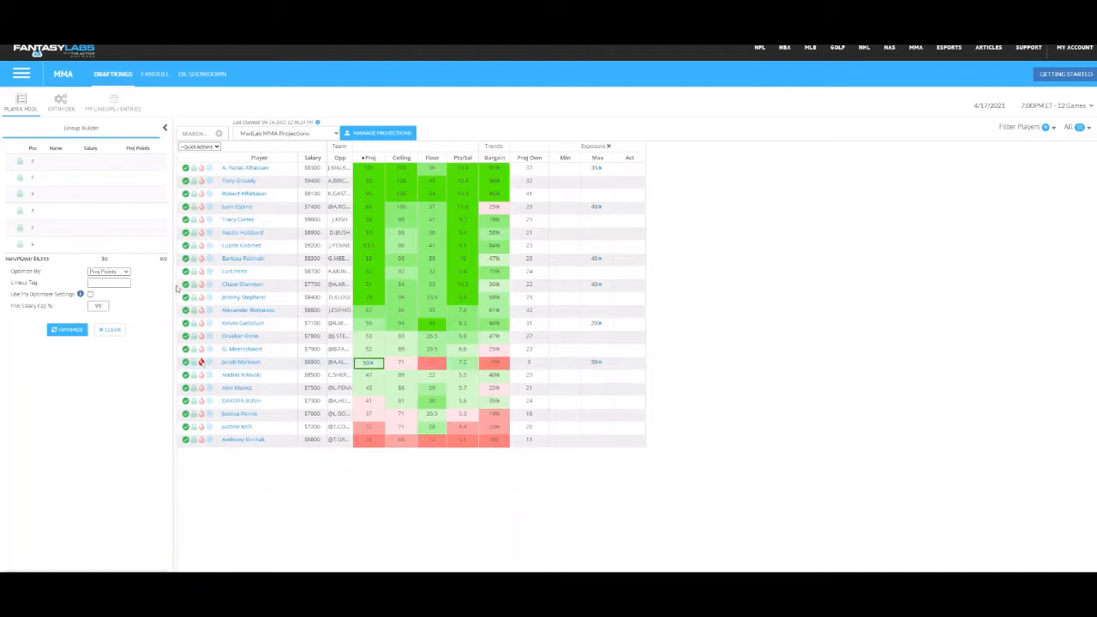
pyautogui.click(61, 102)
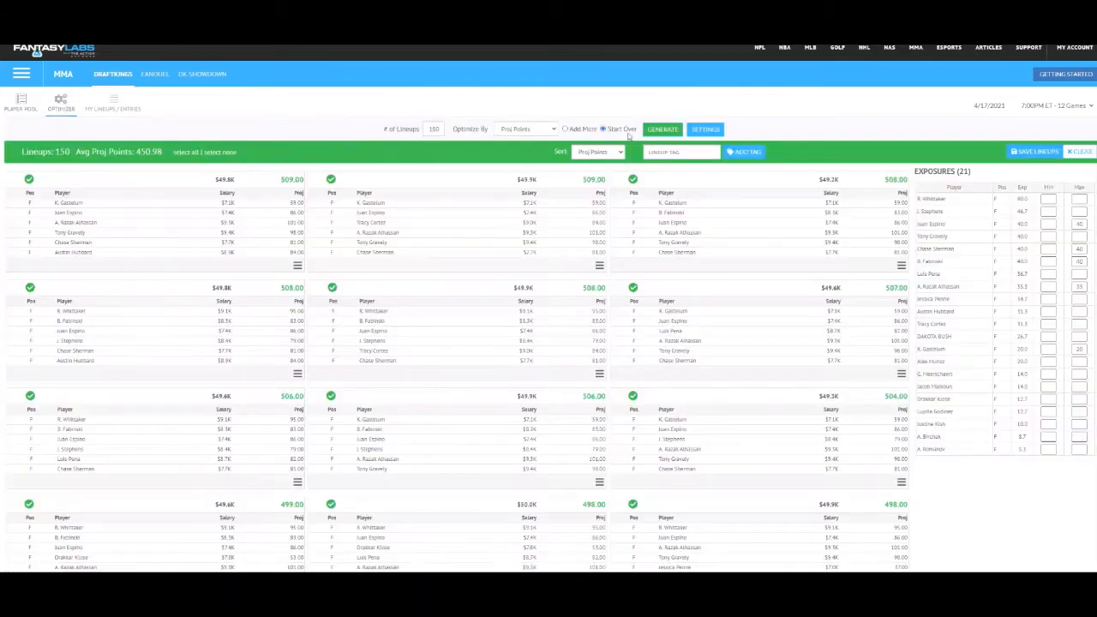
pyautogui.click(662, 131)
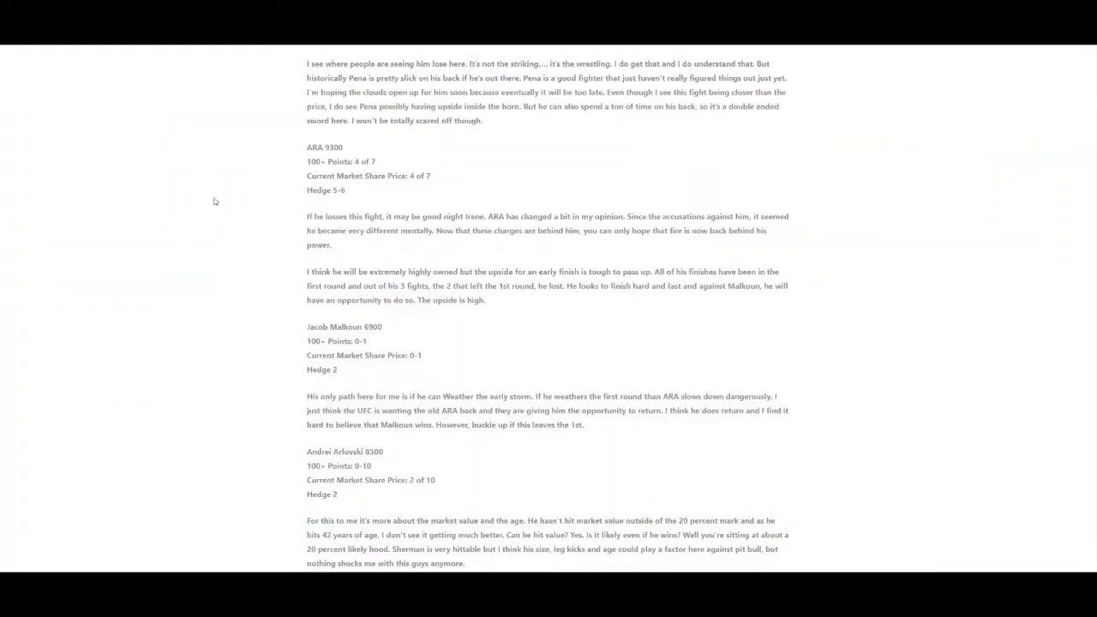
# Check the Klose and Stephens write-ups, then give Jeremy Stephens the snowflake mark and a maximum exposure of 30.
pyautogui.scroll(10, 269, 274)
pyautogui.scroll(3, 275, 289)
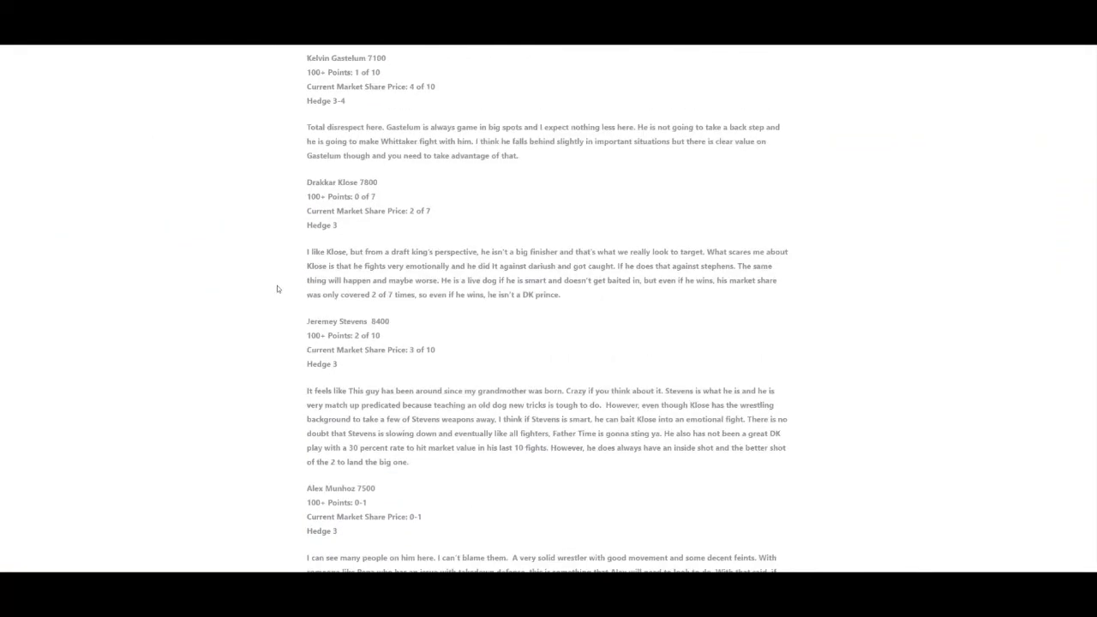
pyautogui.scroll(-1, 277, 289)
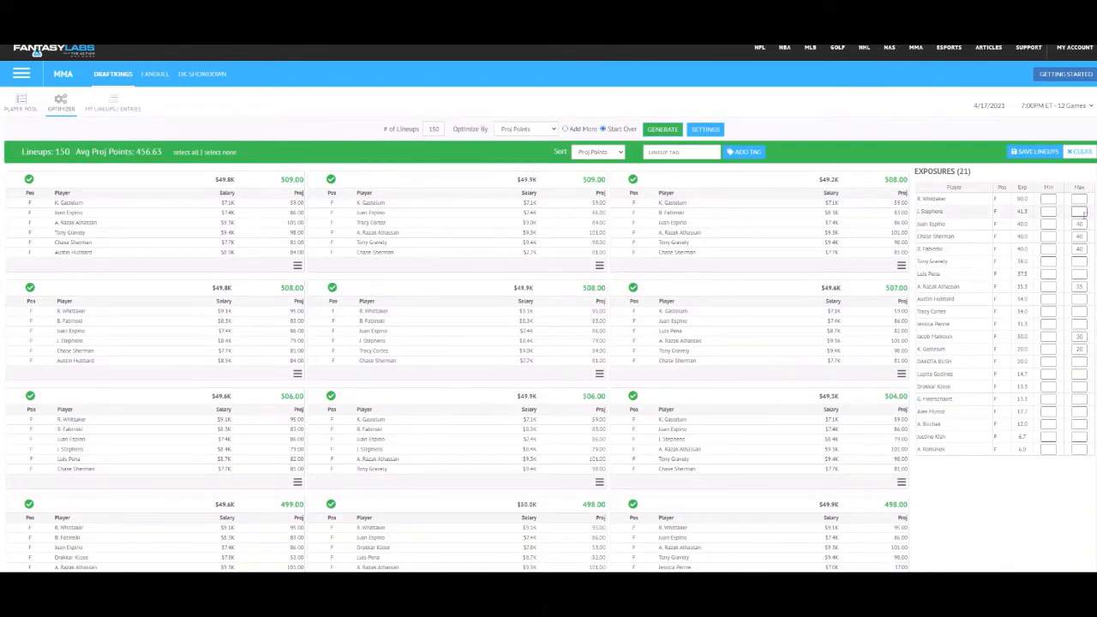
pyautogui.click(23, 108)
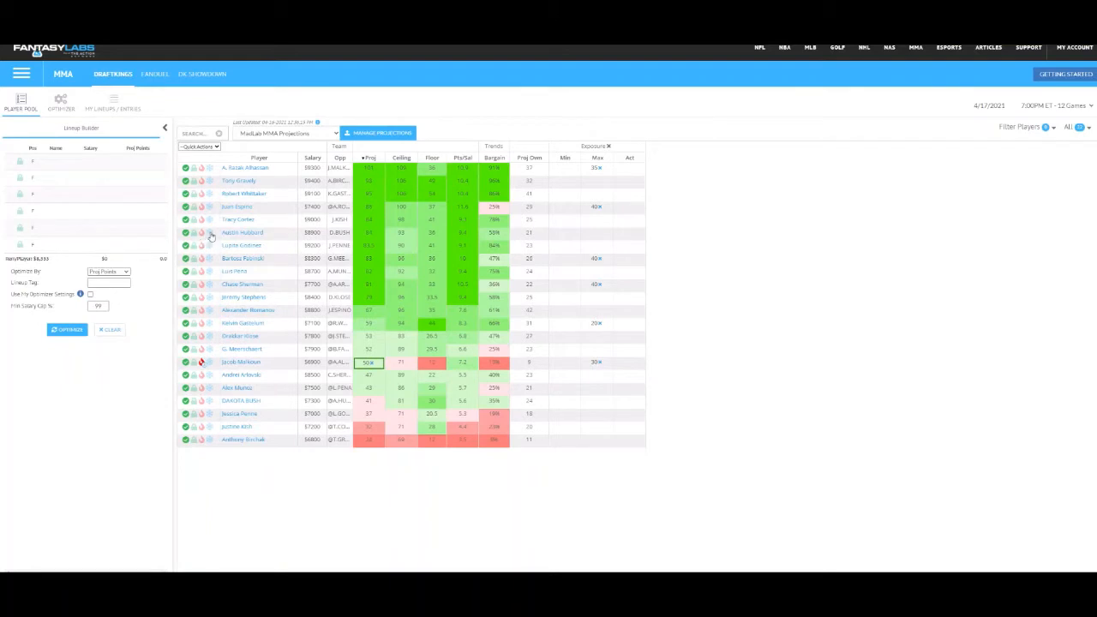
pyautogui.click(209, 297)
pyautogui.click(599, 297)
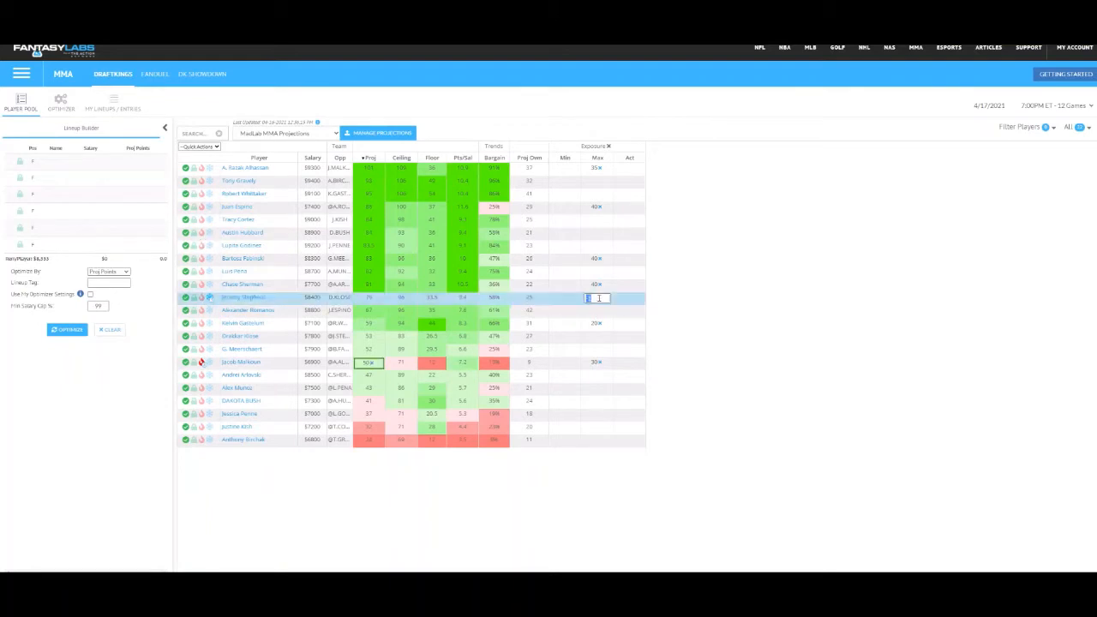
pyautogui.write('30')
pyautogui.click(780, 323)
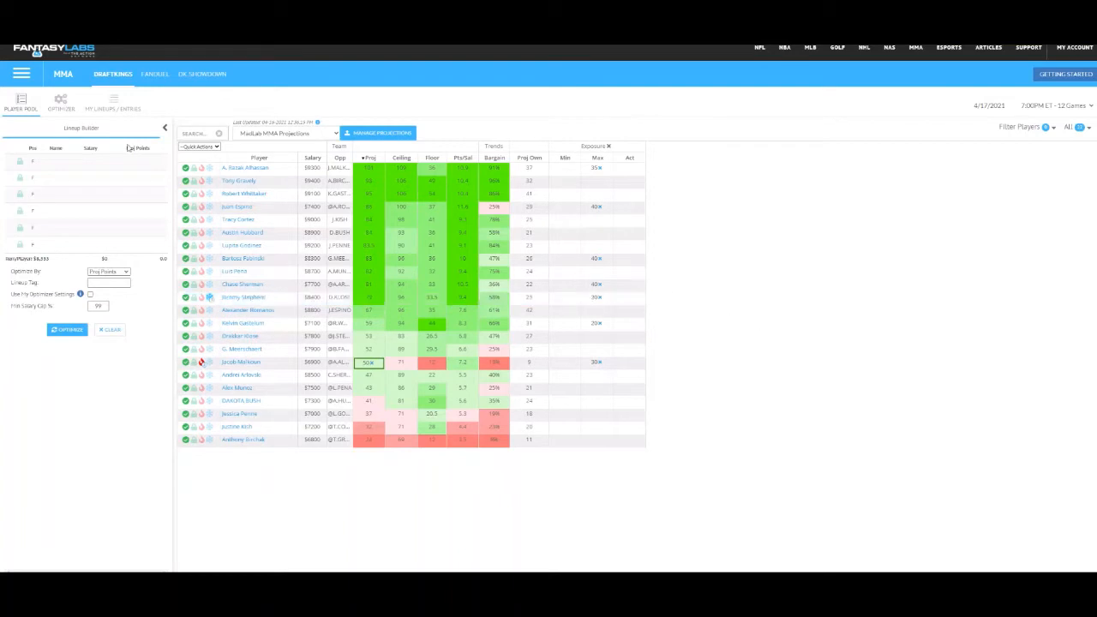
# Regenerate the 150 lineups with the Stephens limit applied and review the resulting lineups and fighter exposures.
pyautogui.click(61, 103)
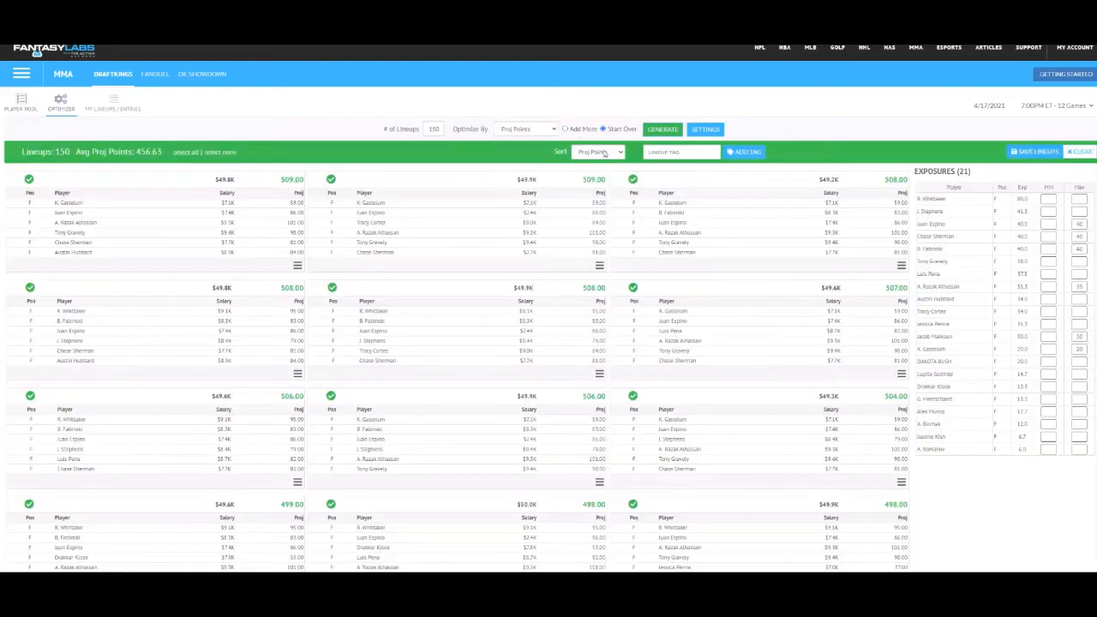
pyautogui.click(653, 132)
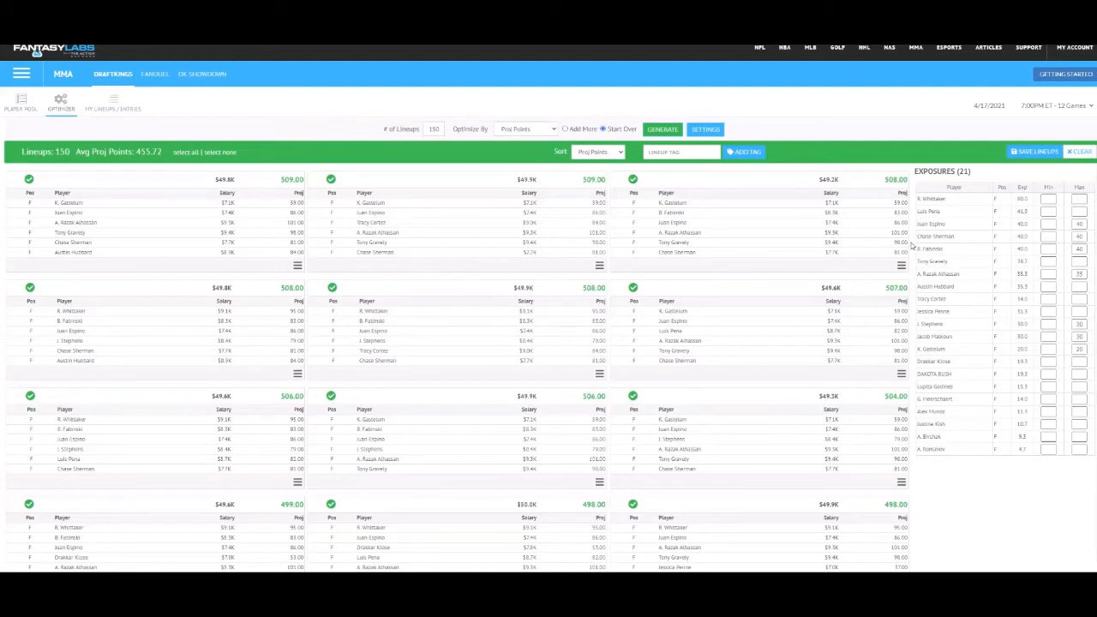
pyautogui.scroll(-1, 977, 366)
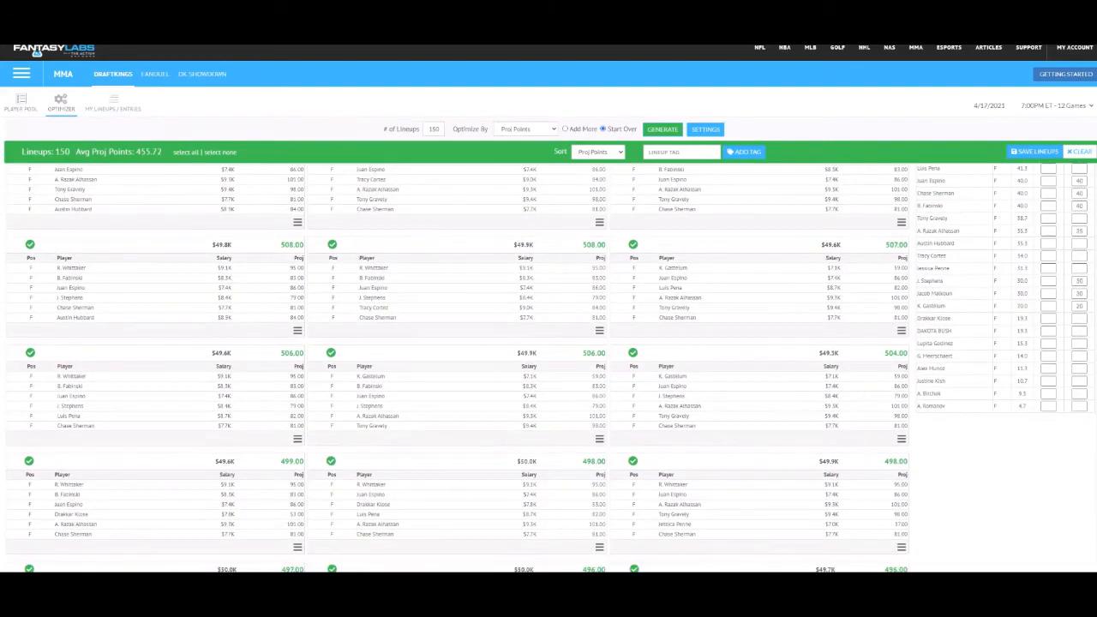
pyautogui.scroll(1, 580, 238)
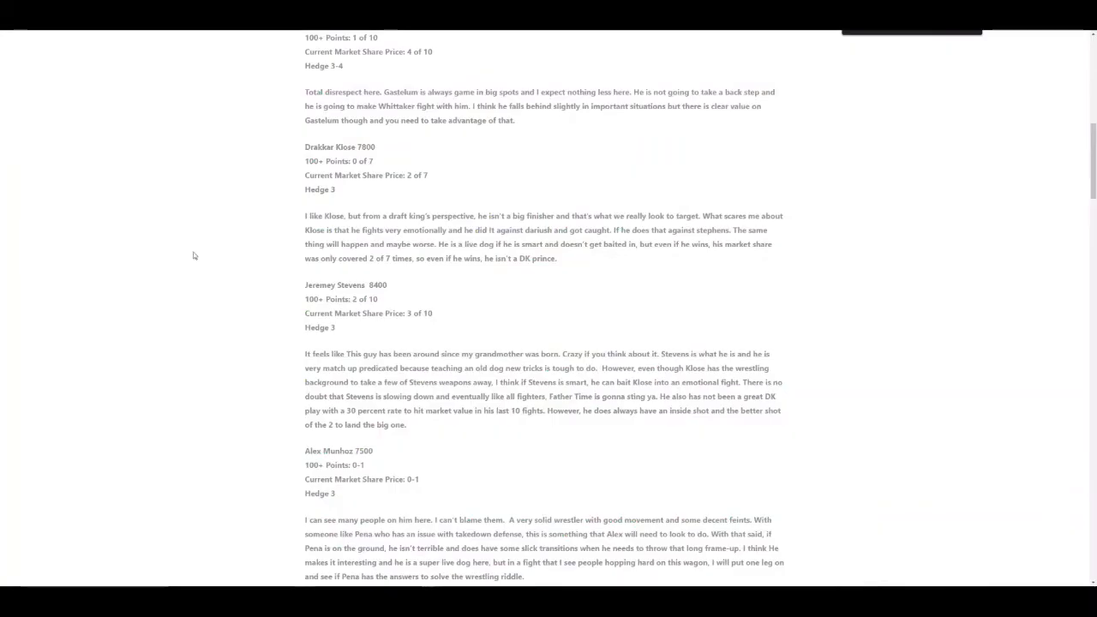
# Look through the fight write-ups from Alex Munhoz down and find the Gravely entry to examine his price and hedge rating.
pyautogui.scroll(-3, 257, 266)
pyautogui.scroll(-2, 267, 256)
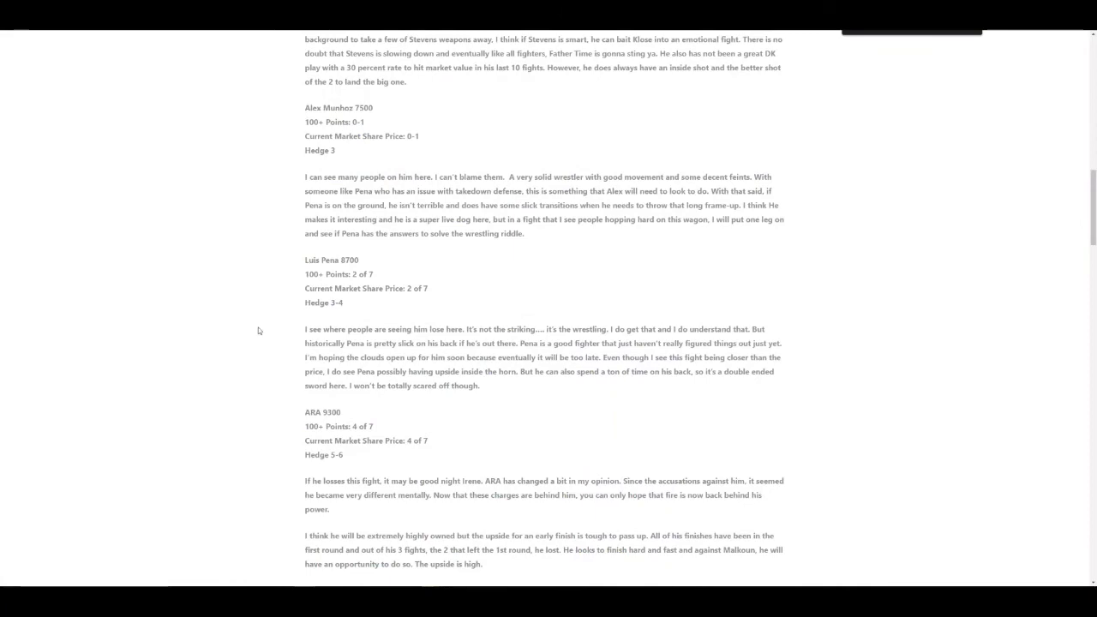
pyautogui.scroll(-2, 260, 313)
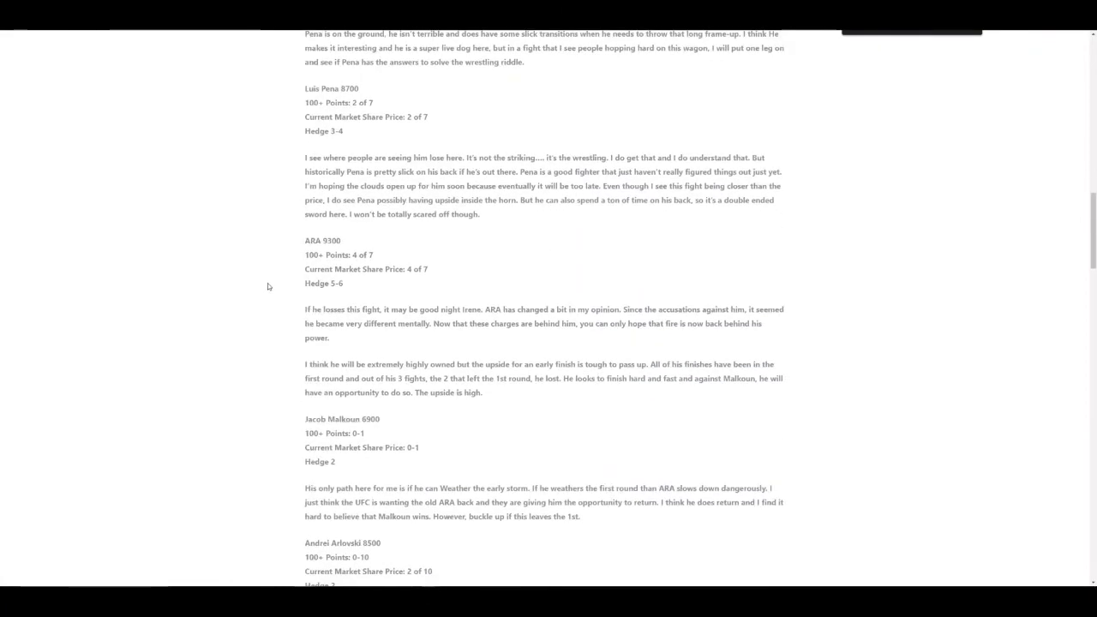
pyautogui.scroll(-5, 280, 260)
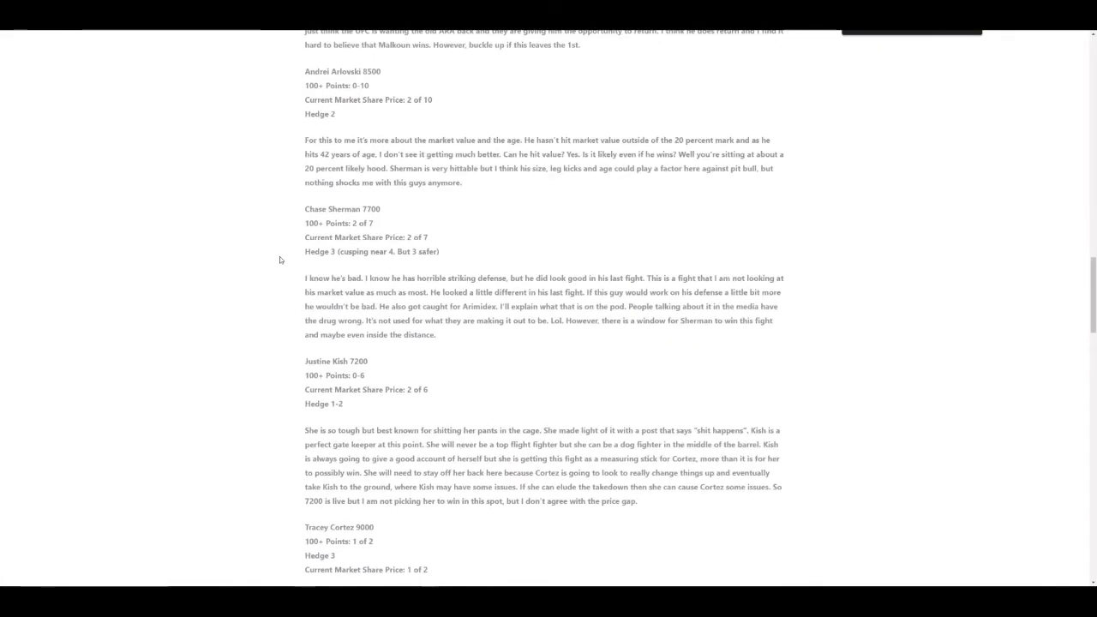
pyautogui.write('gravel')
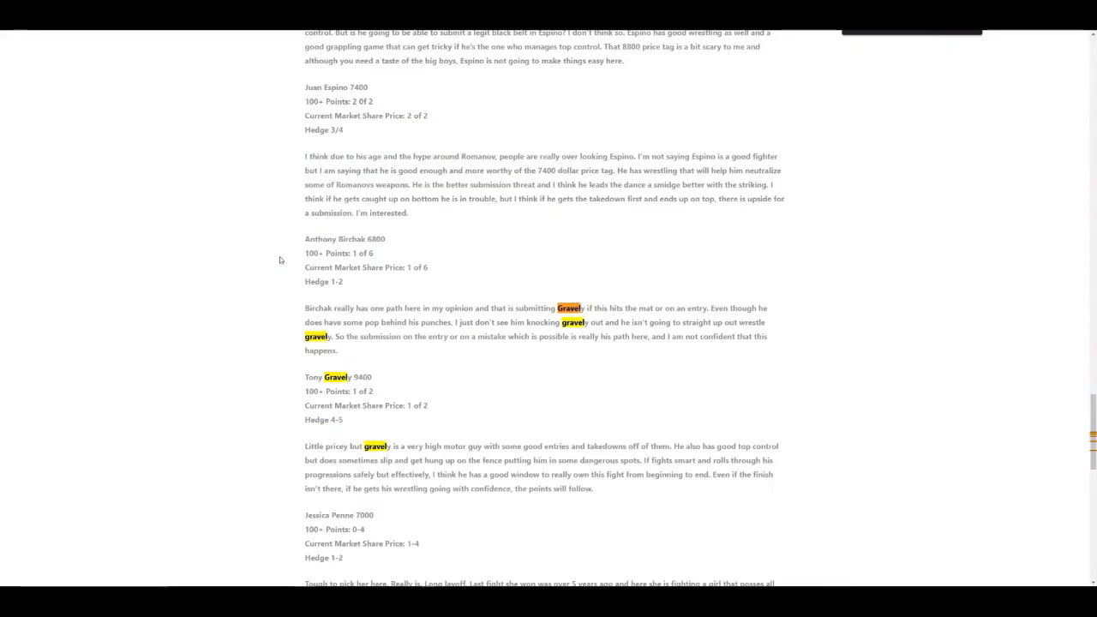
pyautogui.scroll(-1, 279, 260)
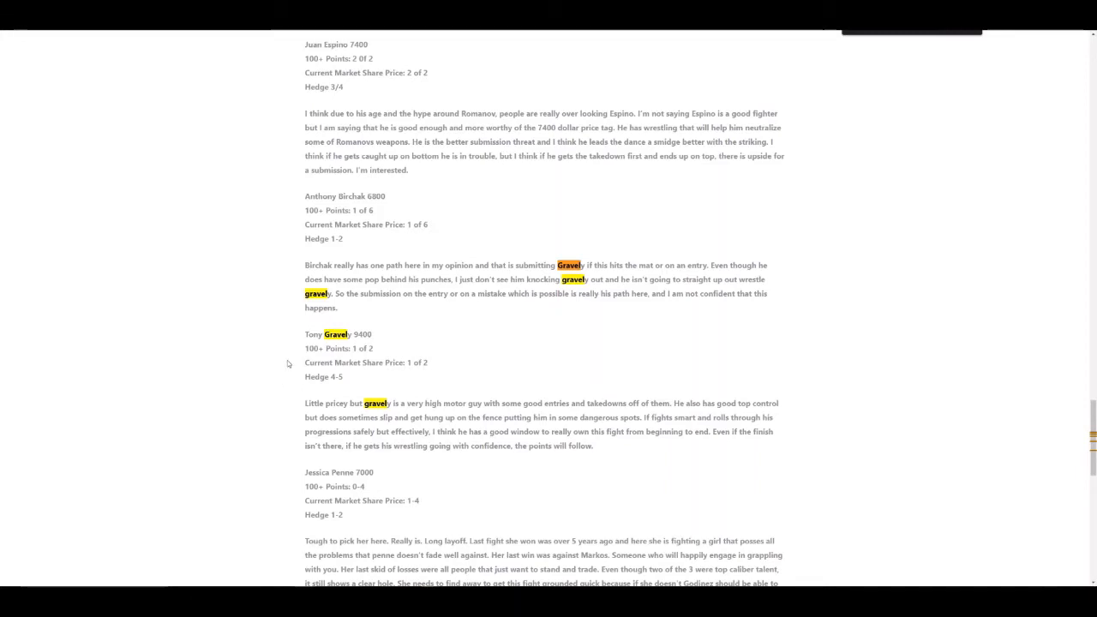
pyautogui.scroll(1, 284, 361)
pyautogui.scroll(1, 285, 361)
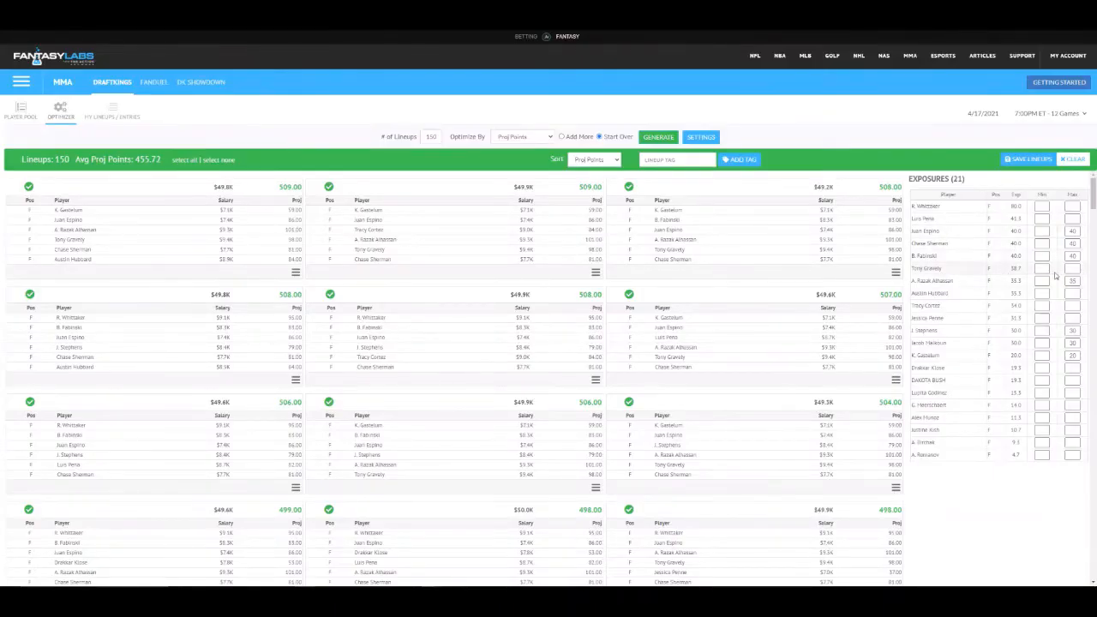
pyautogui.moveTo(1009, 272); pyautogui.dragTo(1027, 272)
pyautogui.click(857, 269)
pyautogui.click(1073, 355)
pyautogui.write('20')
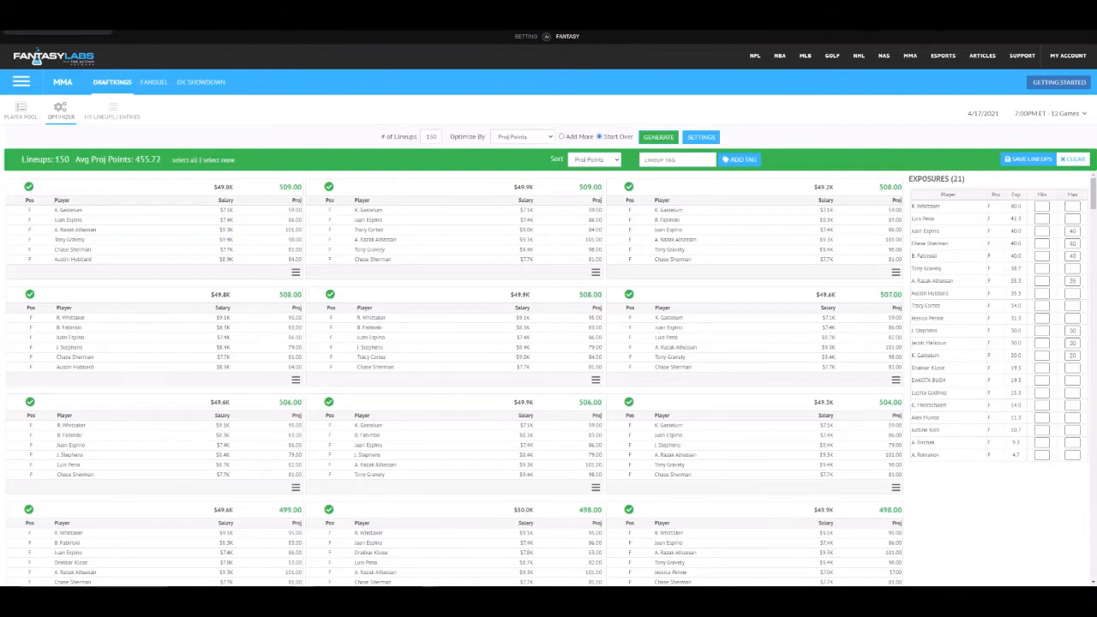
# Save the 150 generated lineups from the optimizer and return to the player pool.
pyautogui.click(135, 109)
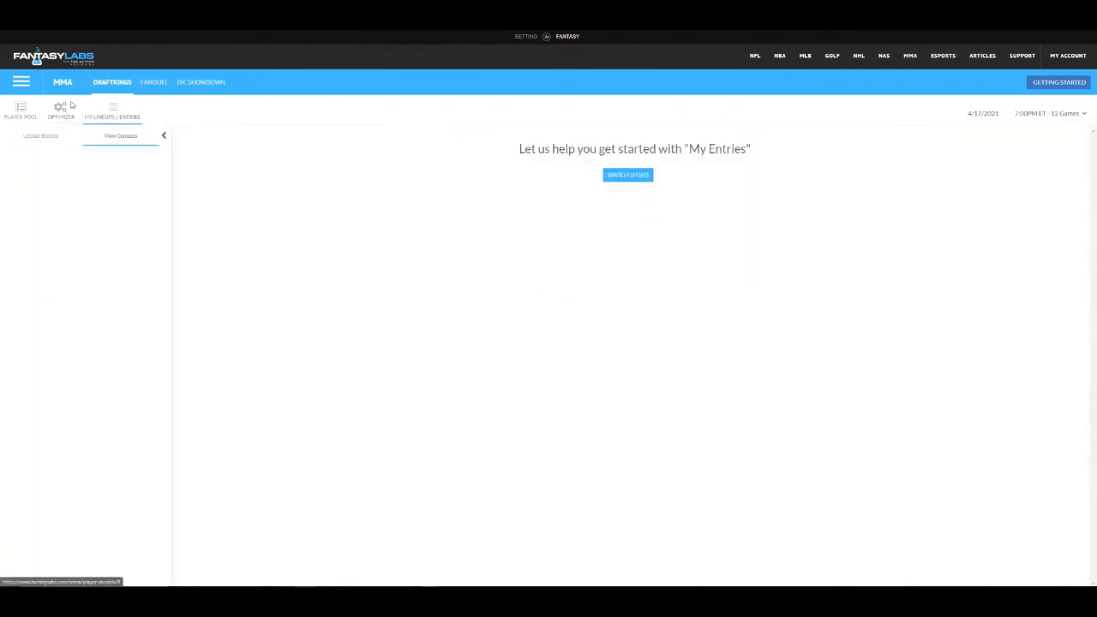
pyautogui.click(61, 108)
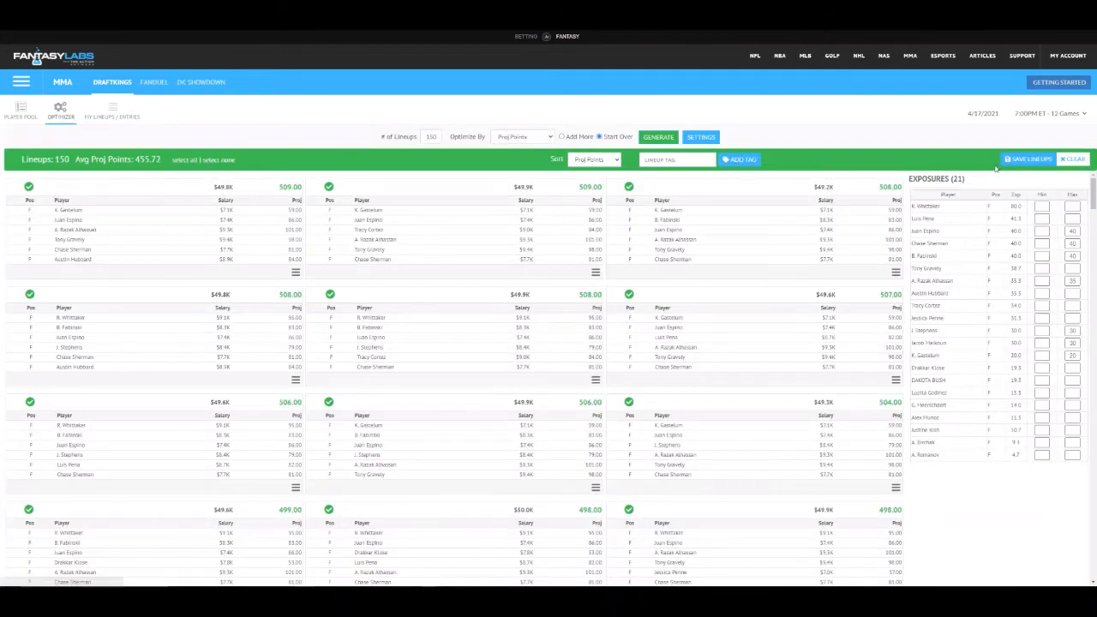
pyautogui.click(1030, 163)
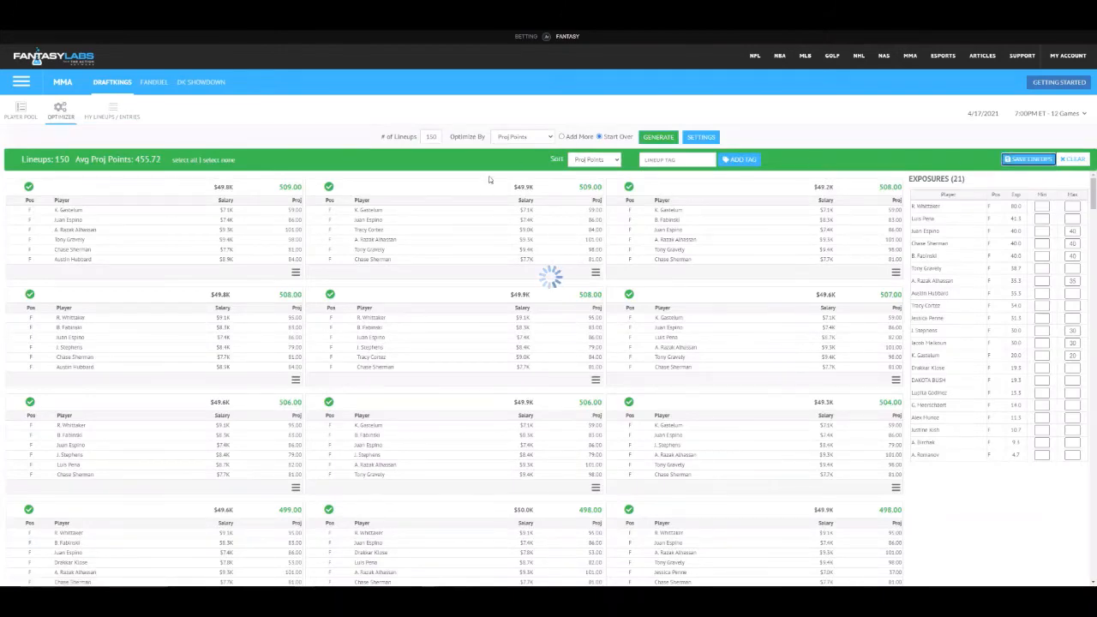
pyautogui.click(22, 112)
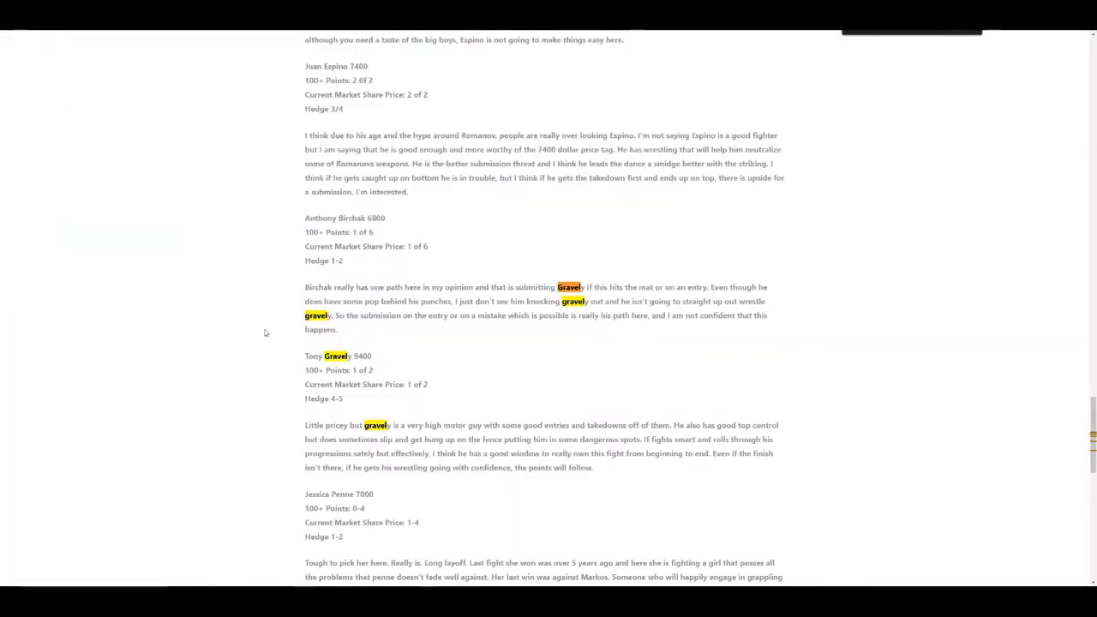
# Look back through the fight write-ups from Gravely up to Andrei Arlovski and examine Arlovski's price and hedge rating.
pyautogui.scroll(7, 267, 321)
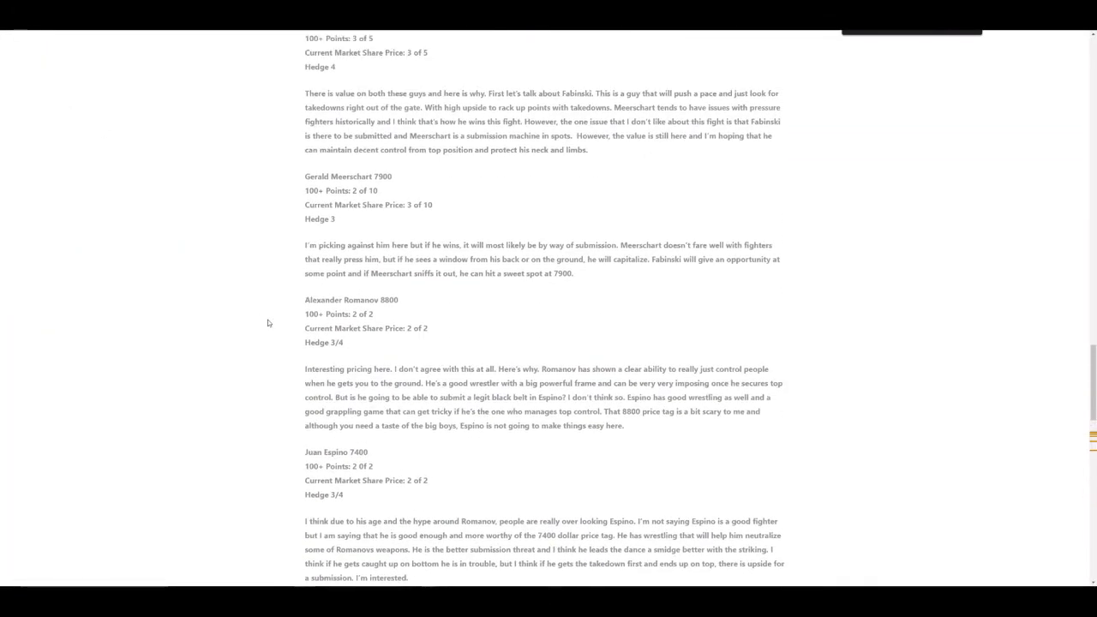
pyautogui.scroll(6, 268, 323)
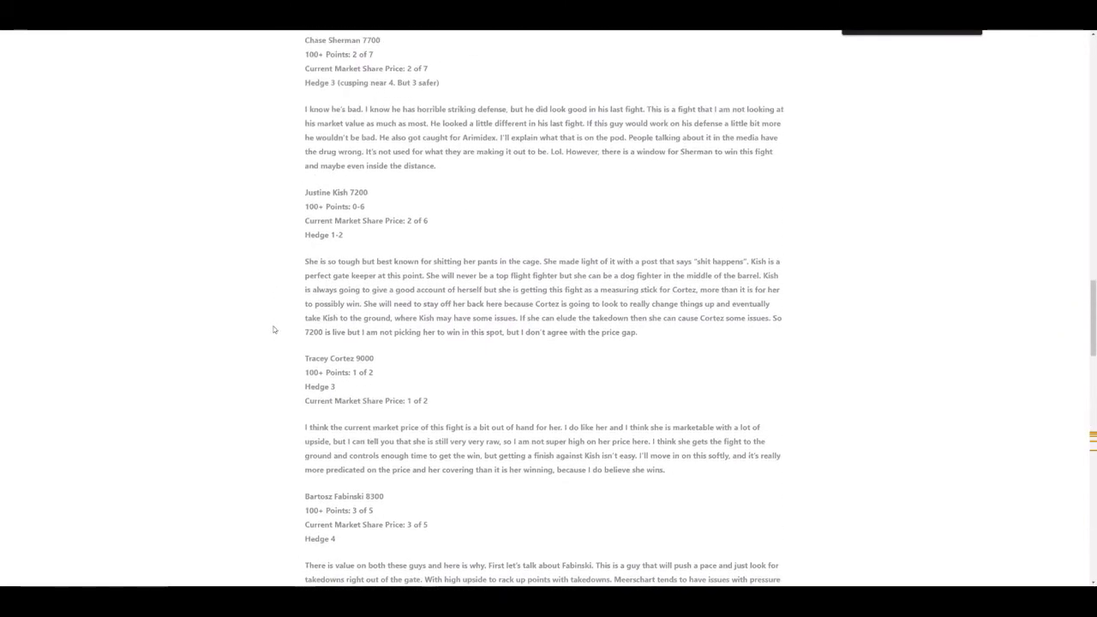
pyautogui.scroll(1, 686, 293)
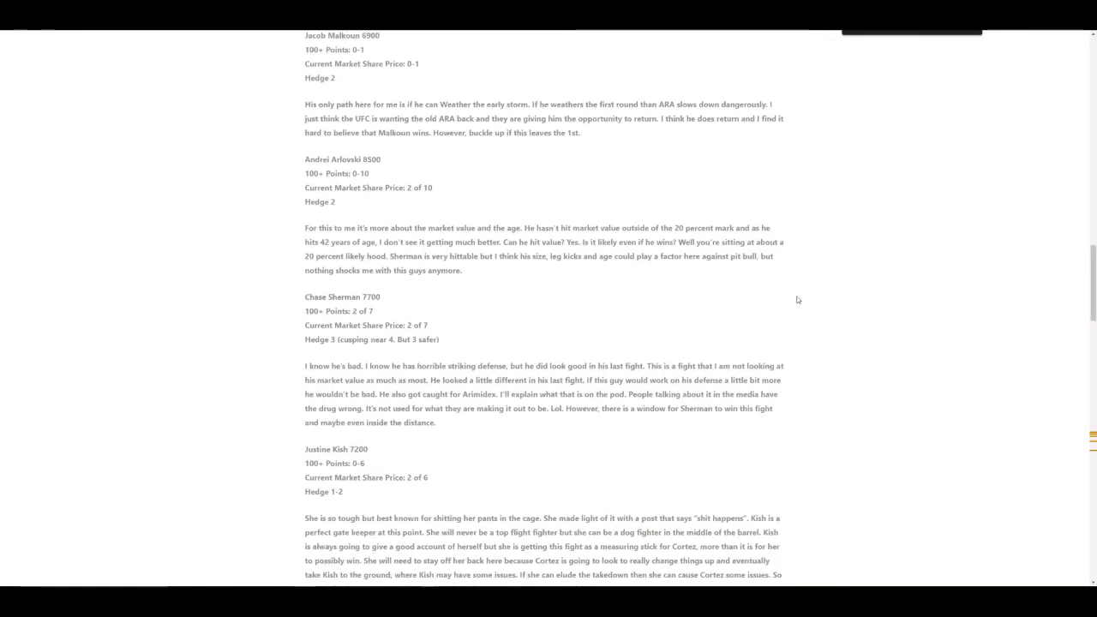
pyautogui.scroll(2, 821, 321)
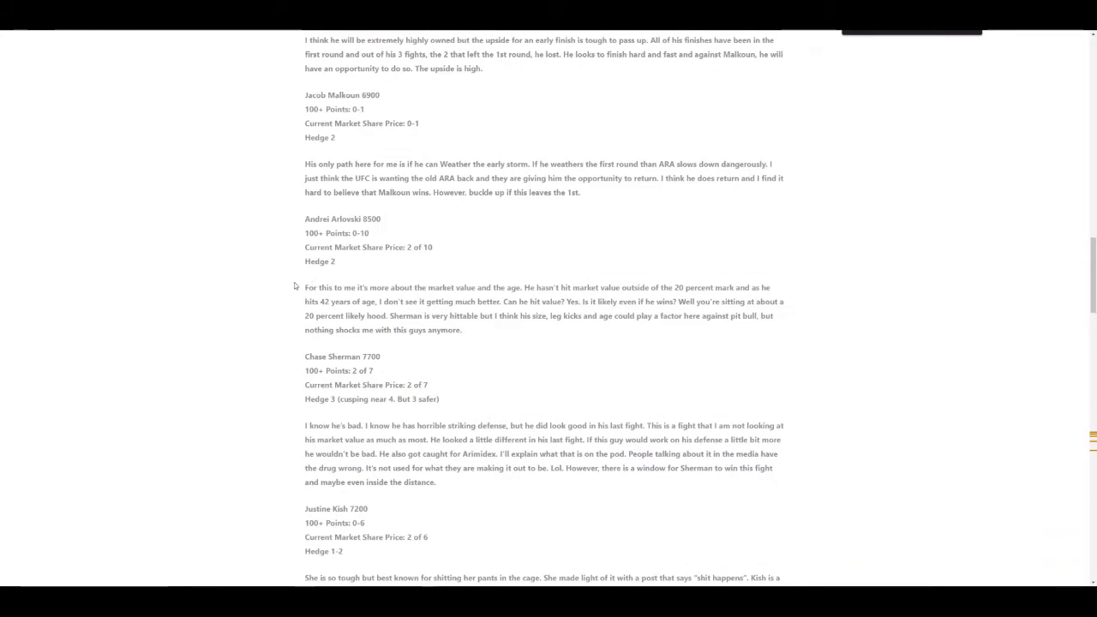
pyautogui.moveTo(383, 223); pyautogui.dragTo(306, 224)
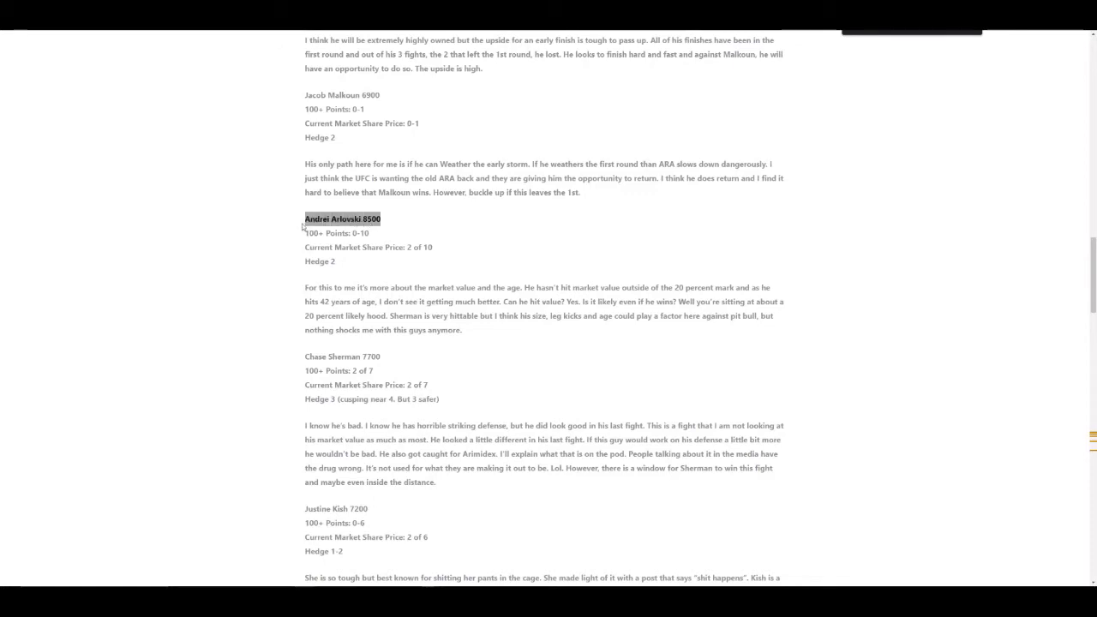
pyautogui.click(383, 223)
pyautogui.moveTo(384, 223); pyautogui.dragTo(361, 221)
pyautogui.click(296, 279)
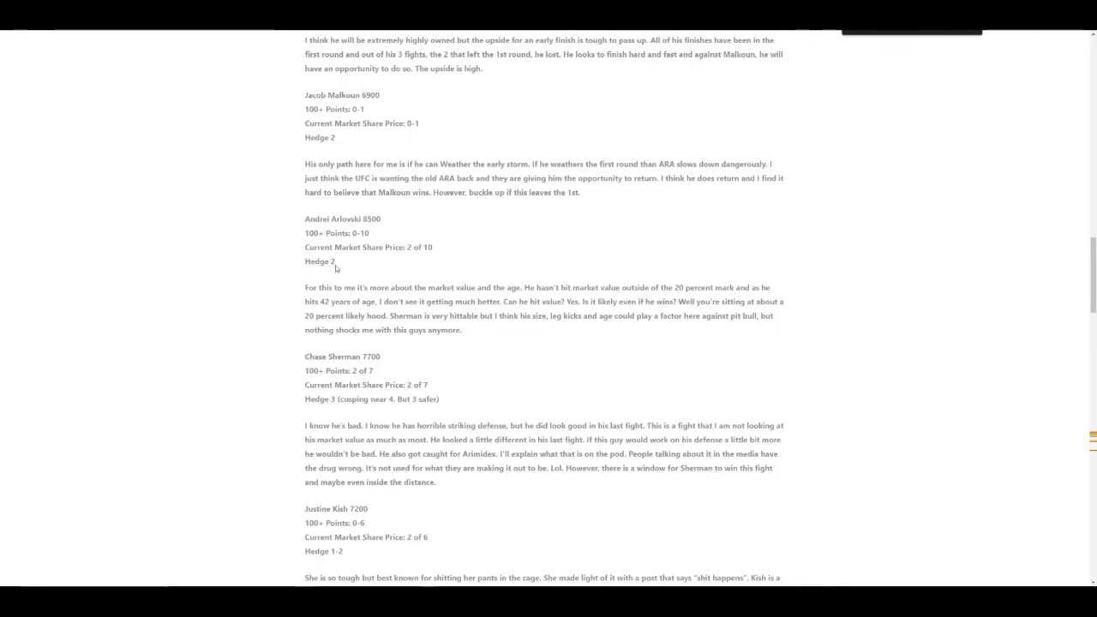
pyautogui.moveTo(336, 262); pyautogui.dragTo(302, 267)
pyautogui.click(302, 267)
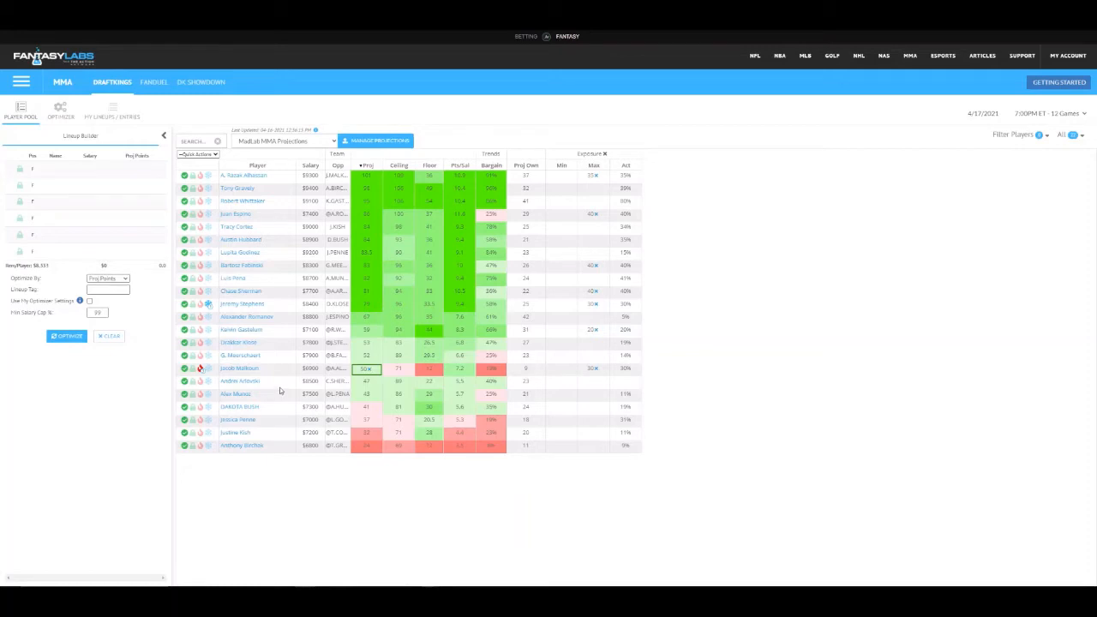
# With the player pool sorted by highest salary, give Andrei Arlovski a maximum exposure of 10 and a like rating, and generate 150 lineups.
pyautogui.click(310, 165)
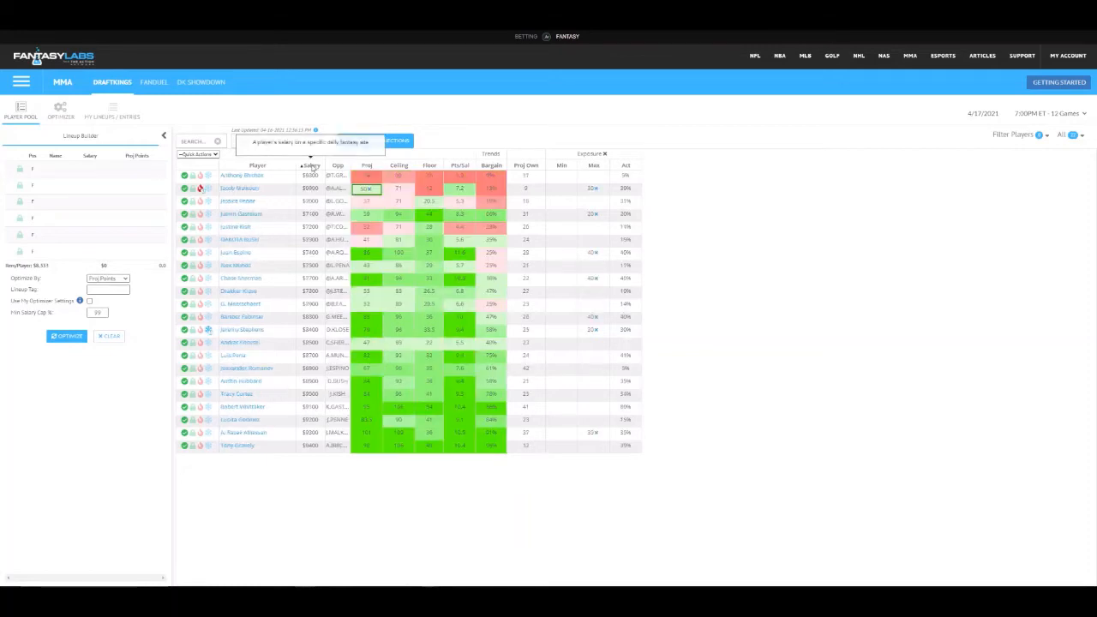
pyautogui.click(310, 165)
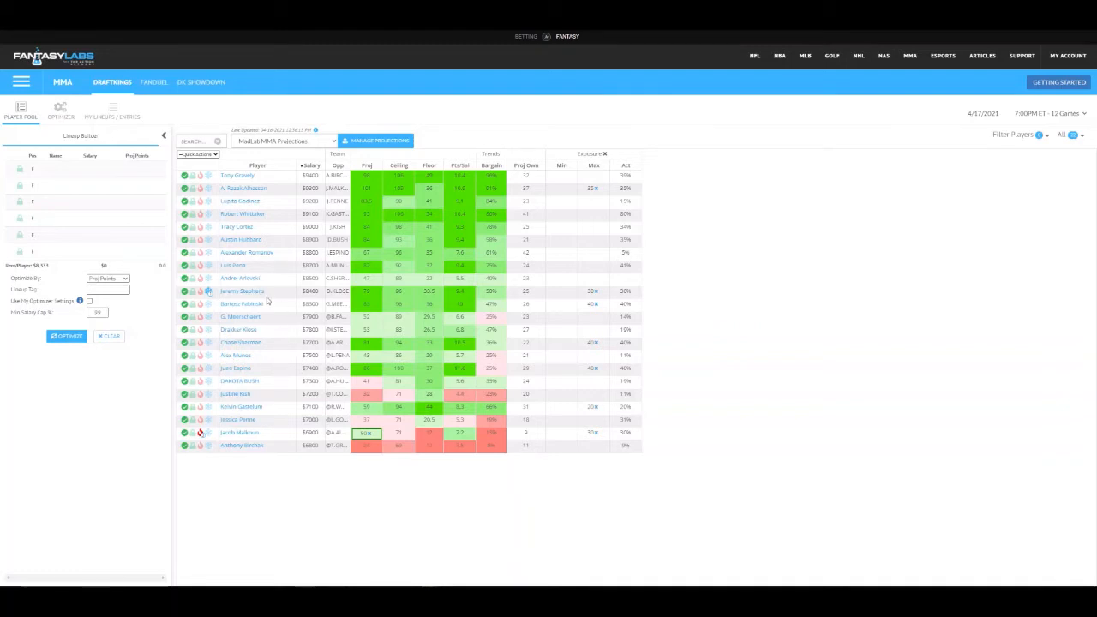
pyautogui.click(592, 279)
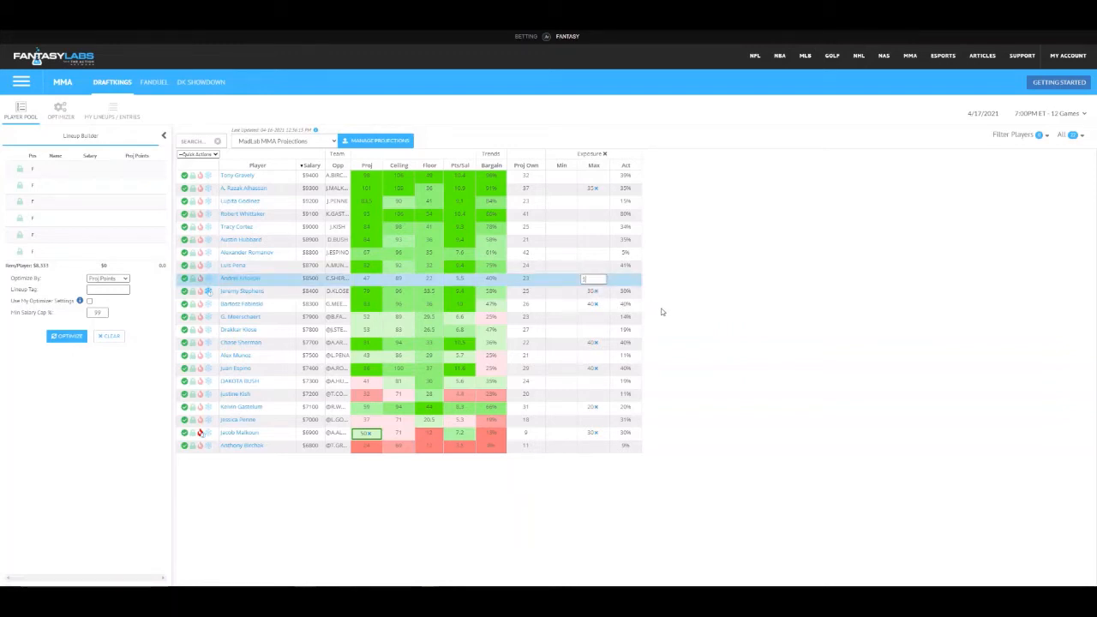
pyautogui.press('Return')
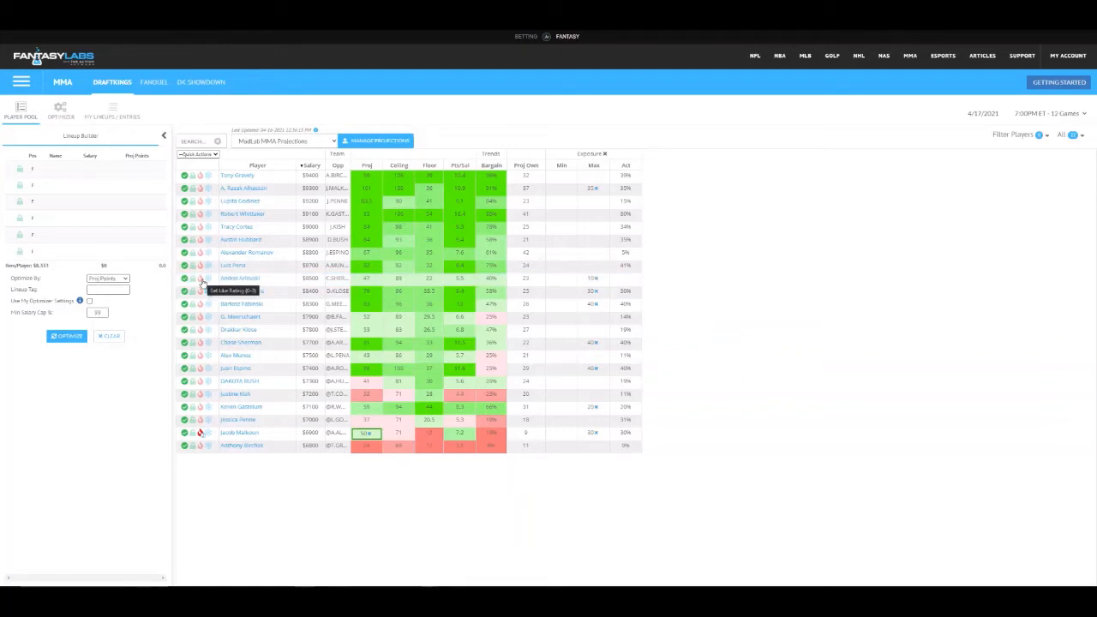
pyautogui.click(200, 279)
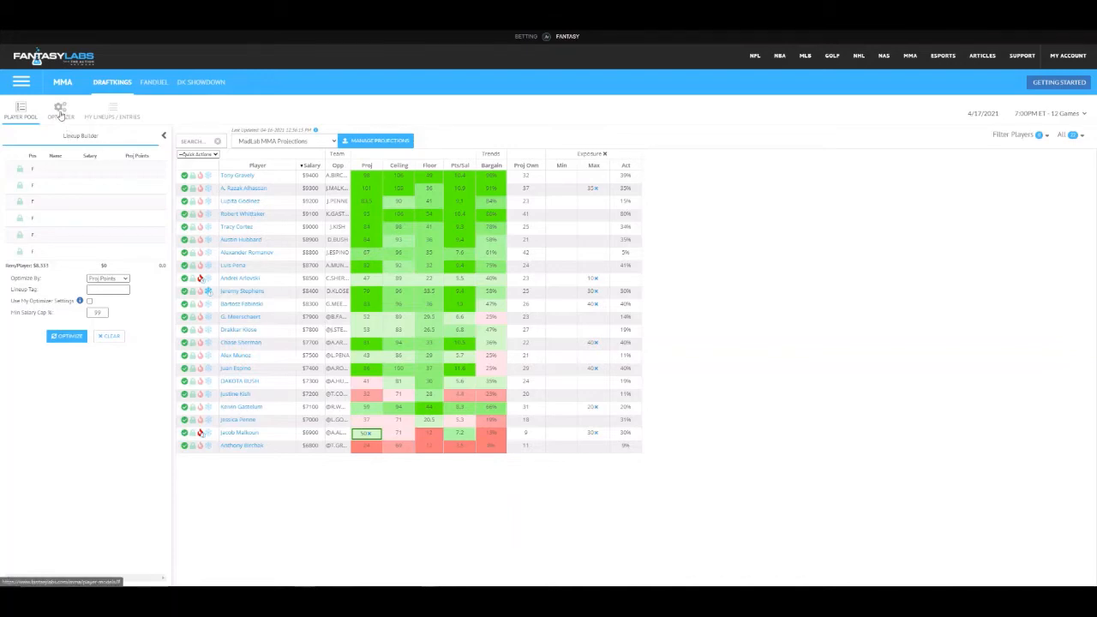
pyautogui.click(660, 139)
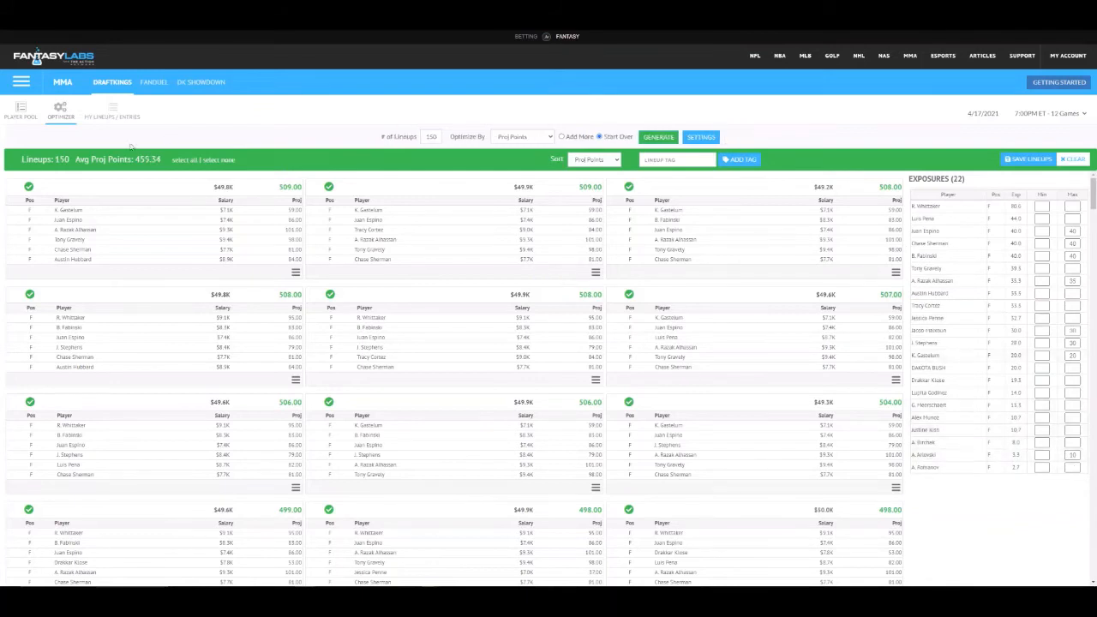
# Set Andrei Arlovski's projection to 60 in the player pool and regenerate the 150 lineups by projected points.
pyautogui.click(24, 117)
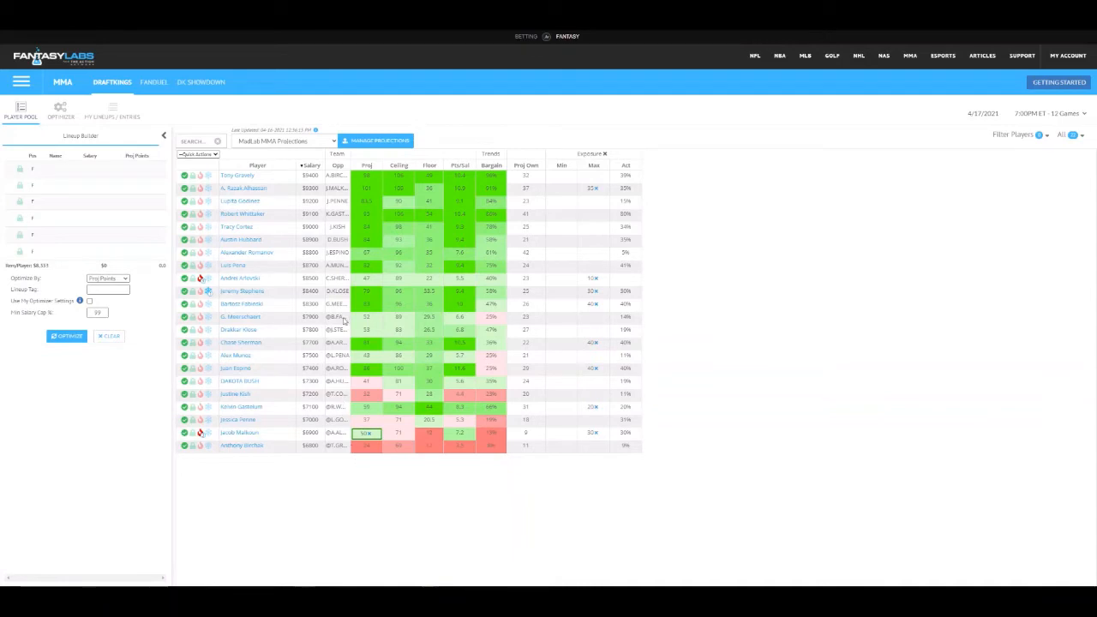
pyautogui.click(365, 279)
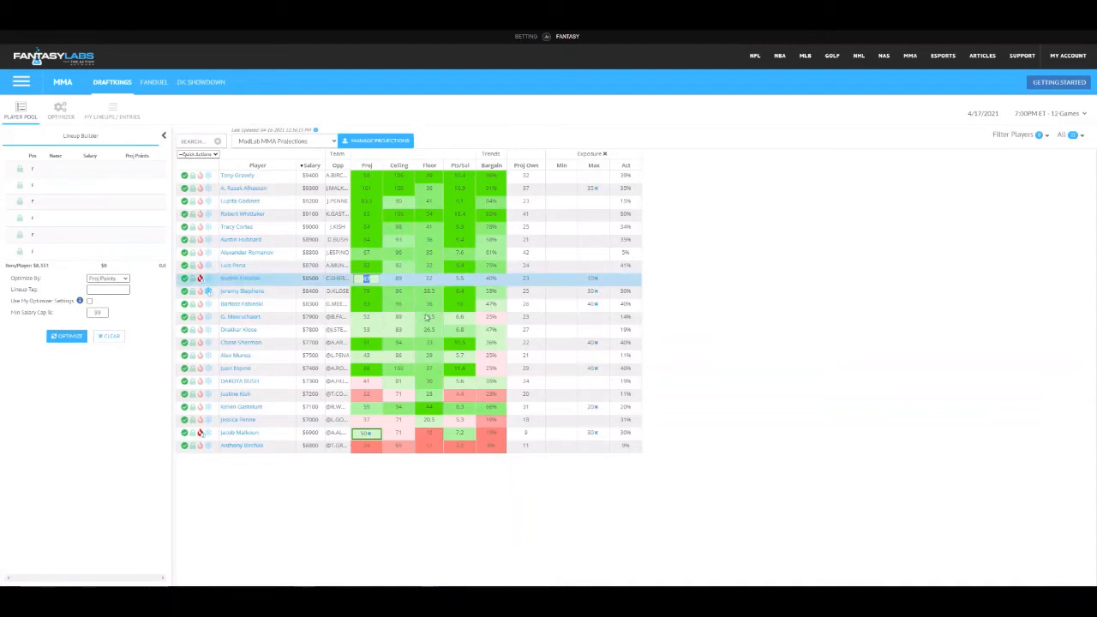
pyautogui.write('60')
pyautogui.click(751, 263)
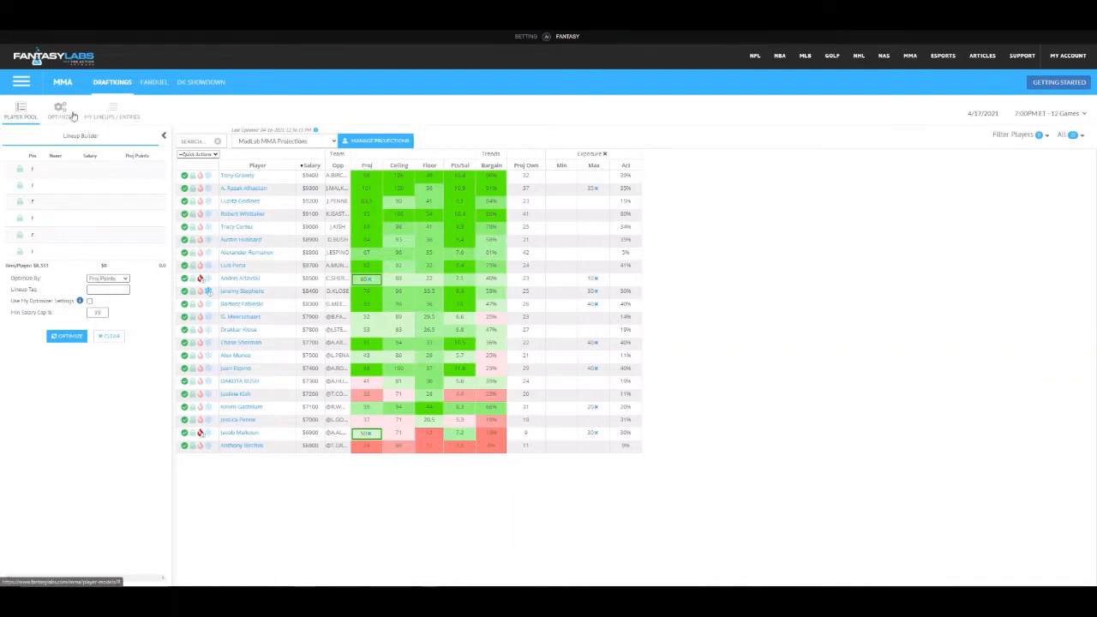
pyautogui.click(69, 113)
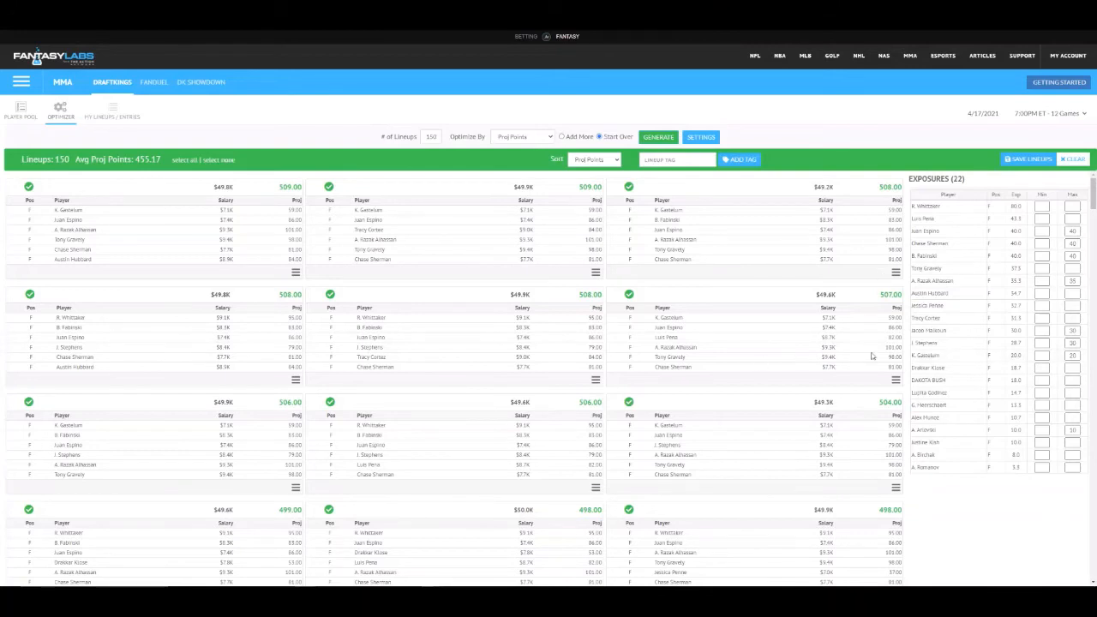
# Delete the 150 previously saved DraftKings lineups that are unassigned and have no tag.
pyautogui.click(125, 115)
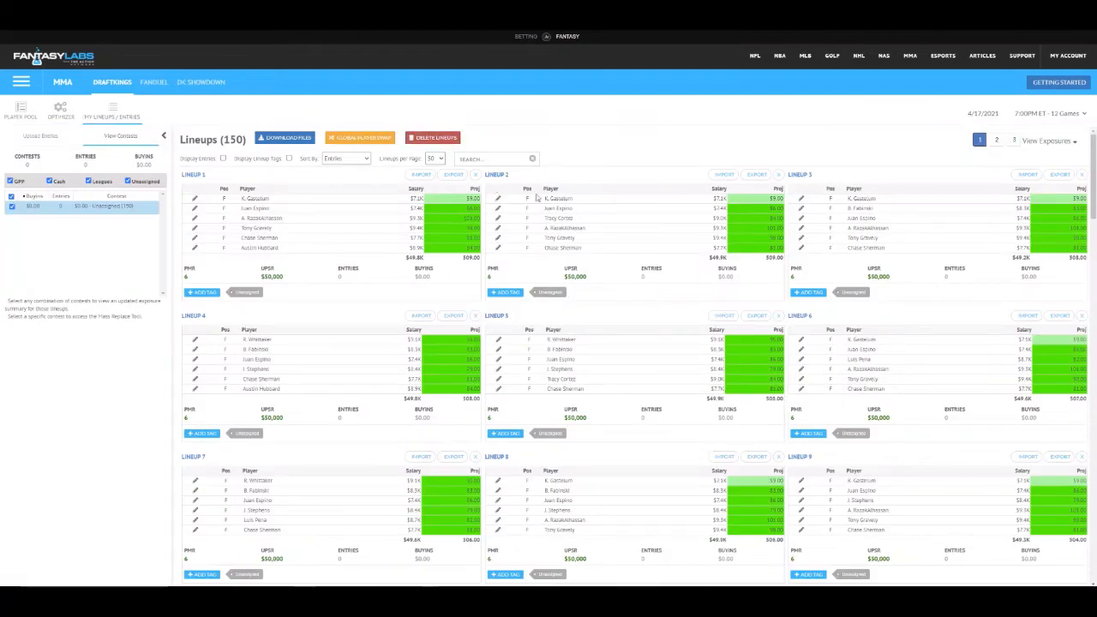
pyautogui.click(433, 138)
pyautogui.click(405, 126)
pyautogui.click(668, 231)
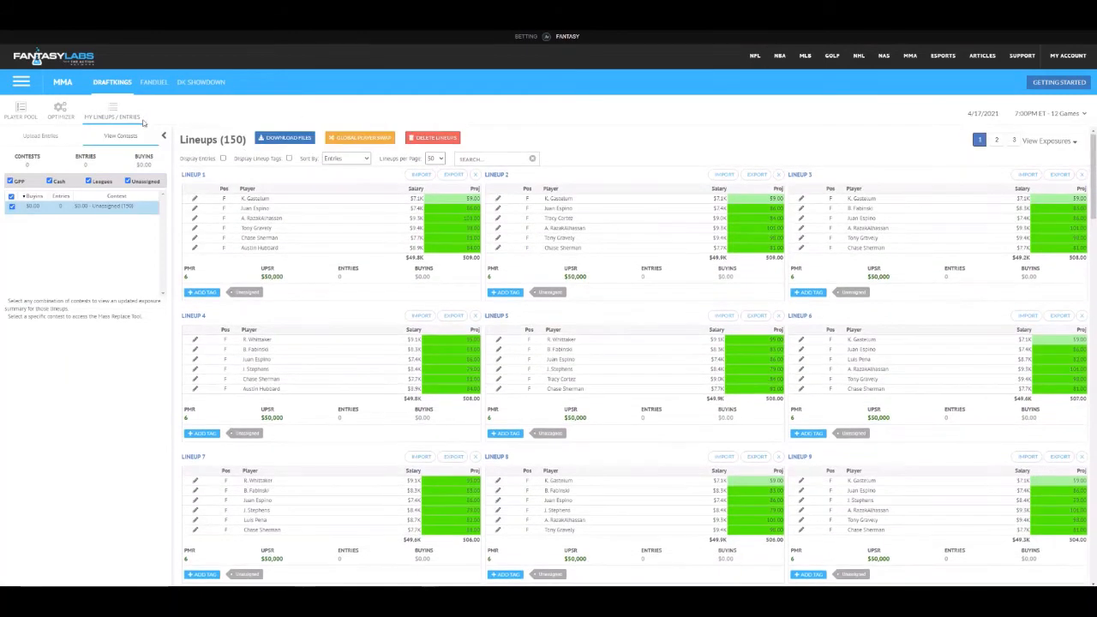
pyautogui.click(62, 110)
pyautogui.click(116, 116)
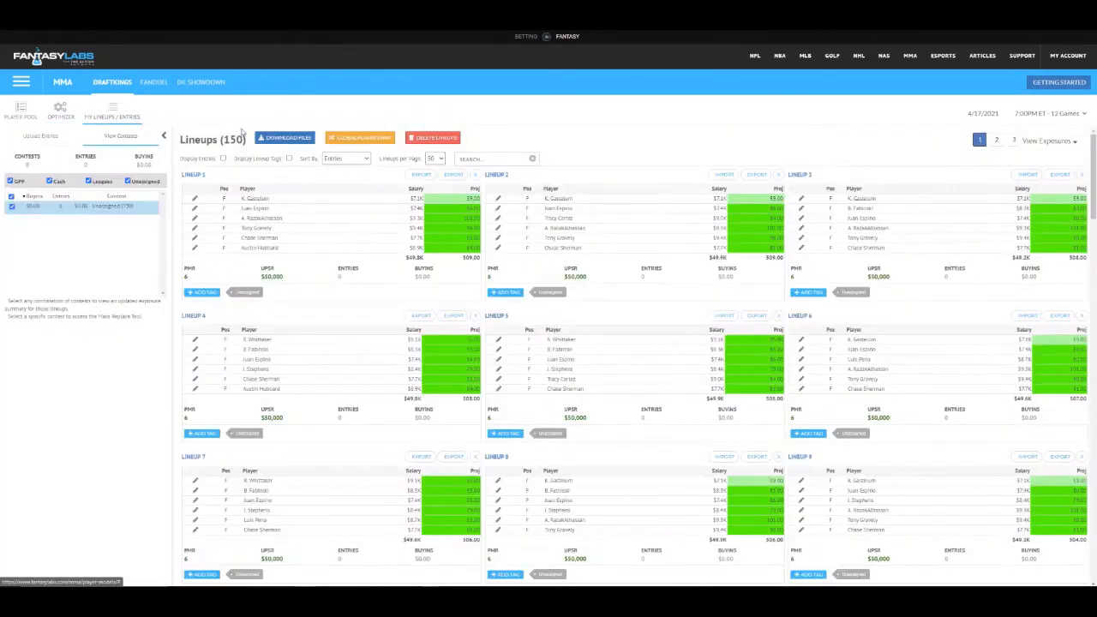
pyautogui.click(433, 138)
pyautogui.click(400, 126)
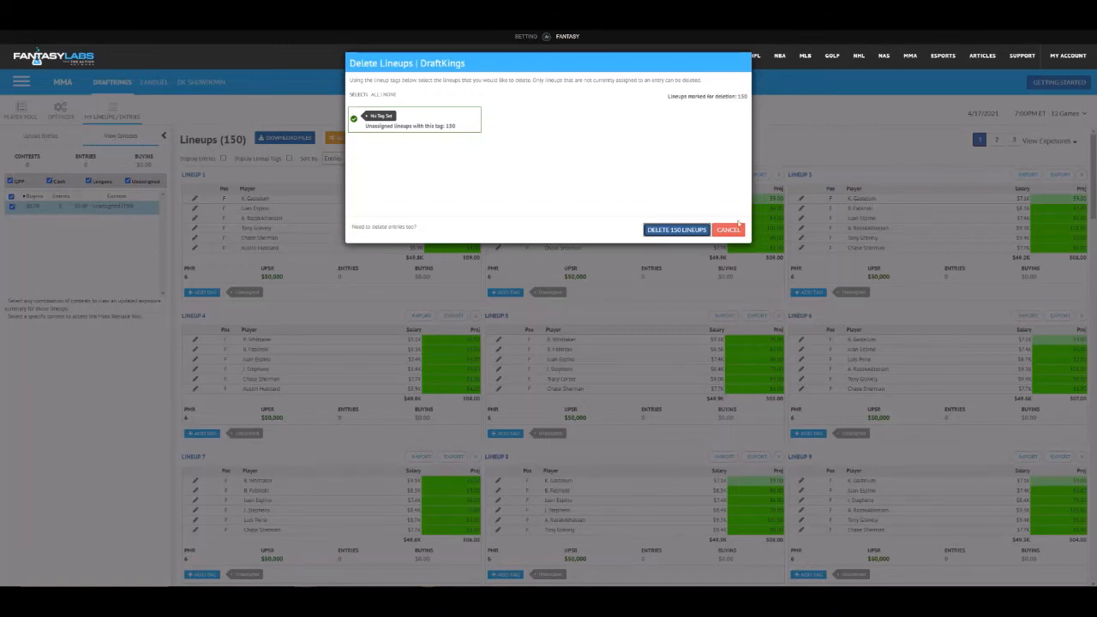
pyautogui.click(698, 230)
# Save the 150 newly generated lineups from the optimizer and view them among the saved lineups.
pyautogui.click(58, 111)
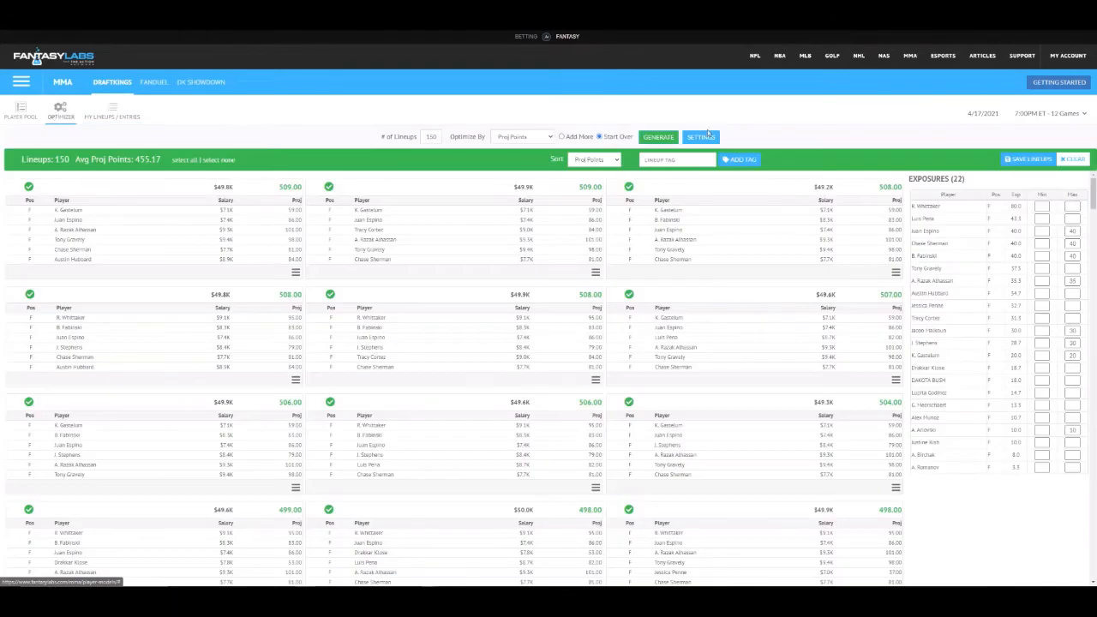
pyautogui.click(1027, 160)
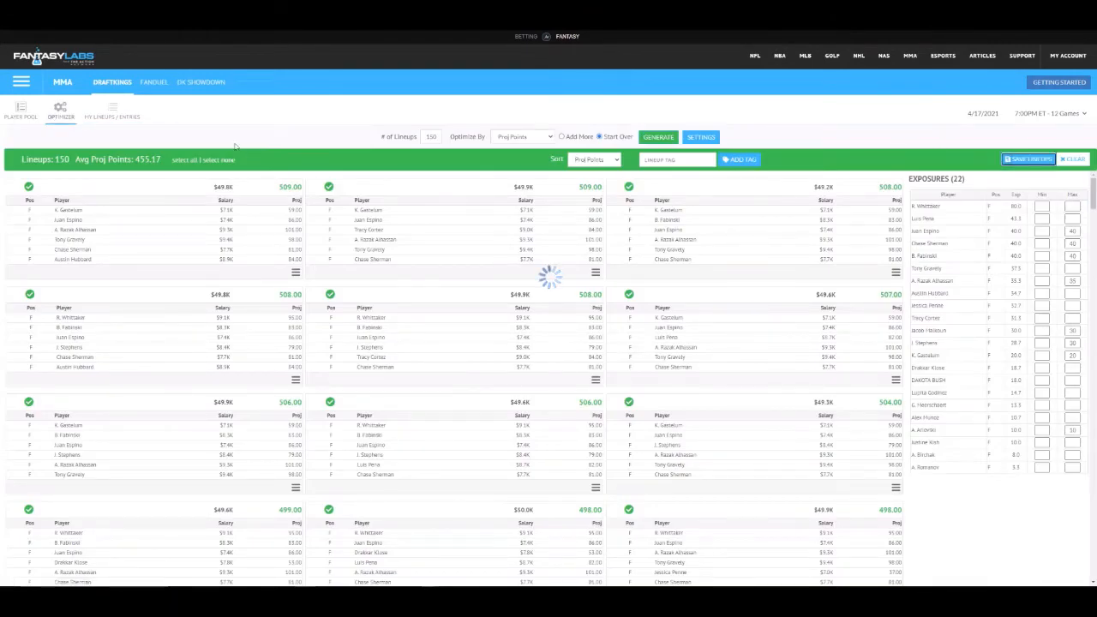
pyautogui.click(120, 119)
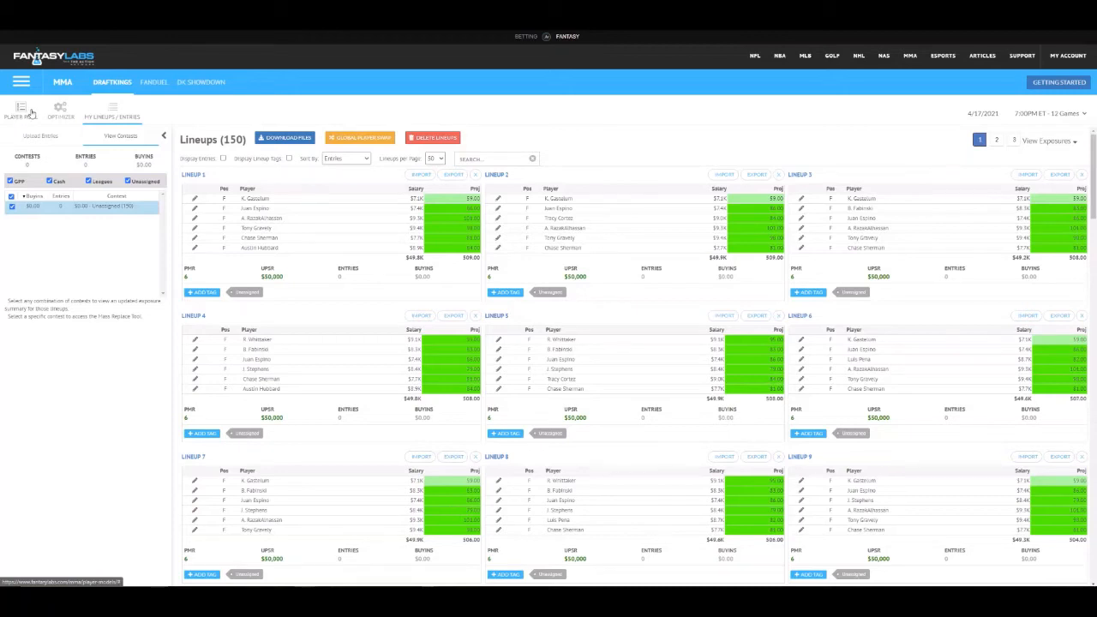
# Sort the player pool by actual exposure from lowest to highest and give Alexander Romanov a like rating.
pyautogui.click(31, 113)
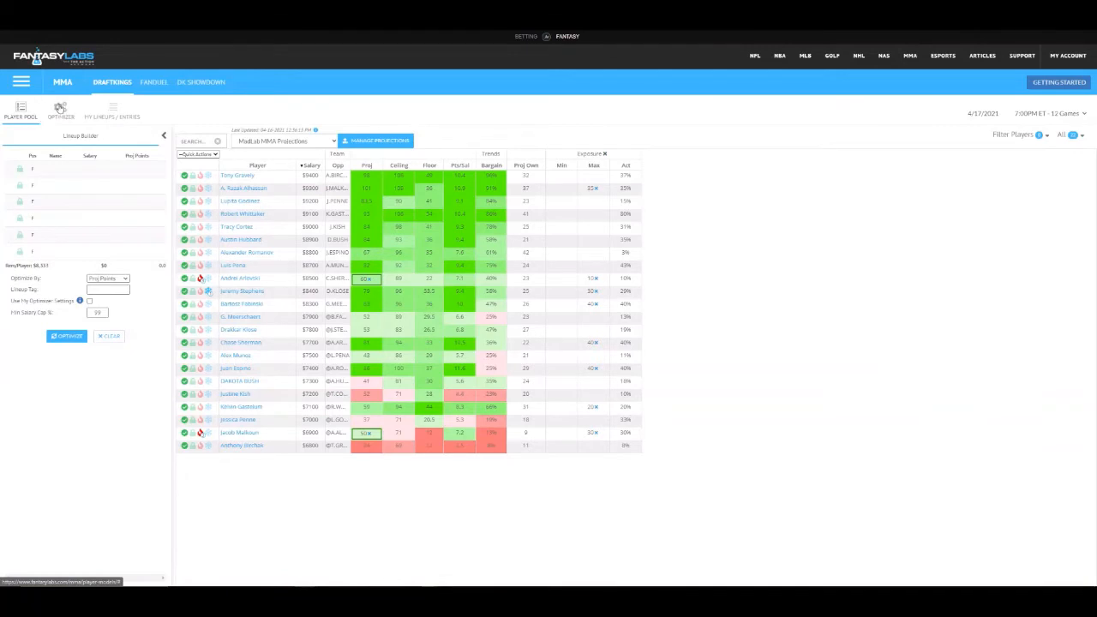
pyautogui.click(624, 166)
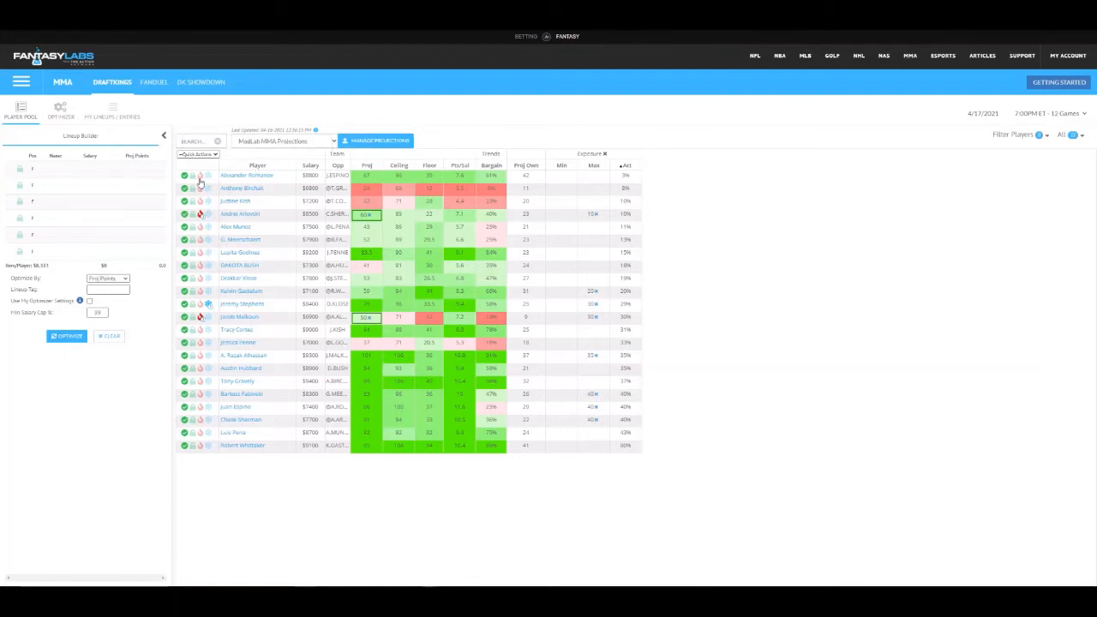
pyautogui.click(200, 178)
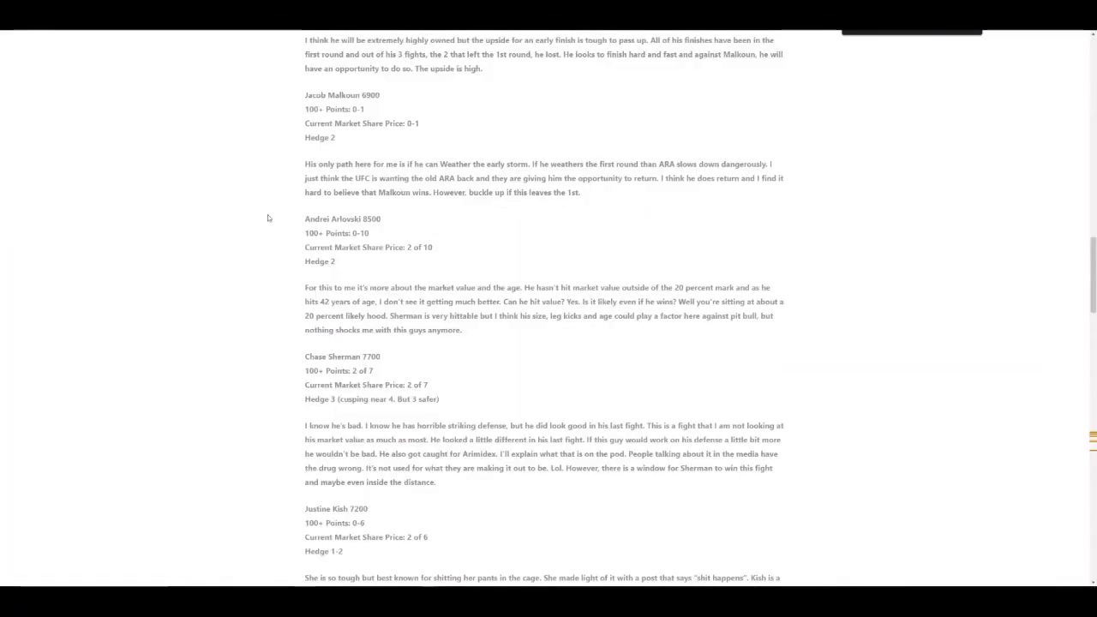
# Search the fight write-ups for "roma" and examine Alexander Romanov's price, hedge rating and analysis.
pyautogui.scroll(2, 283, 228)
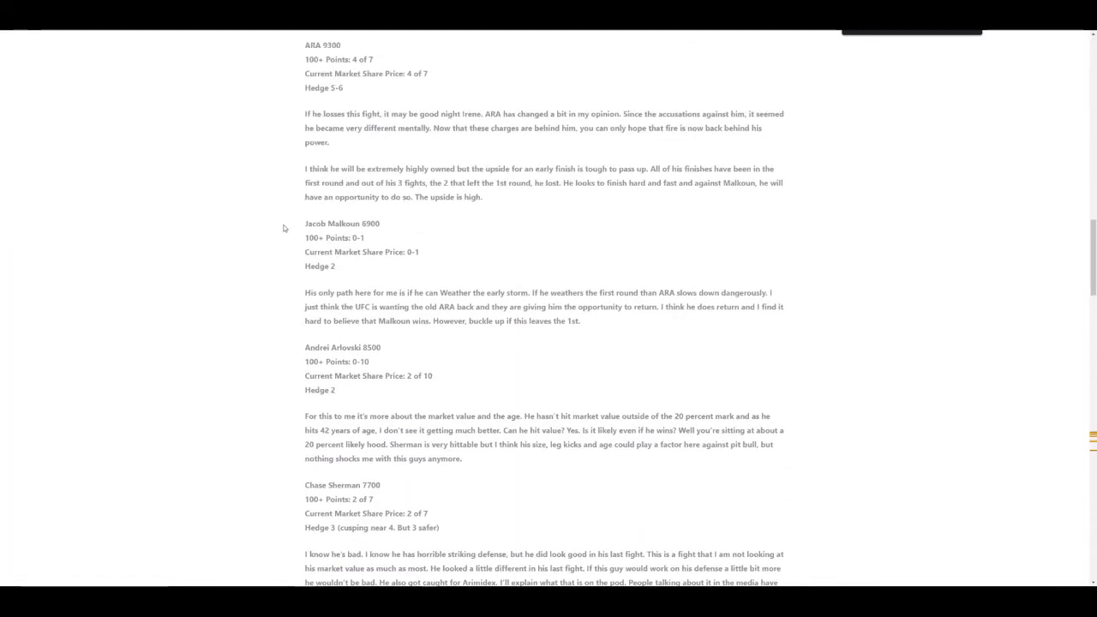
pyautogui.press('BackSpace')
pyautogui.press('BackSpace')
pyautogui.press('BackSpace')
pyautogui.write('roma')
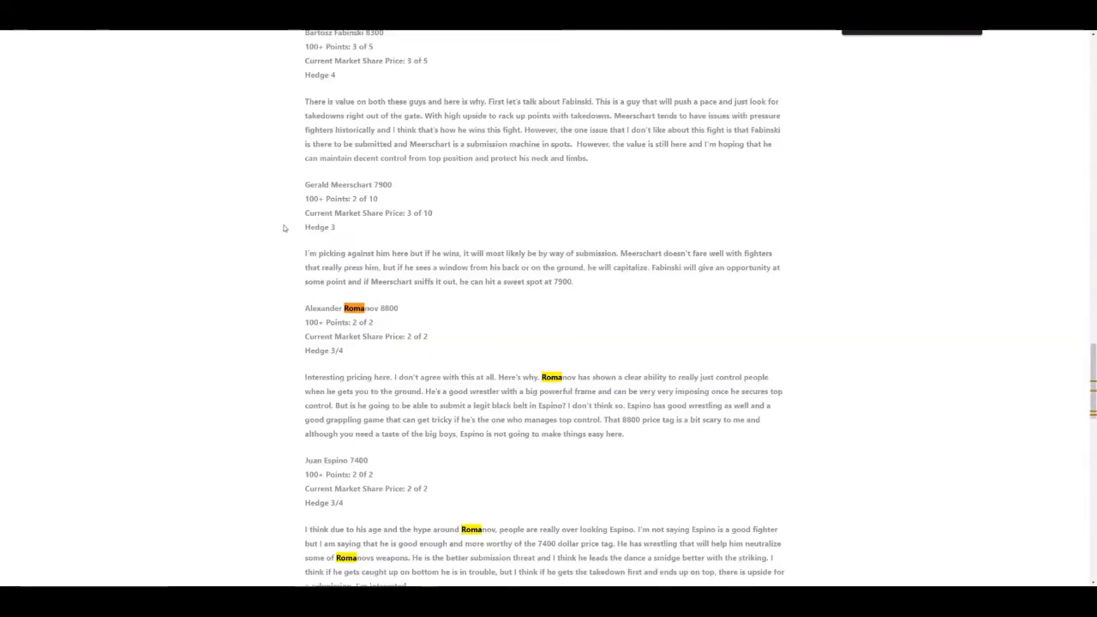
pyautogui.scroll(-1, 284, 228)
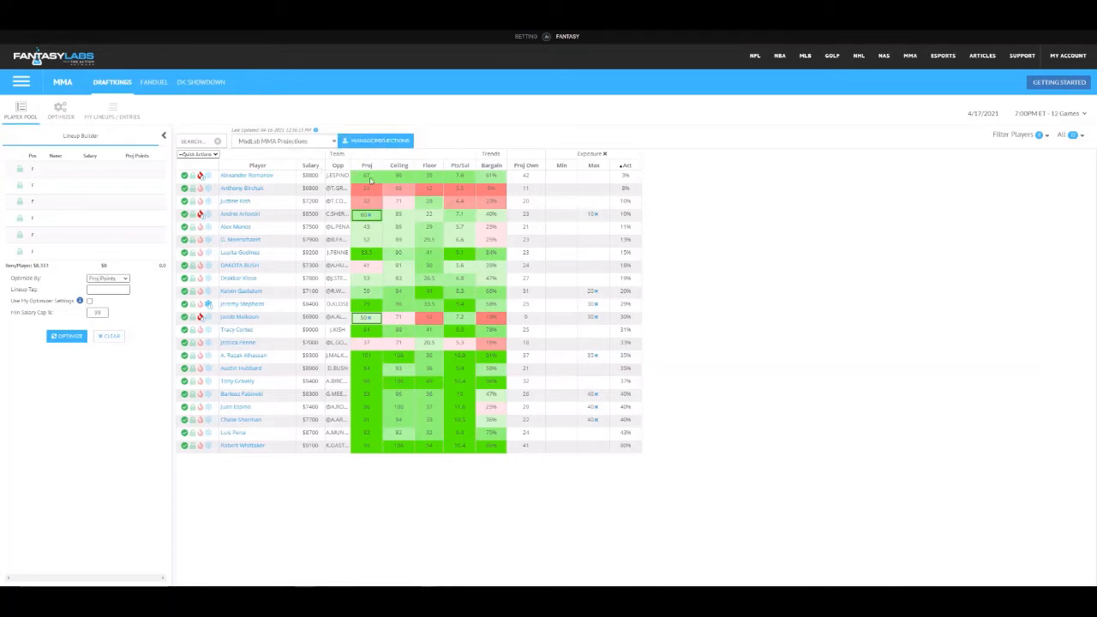
# Set Alexander Romanov's projection to 80 and regenerate the 150 lineups.
pyautogui.click(367, 176)
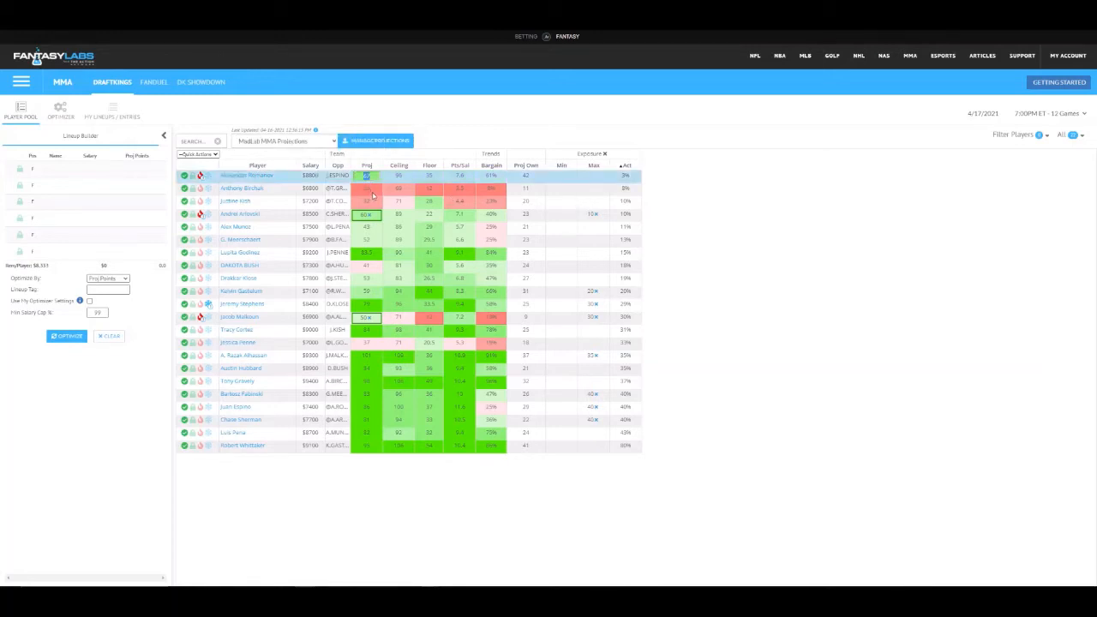
pyautogui.write('80')
pyautogui.click(792, 222)
pyautogui.click(60, 109)
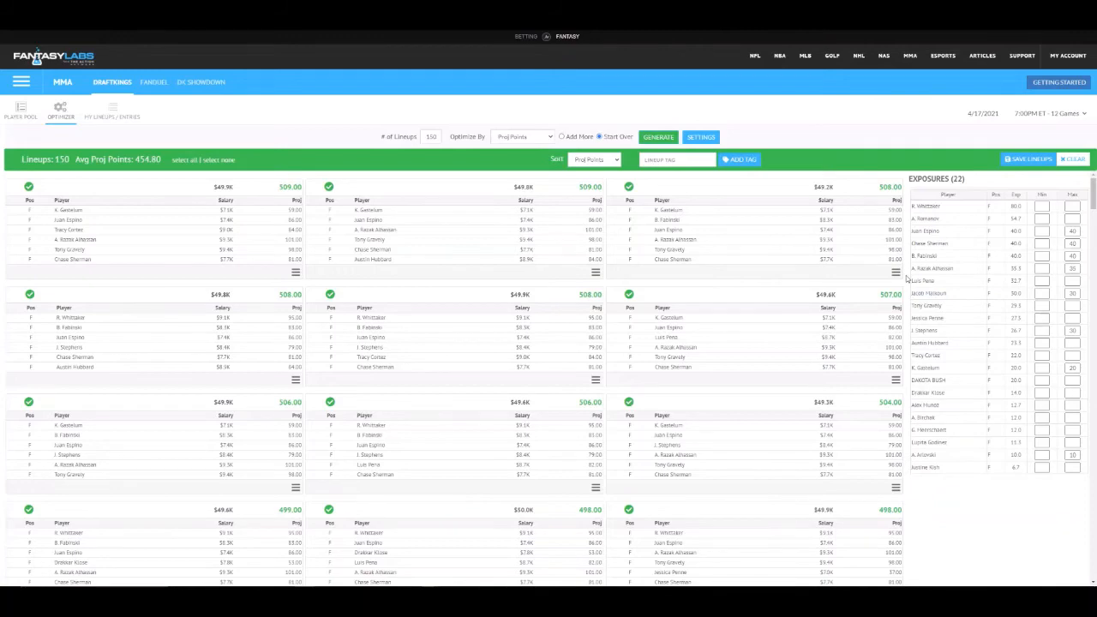
# Set Alexander Romanov's maximum exposure to 40 in the optimizer and regenerate the 150 lineups.
pyautogui.click(15, 111)
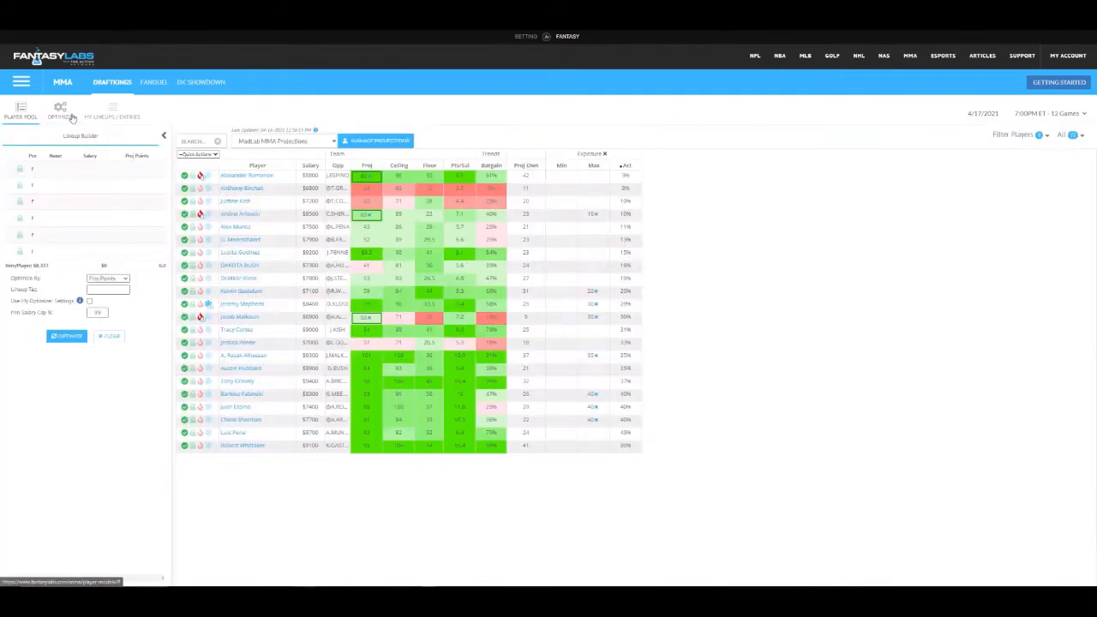
pyautogui.click(77, 115)
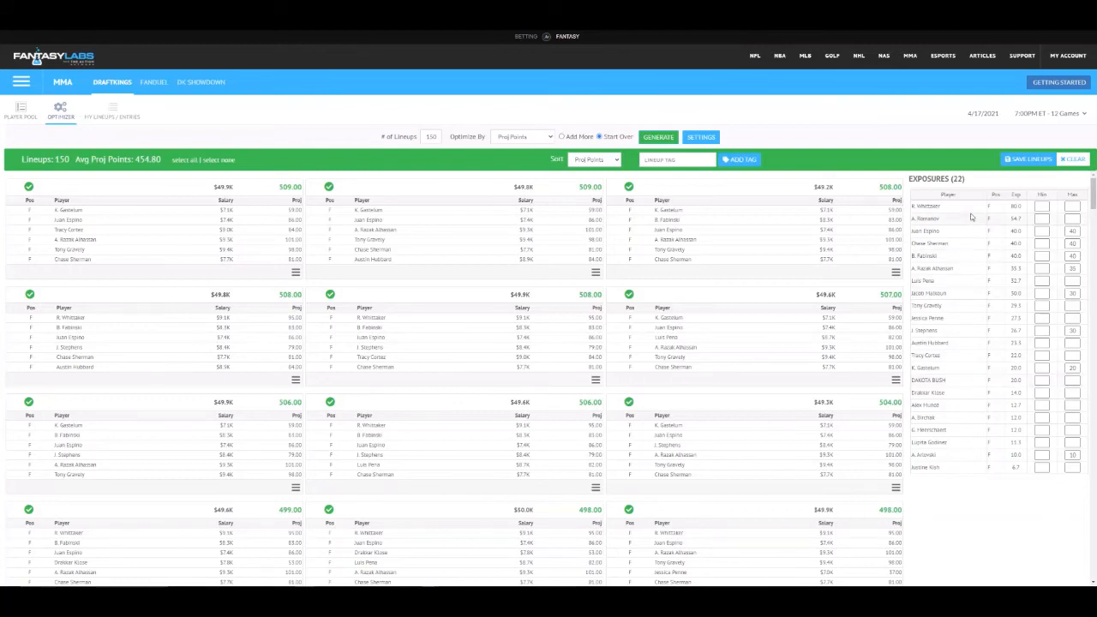
pyautogui.click(1073, 219)
pyautogui.write('40')
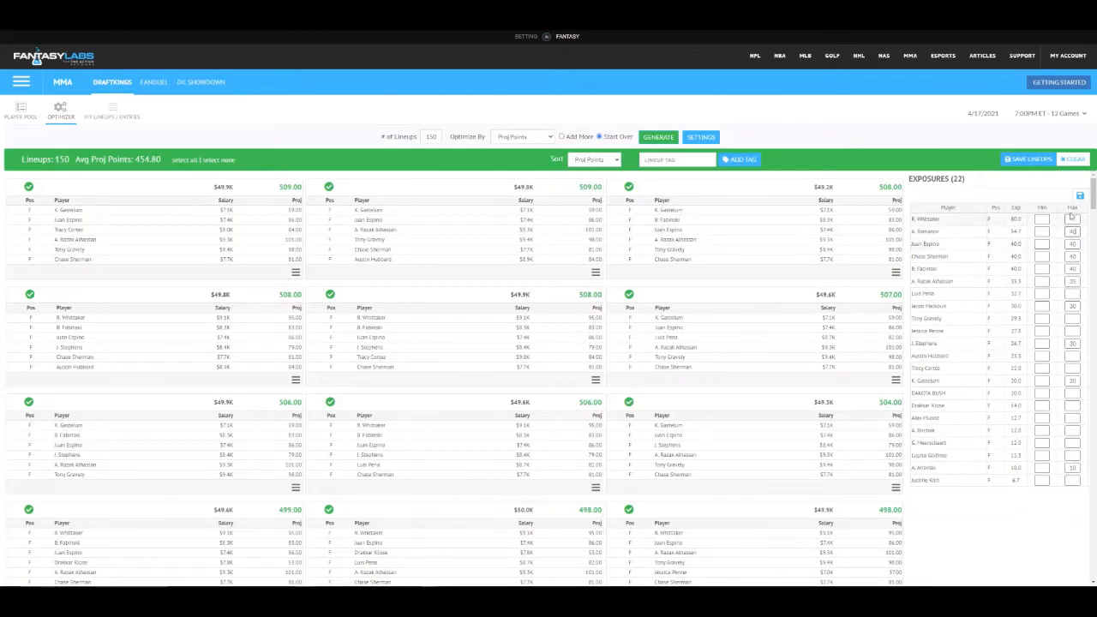
pyautogui.click(658, 137)
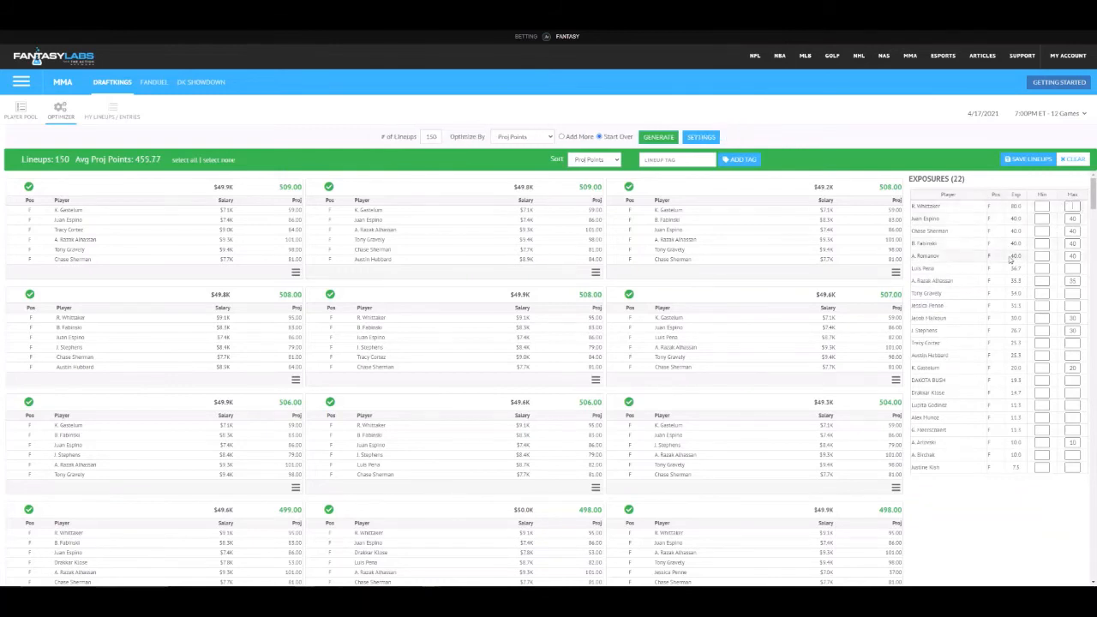
# Set K. Gastelum's maximum exposure to 30, save the exposure change and regenerate the 150 lineups.
pyautogui.doubleClick(1072, 369)
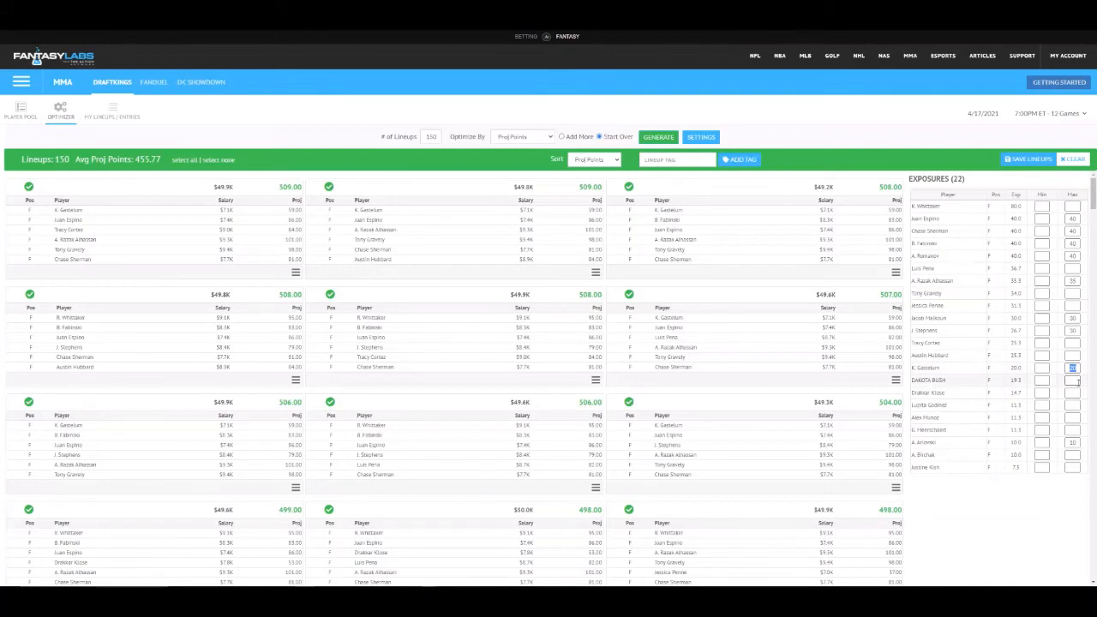
pyautogui.write('30')
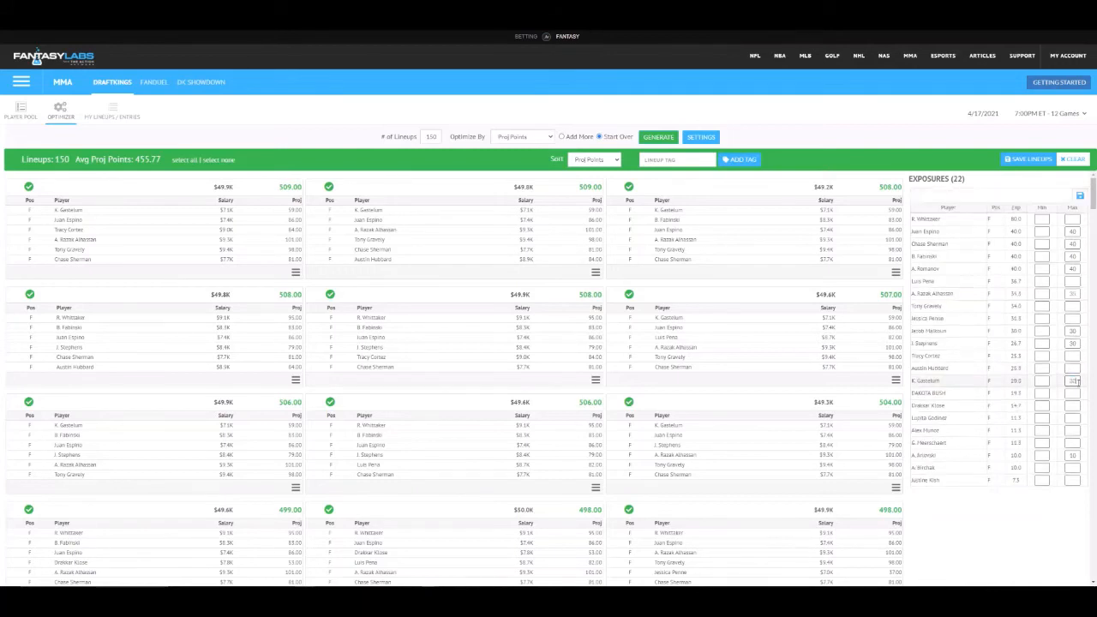
pyautogui.click(1081, 197)
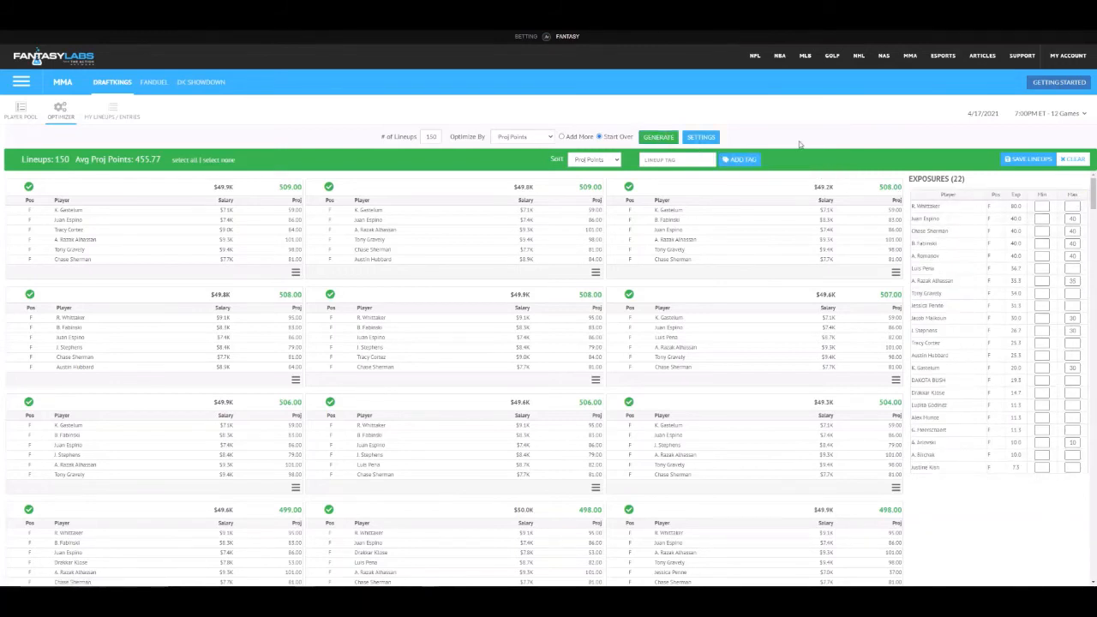
pyautogui.click(659, 139)
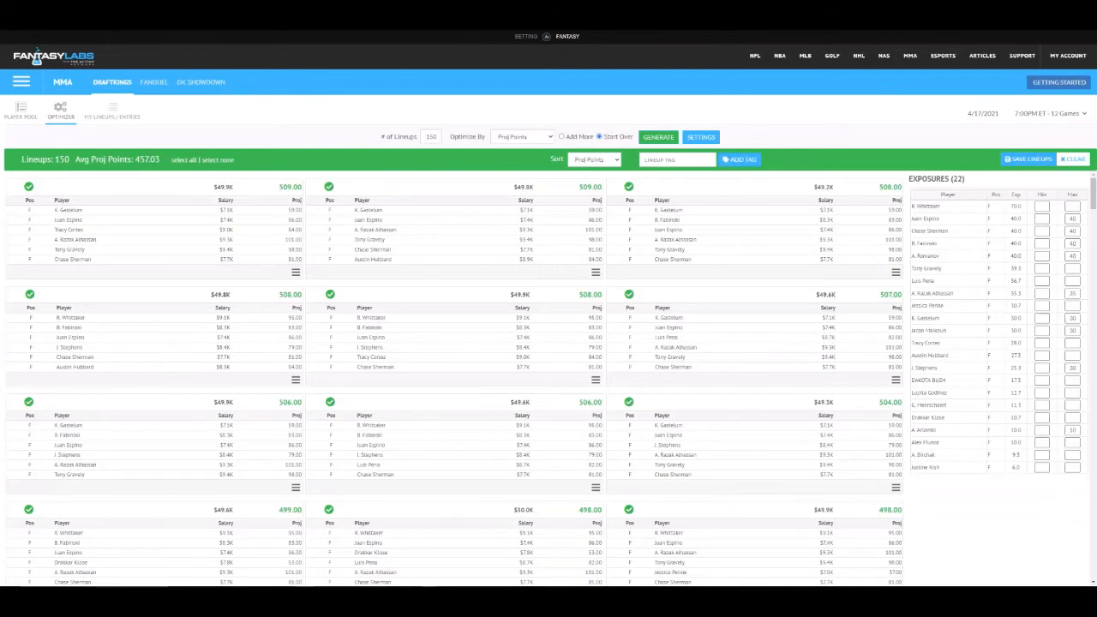
# Delete the 150 previously saved lineups and save the 150 newly generated ones from the optimizer.
pyautogui.click(129, 117)
pyautogui.click(433, 138)
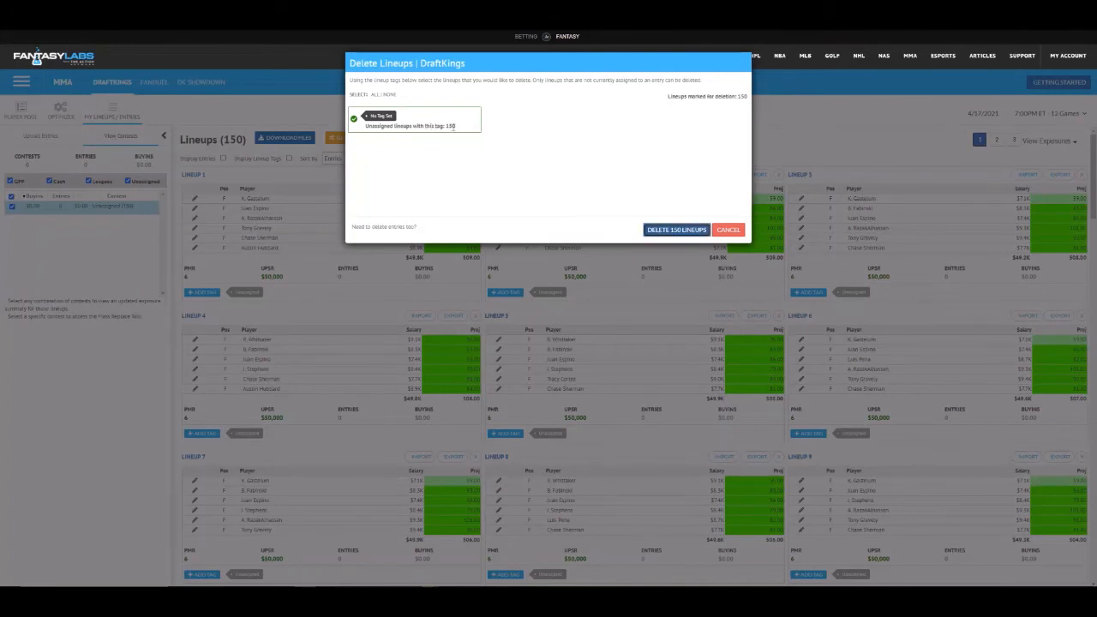
pyautogui.click(667, 230)
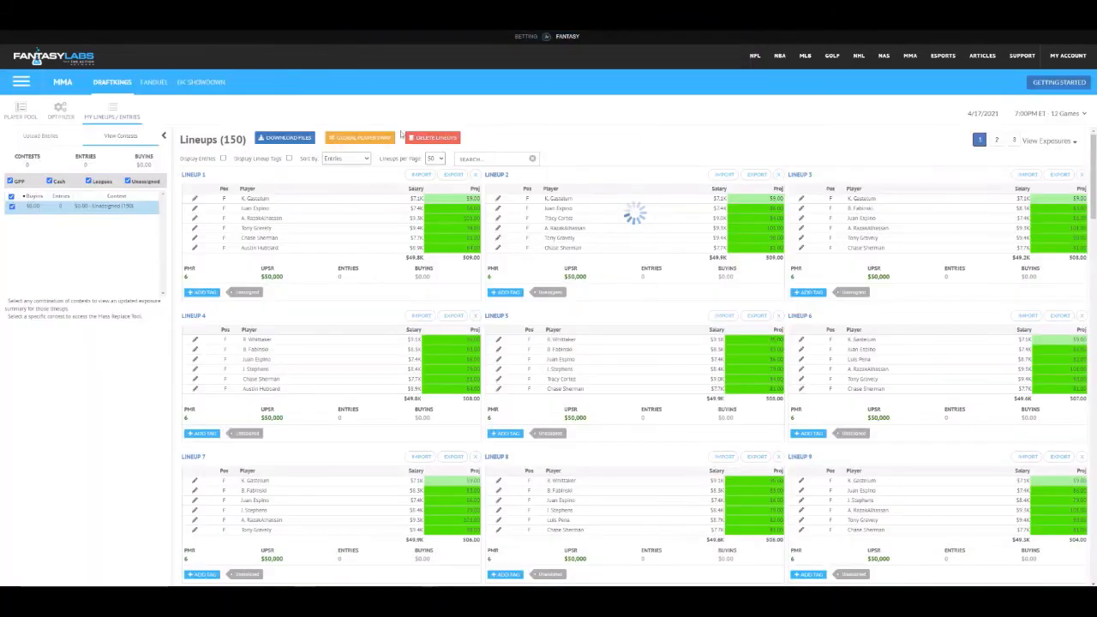
pyautogui.click(60, 110)
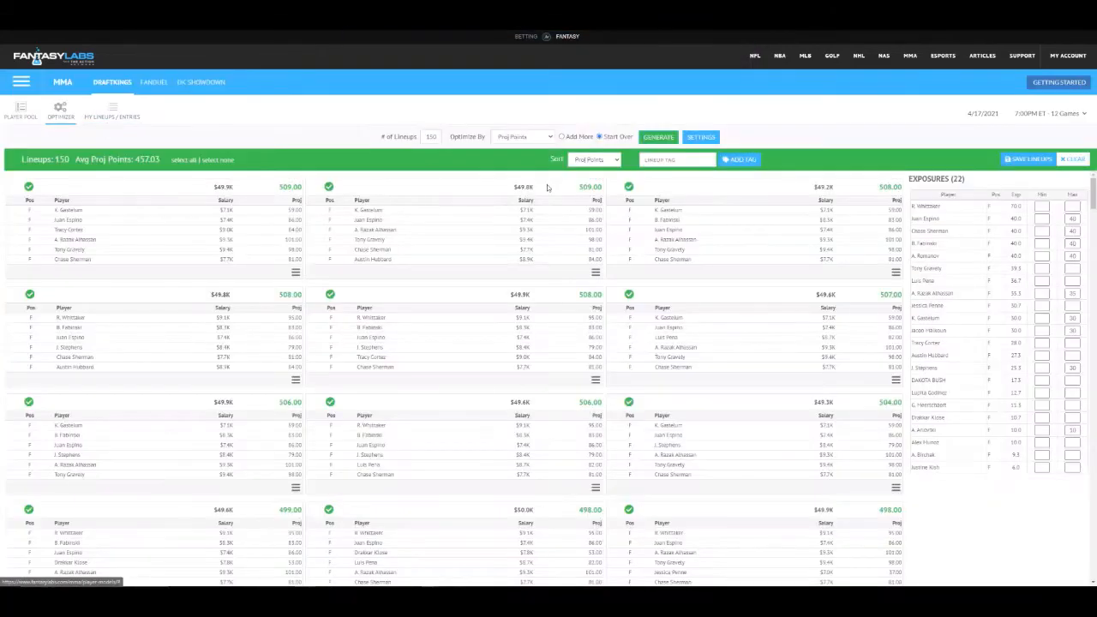
pyautogui.click(1028, 160)
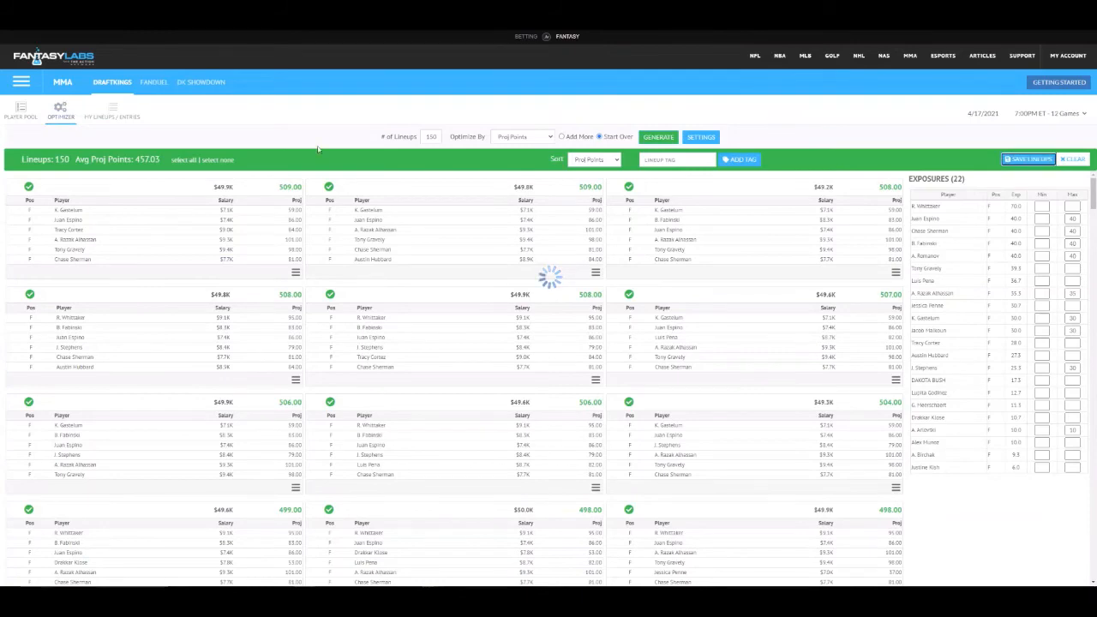
# Sort the player pool by actual exposure from highest to lowest and look up "kish" in the fight write-ups to read Justine Kish's analysis.
pyautogui.click(23, 115)
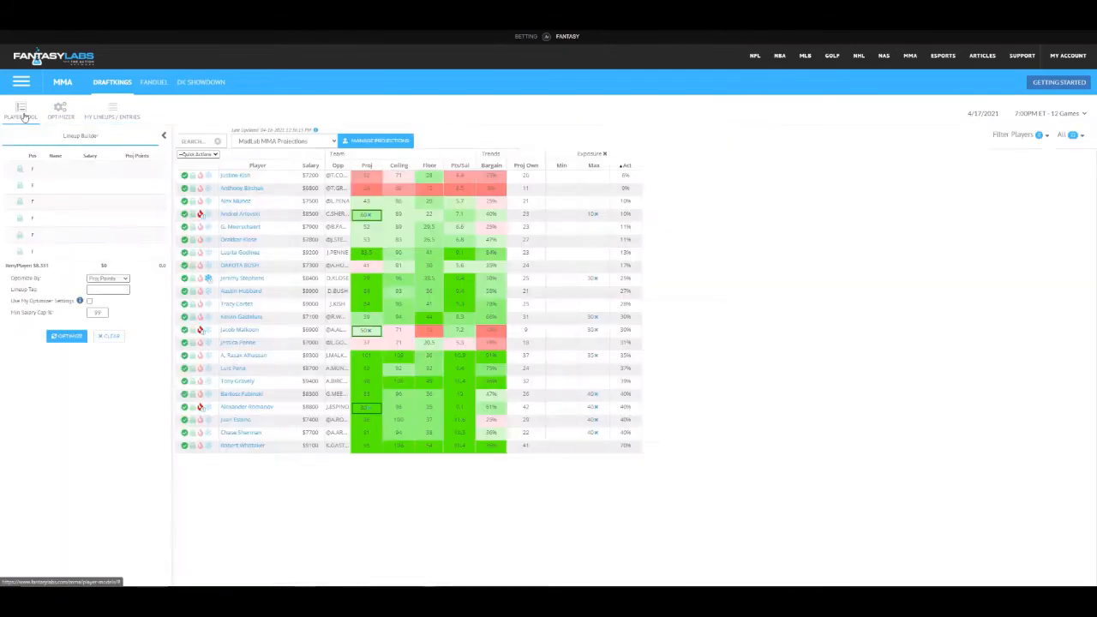
pyautogui.click(628, 166)
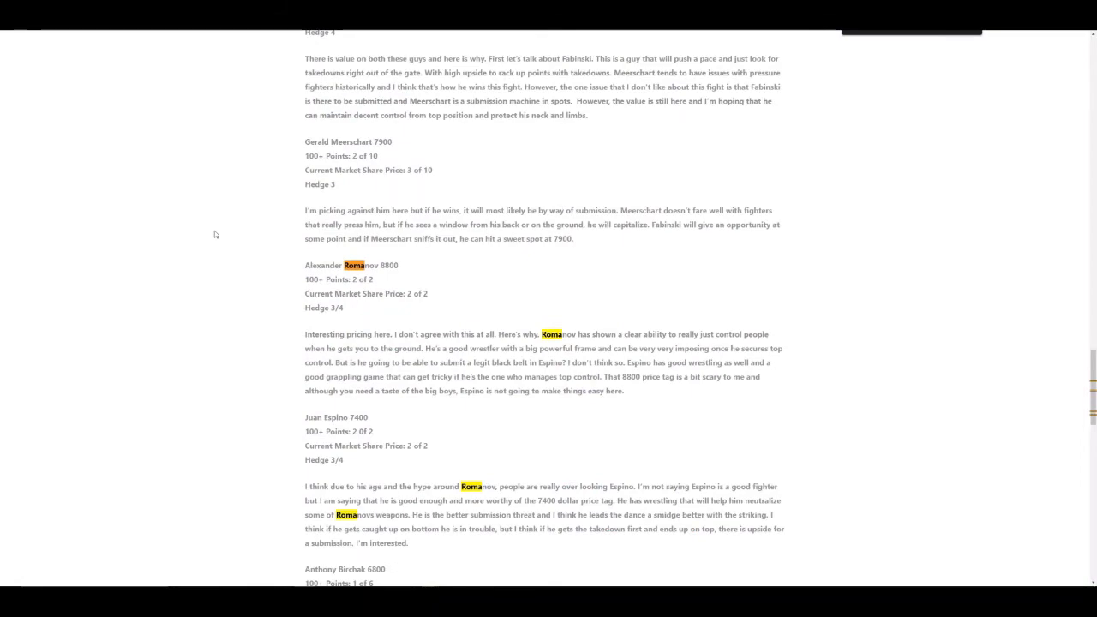
pyautogui.write('kis')
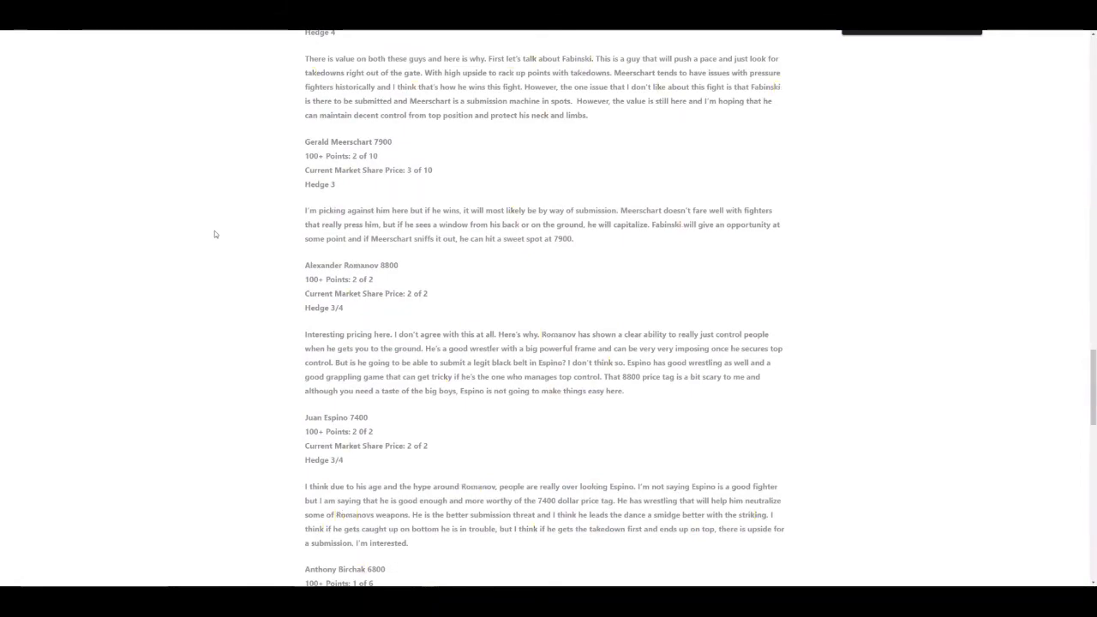
pyautogui.scroll(10, 214, 233)
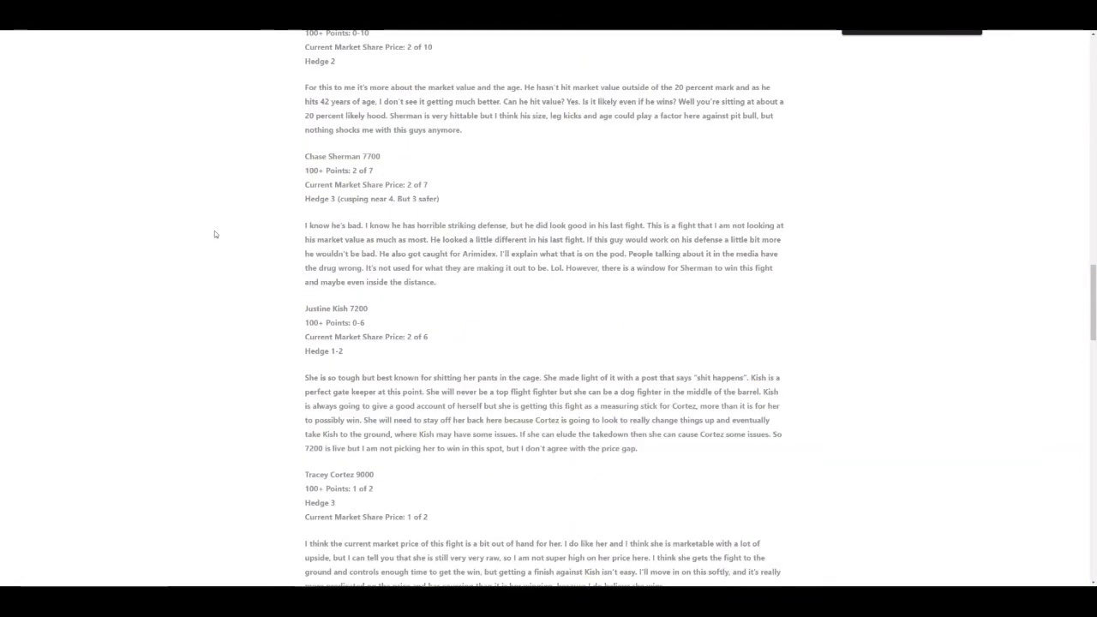
pyautogui.write('kish')
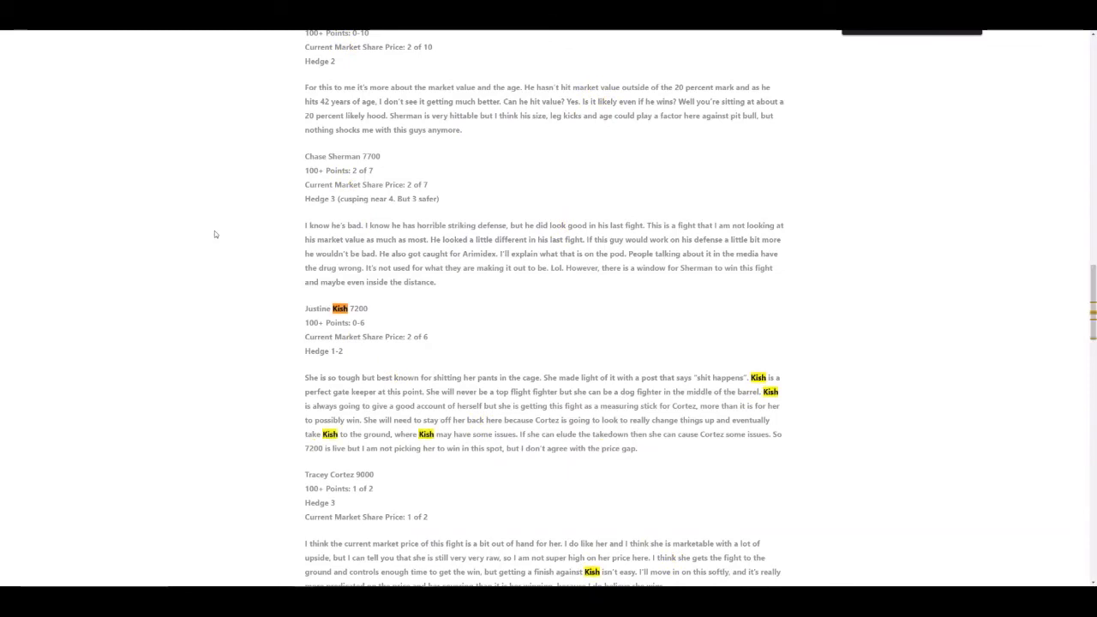
pyautogui.scroll(-1, 257, 282)
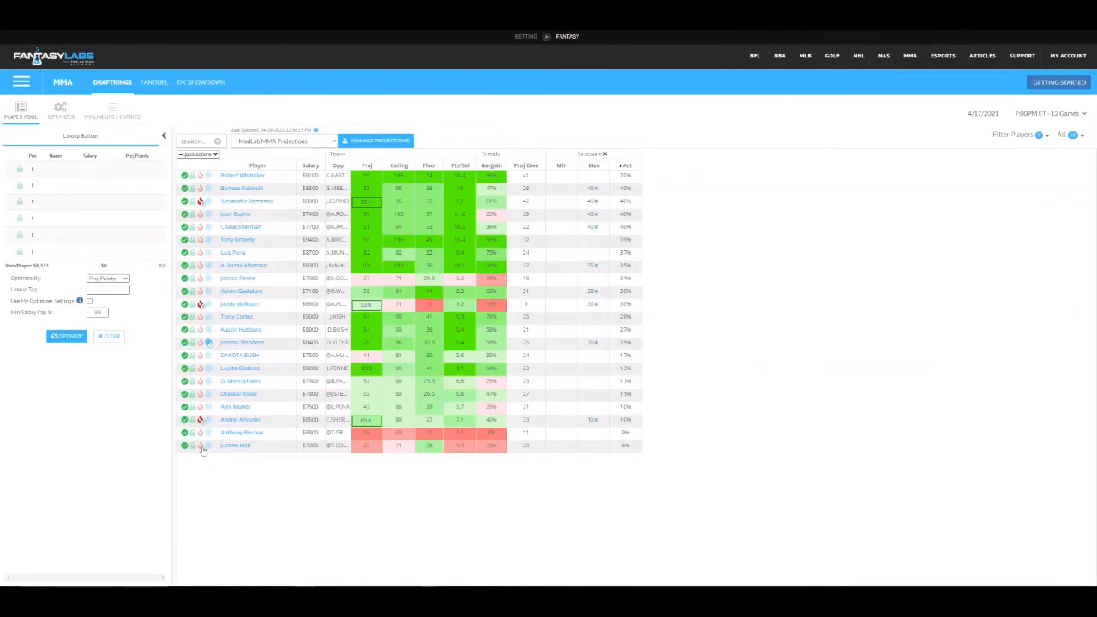
# Give Justine Kish a like rating, a projection of 60 and a maximum exposure of 30, and regenerate the 150 lineups.
pyautogui.click(201, 448)
pyautogui.click(375, 448)
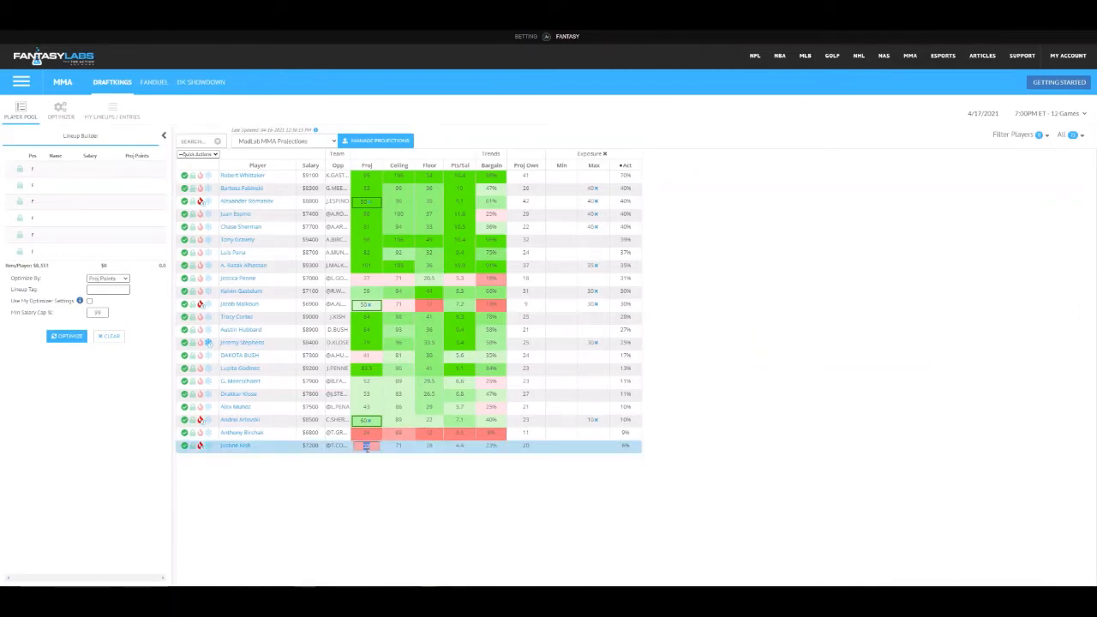
pyautogui.click(460, 498)
pyautogui.click(594, 447)
pyautogui.write('5')
pyautogui.click(569, 510)
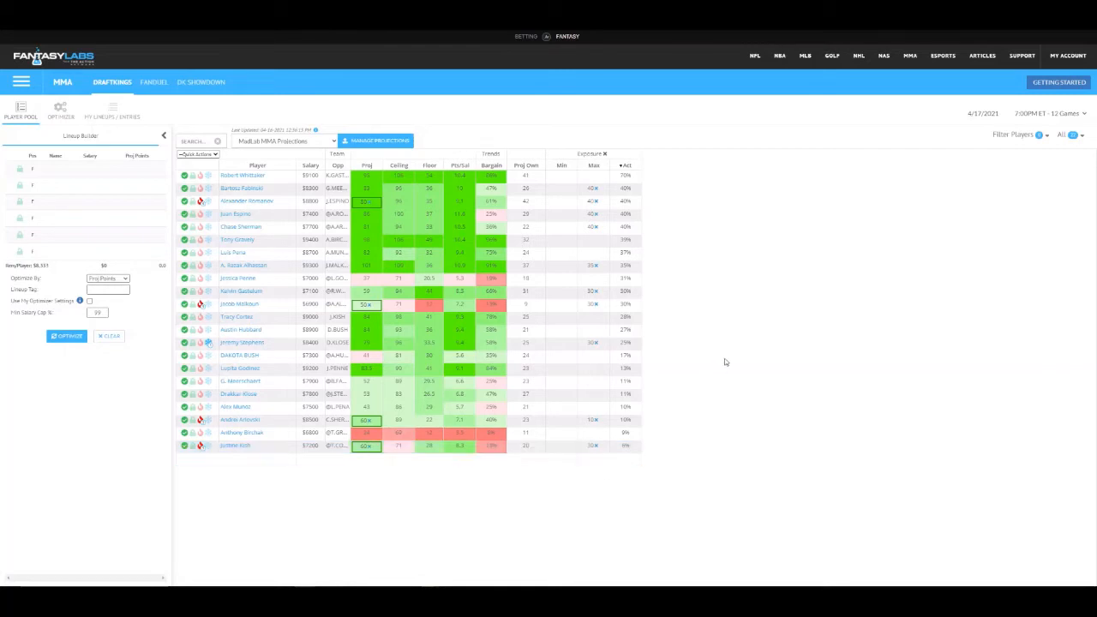
pyautogui.click(67, 119)
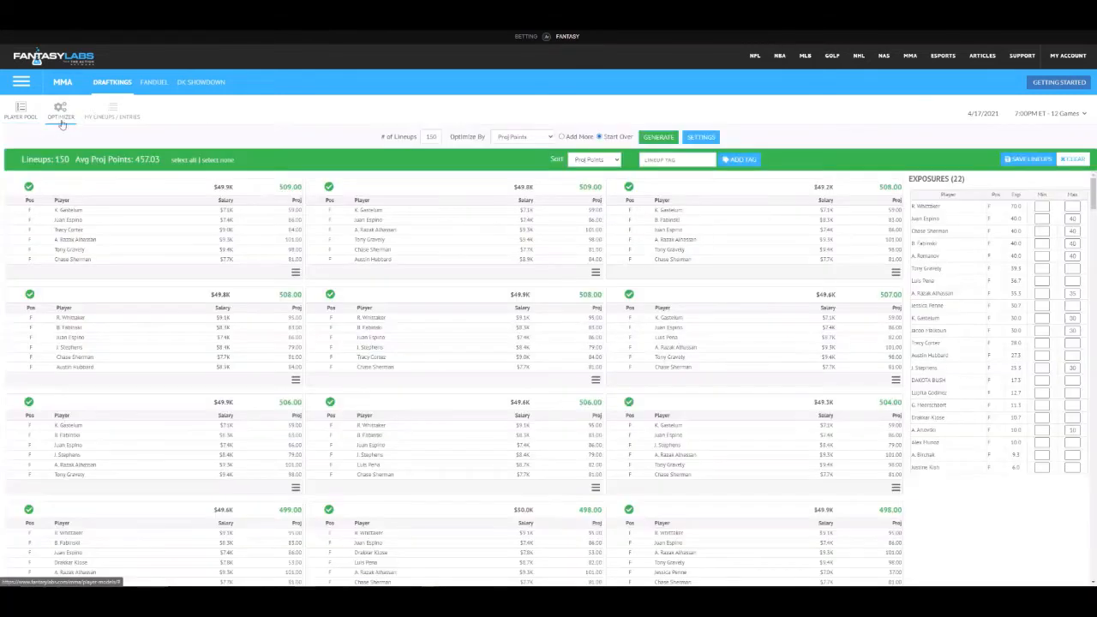
pyautogui.click(643, 138)
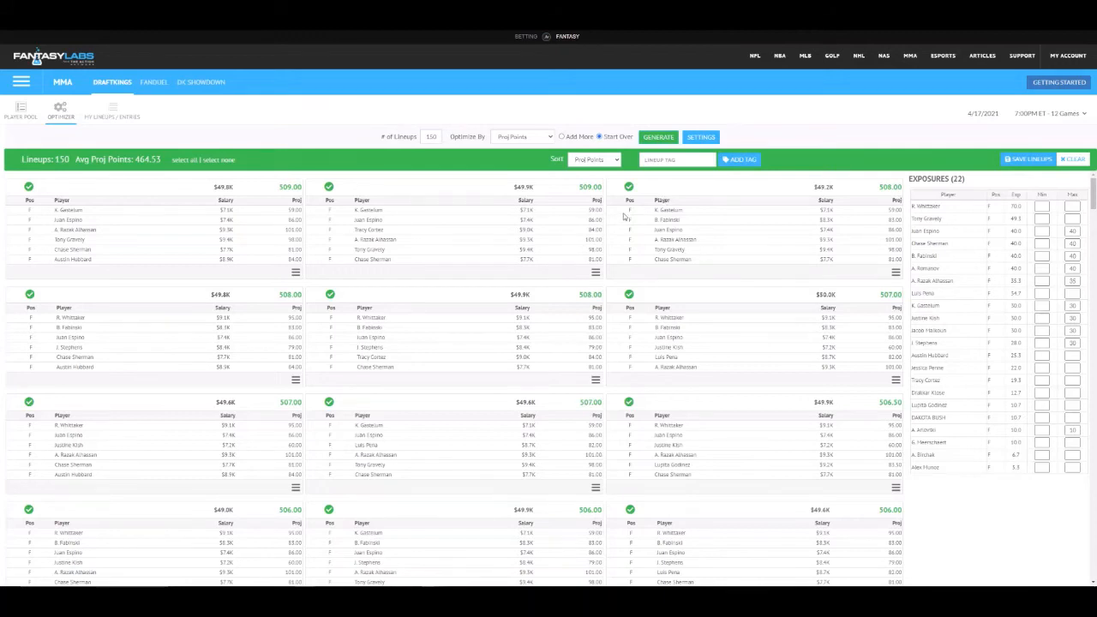
# Search the fight write-ups for "bircha" and examine Anthony Birchak's price, hedge rating and analysis.
pyautogui.click(25, 119)
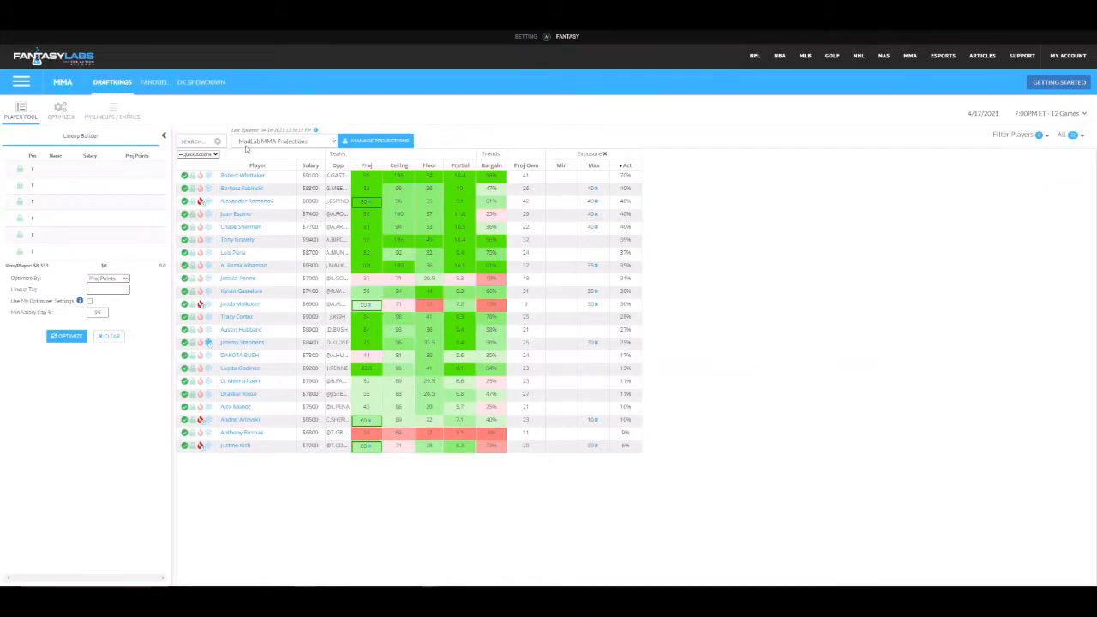
pyautogui.click(279, 17)
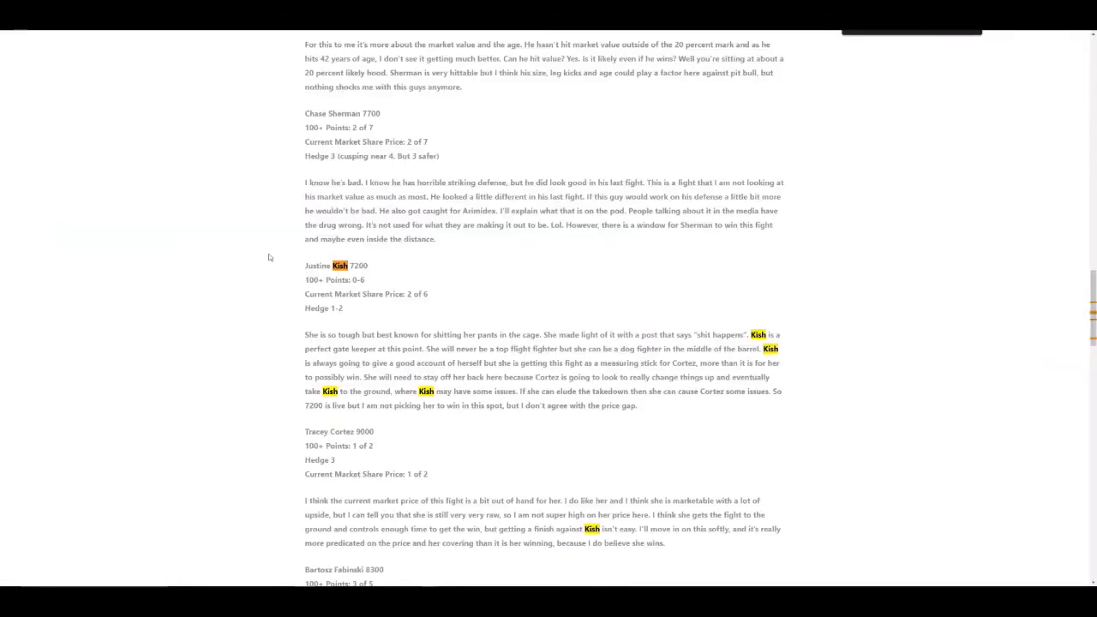
pyautogui.hotkey('ctrl', 'f')
pyautogui.write('bircha')
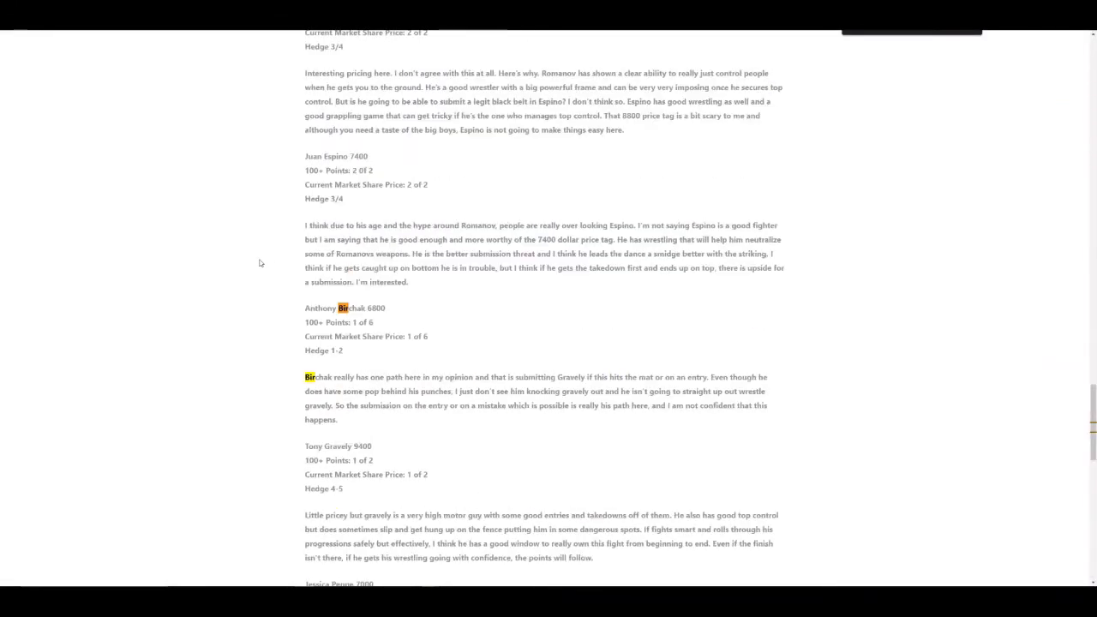
pyautogui.scroll(-1, 283, 322)
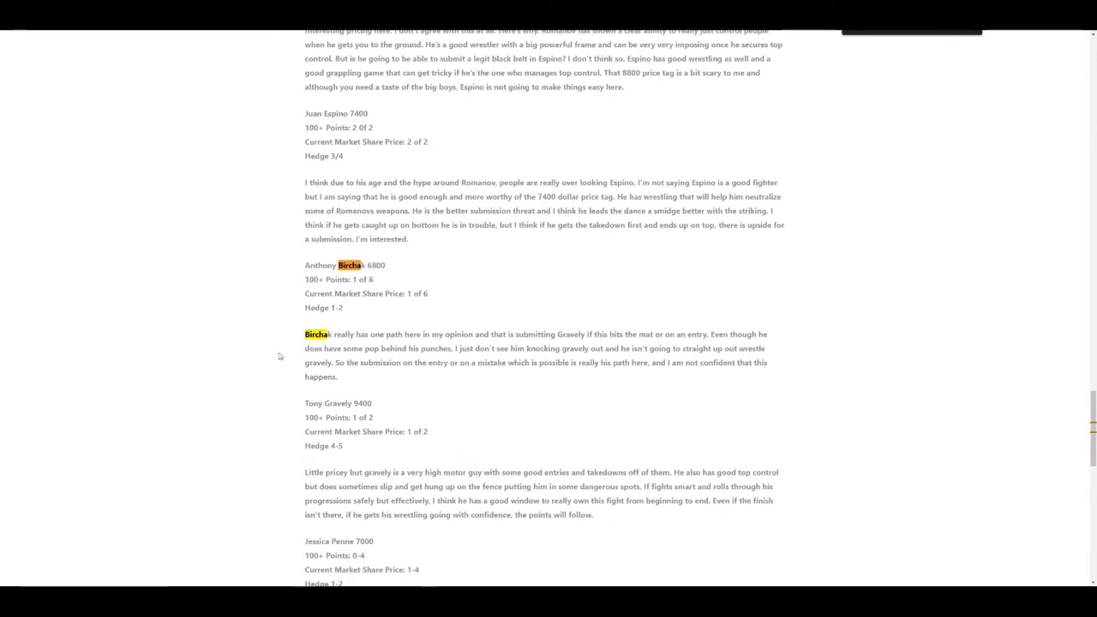
pyautogui.scroll(1, 282, 325)
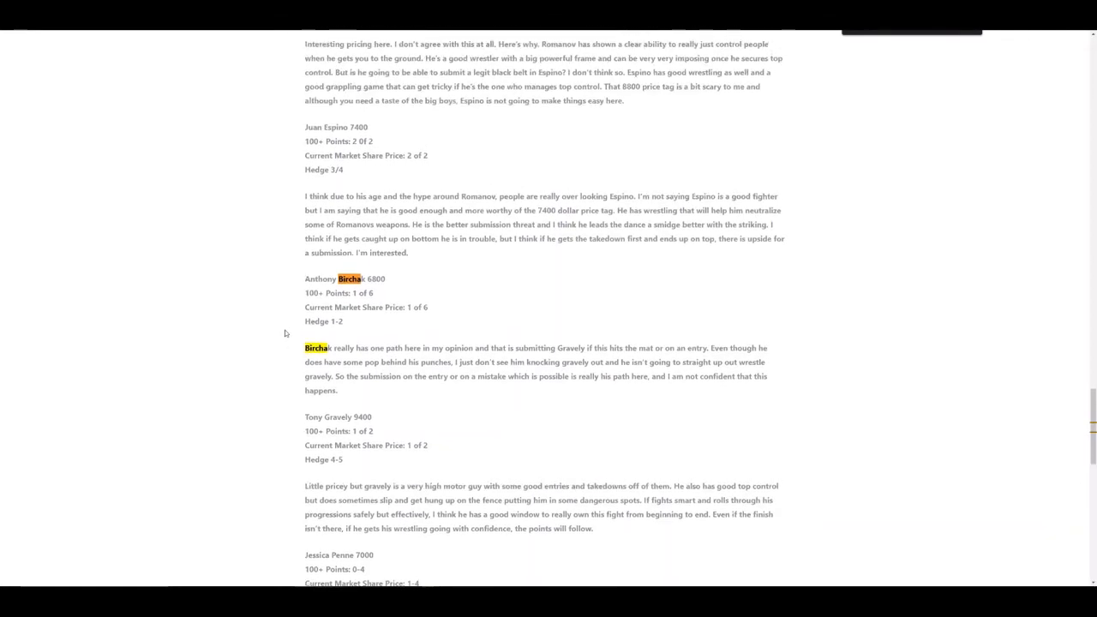
pyautogui.scroll(-1, 284, 327)
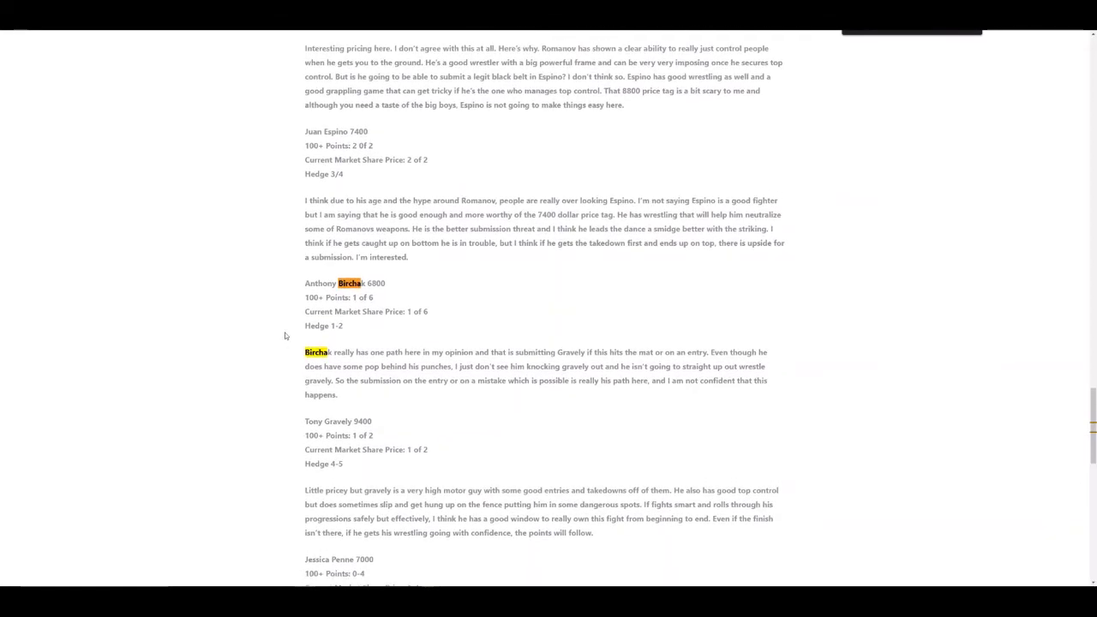
pyautogui.moveTo(294, 279); pyautogui.dragTo(480, 397)
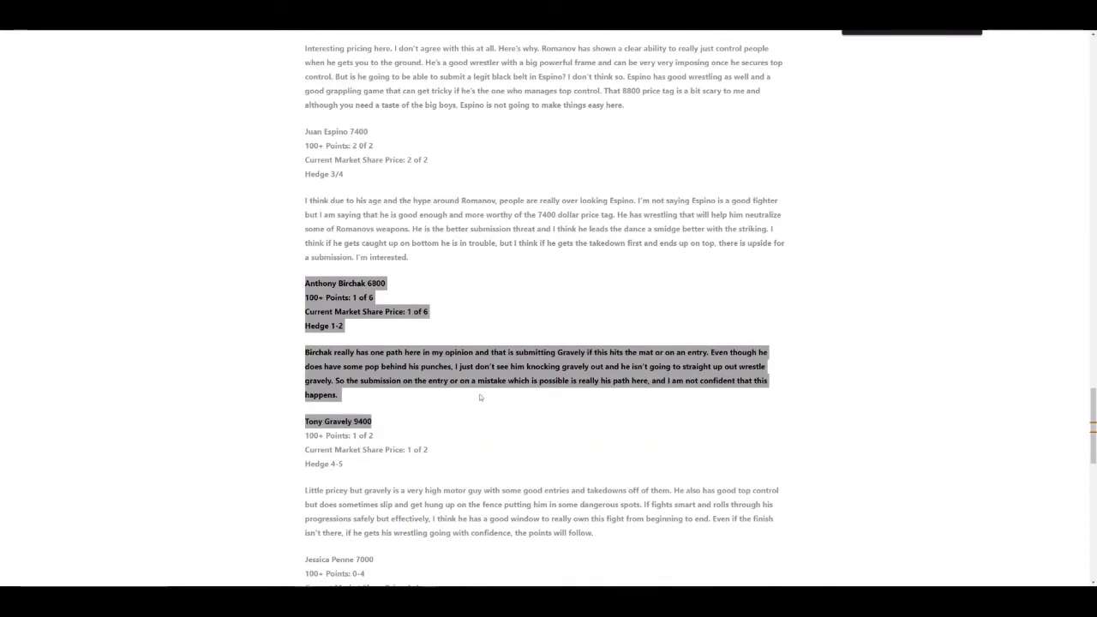
pyautogui.click(352, 402)
pyautogui.moveTo(352, 402); pyautogui.dragTo(276, 288)
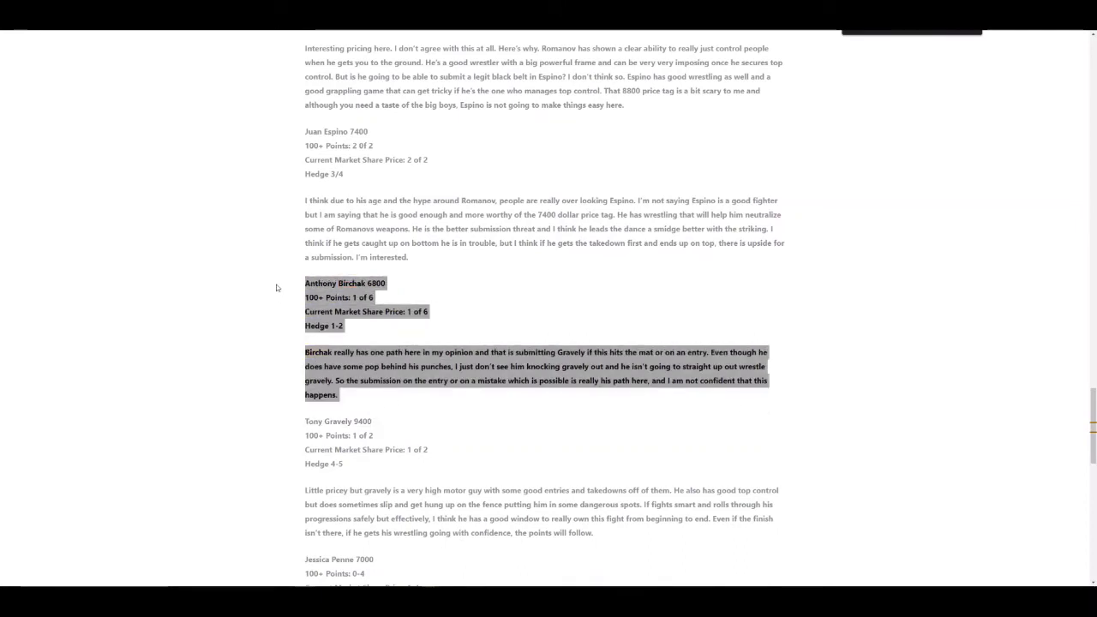
pyautogui.click(285, 279)
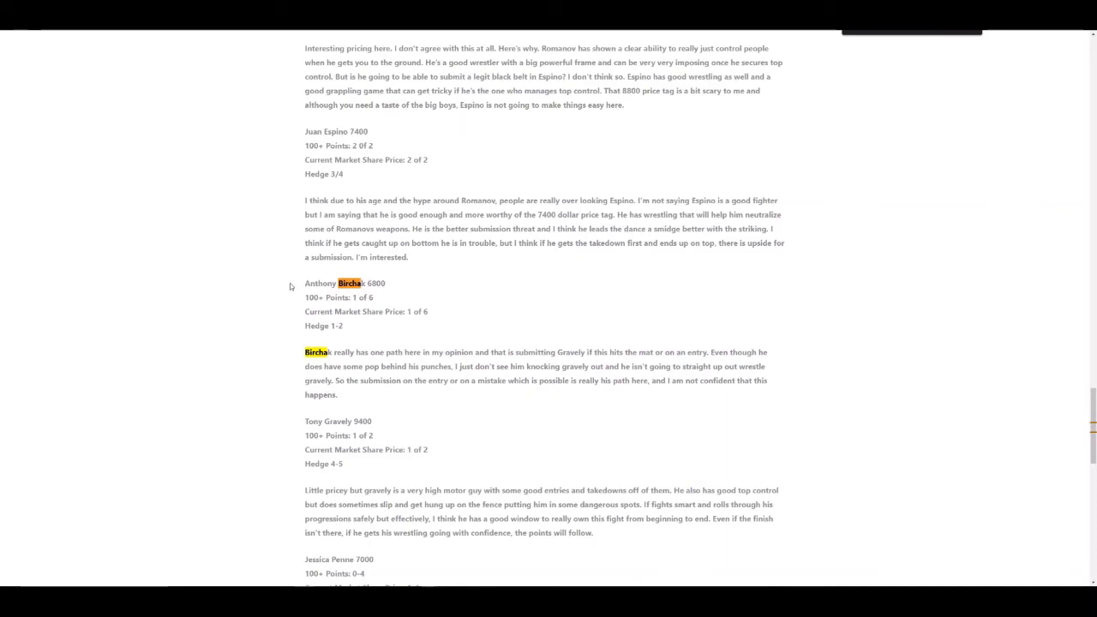
pyautogui.moveTo(290, 283); pyautogui.dragTo(799, 402)
pyautogui.click(361, 344)
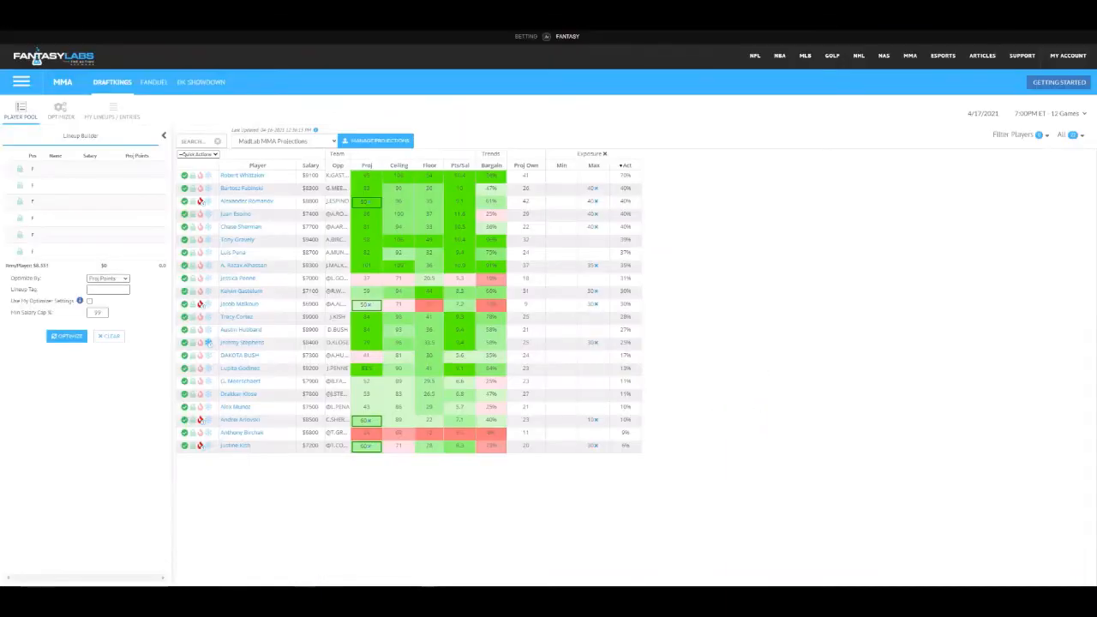
# Exclude Anthony Birchak from the player pool and sort the fighters by salary from lowest to highest.
pyautogui.click(184, 433)
pyautogui.click(310, 165)
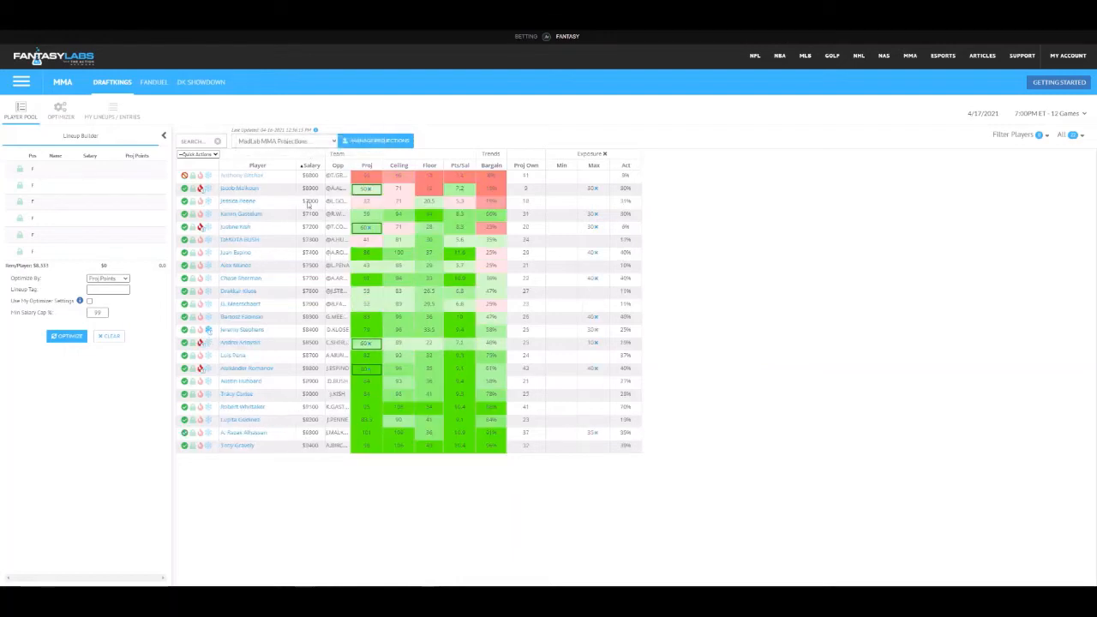
pyautogui.click(310, 165)
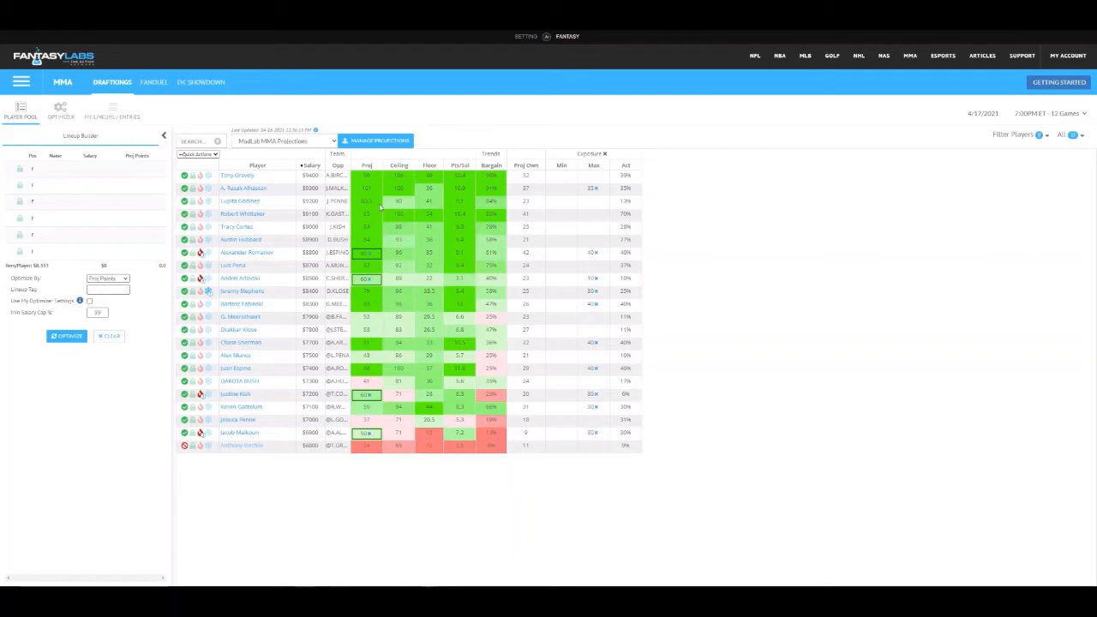
pyautogui.click(312, 167)
pyautogui.click(313, 168)
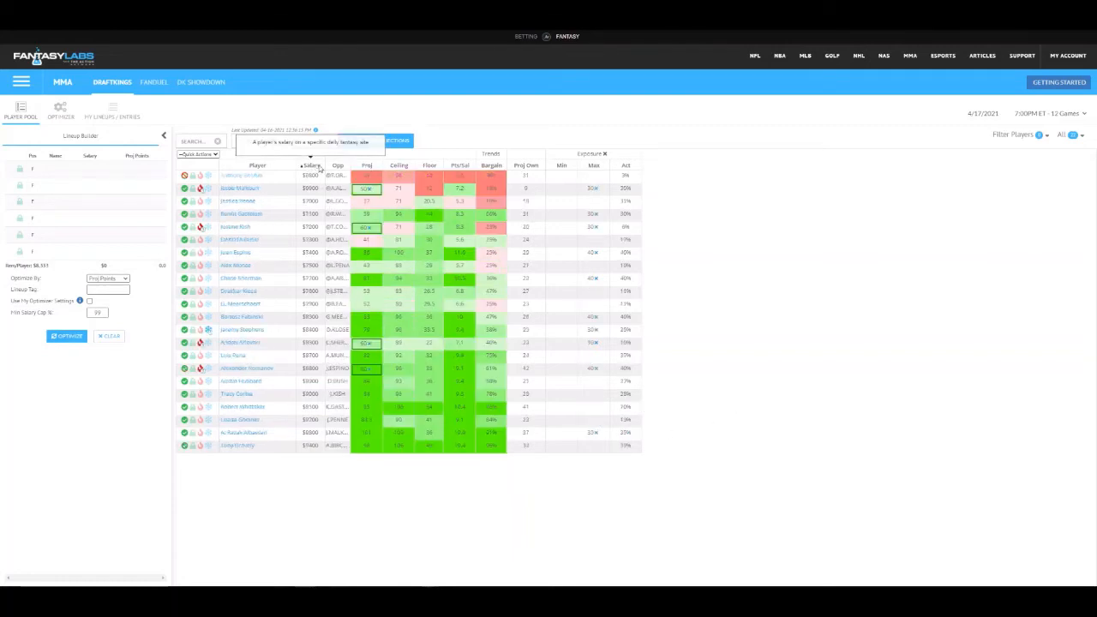
# Sort the fighters by salary from highest to lowest and search the fight write-ups for "godinez" to read Lupita Godinez's analysis and hedge rating.
pyautogui.click(314, 169)
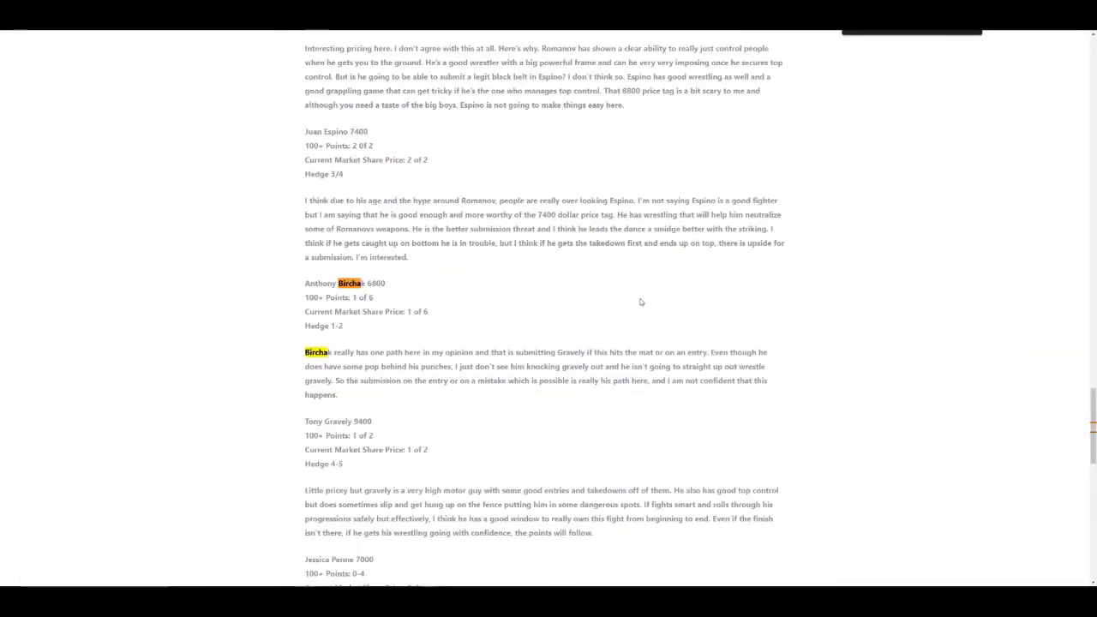
pyautogui.write('god')
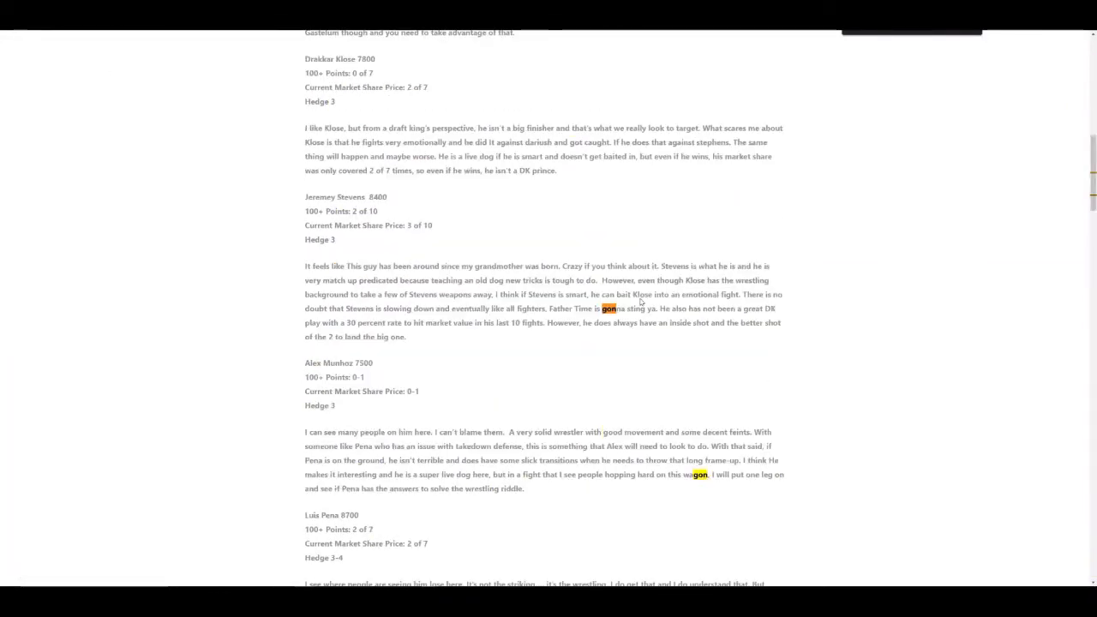
pyautogui.write('inez')
pyautogui.scroll(-2, 671, 394)
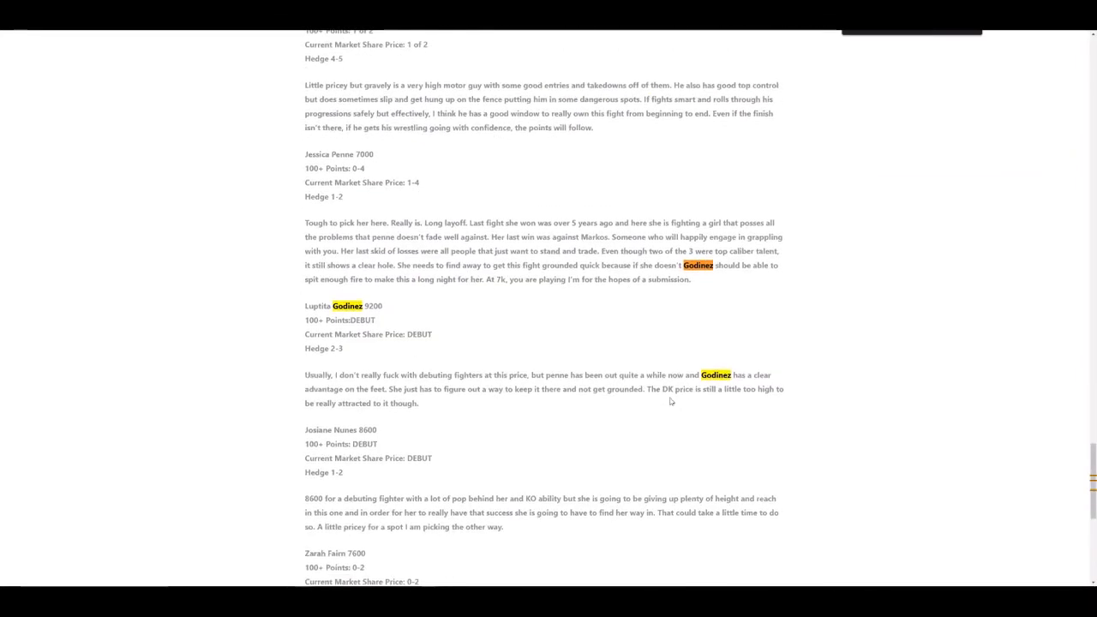
pyautogui.scroll(1, 463, 325)
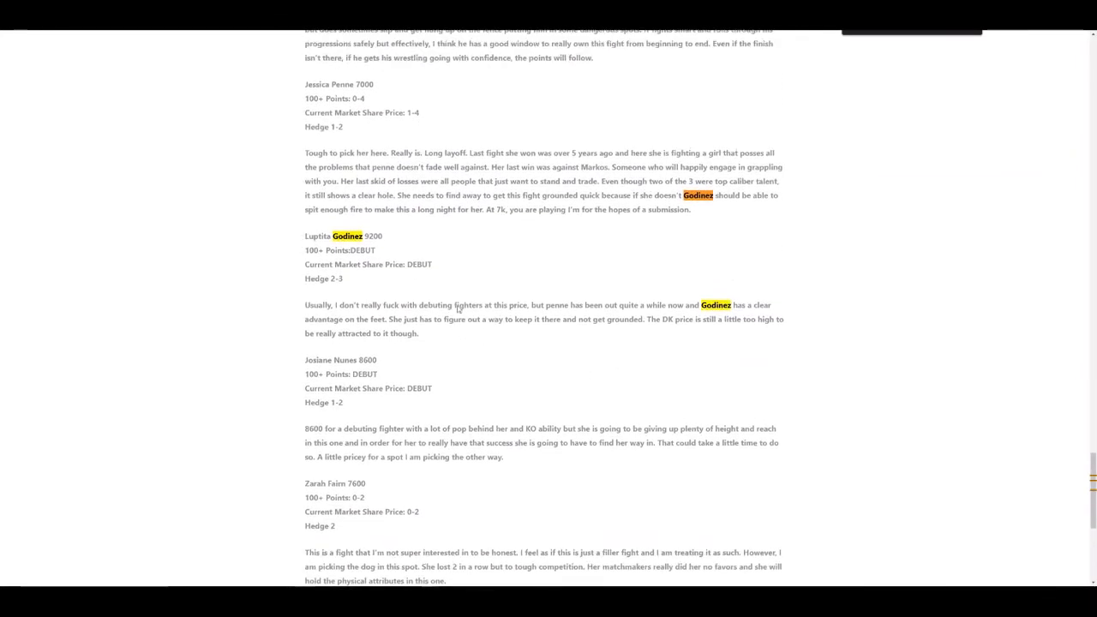
pyautogui.moveTo(346, 297); pyautogui.dragTo(301, 295)
pyautogui.click(288, 328)
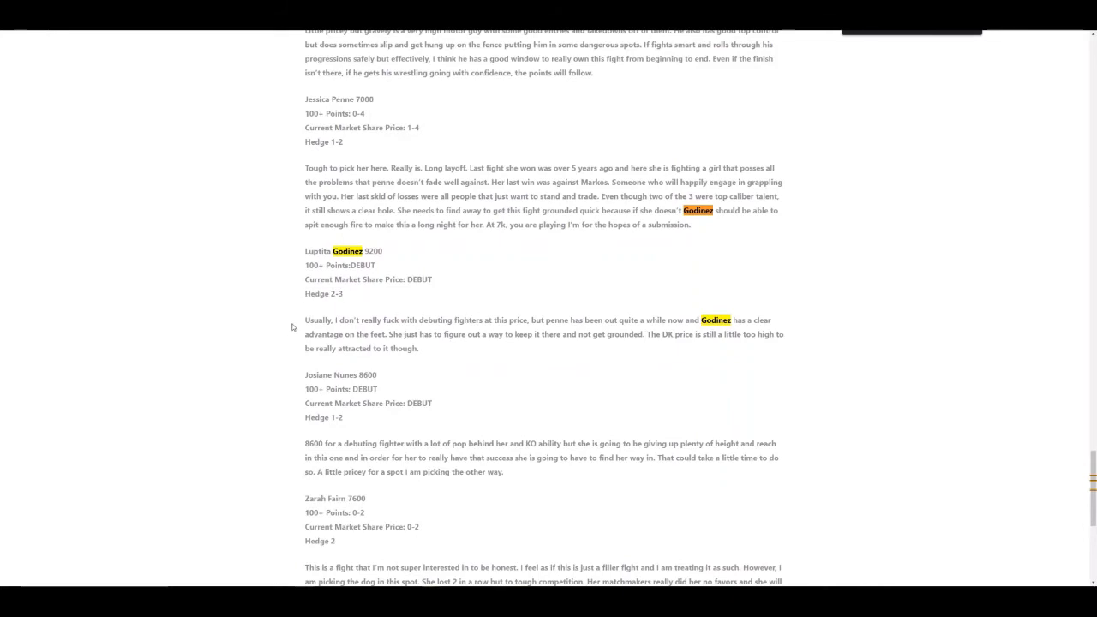
pyautogui.scroll(1, 300, 350)
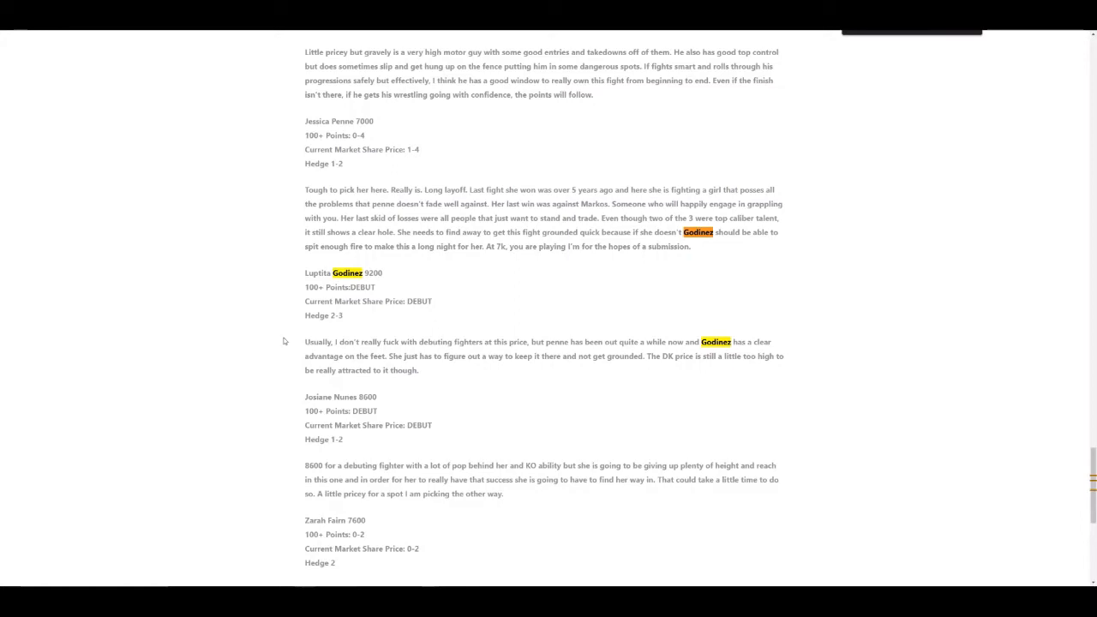
pyautogui.scroll(1, 283, 334)
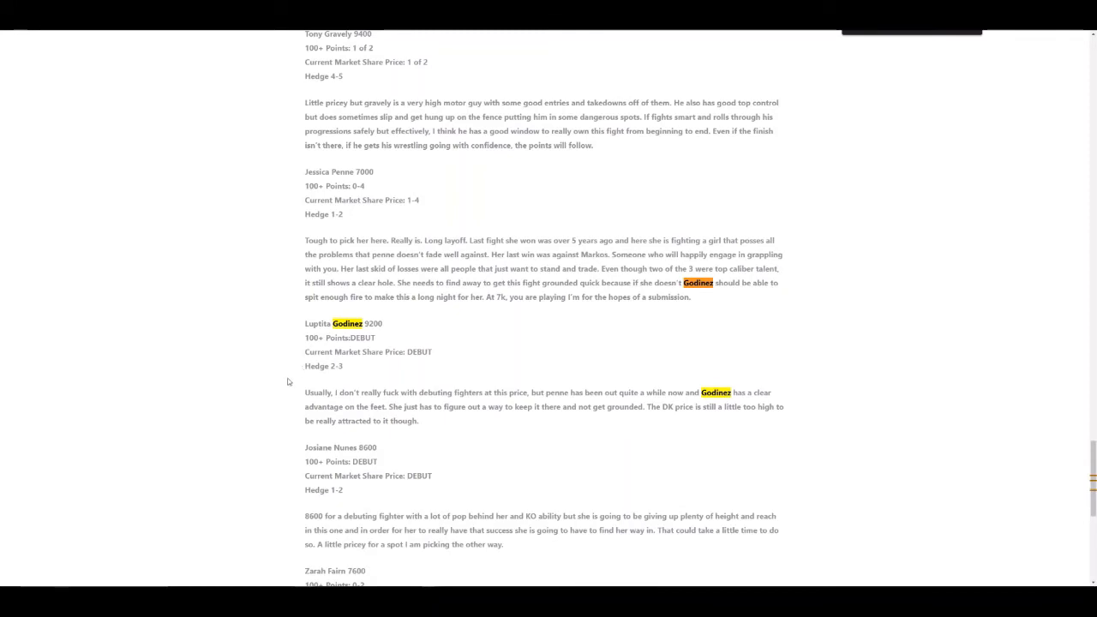
pyautogui.scroll(1, 290, 374)
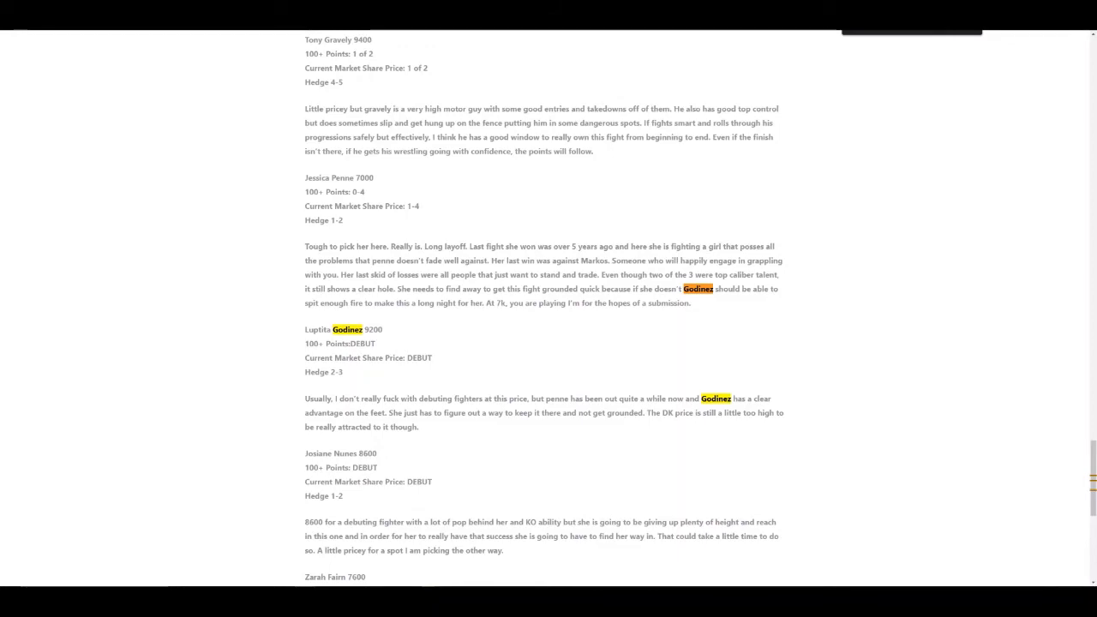
# Examine Lupita Godinez's professional fight record on Tapology, including the bout details of her 2020.10.30 win, and return to the fight write-ups.
pyautogui.moveTo(1096, 48); pyautogui.dragTo(205, 65)
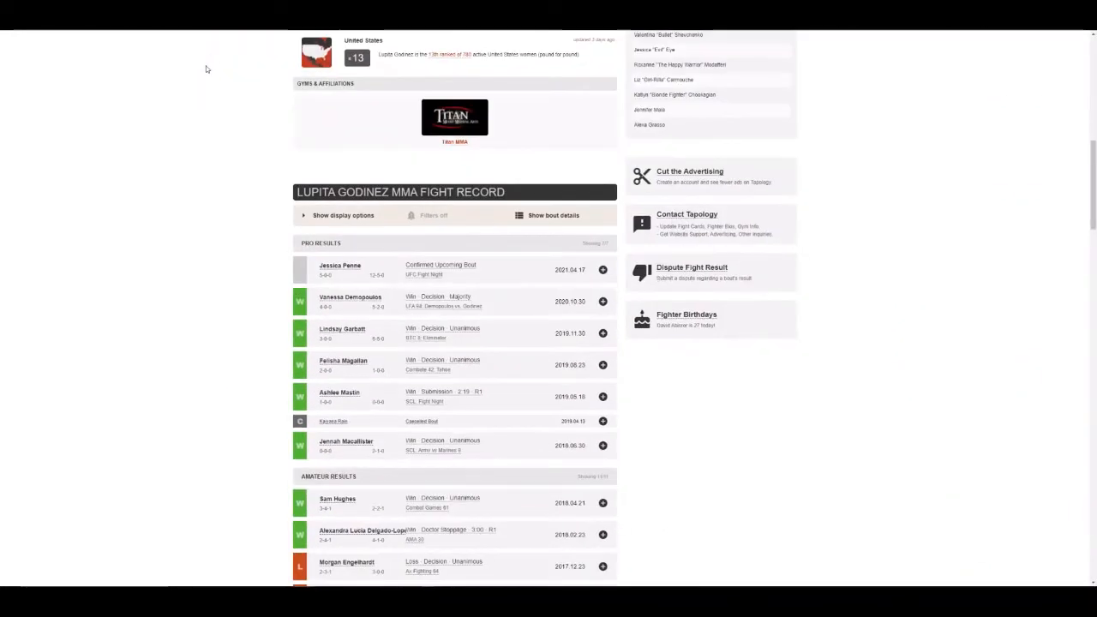
pyautogui.scroll(-1, 259, 292)
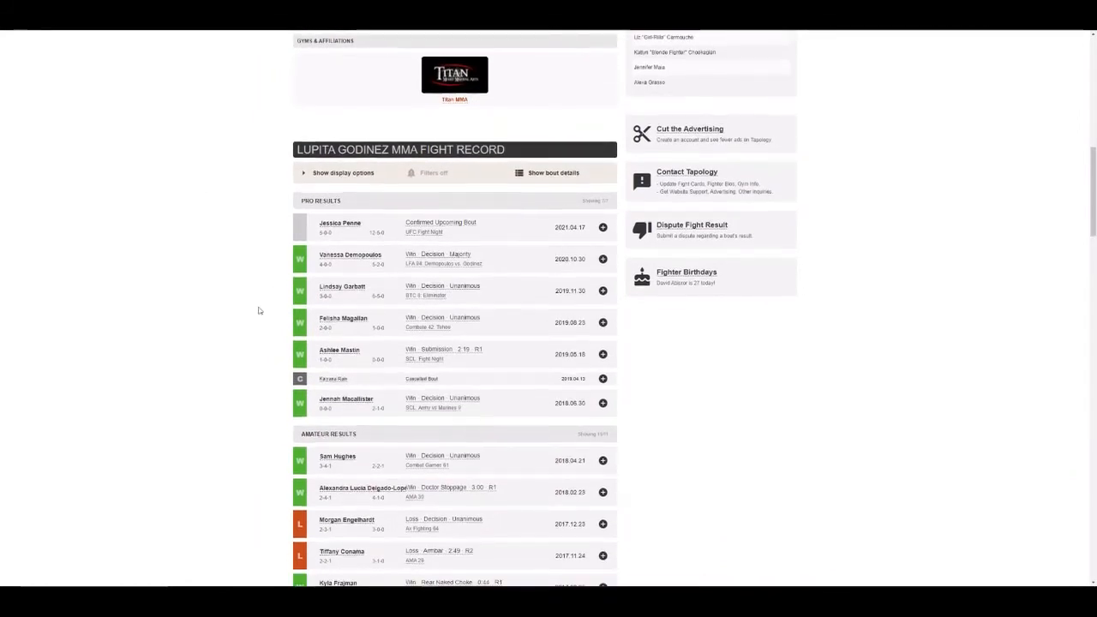
pyautogui.scroll(1, 257, 306)
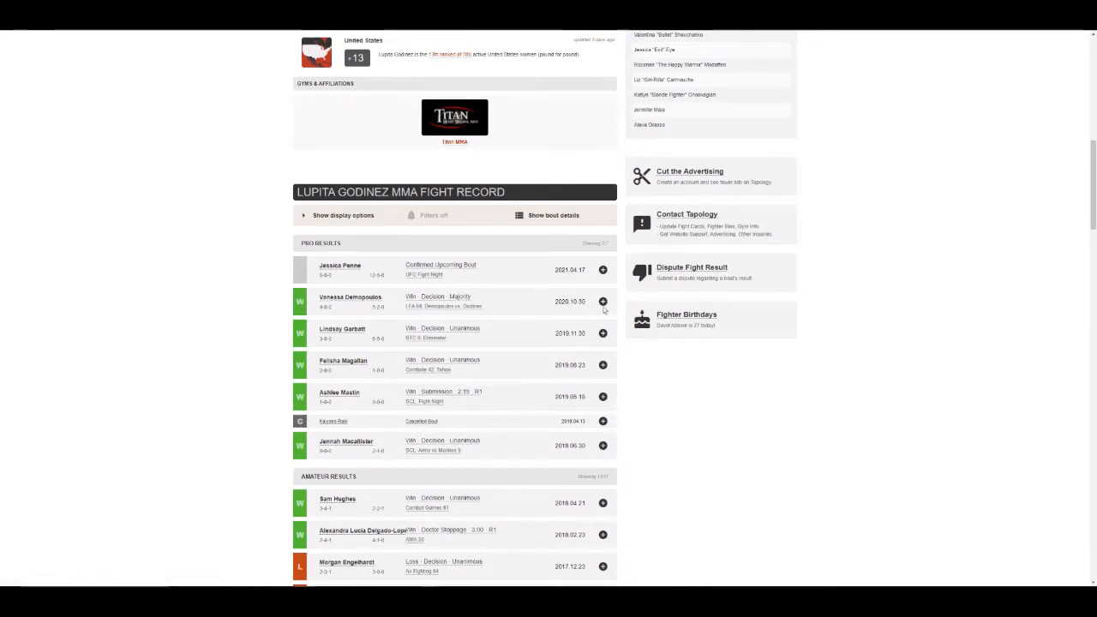
pyautogui.click(603, 302)
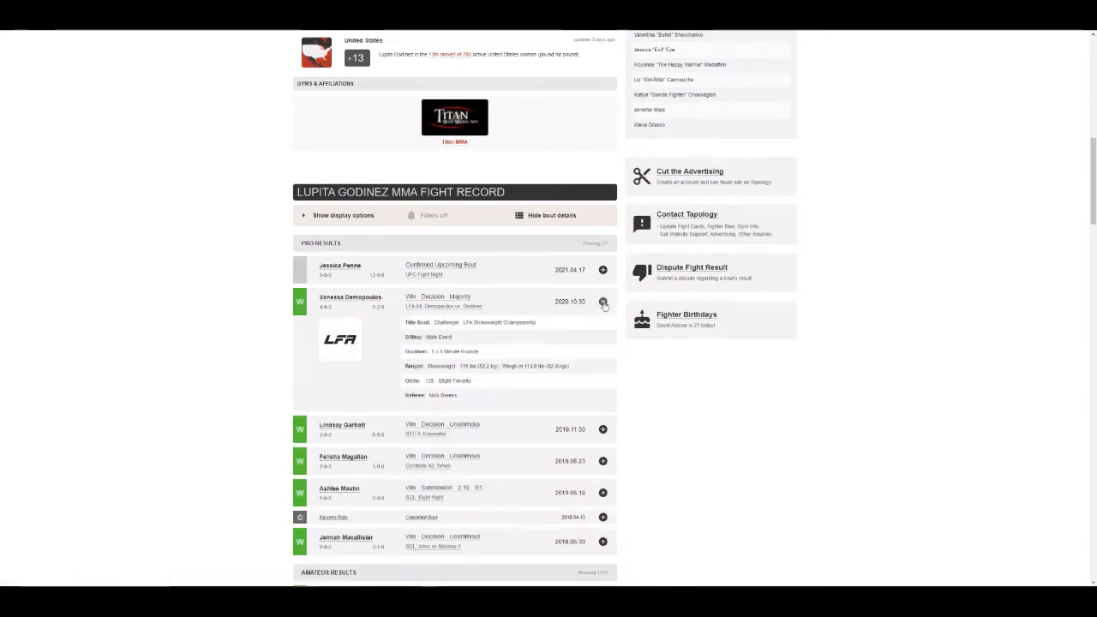
pyautogui.click(603, 303)
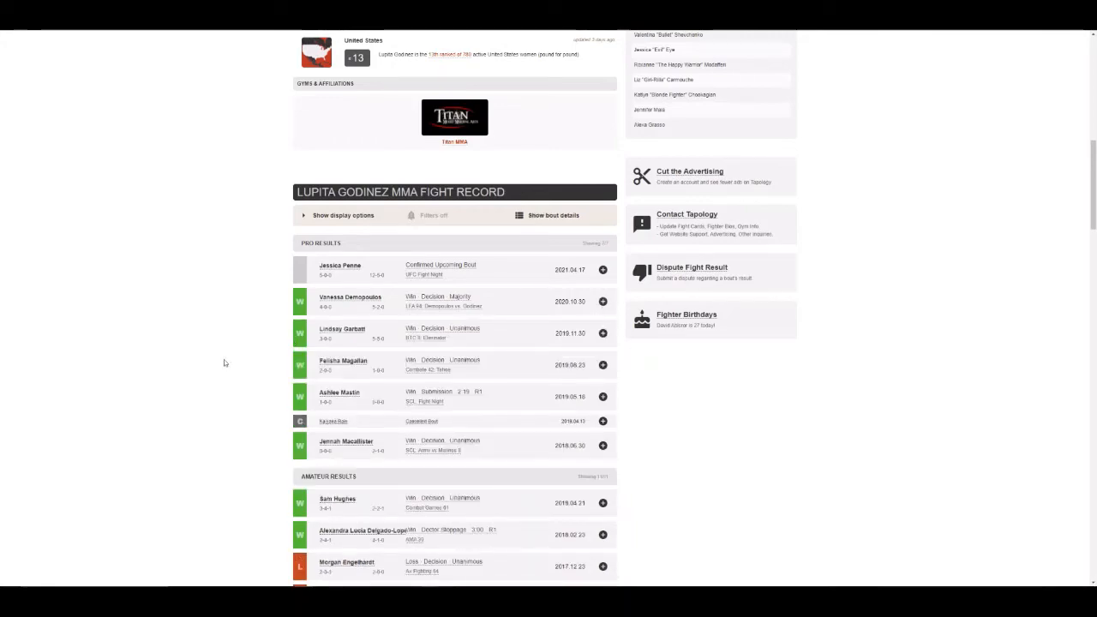
pyautogui.scroll(3, 226, 361)
pyautogui.scroll(1, 239, 373)
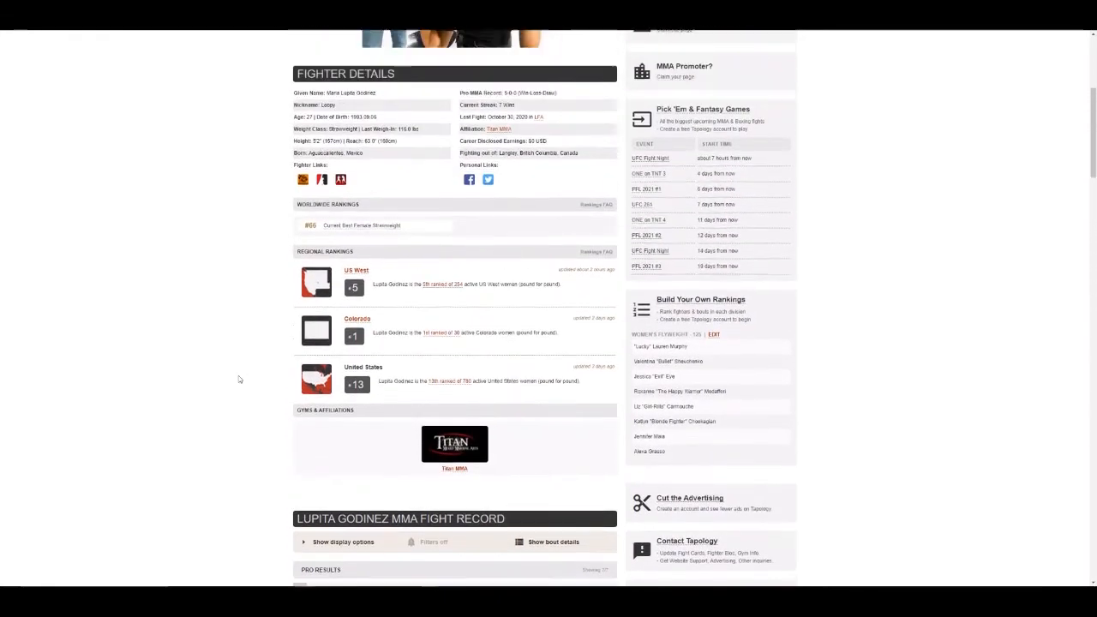
pyautogui.scroll(1, 239, 360)
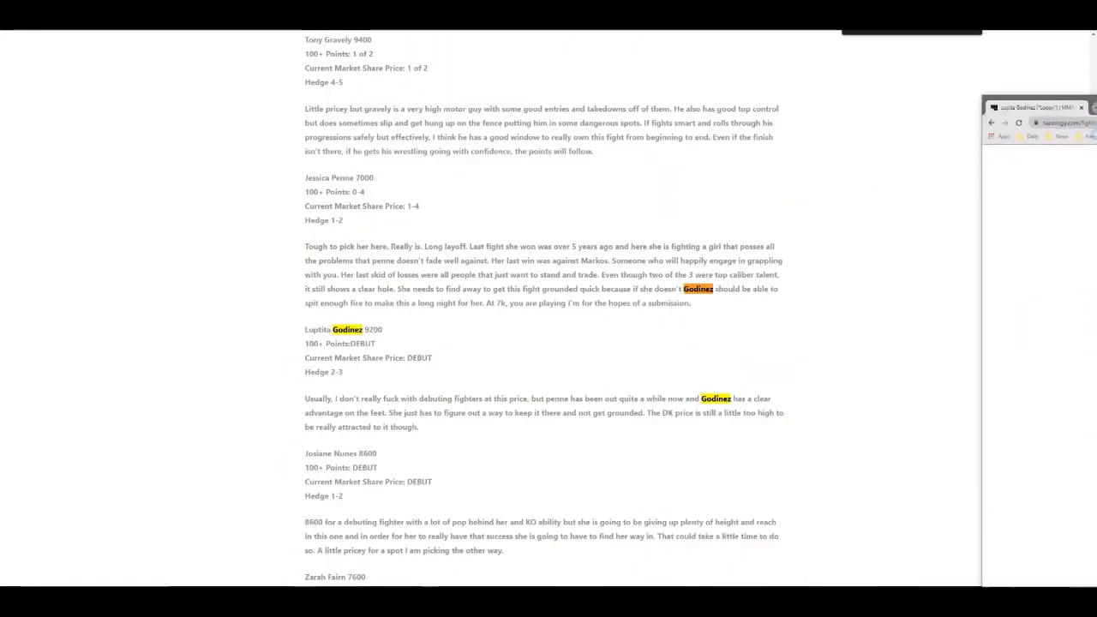
pyautogui.scroll(-1, 146, 36)
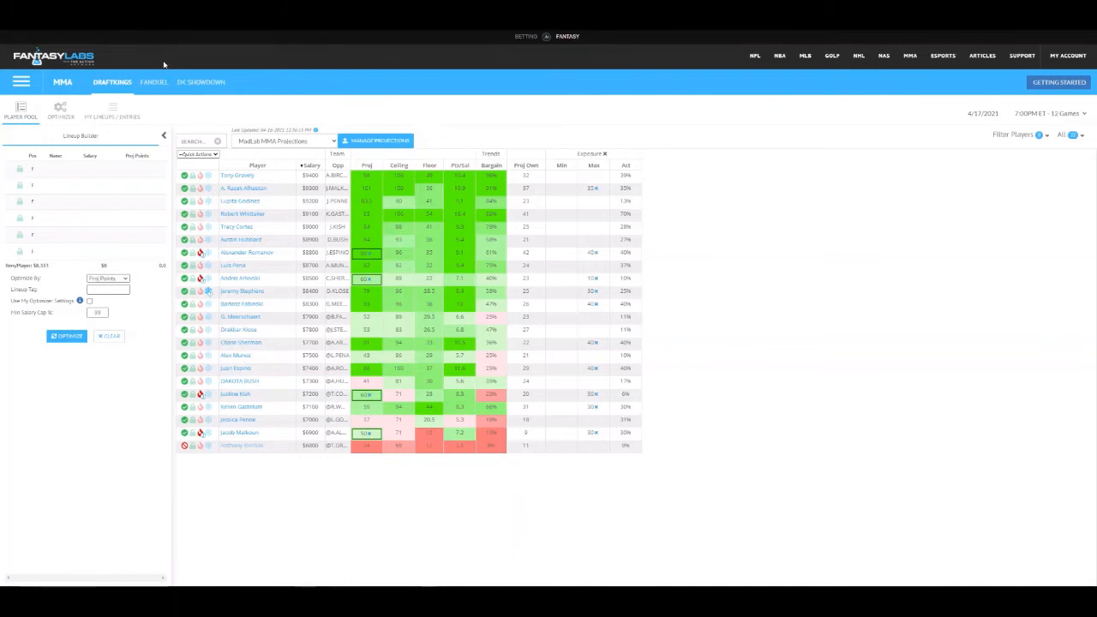
pyautogui.click(194, 203)
pyautogui.click(193, 203)
pyautogui.click(185, 202)
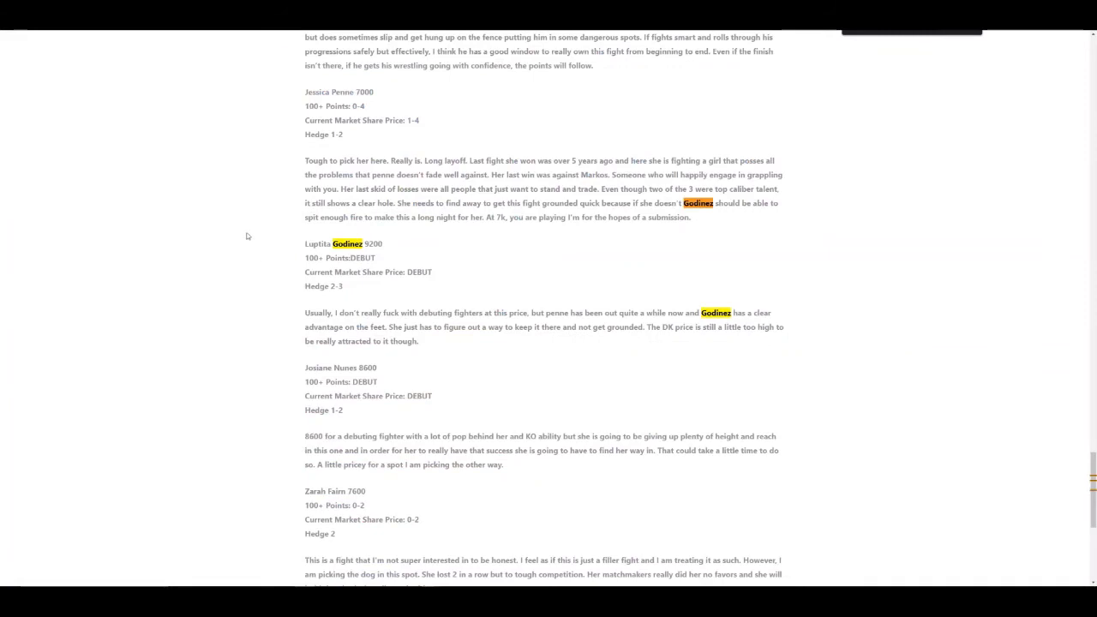
pyautogui.scroll(-1, 259, 230)
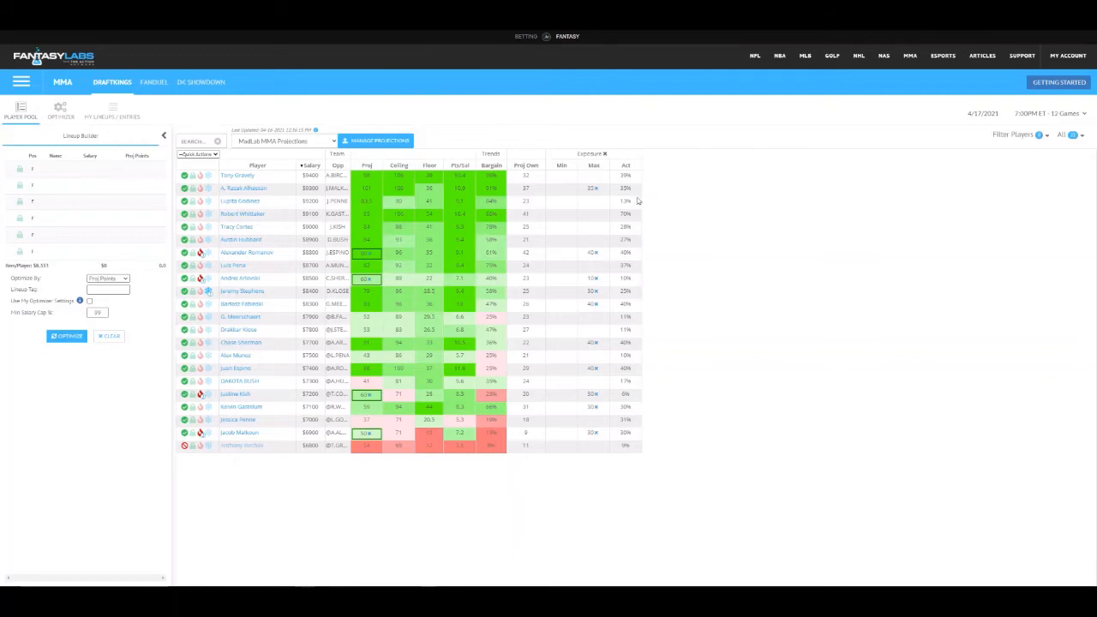
# Sort the player pool by actual exposure from lowest to highest and search the fight write-ups for "Mun" to find Alex Munhoz.
pyautogui.click(626, 166)
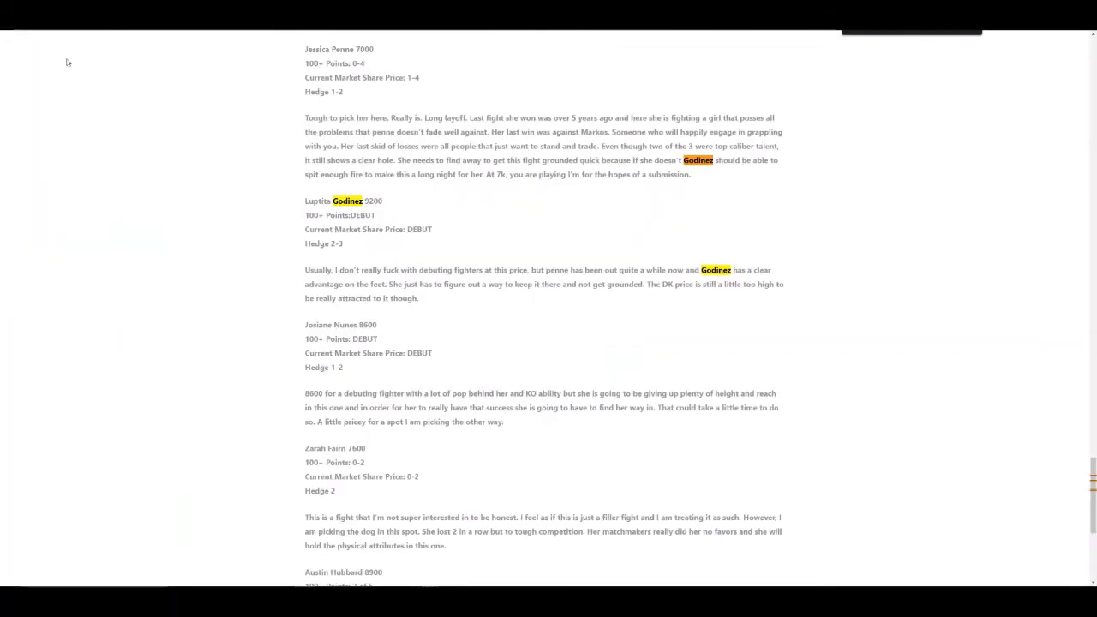
pyautogui.write('Mun')
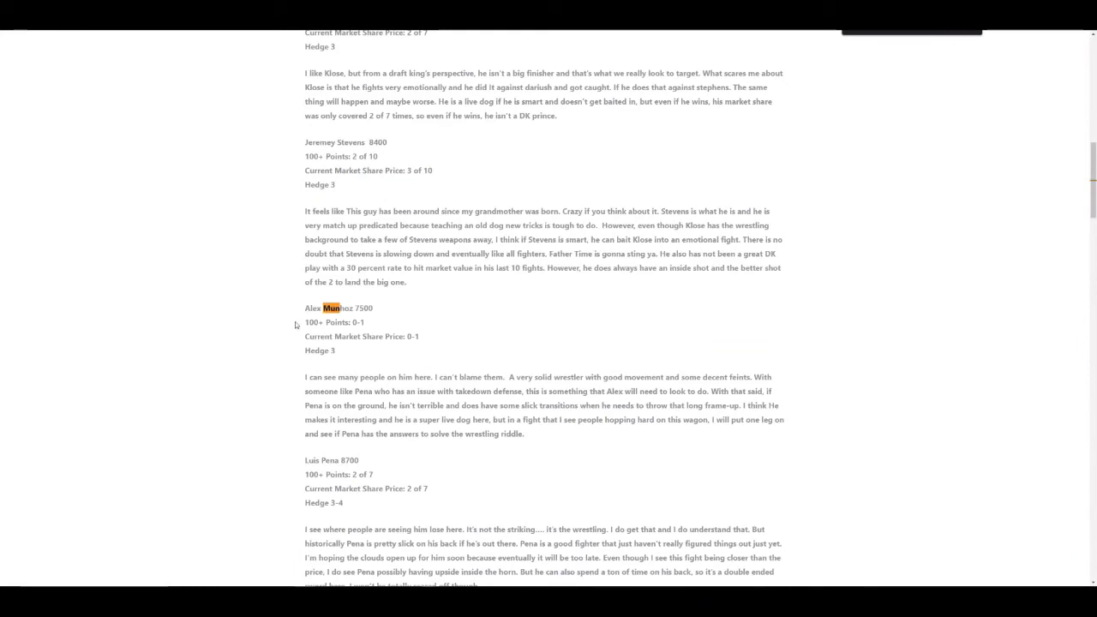
pyautogui.scroll(-1, 291, 324)
pyautogui.scroll(-1, 289, 324)
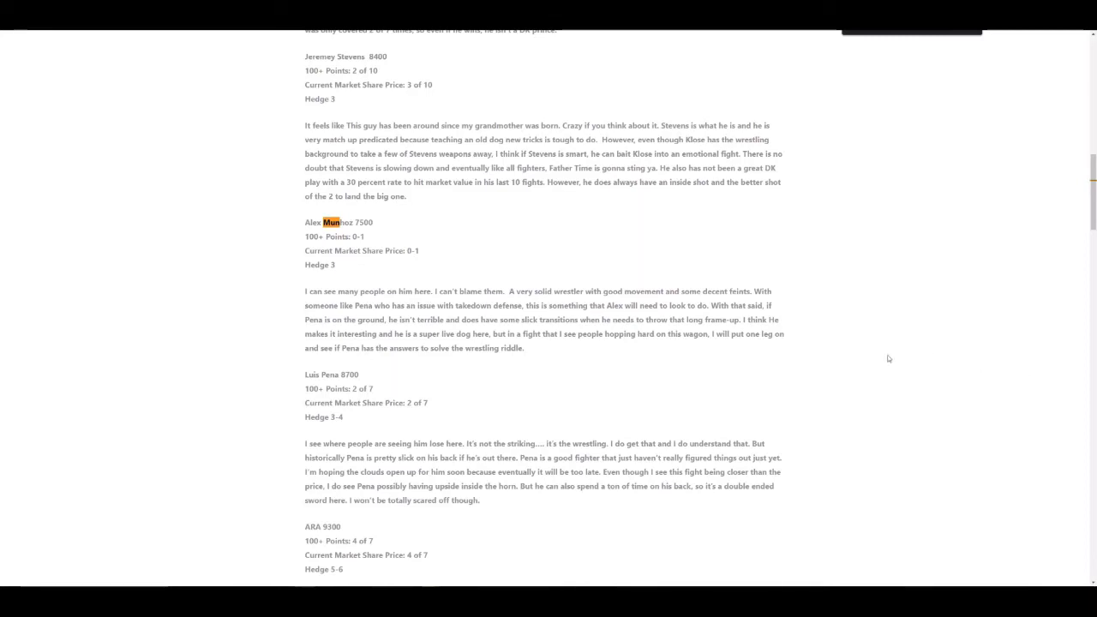
# Examine Alex Munhoz's price, 100+ points history, market share and hedge rating in the fight write-ups.
pyautogui.moveTo(335, 268); pyautogui.dragTo(295, 270)
pyautogui.click(291, 274)
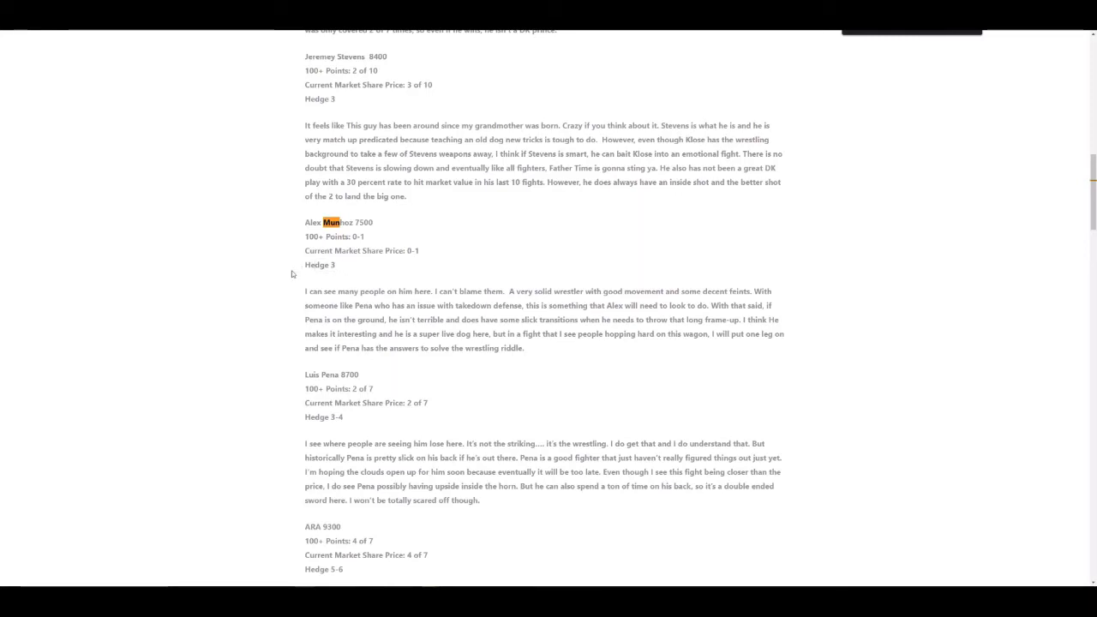
pyautogui.moveTo(377, 226); pyautogui.dragTo(354, 223)
pyautogui.click(364, 223)
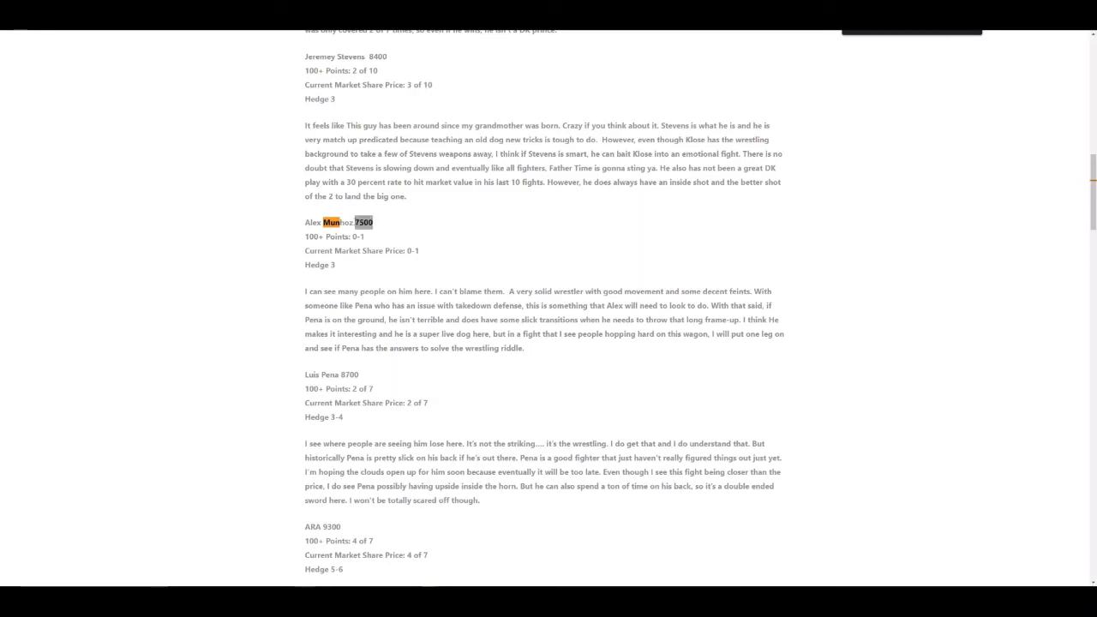
pyautogui.click(816, 284)
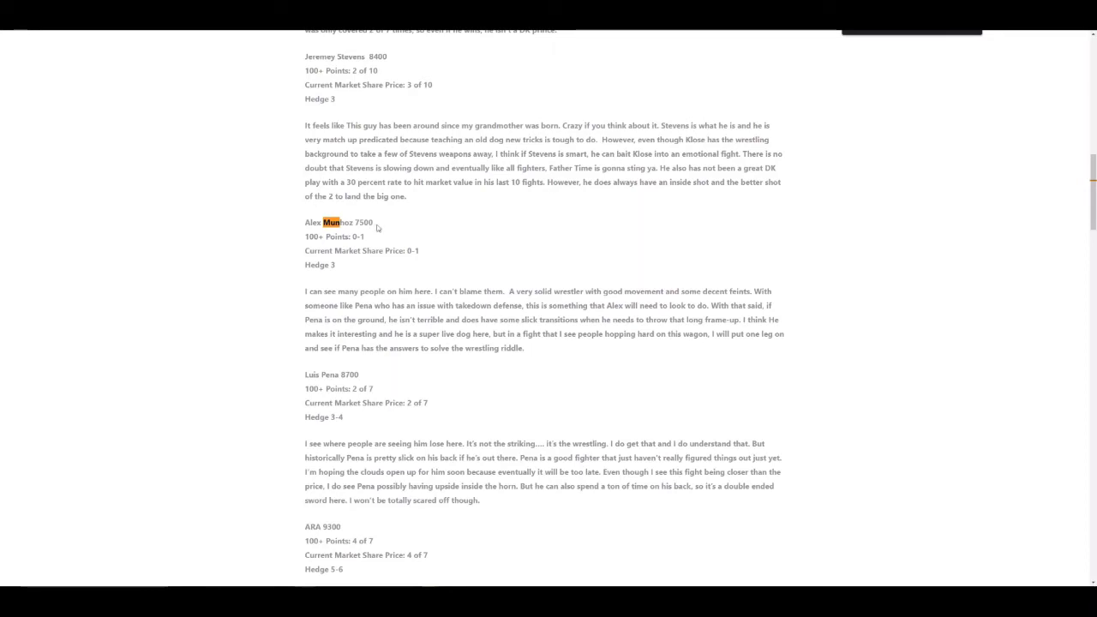
pyautogui.moveTo(377, 227); pyautogui.dragTo(289, 225)
pyautogui.click(286, 210)
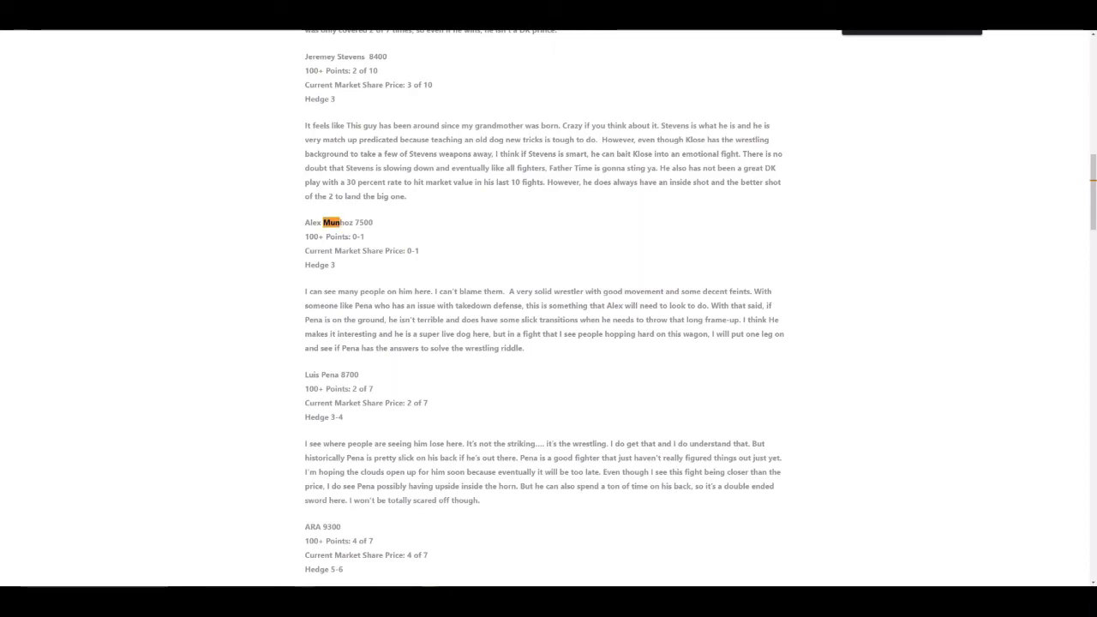
pyautogui.moveTo(338, 269); pyautogui.dragTo(289, 214)
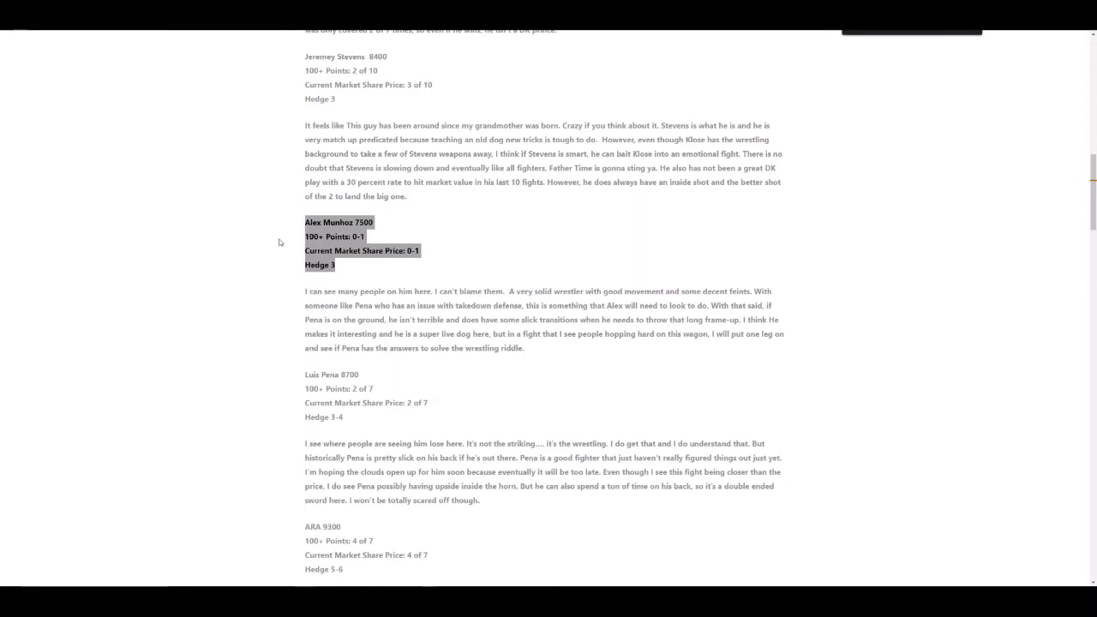
pyautogui.click(282, 241)
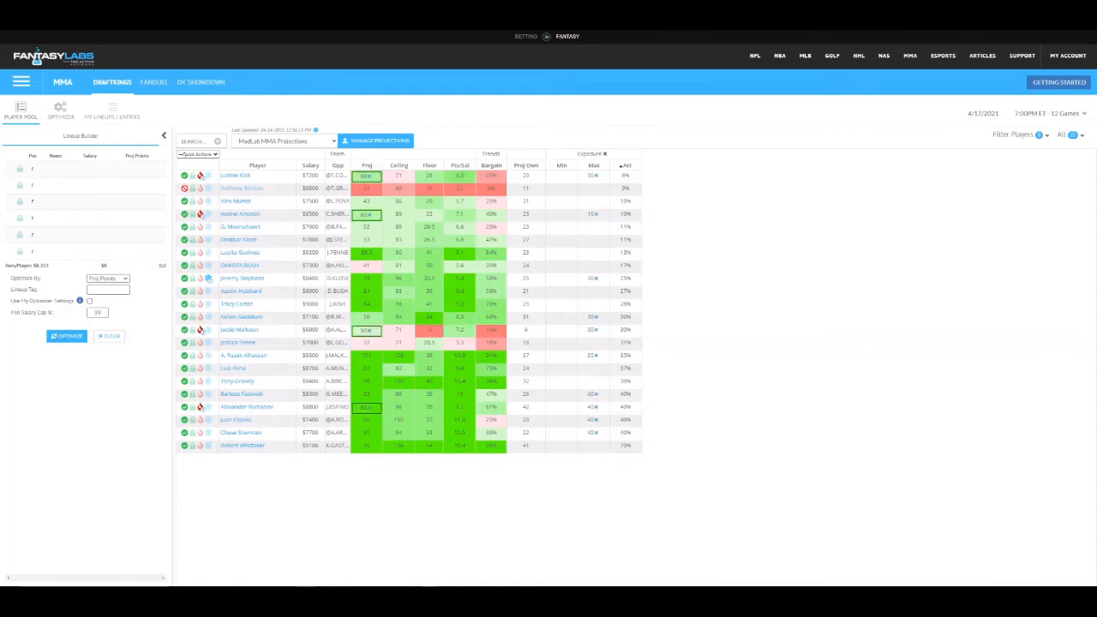
# Give Alex Munoz a maximum exposure of 30 and a projection of 60, and regenerate the 150 lineups.
pyautogui.hotkey('ctrl', 'Tab')
pyautogui.hotkey('ctrl', 'shift', 'Tab')
pyautogui.click(591, 201)
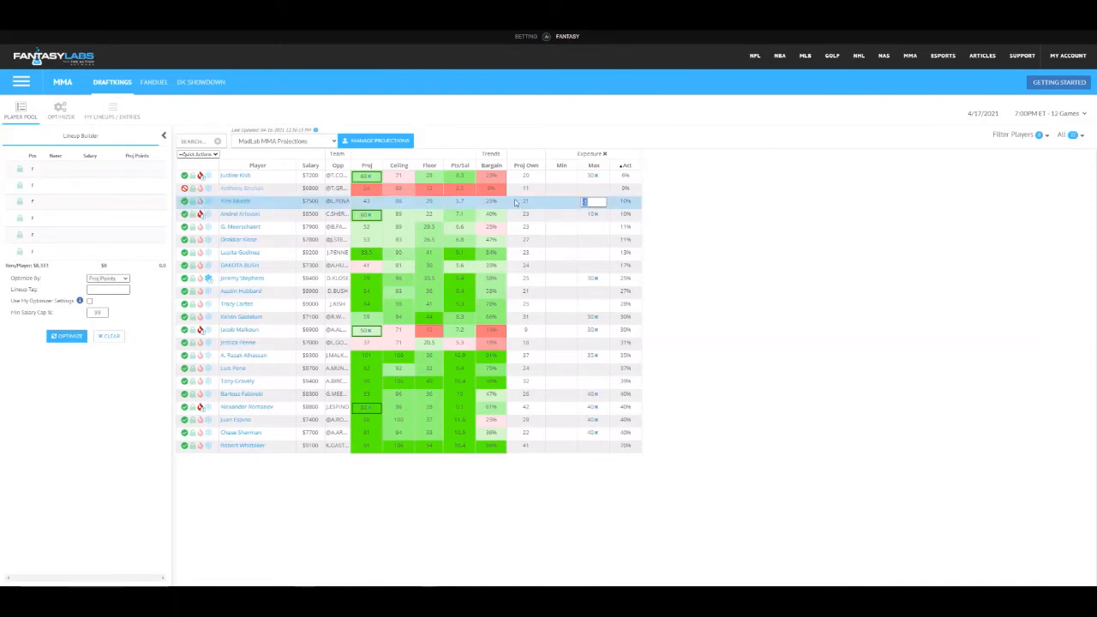
pyautogui.write('30')
pyautogui.click(736, 207)
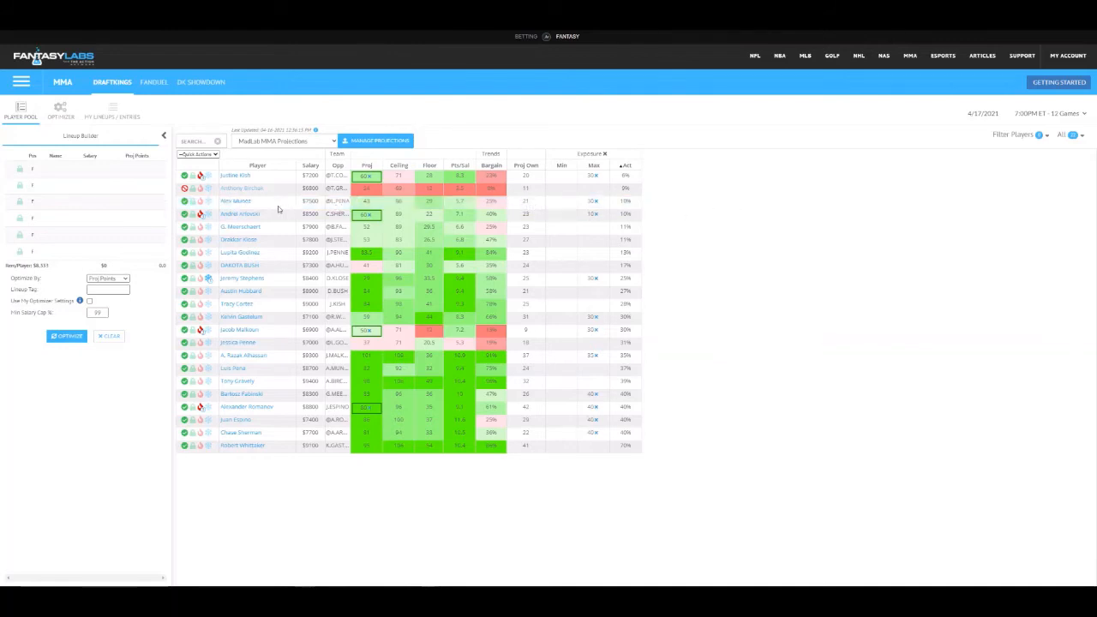
pyautogui.click(368, 203)
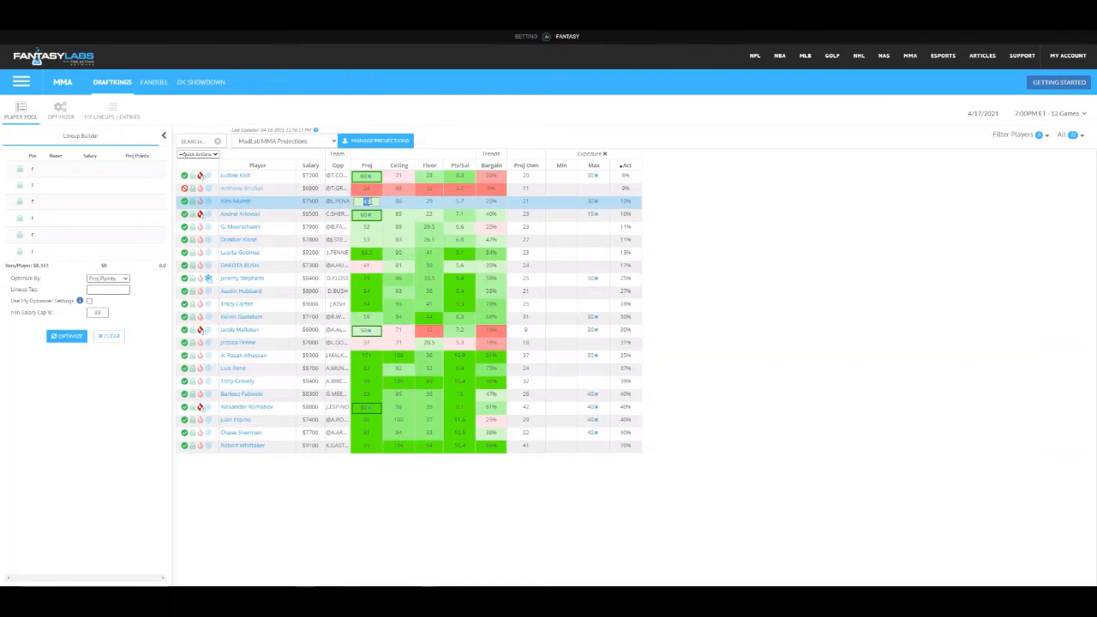
pyautogui.write('60')
pyautogui.click(897, 253)
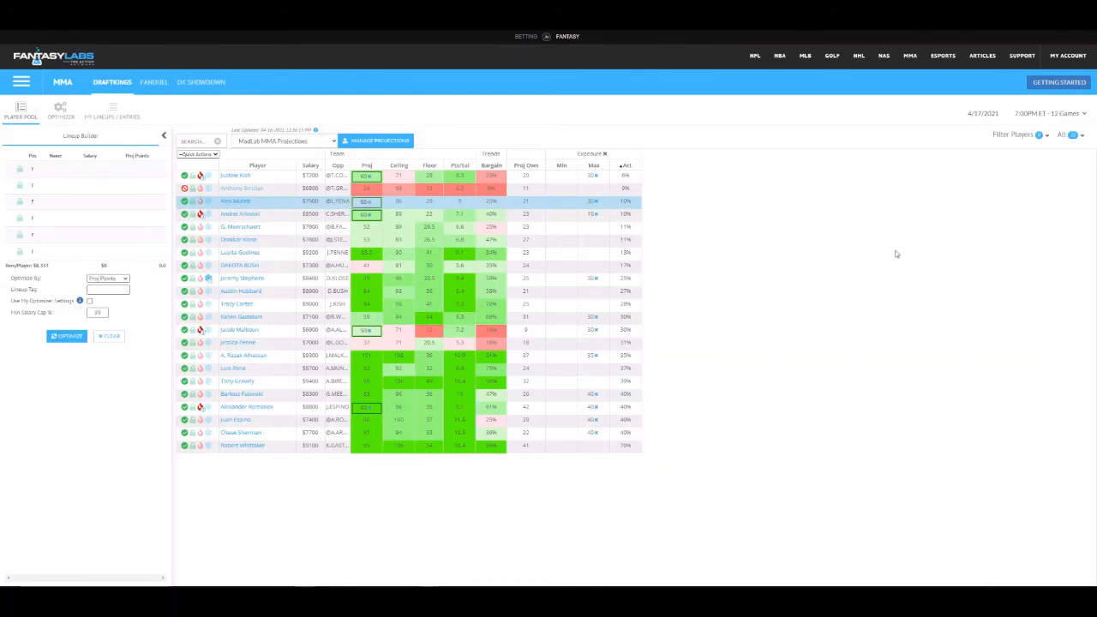
pyautogui.click(60, 109)
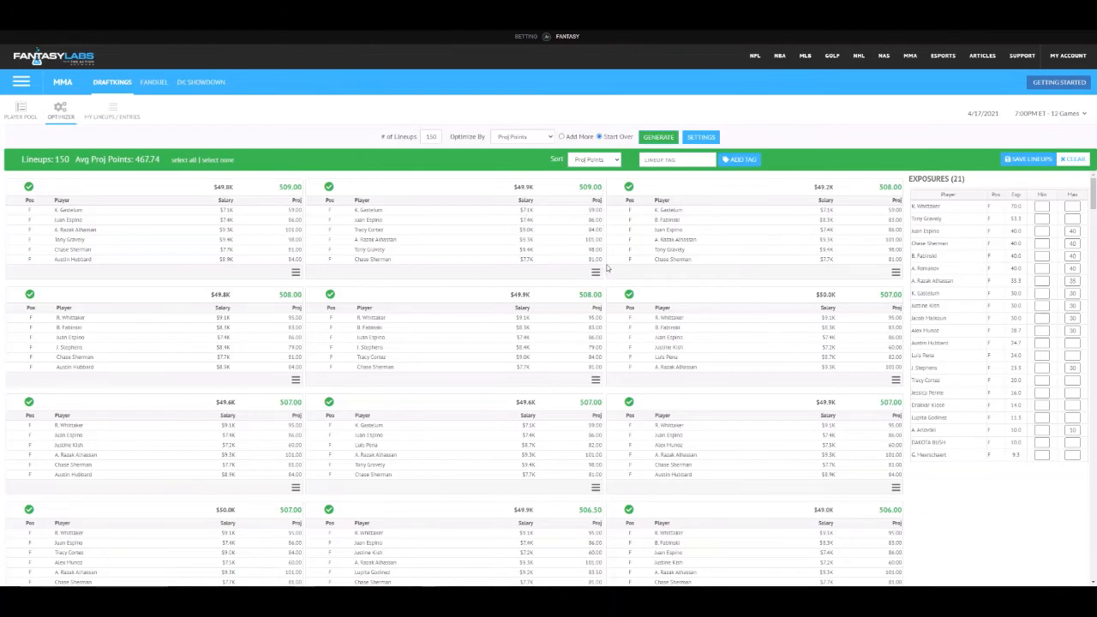
# Return to the player pool and search the fight write-ups for "meer" to read Gerald Meerschaert's price, hedge rating and analysis.
pyautogui.click(19, 109)
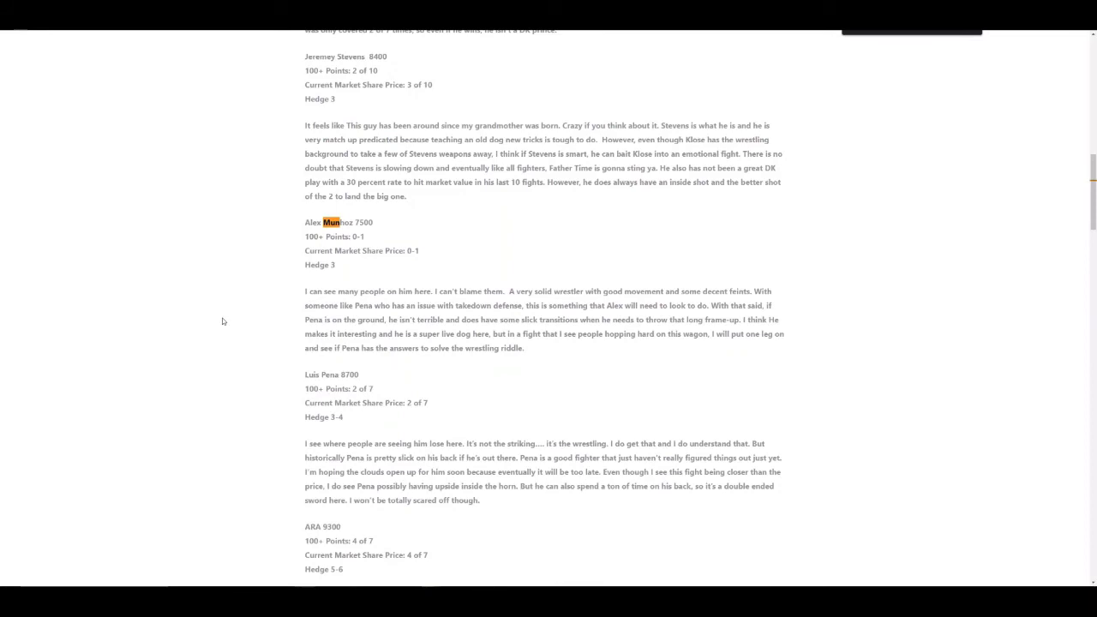
pyautogui.write('me')
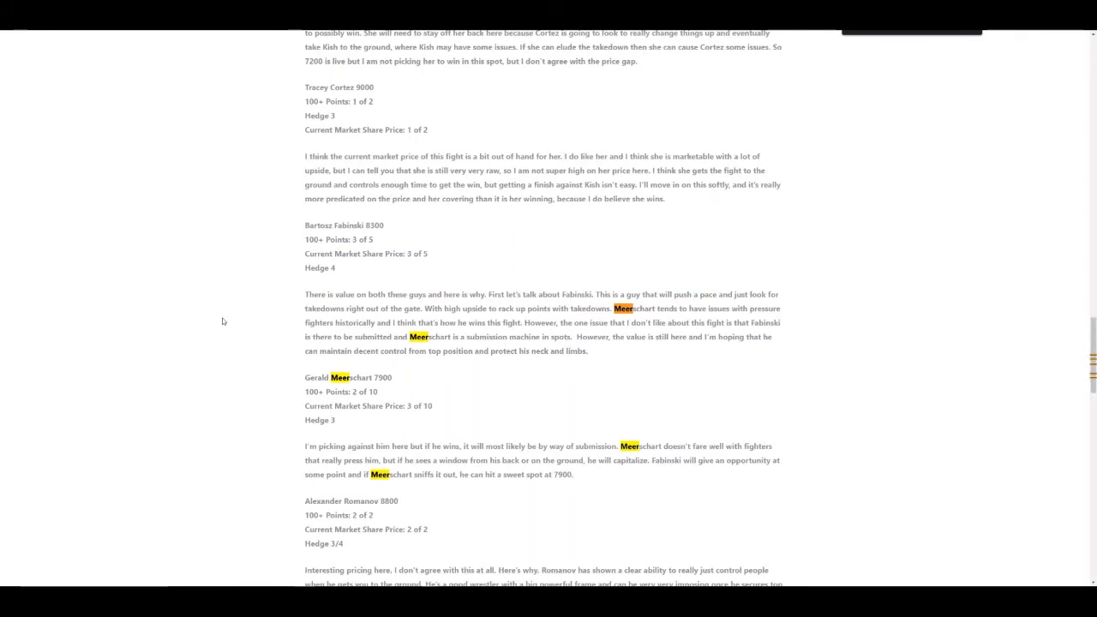
pyautogui.scroll(-2, 257, 318)
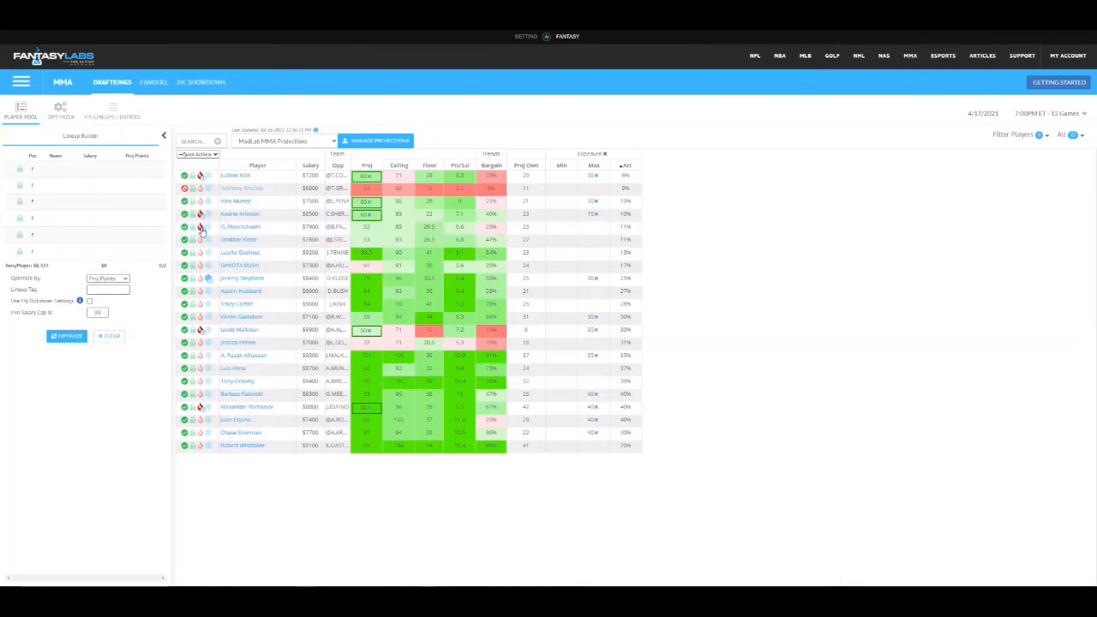
# Give G. Meerschaert a projection of 60 and a maximum exposure of 30, and open the optimizer.
pyautogui.click(366, 228)
pyautogui.write('6')
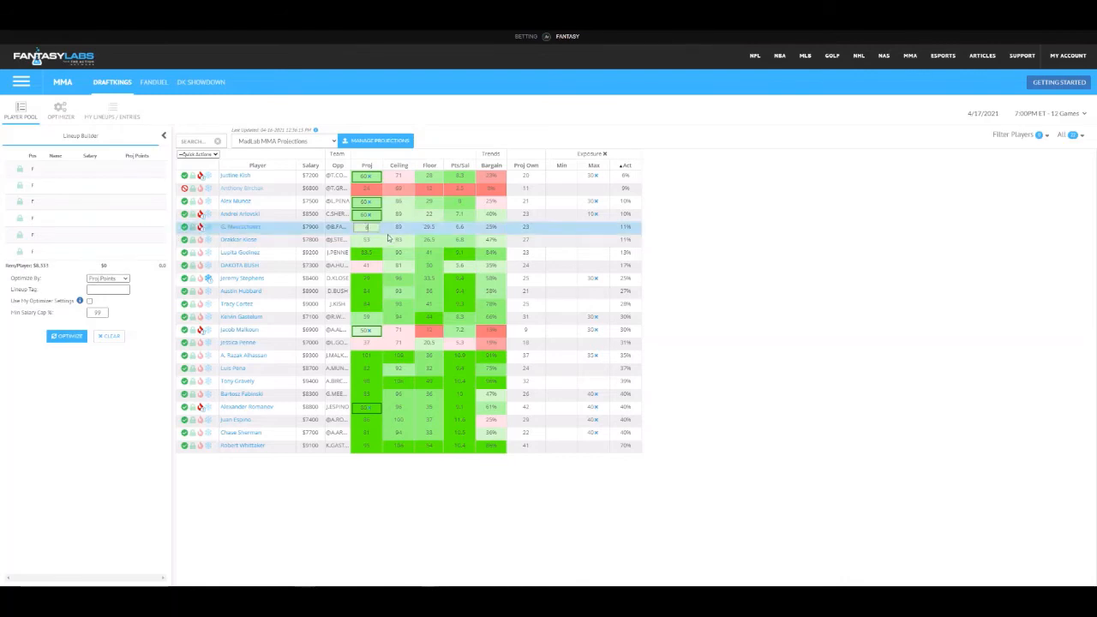
pyautogui.write('0')
pyautogui.click(807, 251)
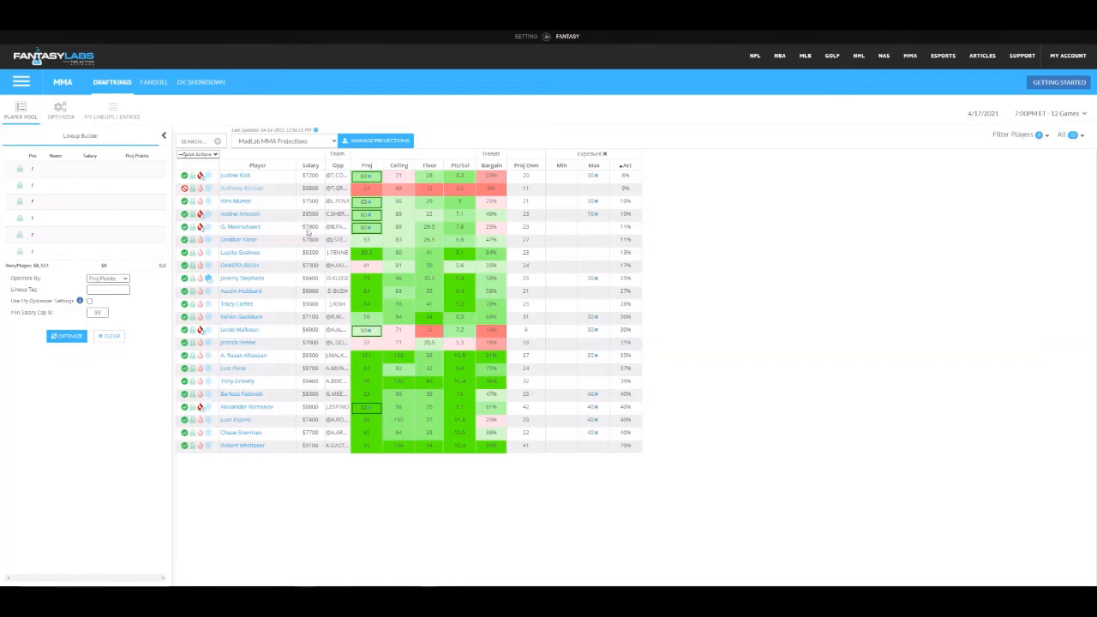
pyautogui.click(600, 228)
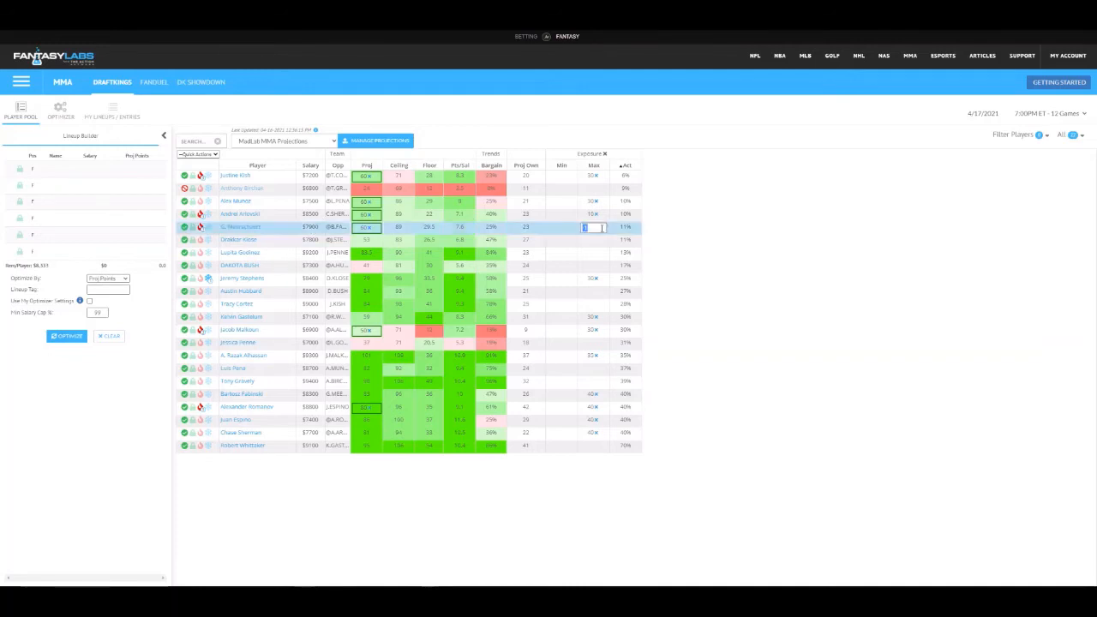
pyautogui.write('30')
pyautogui.click(764, 241)
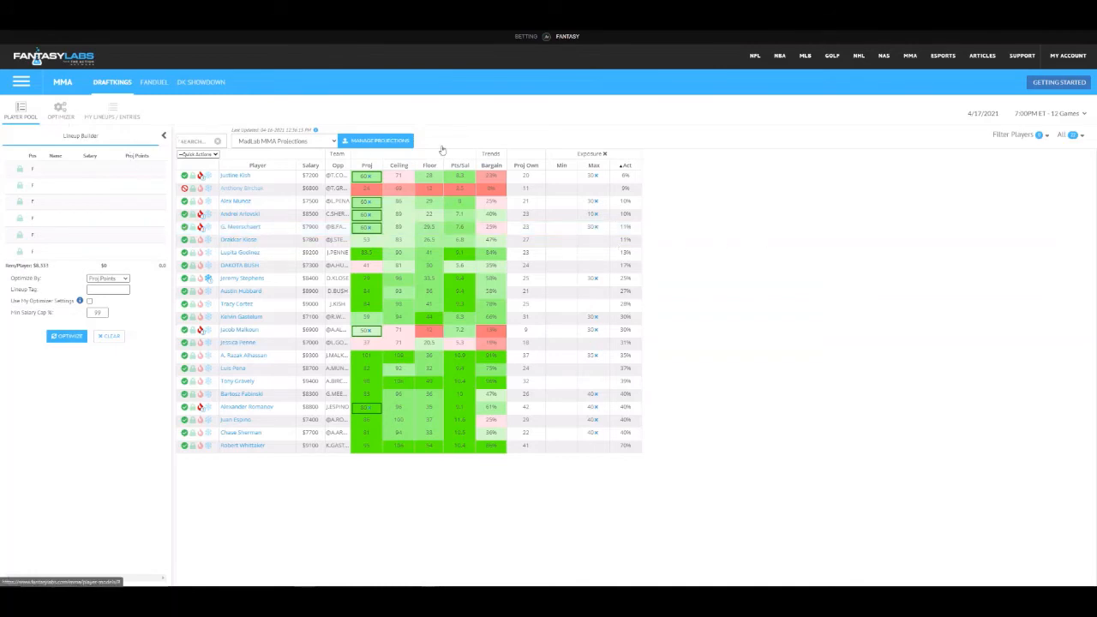
pyautogui.click(60, 112)
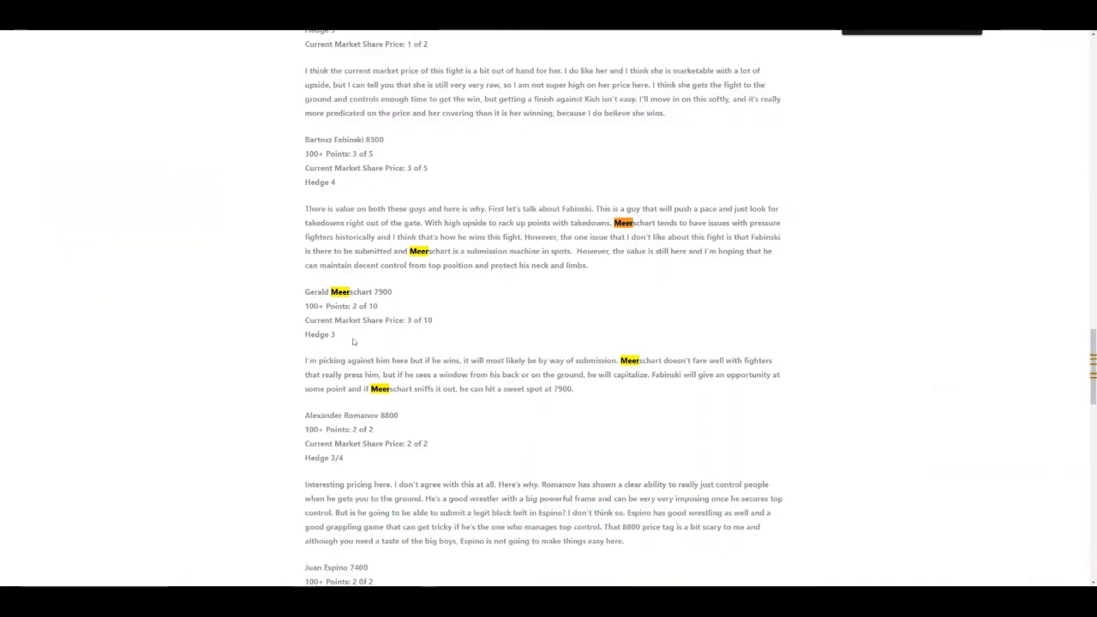
# Examine the fight write-ups and hedge ratings from Gerald Meerschaert down to Austin Hubbard and Dakota Bush.
pyautogui.moveTo(354, 342); pyautogui.dragTo(301, 336)
pyautogui.scroll(-1, 256, 291)
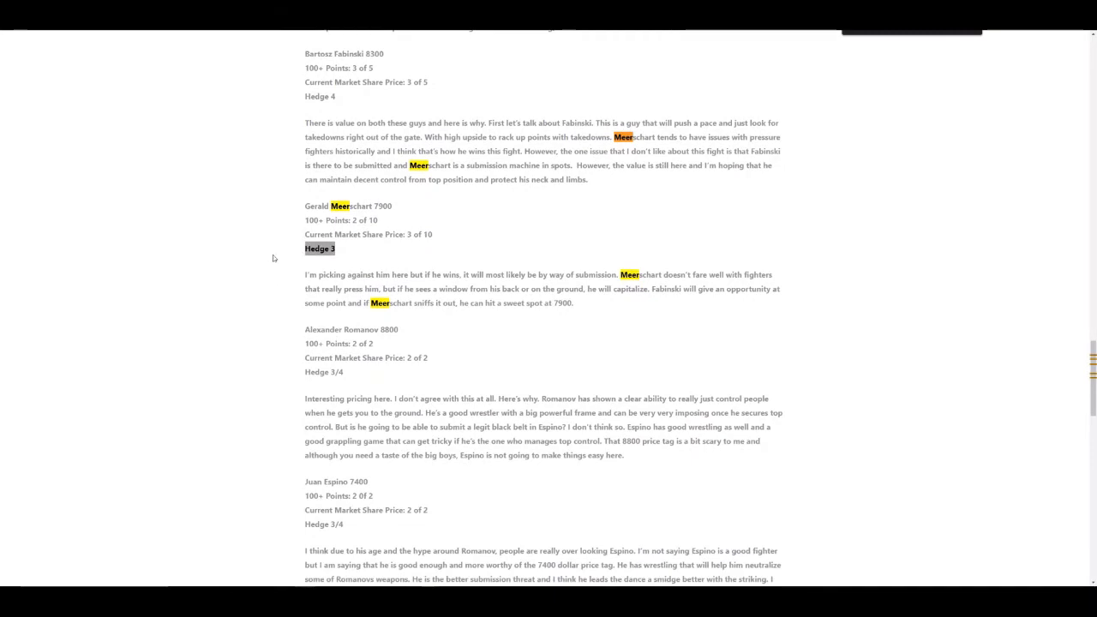
pyautogui.scroll(-1, 282, 253)
pyautogui.scroll(-1, 283, 255)
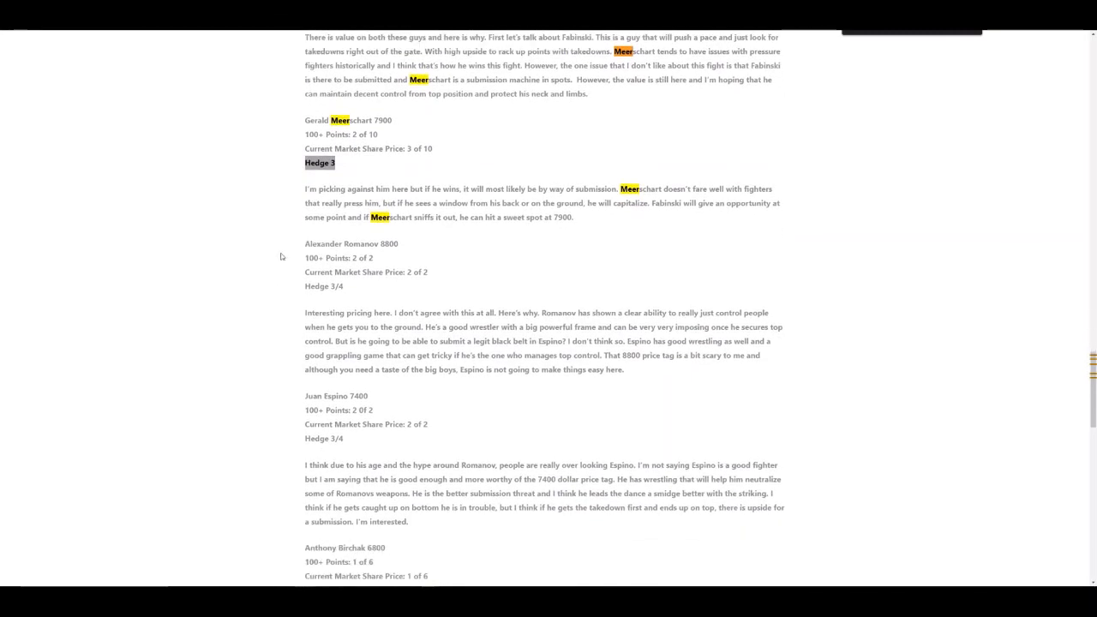
pyautogui.scroll(-1, 277, 255)
pyautogui.scroll(-2, 276, 255)
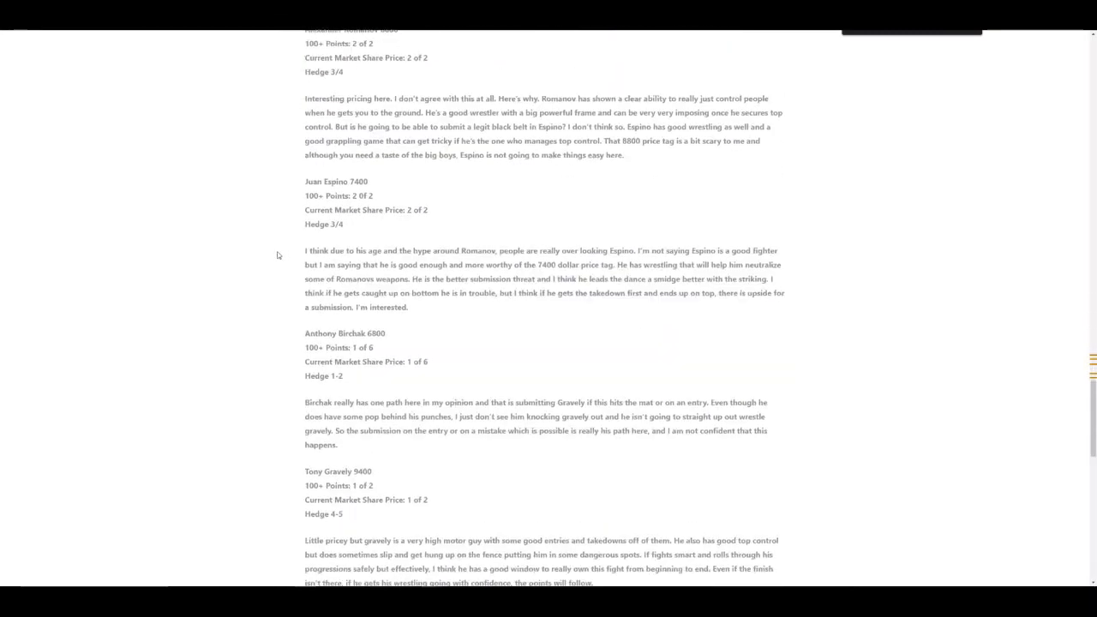
pyautogui.scroll(-1, 274, 262)
pyautogui.scroll(-2, 273, 261)
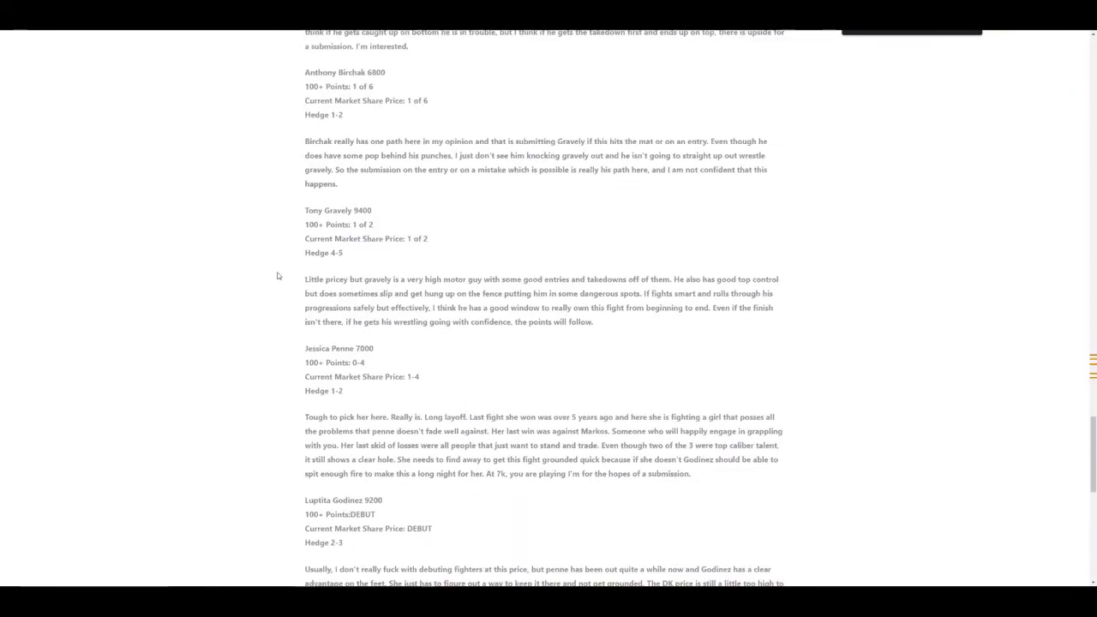
pyautogui.scroll(-2, 277, 270)
pyautogui.scroll(-1, 275, 271)
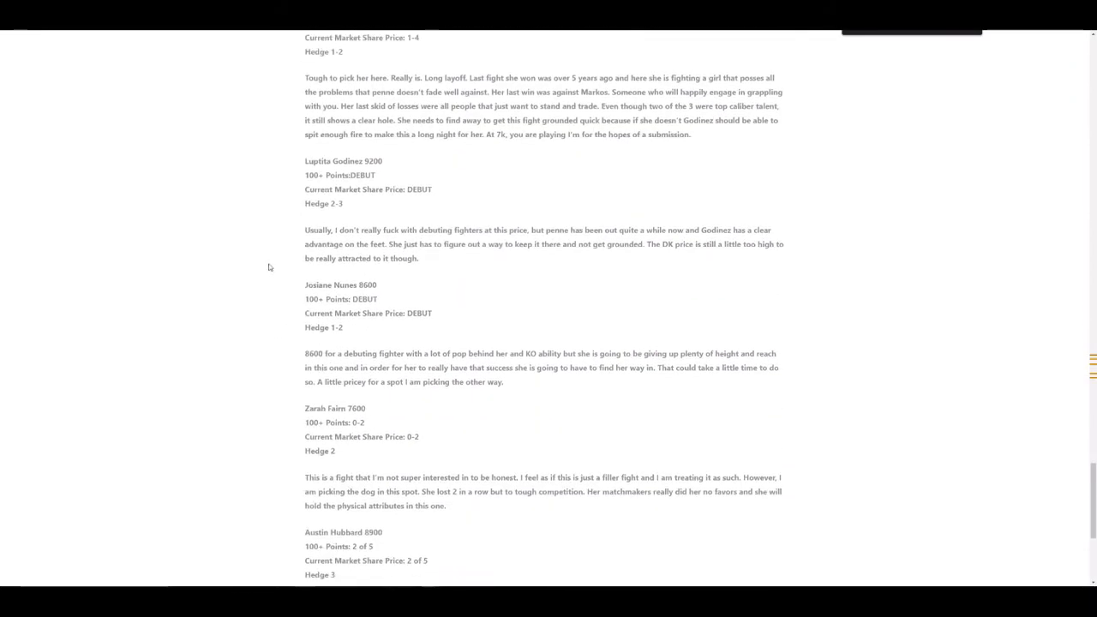
pyautogui.scroll(-1, 275, 276)
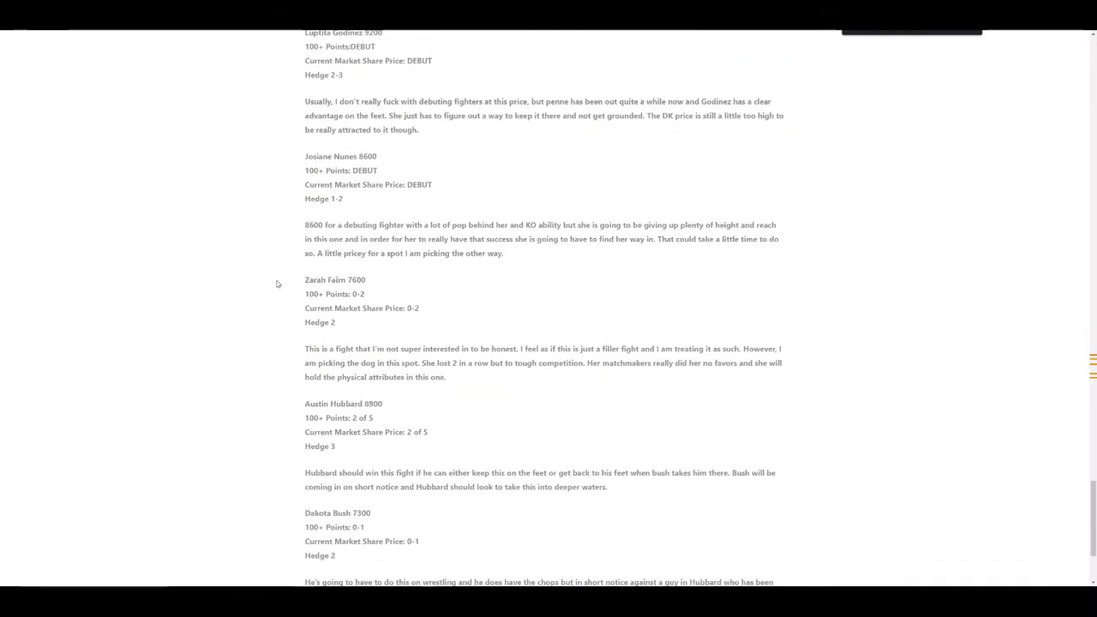
# Review the prices, hedge ratings and analysis for Jessica Penne, Luptita Godinez, Josiane Nunes and Zarah Fairn again.
pyautogui.scroll(1, 278, 265)
pyautogui.scroll(1, 278, 264)
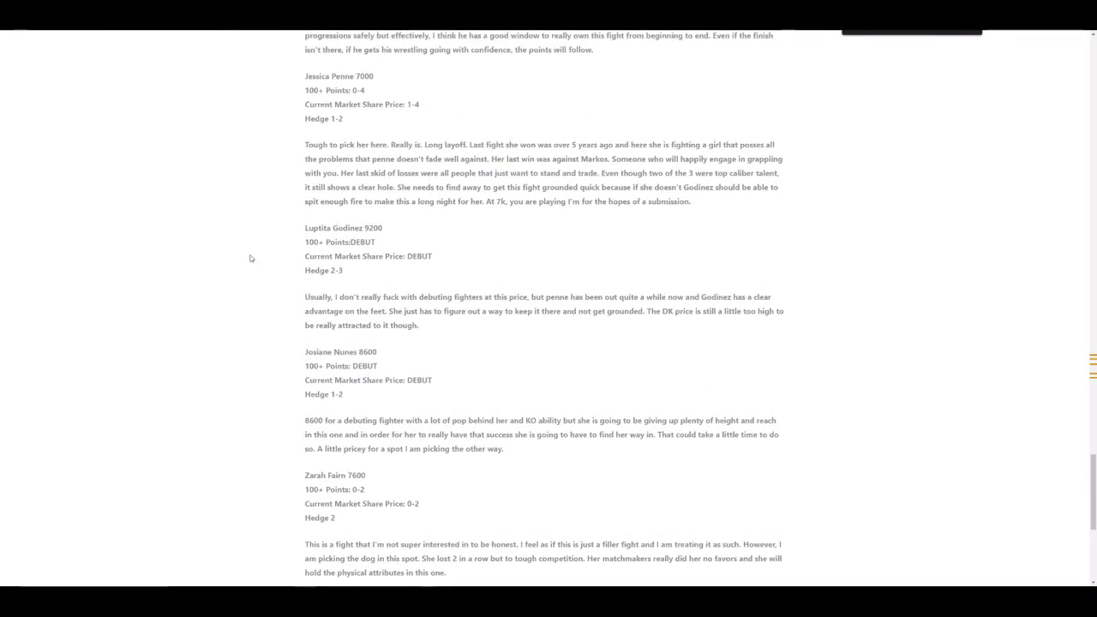
pyautogui.scroll(1, 267, 285)
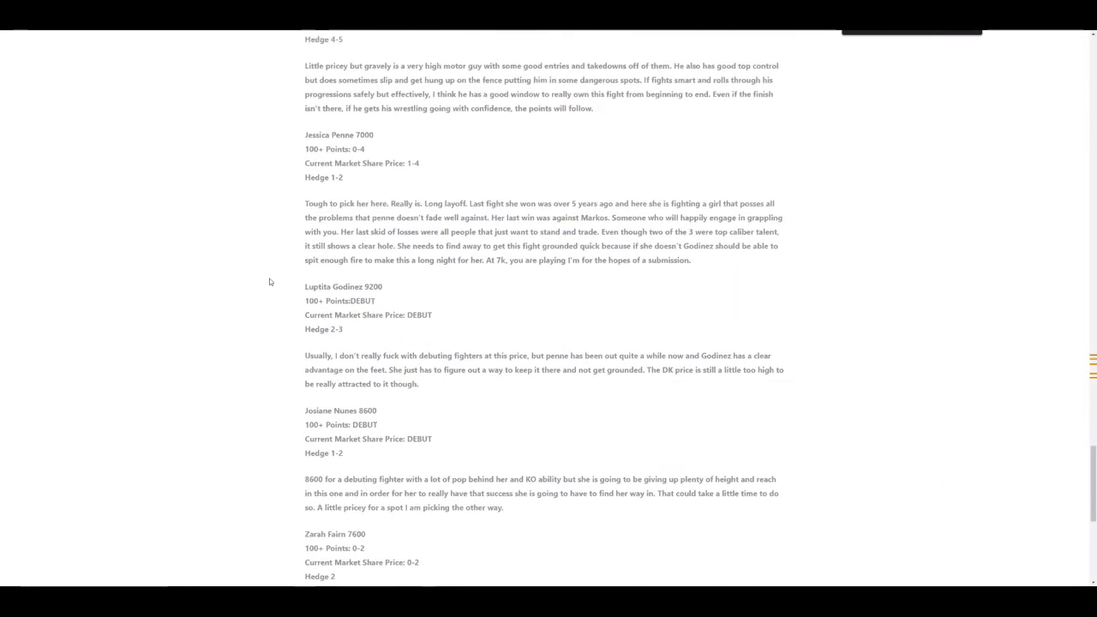
pyautogui.scroll(1, 269, 282)
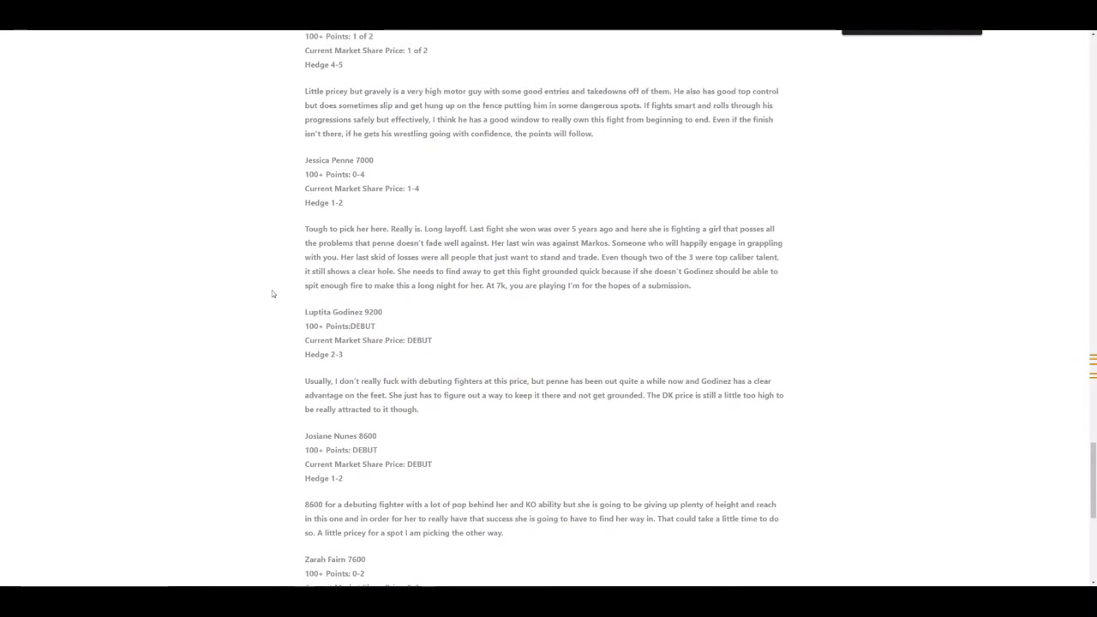
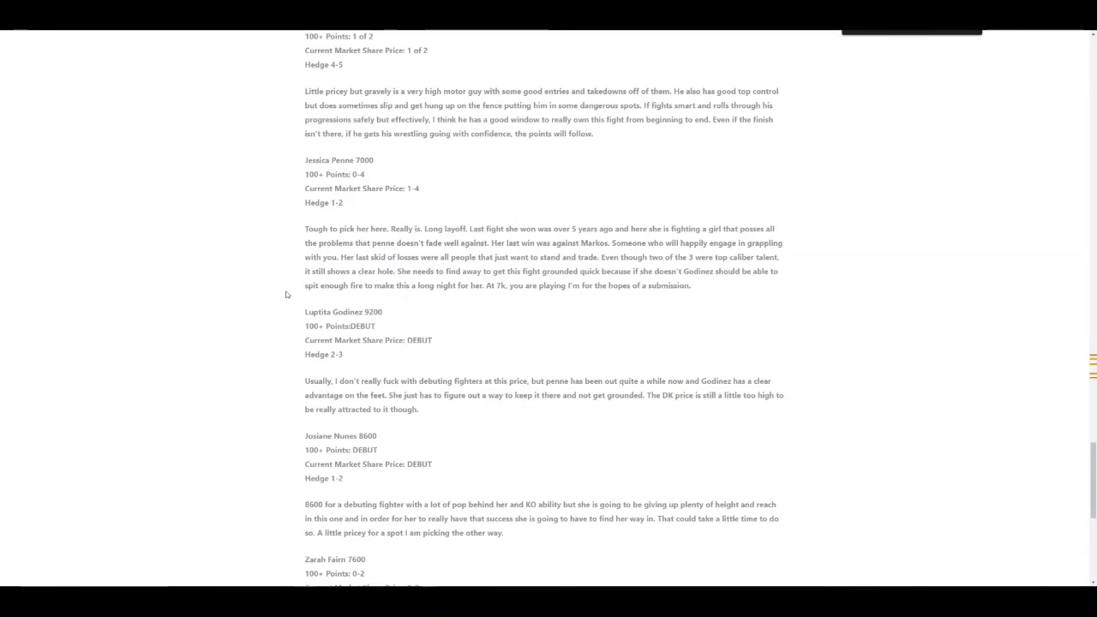
pyautogui.scroll(-1, 275, 294)
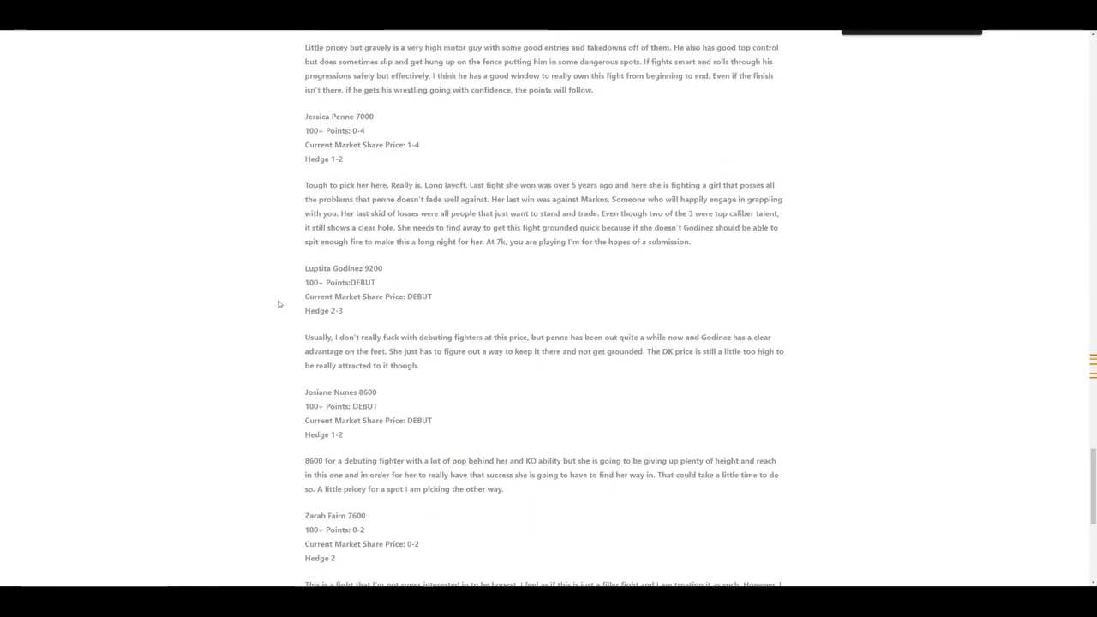
pyautogui.scroll(1, 284, 289)
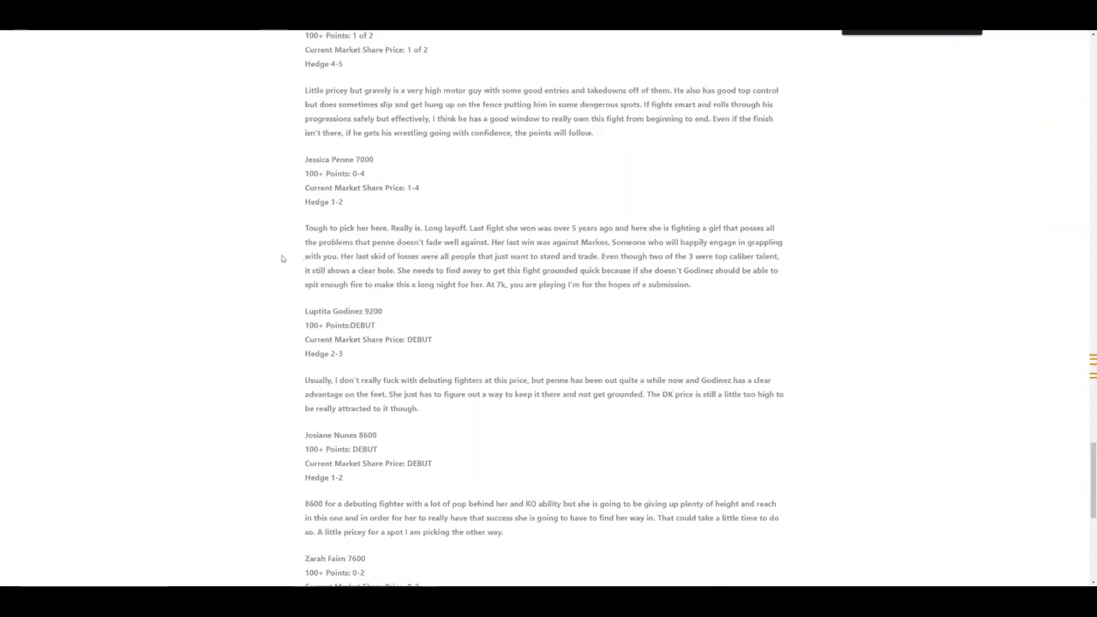
pyautogui.scroll(-1, 282, 258)
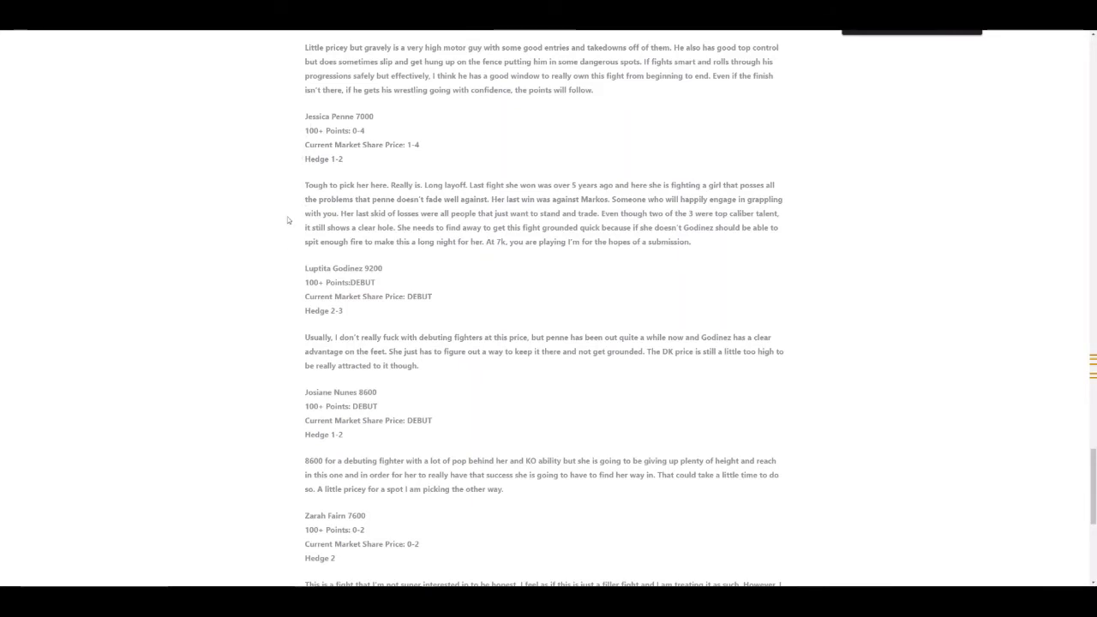
pyautogui.scroll(-1, 288, 225)
pyautogui.scroll(-1, 288, 237)
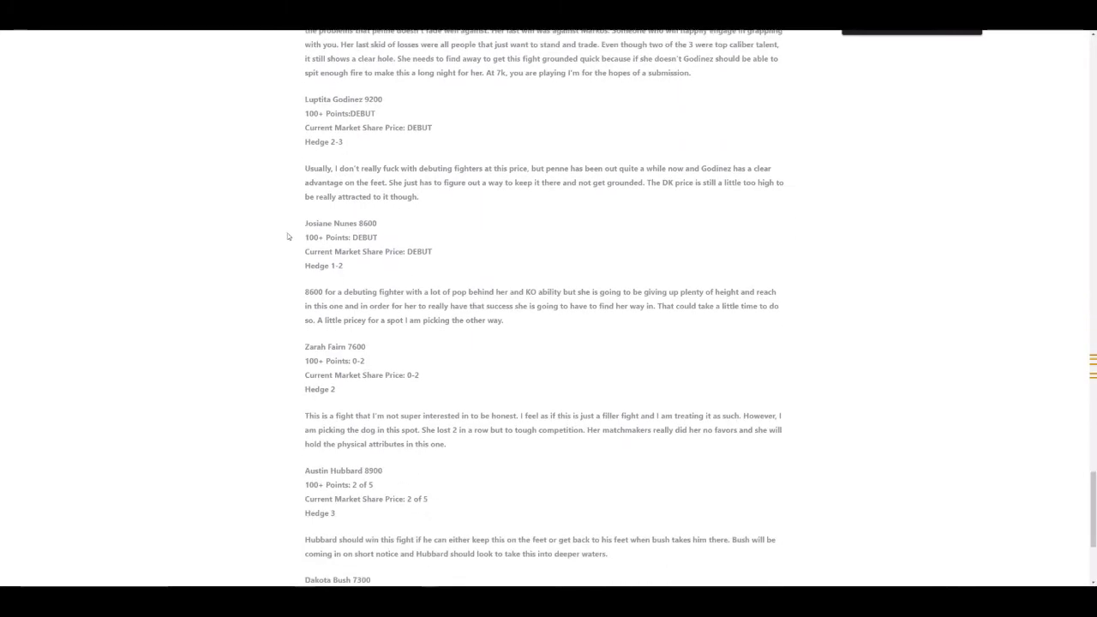
pyautogui.scroll(-1, 292, 233)
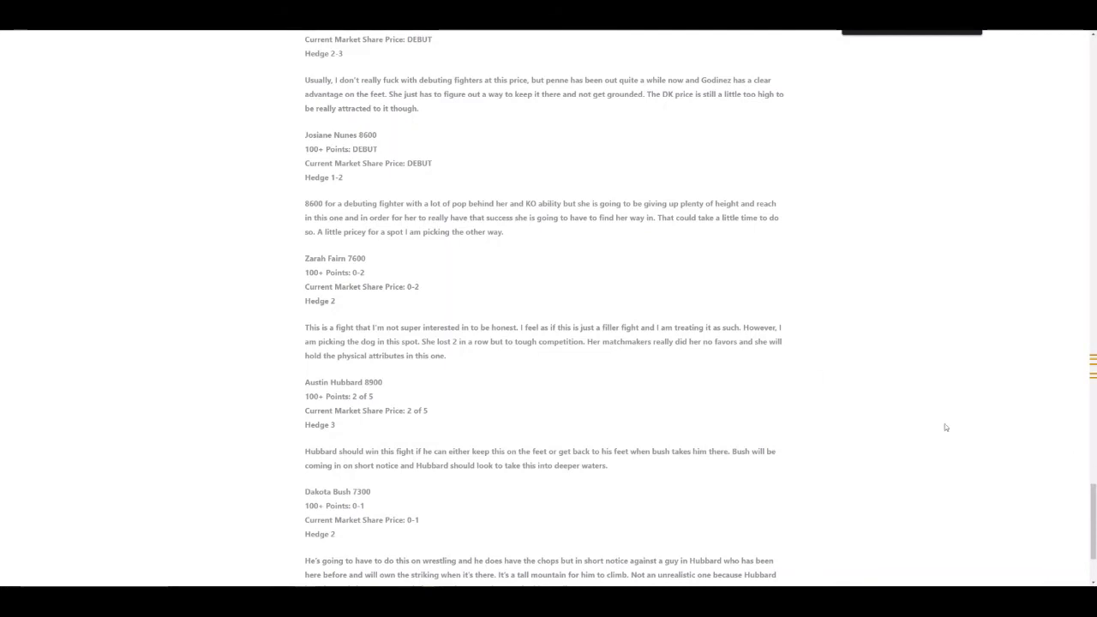
# Return to the player pool and sort the fighters by salary from lowest to highest.
pyautogui.moveTo(836, 383); pyautogui.dragTo(774, 359)
pyautogui.click(600, 294)
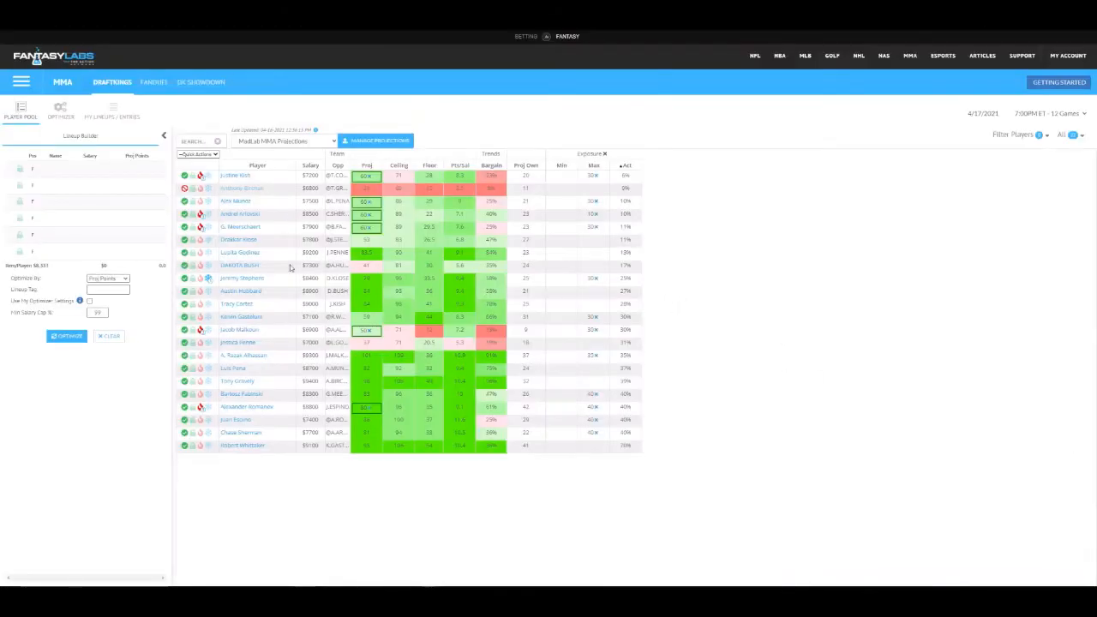
pyautogui.click(312, 166)
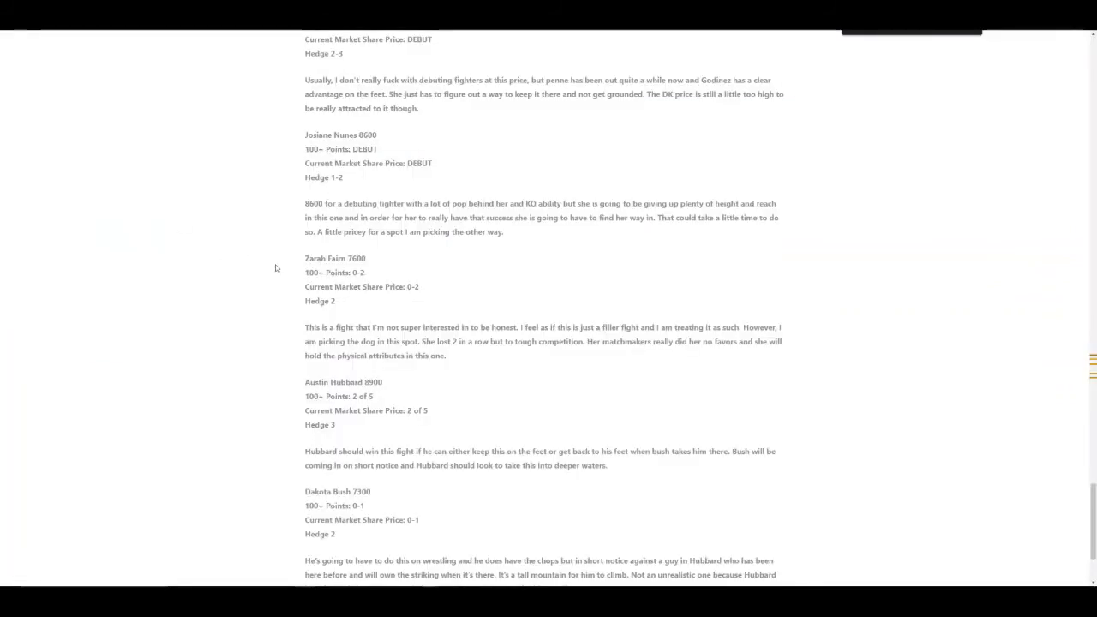
# Compare the hedge ratings of Josiane Nunes, Zarah Fairn and Austin Hubbard in the fight write-ups.
pyautogui.scroll(-1, 349, 268)
pyautogui.moveTo(349, 265); pyautogui.dragTo(305, 258)
pyautogui.moveTo(350, 383); pyautogui.dragTo(281, 382)
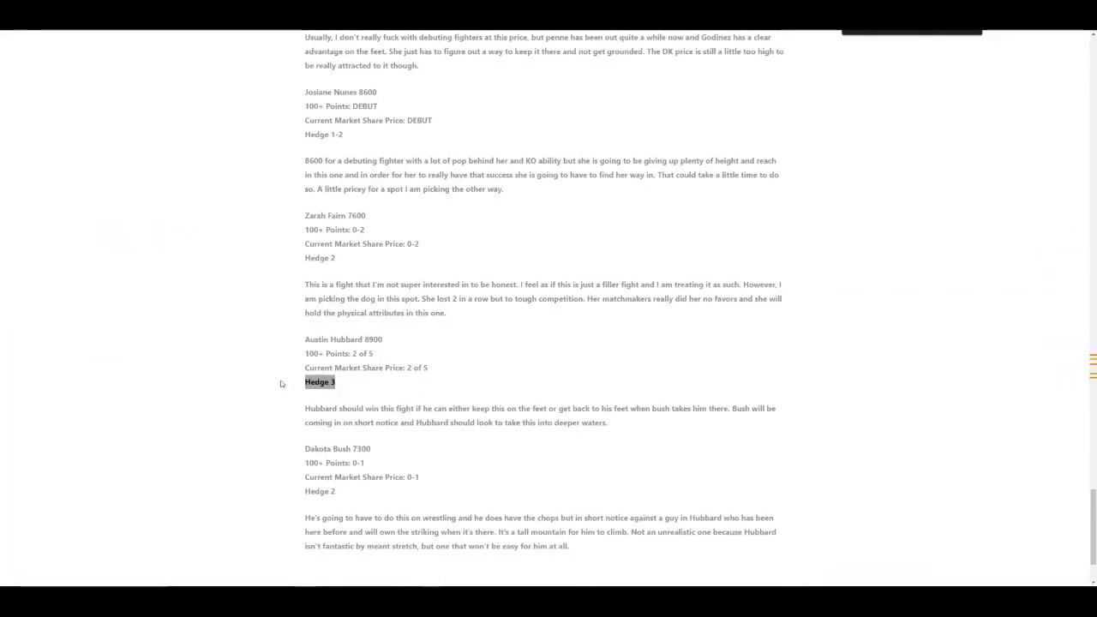
pyautogui.click(280, 381)
pyautogui.moveTo(349, 137); pyautogui.dragTo(302, 136)
pyautogui.moveTo(338, 259); pyautogui.dragTo(280, 273)
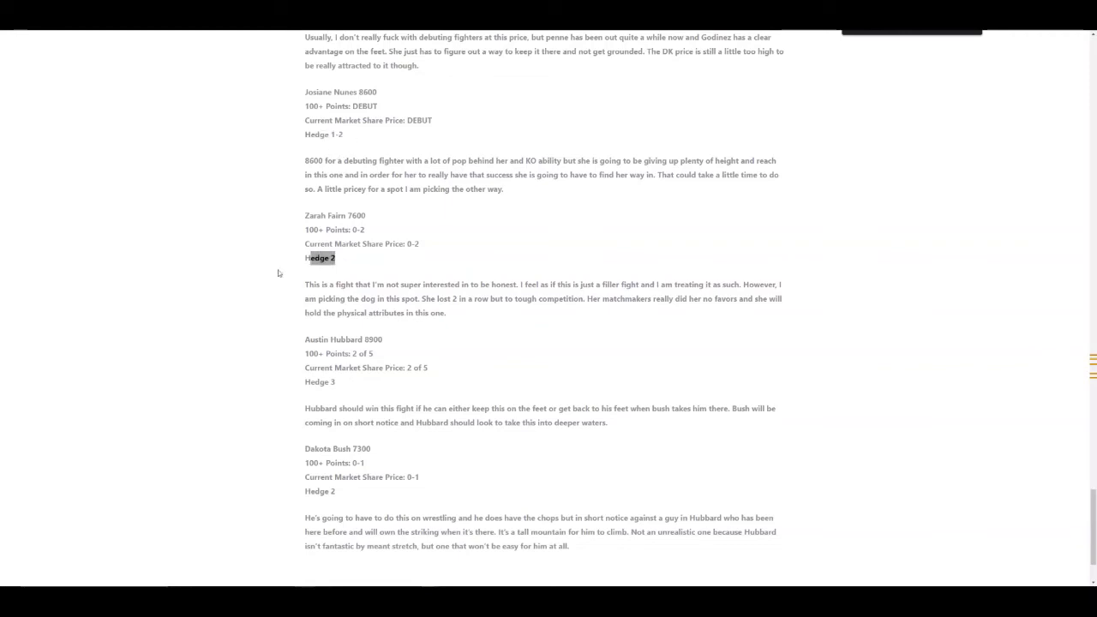
pyautogui.click(280, 273)
pyautogui.scroll(-2, 292, 274)
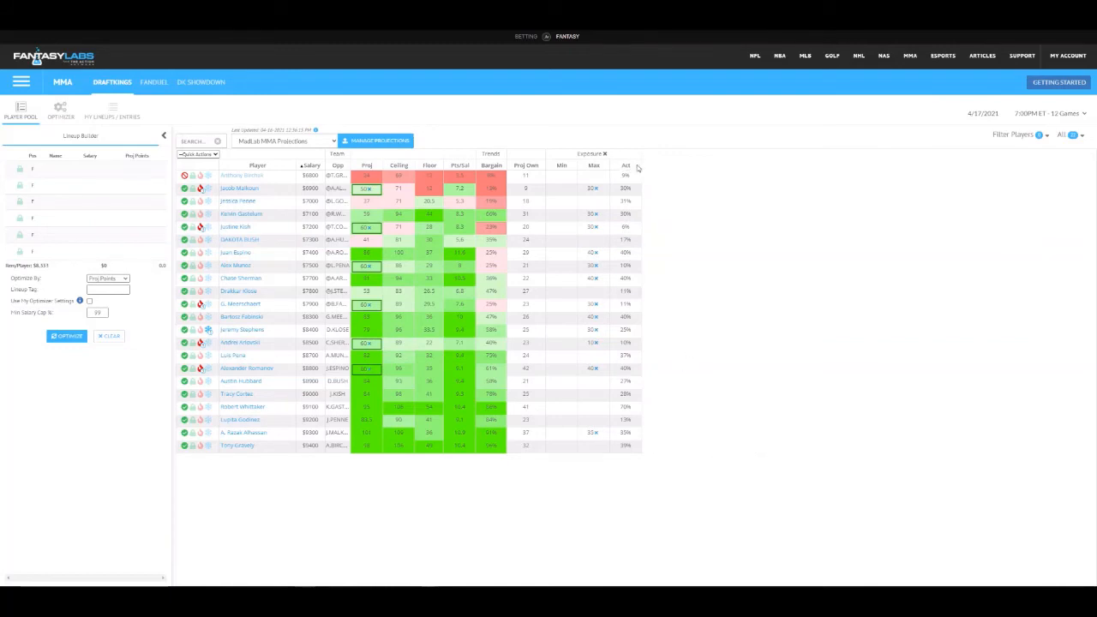
# Delete all 150 previously saved, unassigned DraftKings lineups that have no tag.
pyautogui.click(60, 111)
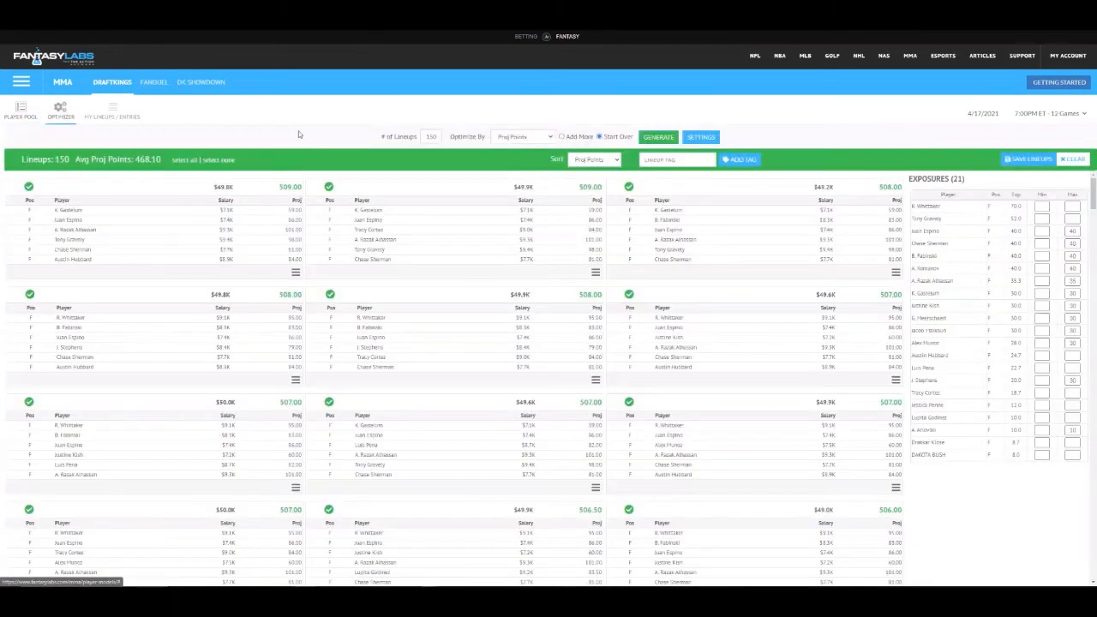
pyautogui.click(112, 113)
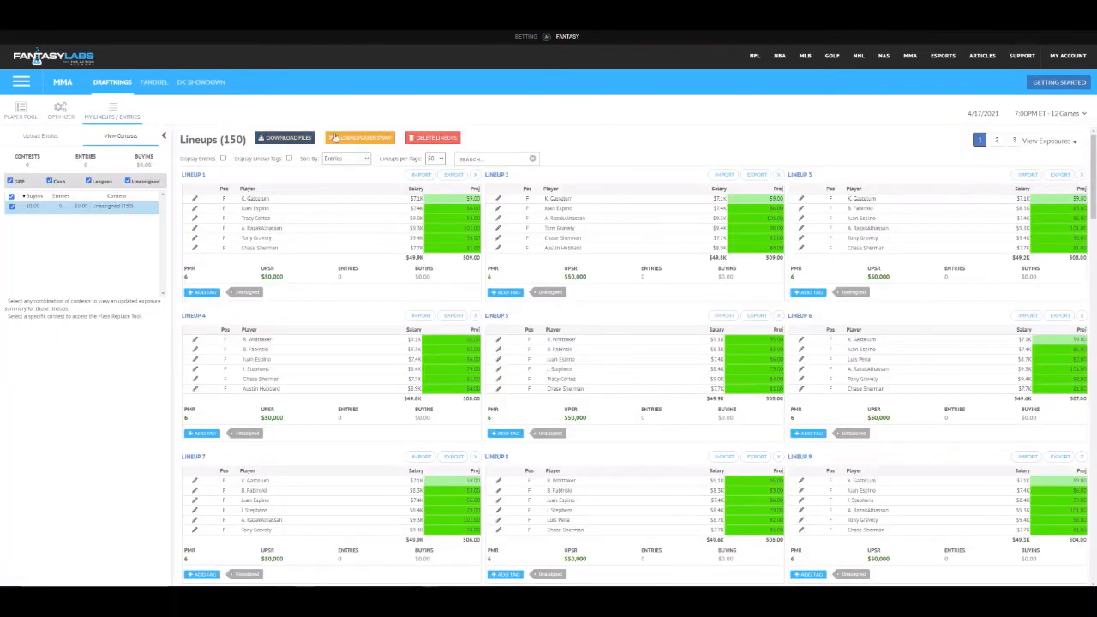
pyautogui.click(428, 138)
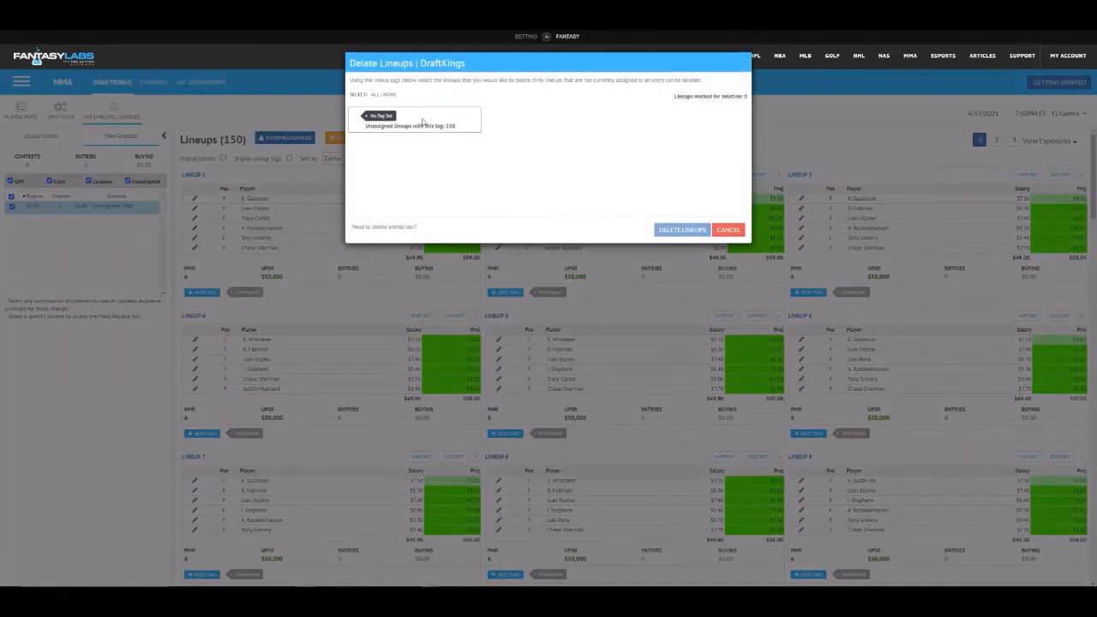
pyautogui.click(421, 122)
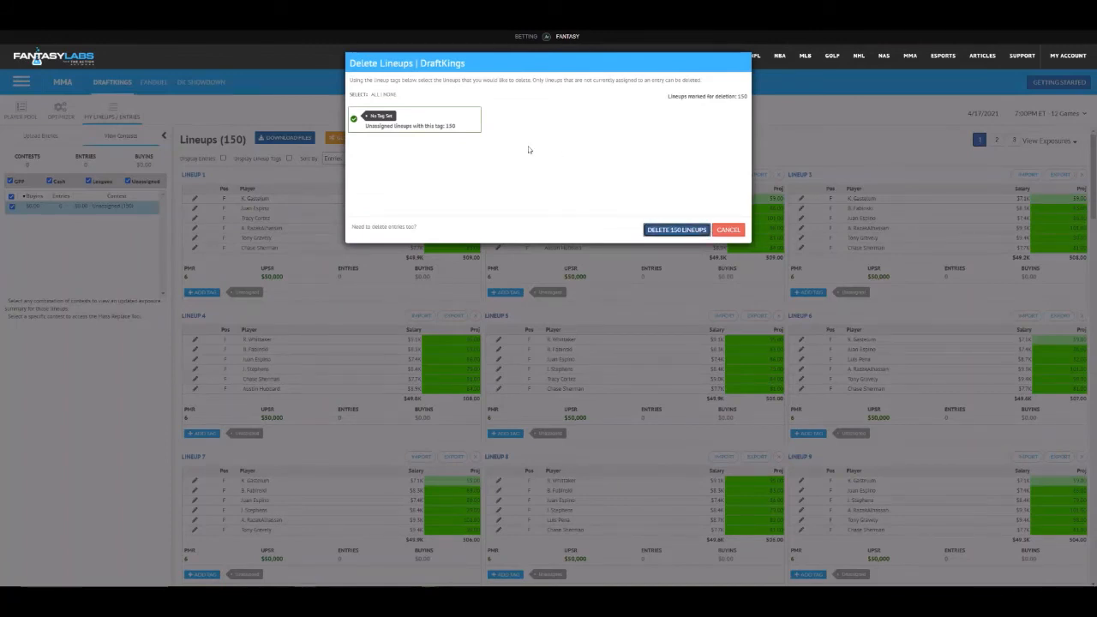
pyautogui.click(688, 231)
# Regenerate the 150 lineups in the optimizer and save them.
pyautogui.click(61, 110)
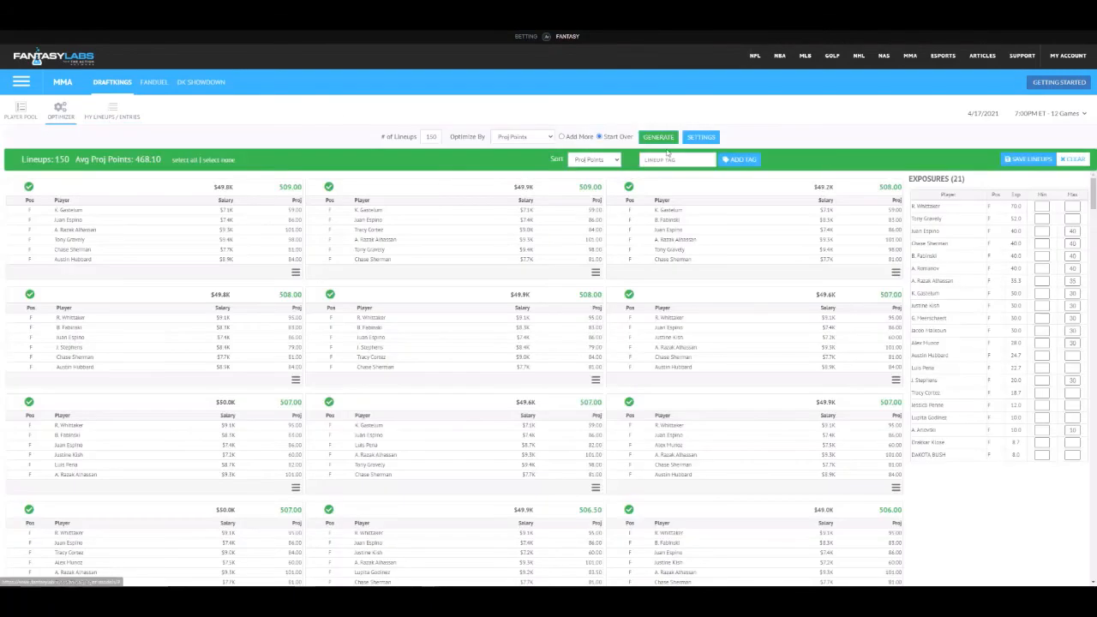
pyautogui.click(659, 138)
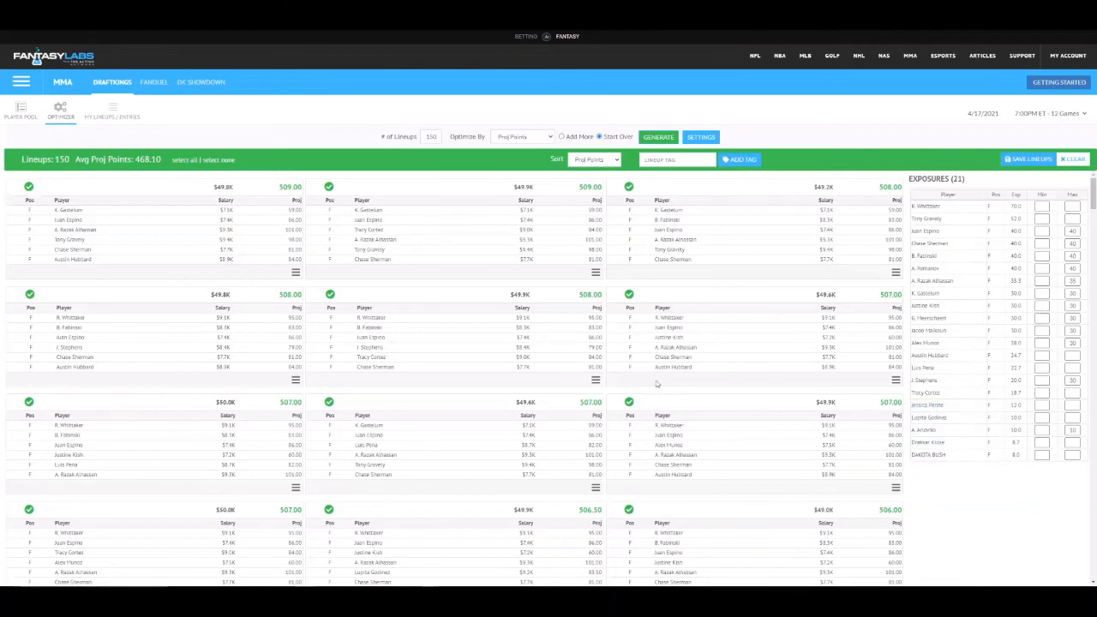
pyautogui.click(26, 110)
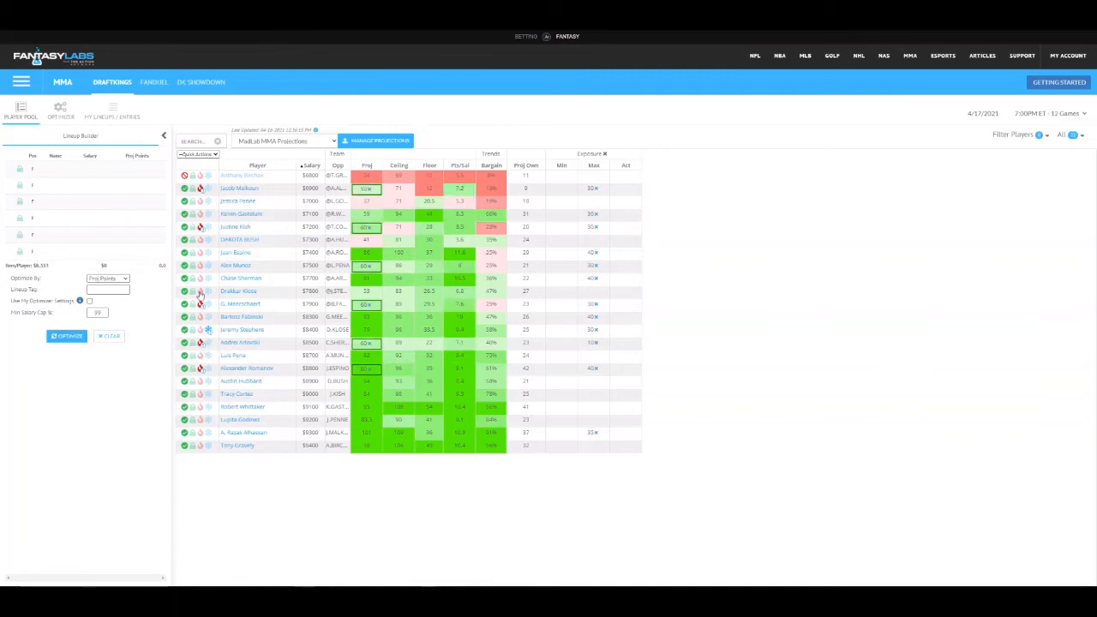
pyautogui.click(60, 111)
pyautogui.click(1033, 160)
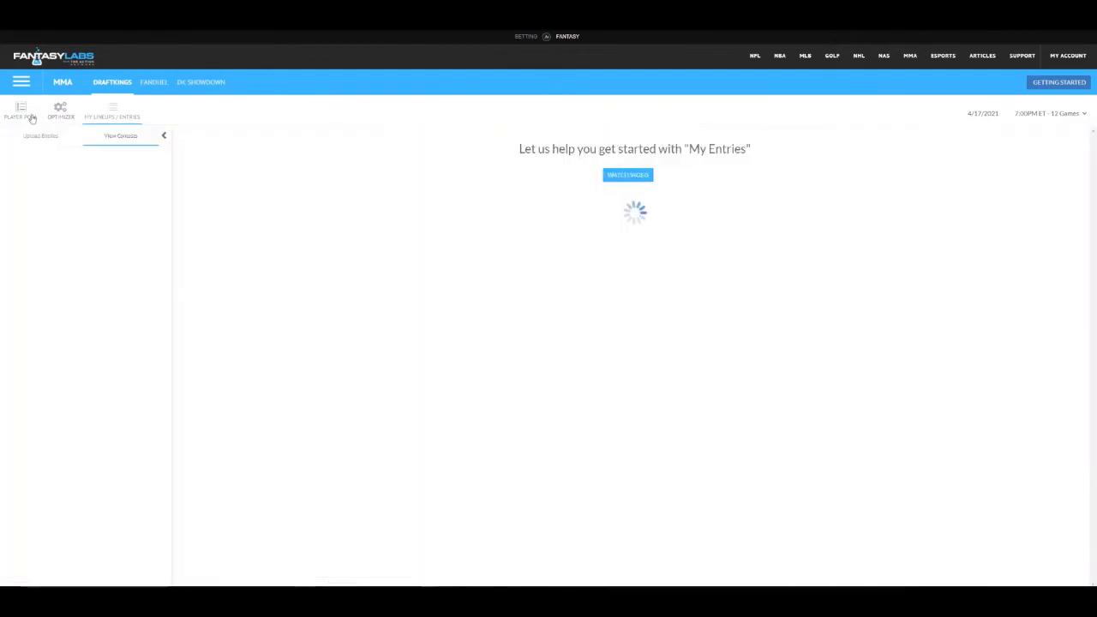
# Return to the player pool and sort the fighters by salary from highest to lowest.
pyautogui.click(23, 113)
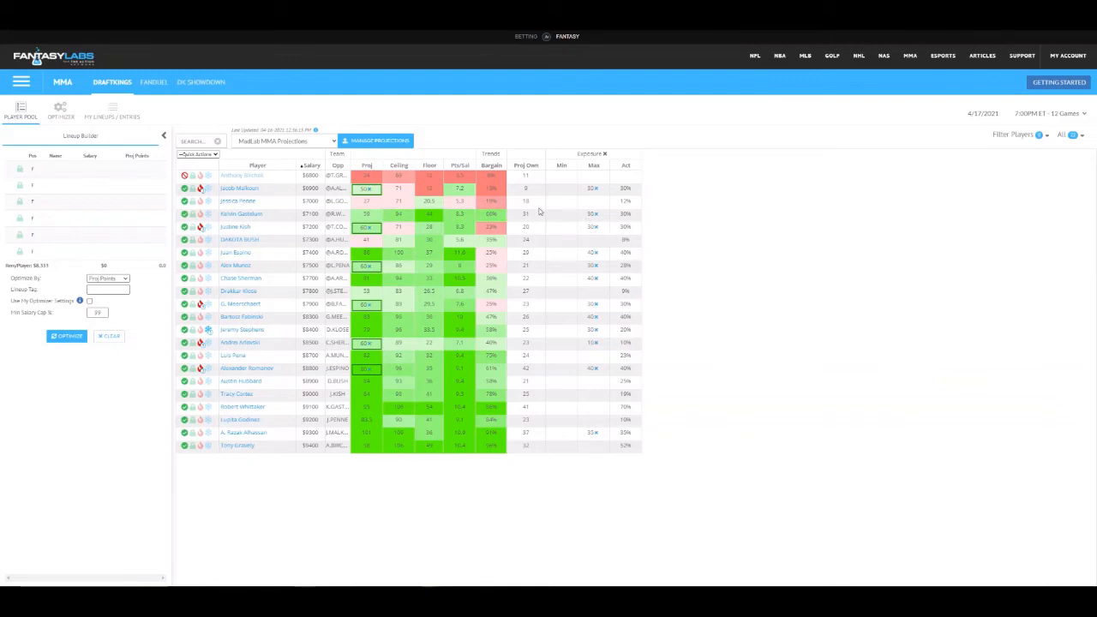
pyautogui.click(311, 165)
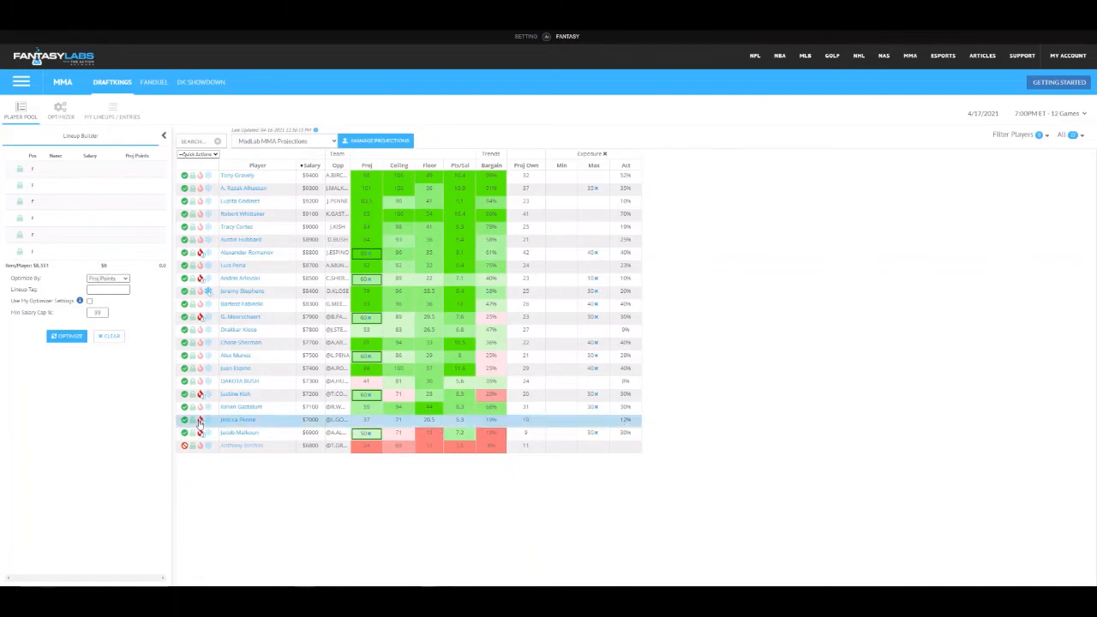
# Set Jessica Penne's projection to 50 and her maximum exposure to 30 in the player pool.
pyautogui.click(369, 421)
pyautogui.write('50')
pyautogui.click(730, 444)
pyautogui.click(594, 421)
pyautogui.write('20')
pyautogui.click(740, 381)
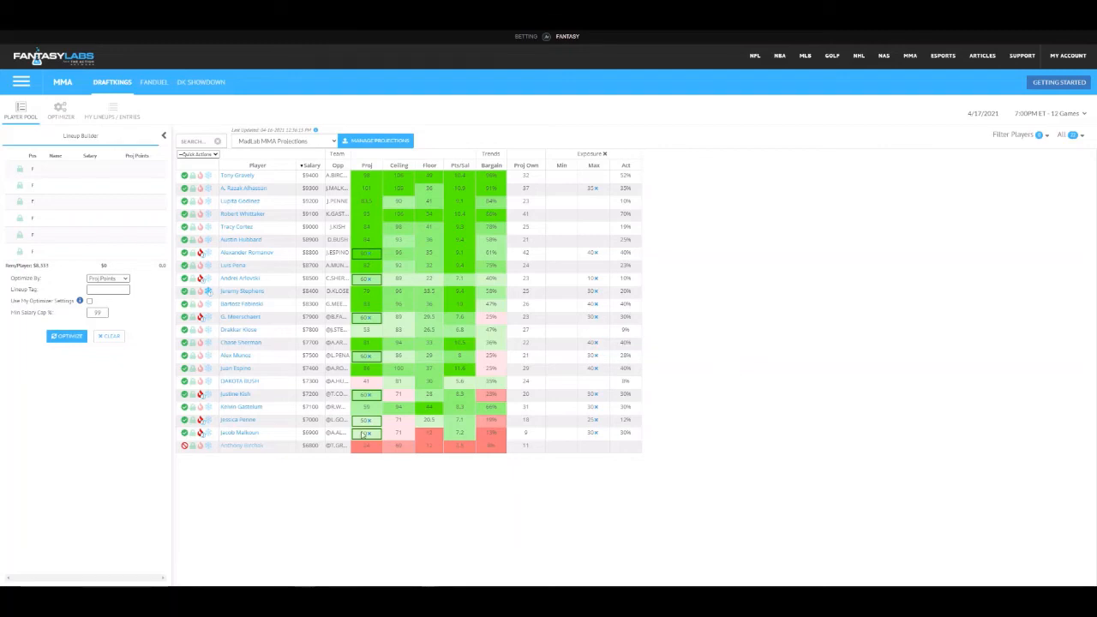
pyautogui.click(596, 421)
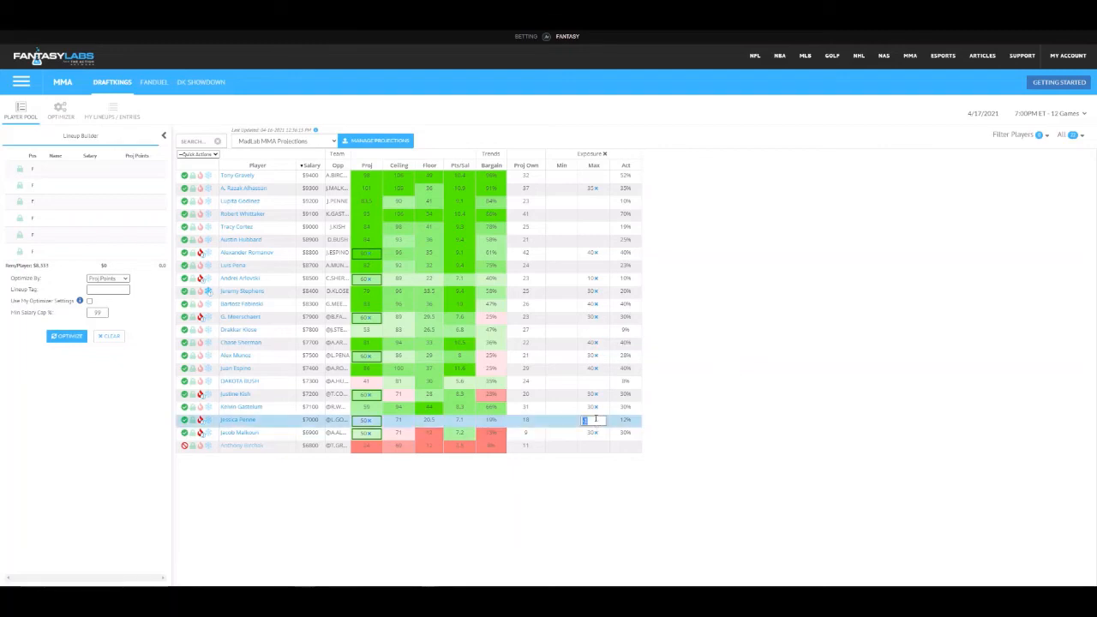
pyautogui.write('30')
pyautogui.click(781, 387)
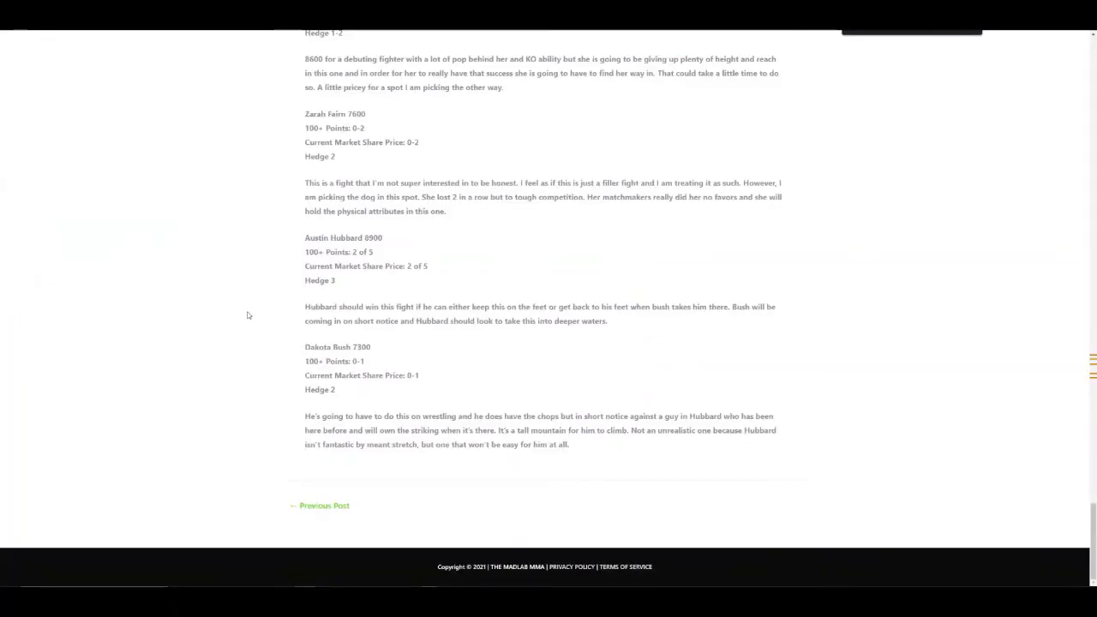
# Regenerate the 150 lineups in the optimizer with Jessica Penne's new projection and exposure limit.
pyautogui.scroll(1, 261, 313)
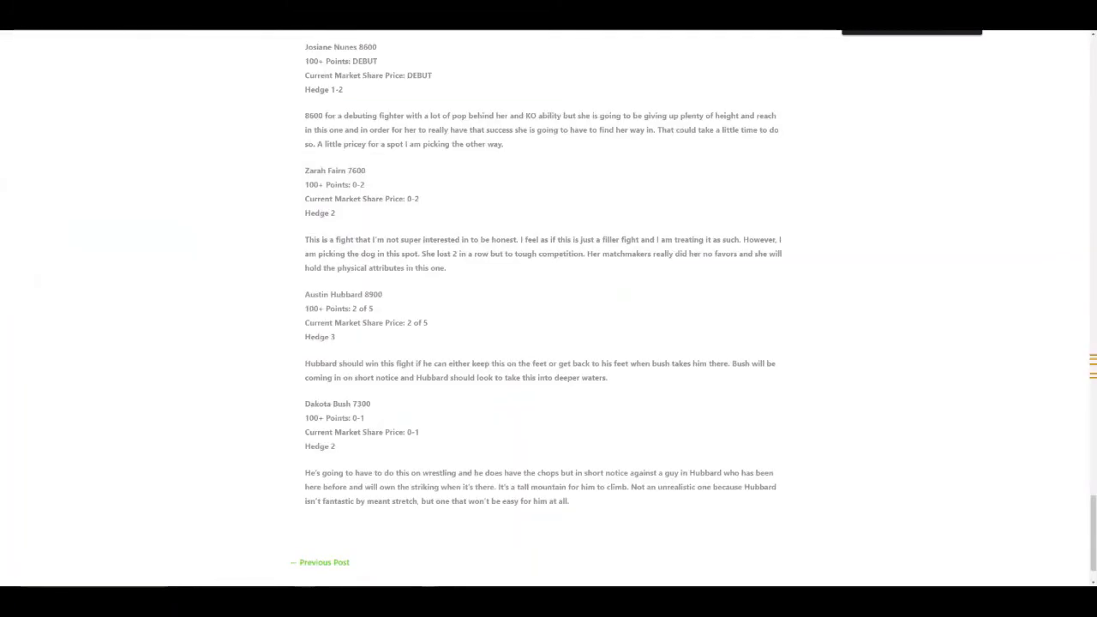
pyautogui.scroll(1, 293, 379)
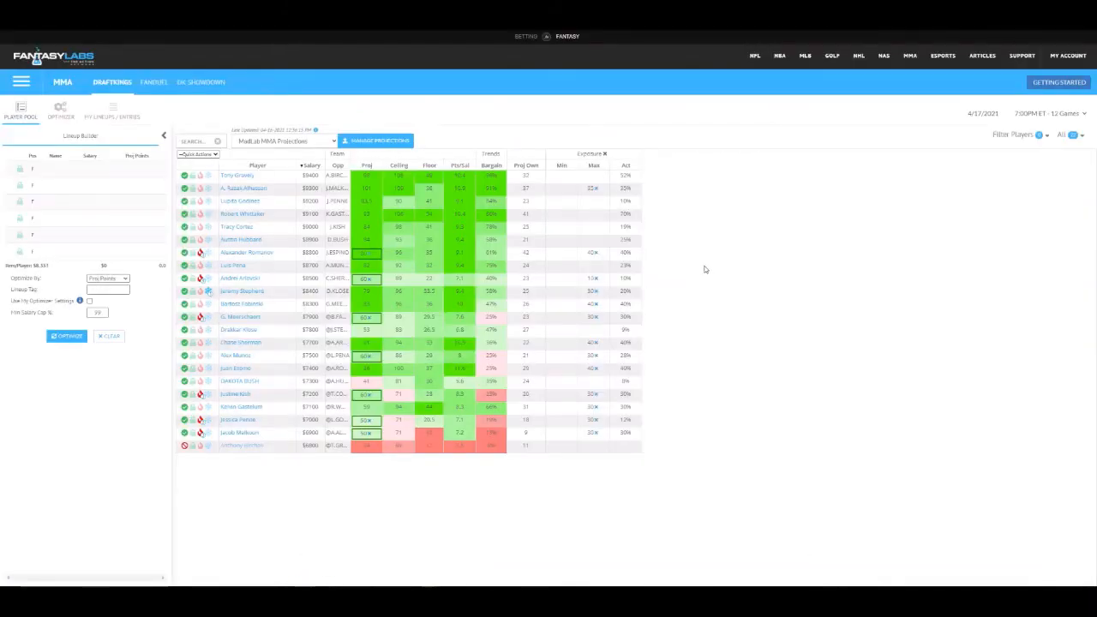
pyautogui.click(60, 112)
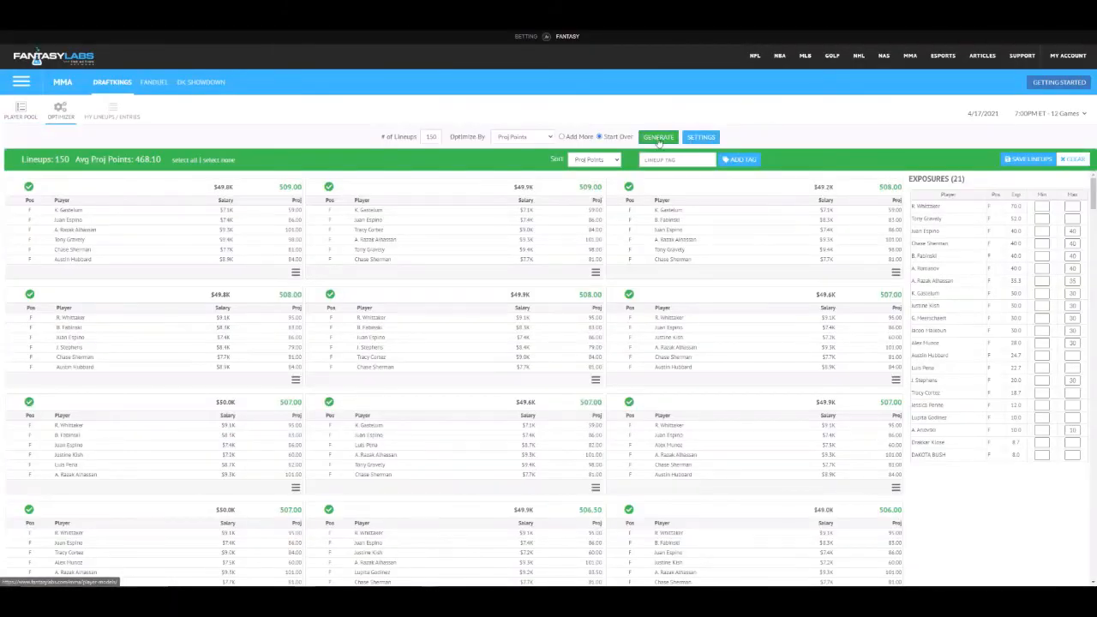
pyautogui.click(658, 138)
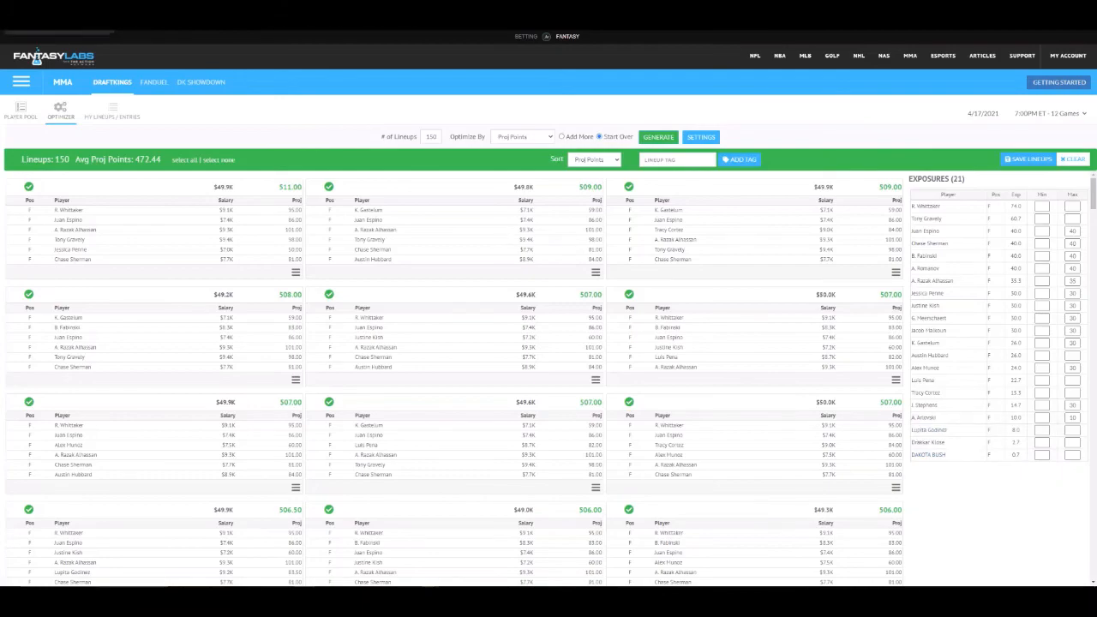
# Review the fighters' hedge ratings in the fight write-ups, going from Dakota Bush back up to Kelvin Gastelum.
pyautogui.click(60, 30)
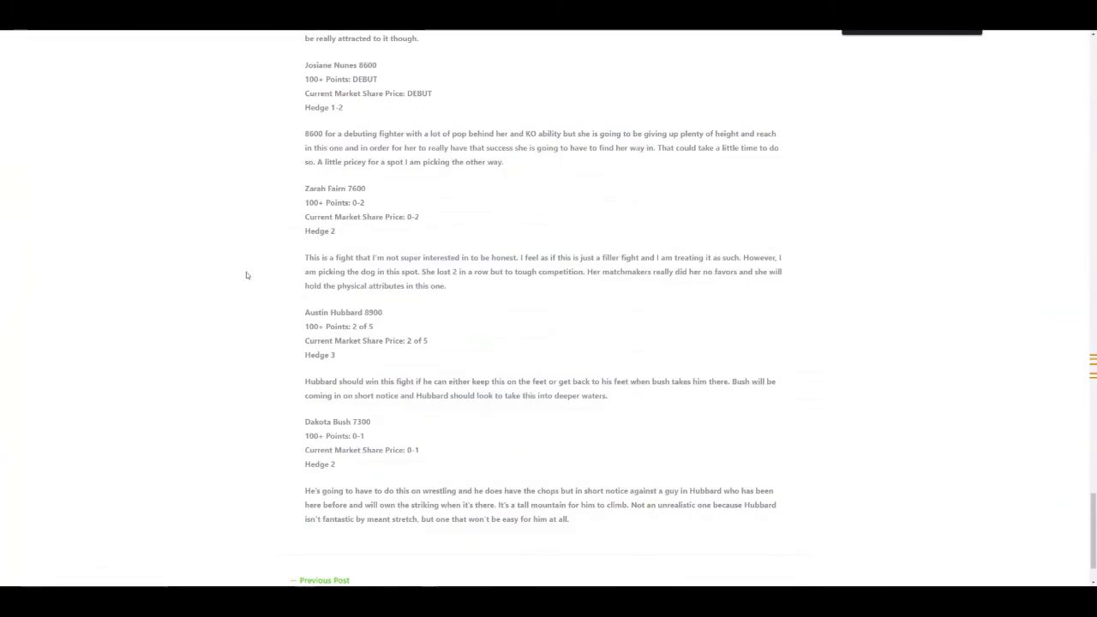
pyautogui.scroll(1, 264, 287)
pyautogui.scroll(6, 264, 287)
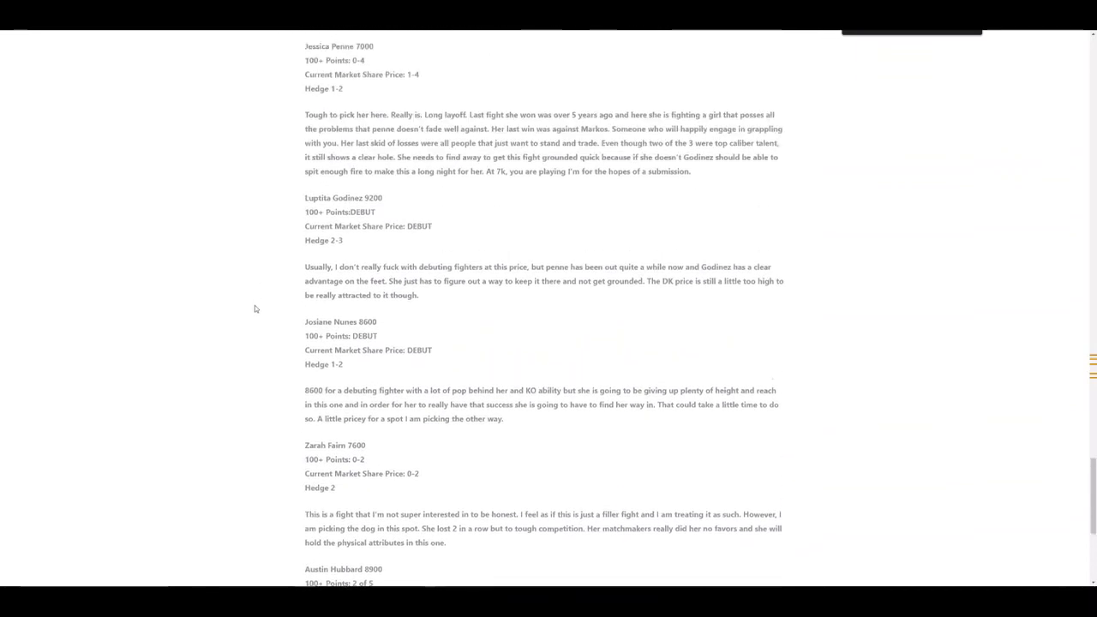
pyautogui.scroll(6, 264, 300)
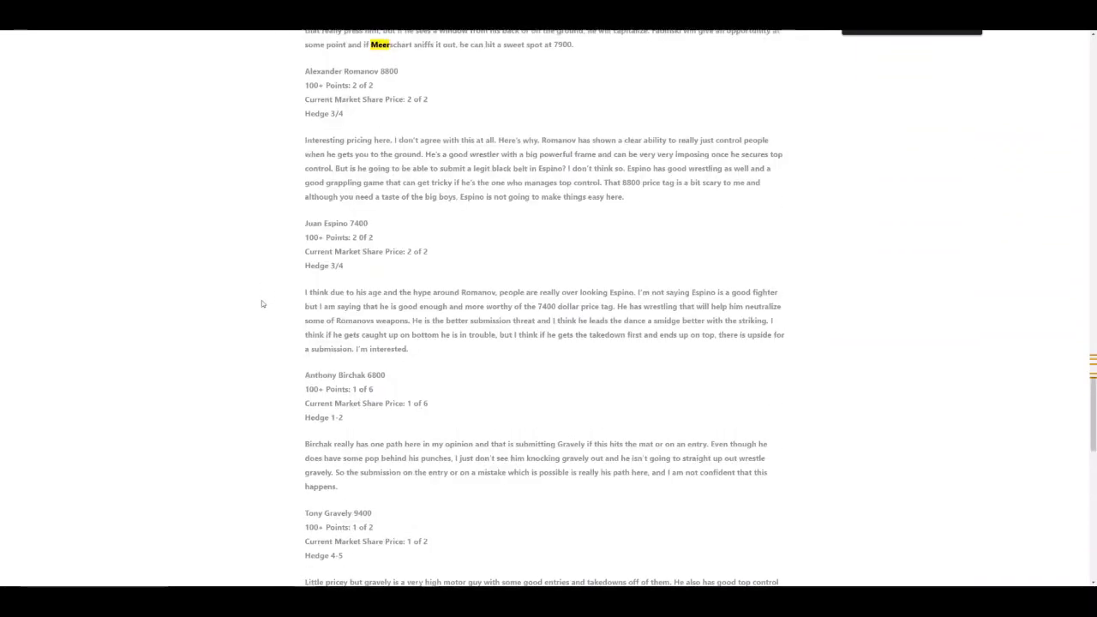
pyautogui.scroll(8, 263, 317)
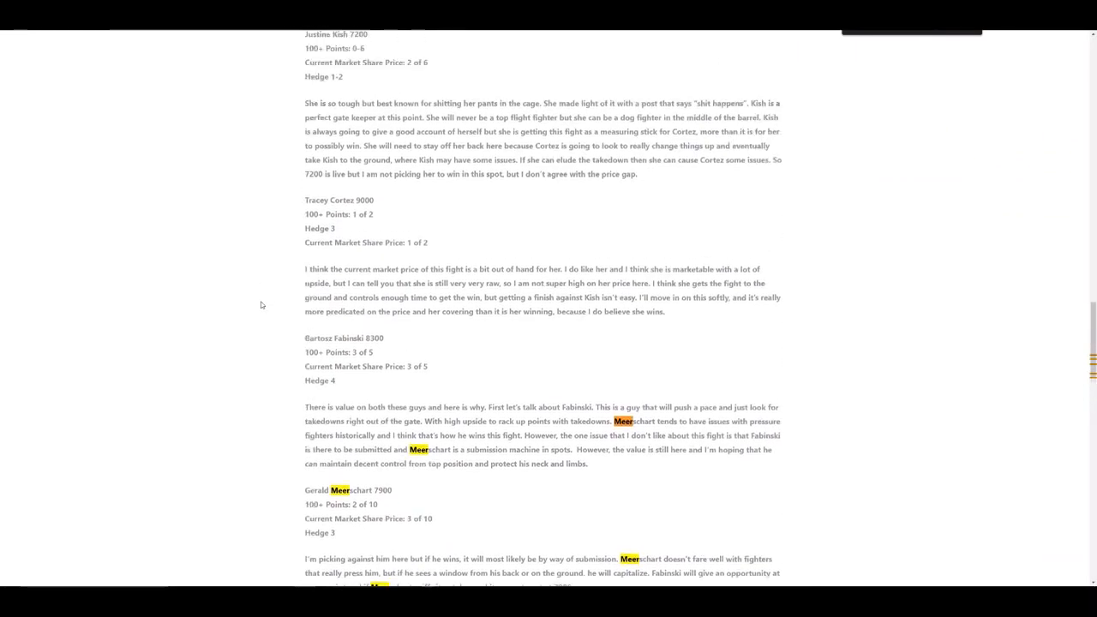
pyautogui.scroll(6, 265, 330)
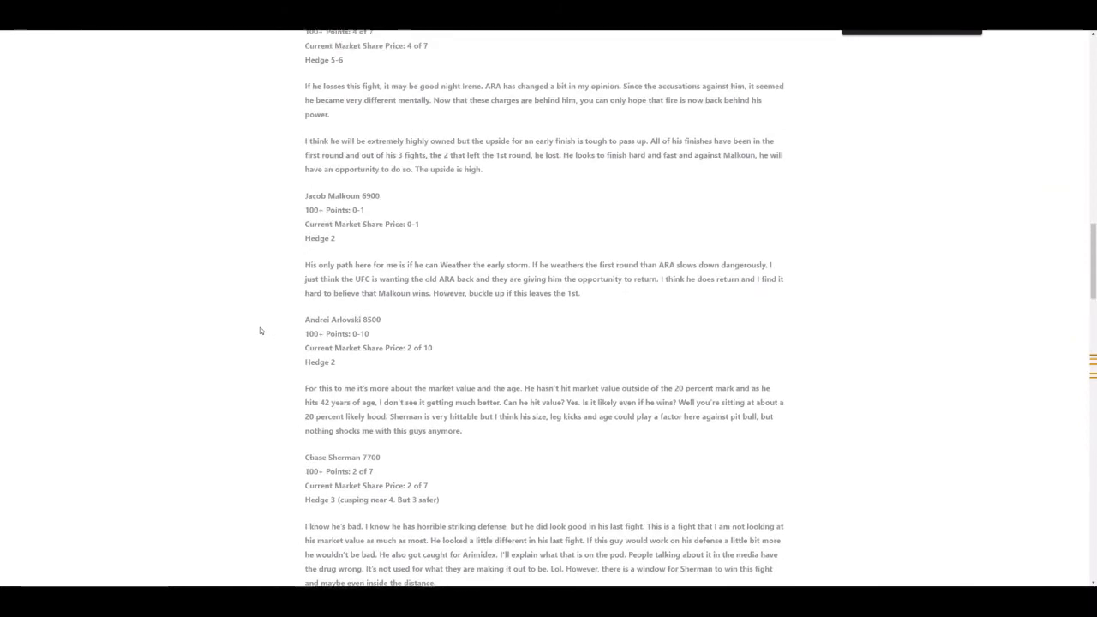
pyautogui.scroll(5, 264, 317)
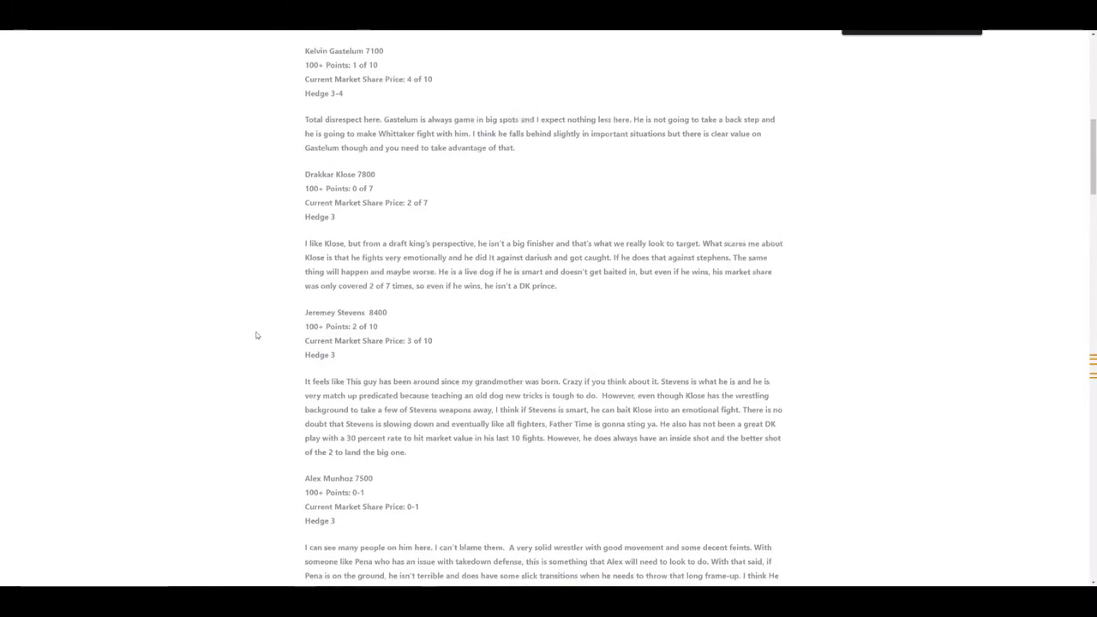
pyautogui.scroll(1, 254, 330)
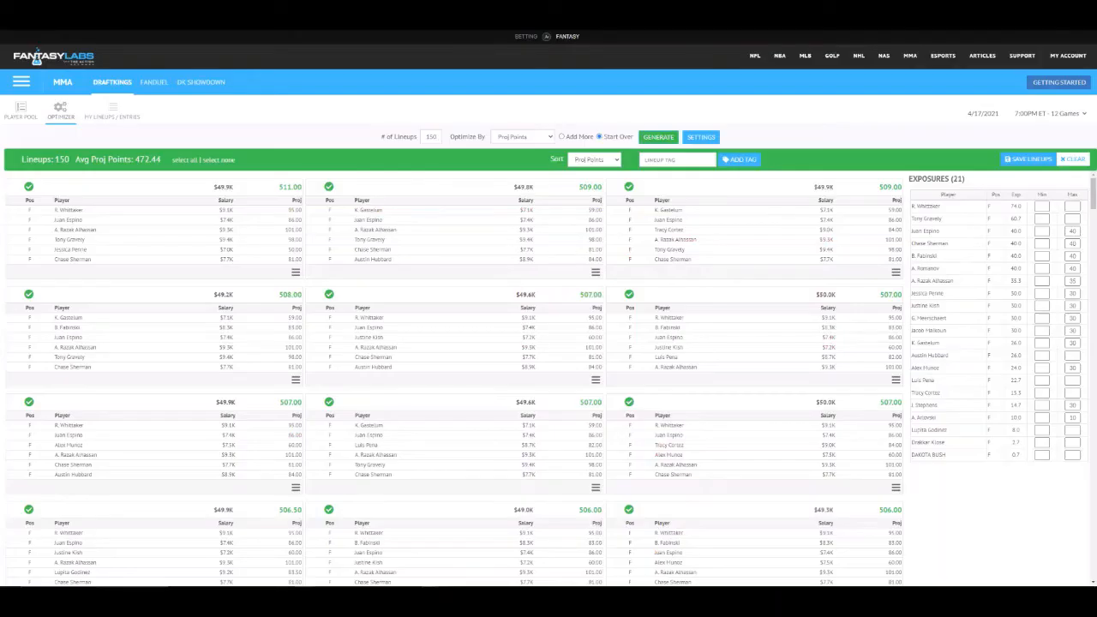
# Return to the player pool and exclude Dakota Bush from the lineups.
pyautogui.click(20, 109)
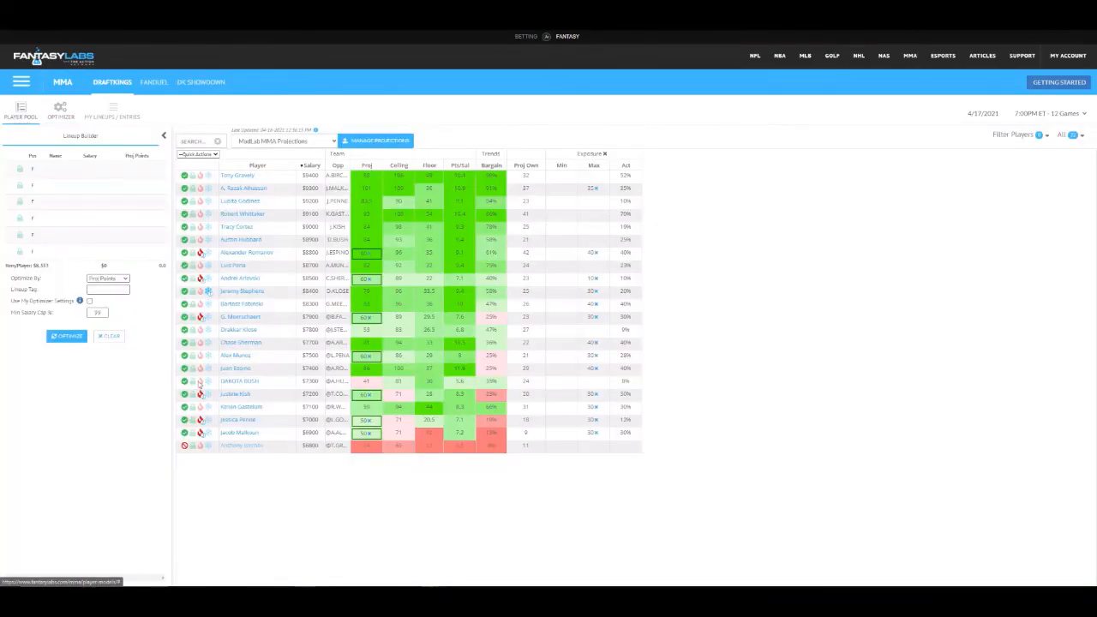
pyautogui.click(60, 111)
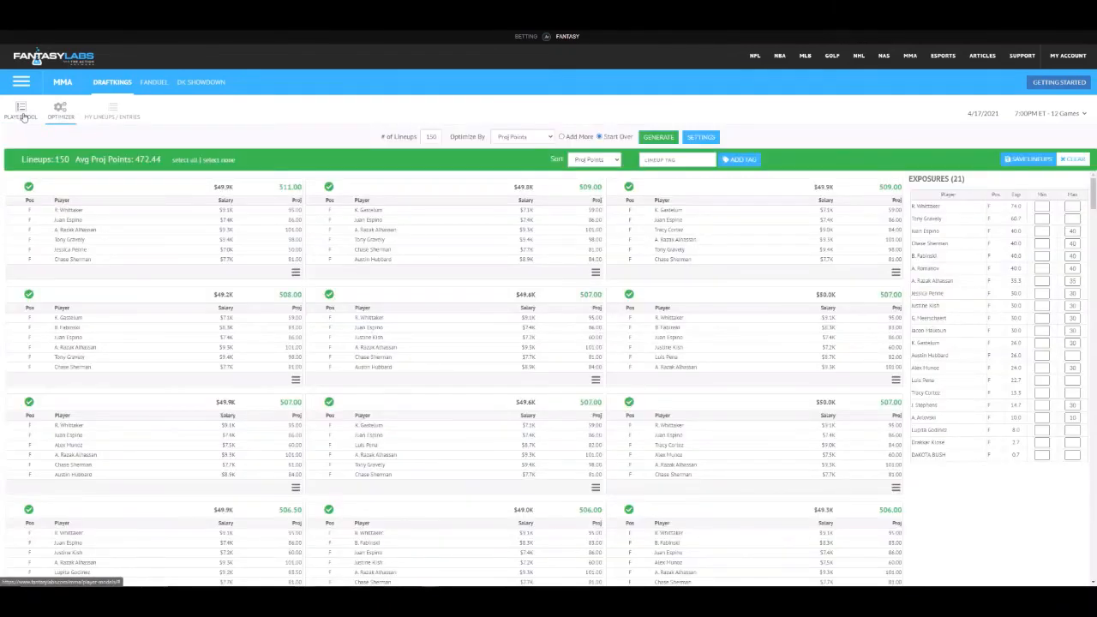
pyautogui.click(24, 117)
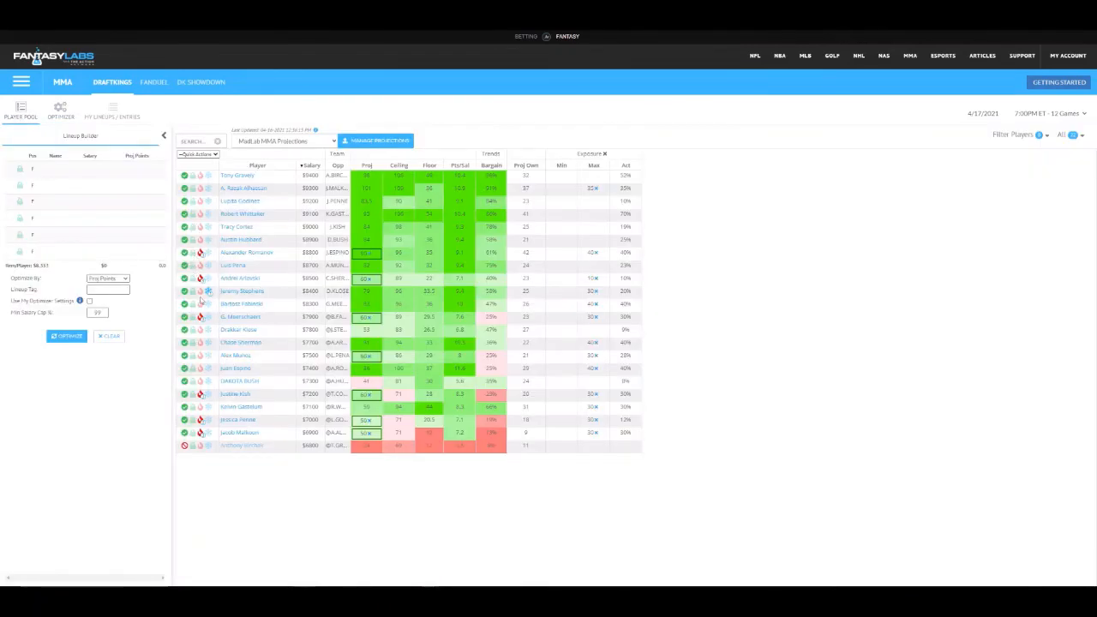
pyautogui.click(184, 381)
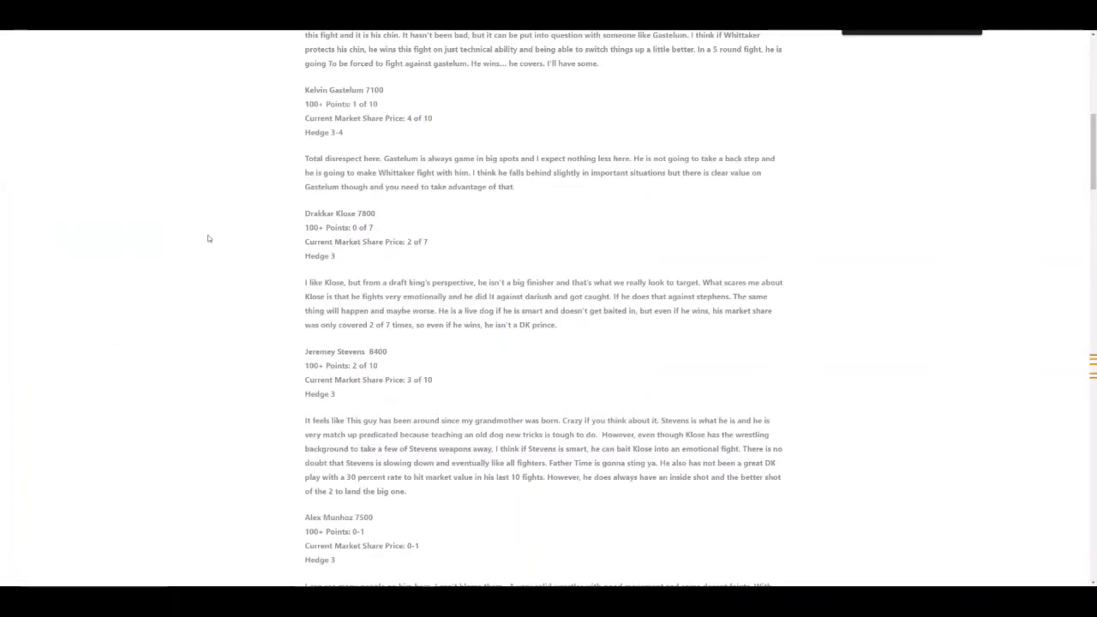
# Search the fight write-ups for "klose" and read Drakkar Klose's hedge rating and analysis.
pyautogui.press('Return')
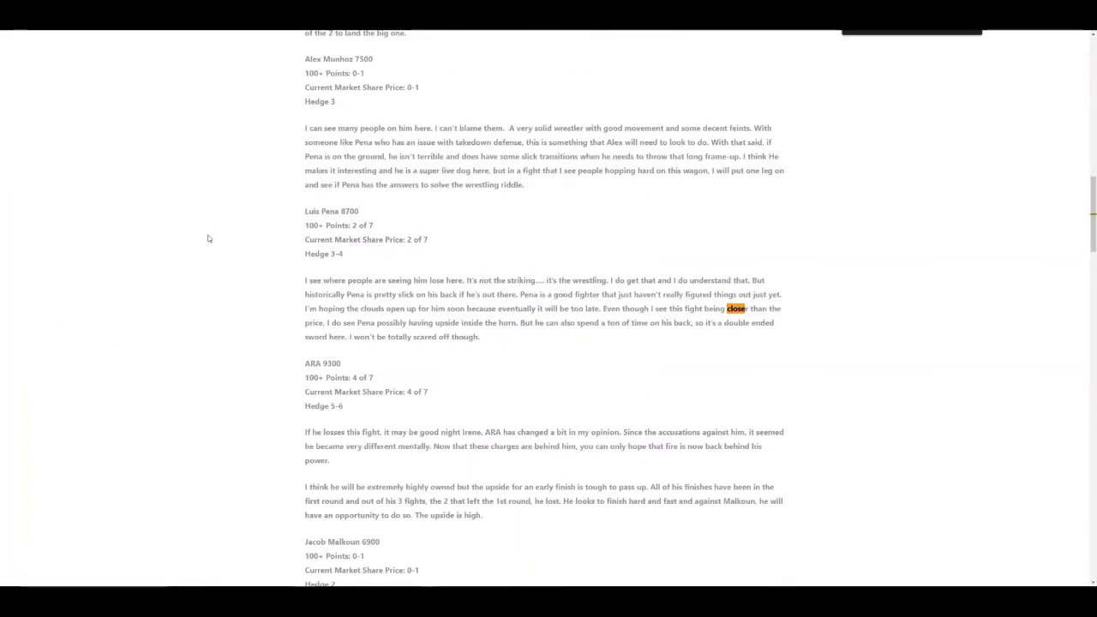
pyautogui.press('Escape')
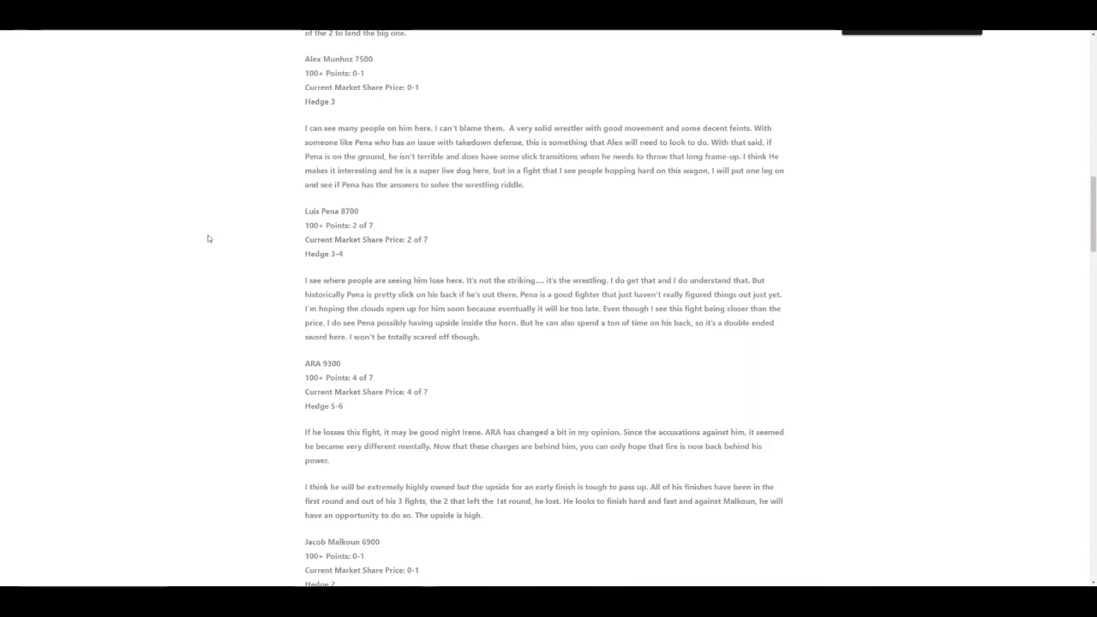
pyautogui.hotkey('ctrl', 'f')
pyautogui.press('F12')
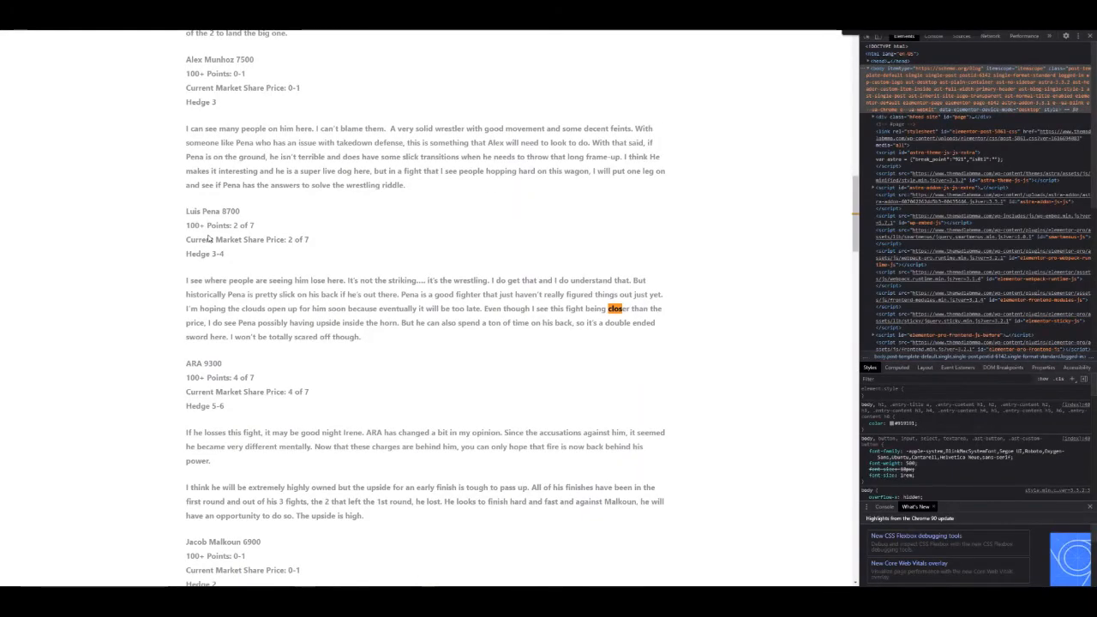
pyautogui.click(1091, 36)
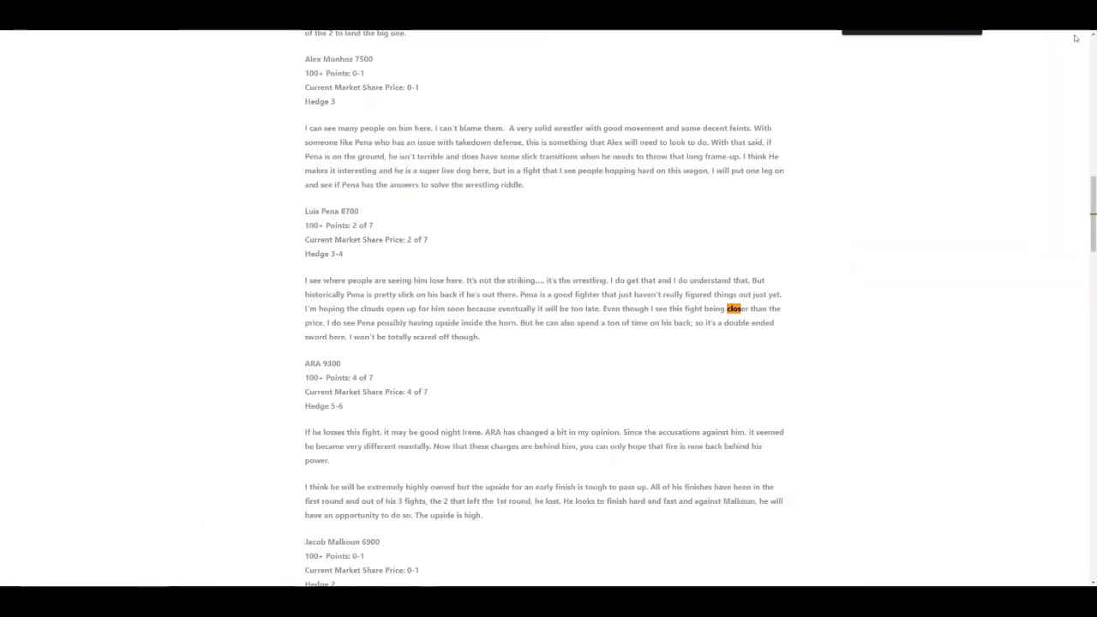
pyautogui.press('BackSpace')
pyautogui.press('BackSpace')
pyautogui.press('BackSpace')
pyautogui.press('BackSpace')
pyautogui.write('klose')
pyautogui.scroll(-1, 853, 248)
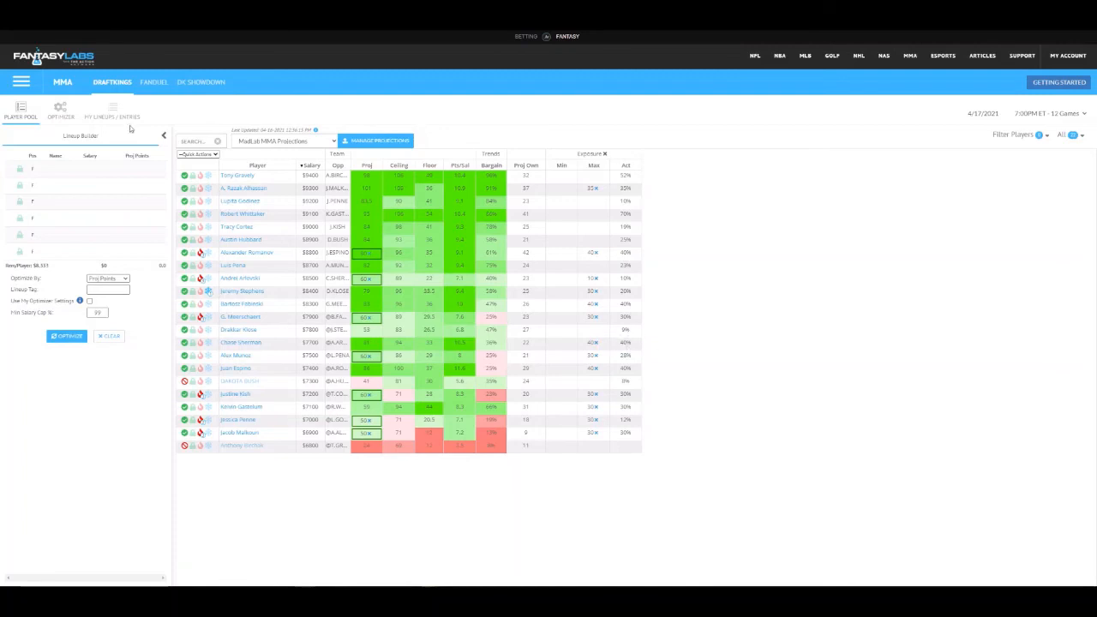
# Regenerate the lineups in the optimizer with Dakota Bush excluded.
pyautogui.click(62, 112)
pyautogui.click(658, 139)
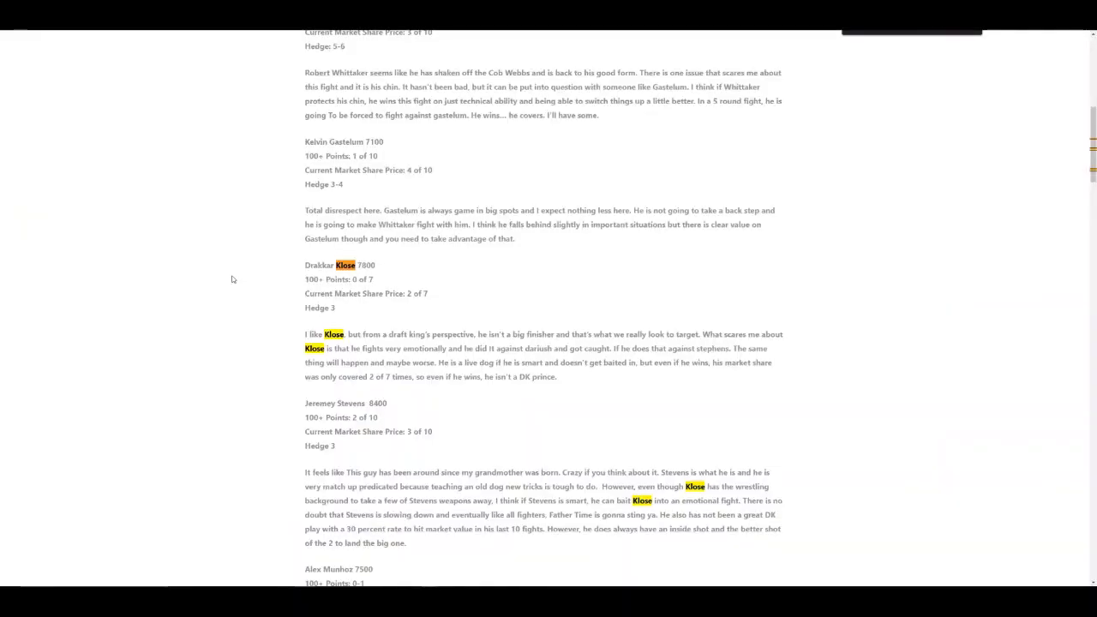
# Search the fight write-ups for "Cortez" and read Tracey Cortez's hedge rating and analysis.
pyautogui.write('Cortez')
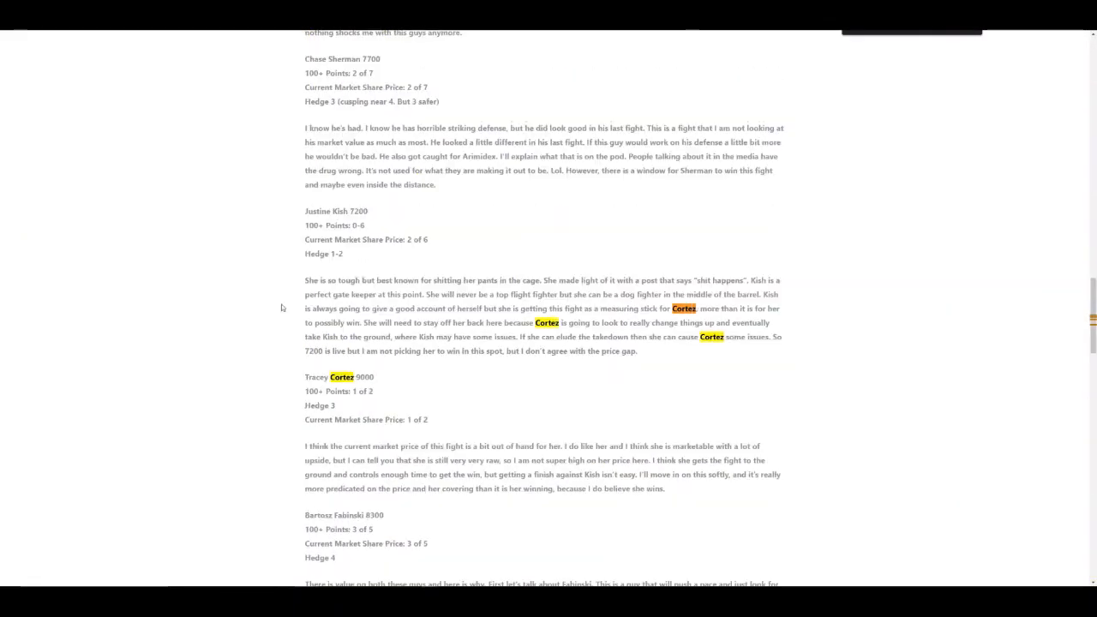
pyautogui.scroll(-1, 281, 306)
pyautogui.scroll(-1, 282, 312)
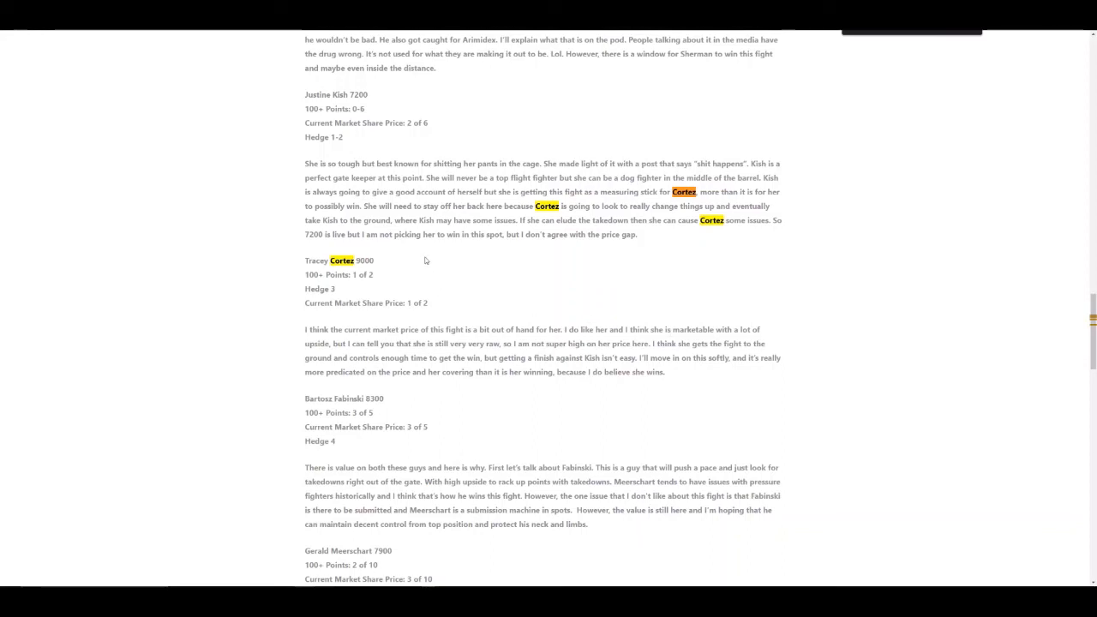
pyautogui.scroll(-1, 425, 274)
pyautogui.scroll(-1, 426, 274)
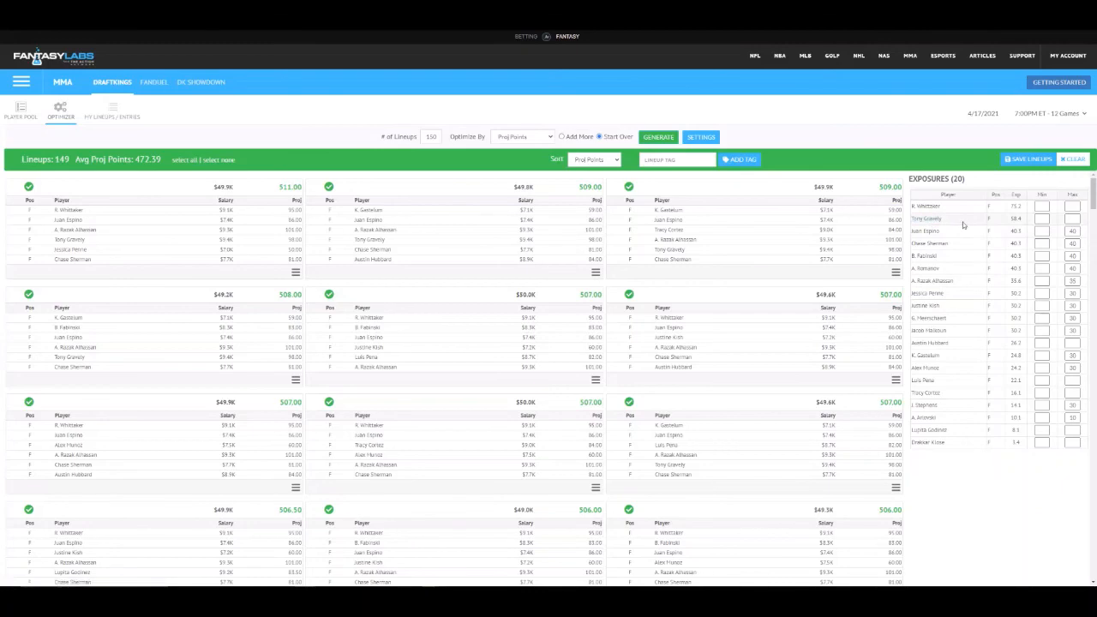
# Look through the fight write-ups for Tony Gravely's hedge rating.
pyautogui.click(127, 24)
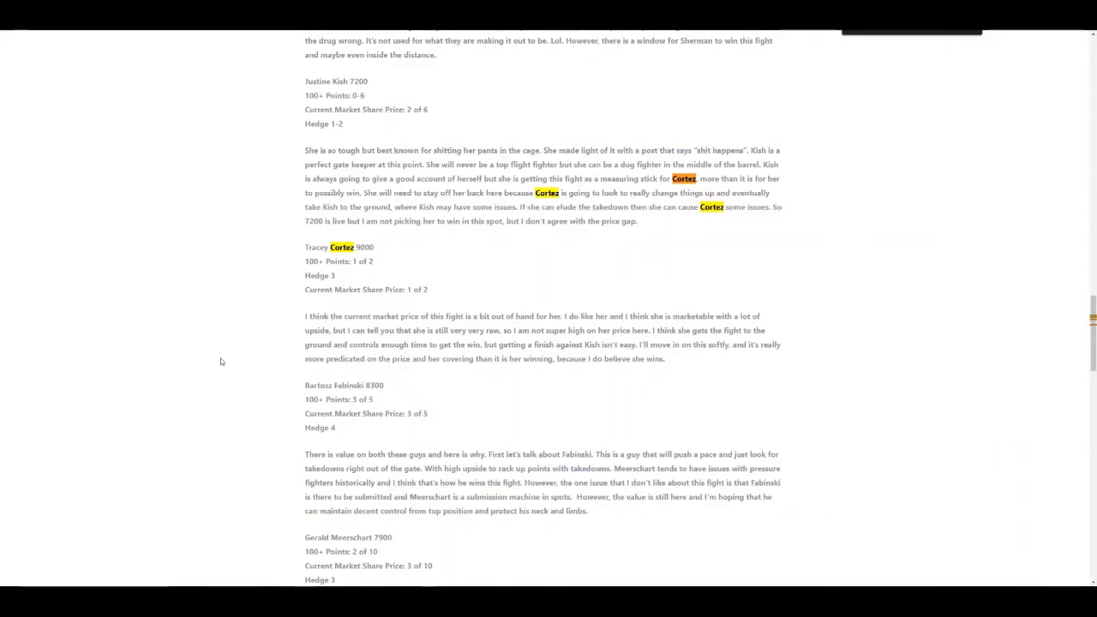
pyautogui.scroll(6, 220, 362)
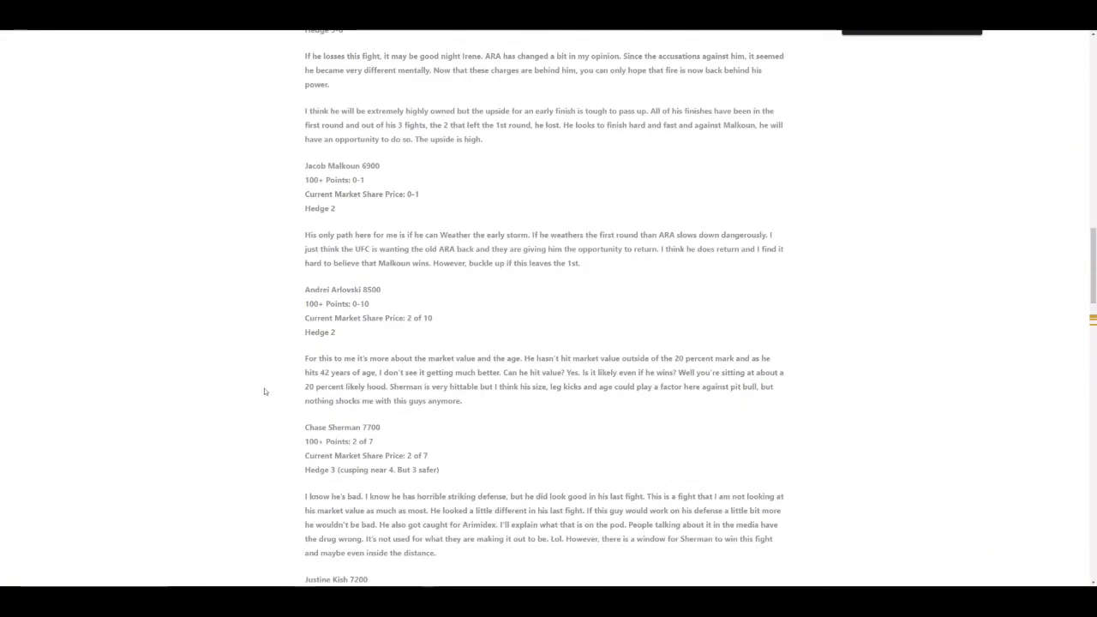
pyautogui.scroll(7, 259, 371)
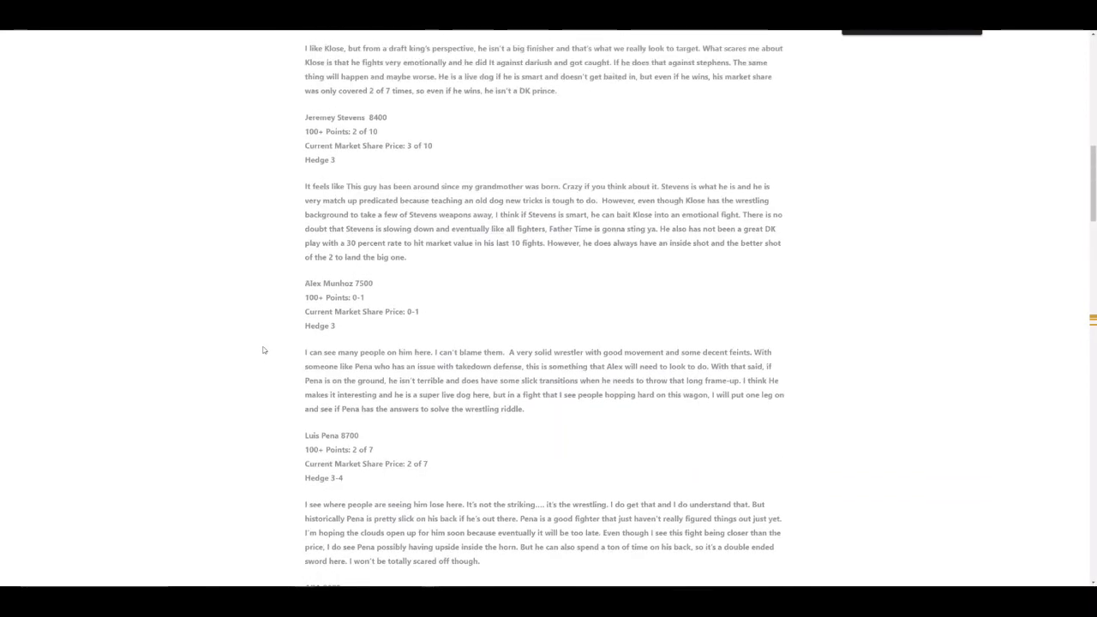
pyautogui.scroll(6, 262, 343)
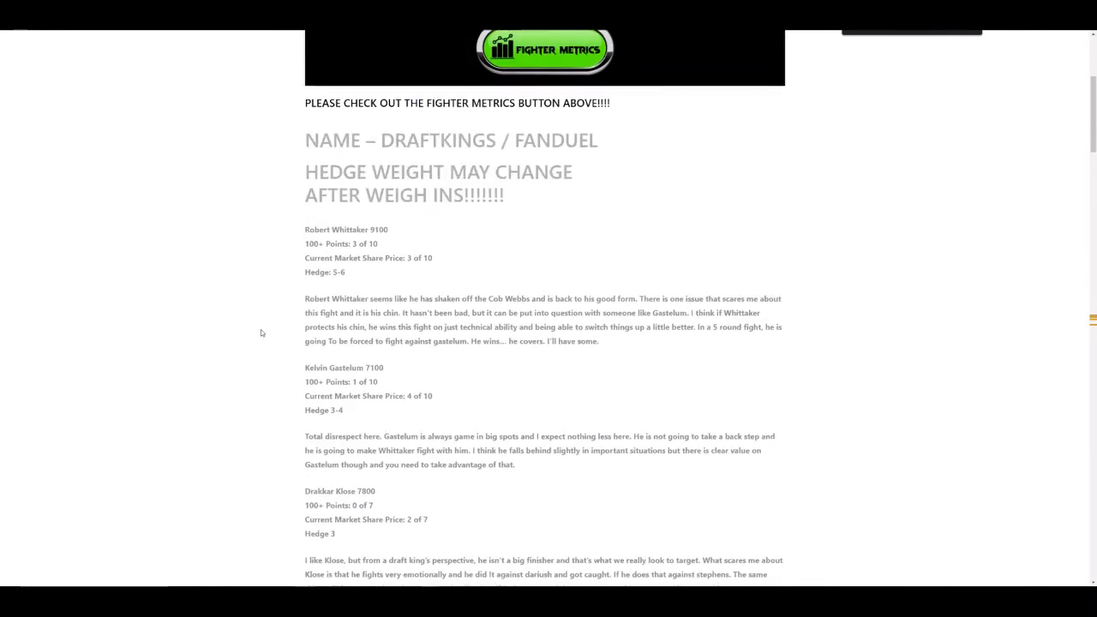
pyautogui.scroll(-18, 261, 332)
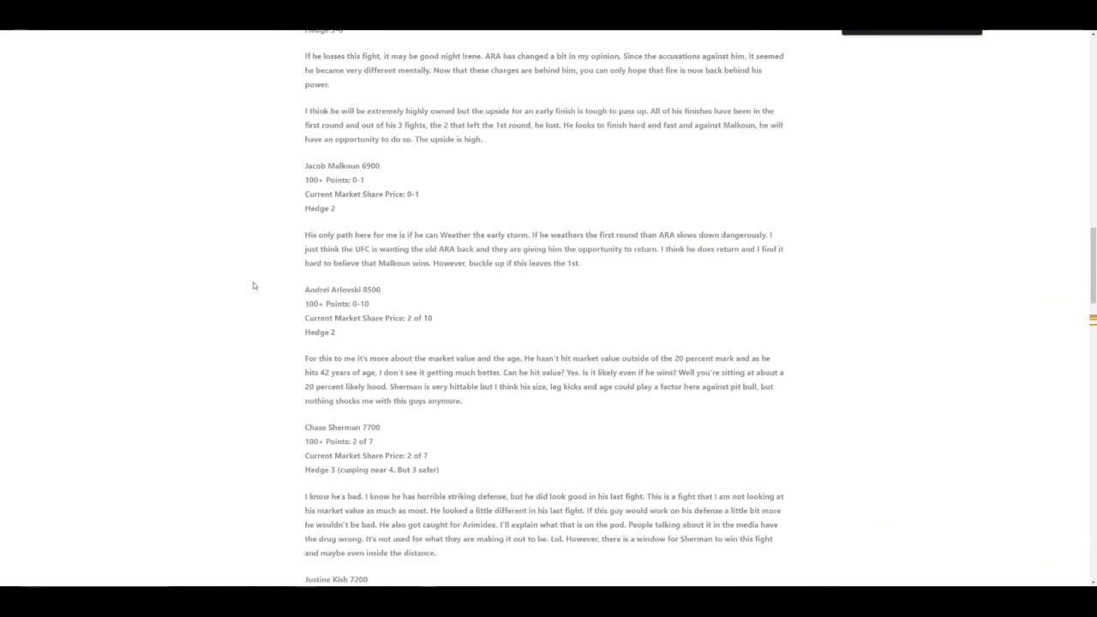
pyautogui.scroll(-4, 254, 285)
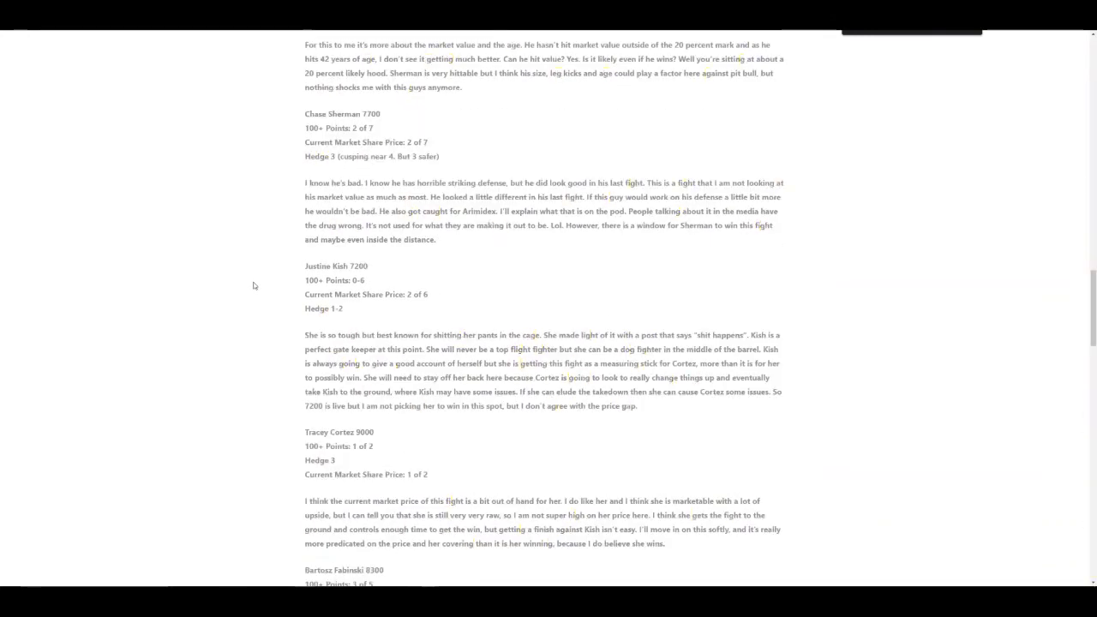
pyautogui.press('Home')
pyautogui.write('ve')
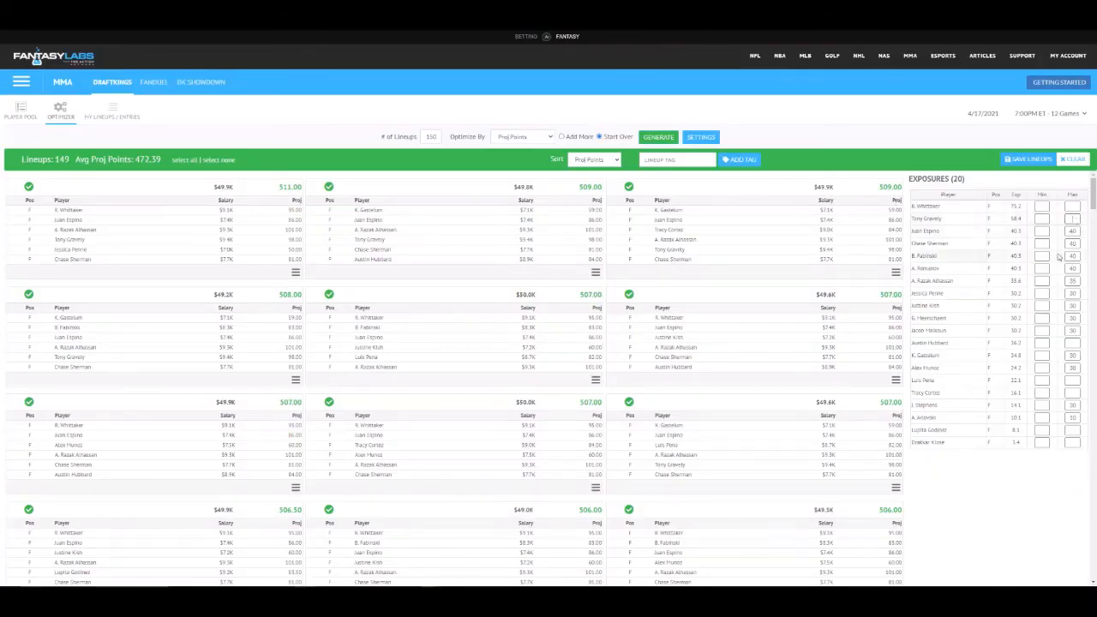
# Cap Tony Gravely's maximum exposure at 50 and regenerate the lineups.
pyautogui.write('50')
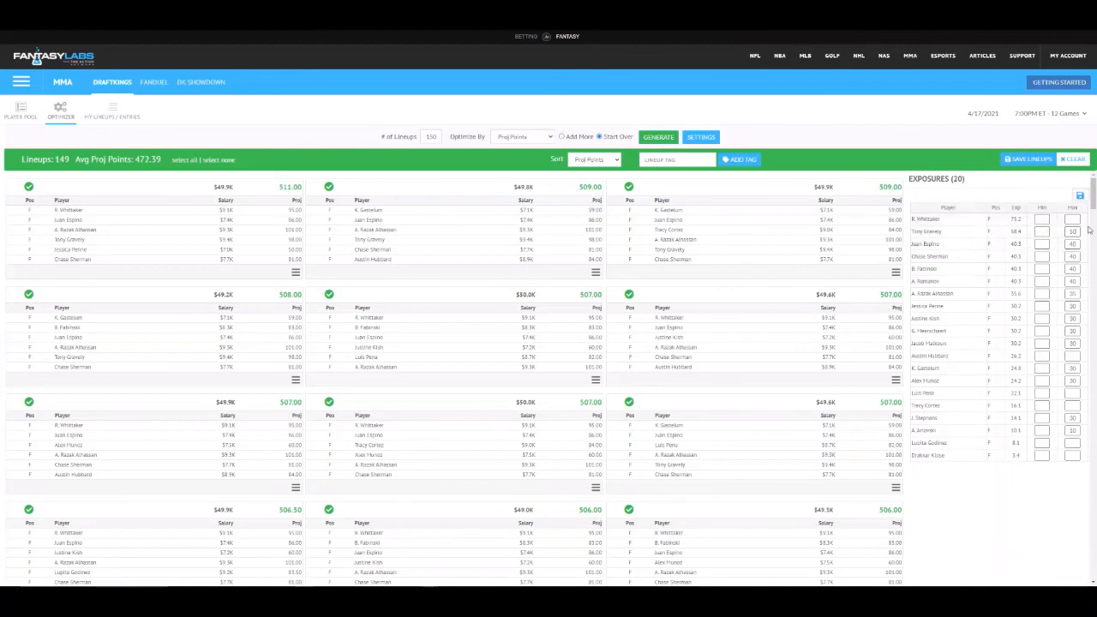
pyautogui.click(1079, 195)
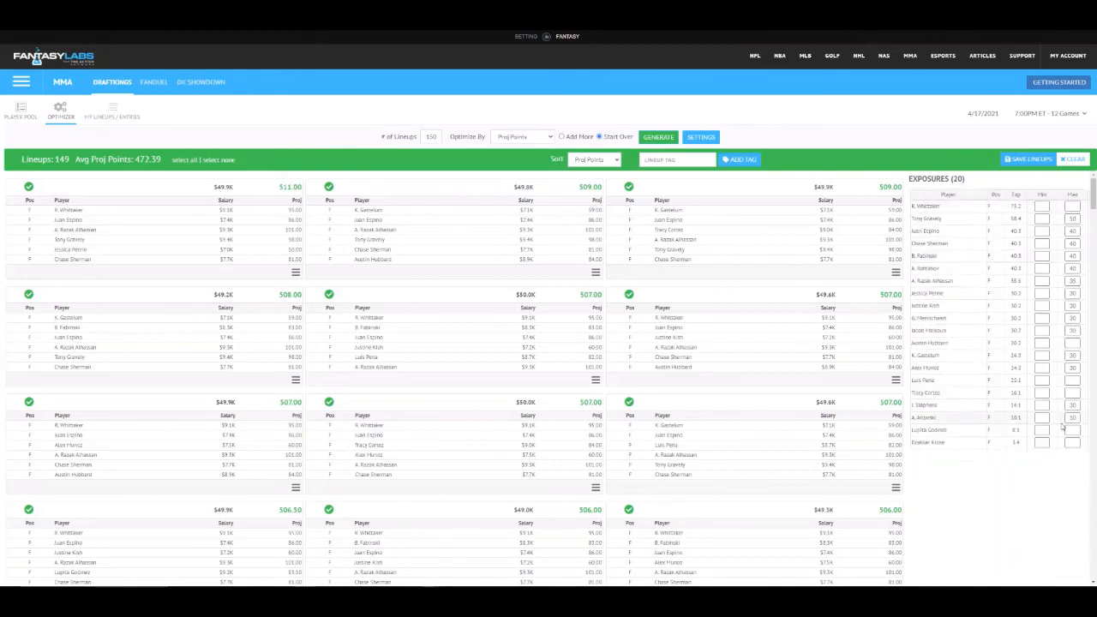
pyautogui.click(659, 137)
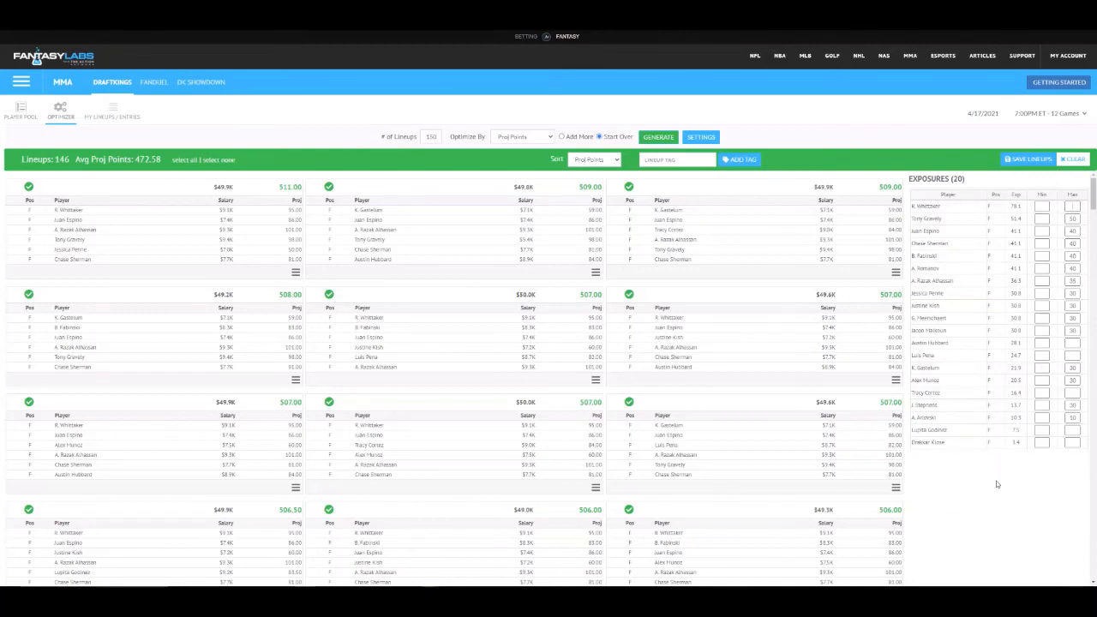
pyautogui.click(21, 110)
pyautogui.click(658, 138)
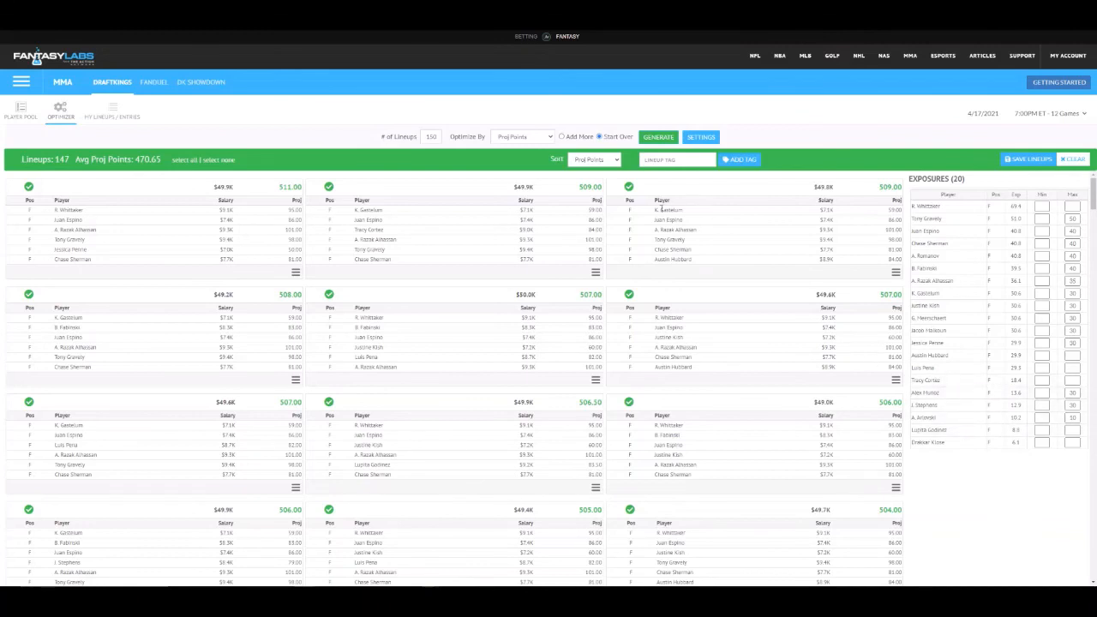
# Set Alex Munoz's projection to 70 in the player pool and return to the optimizer.
pyautogui.click(32, 117)
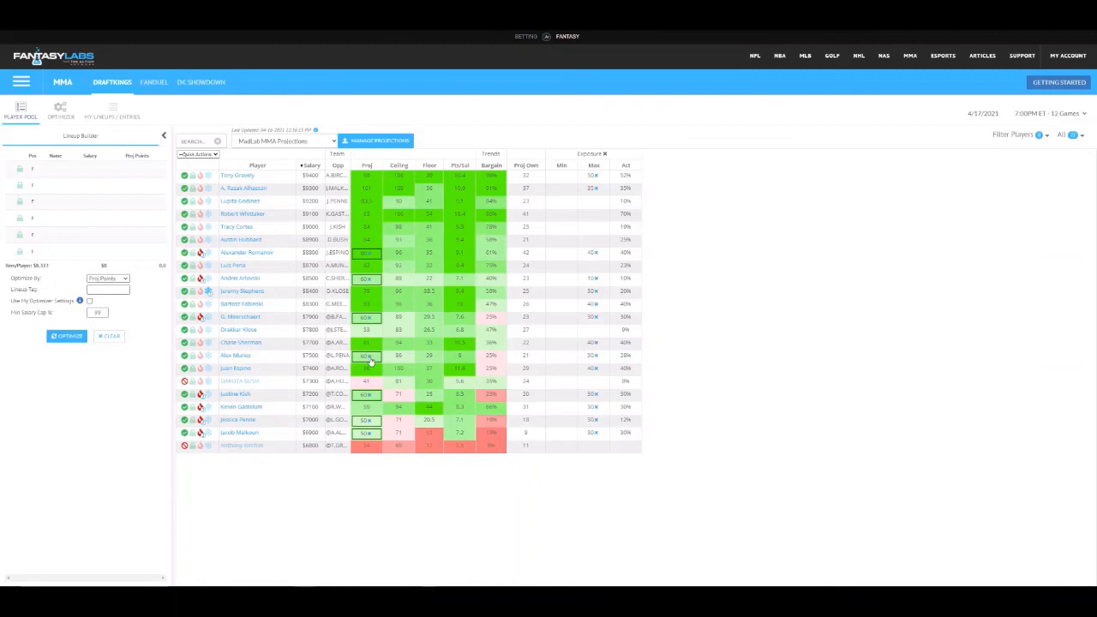
pyautogui.click(368, 357)
pyautogui.write('70')
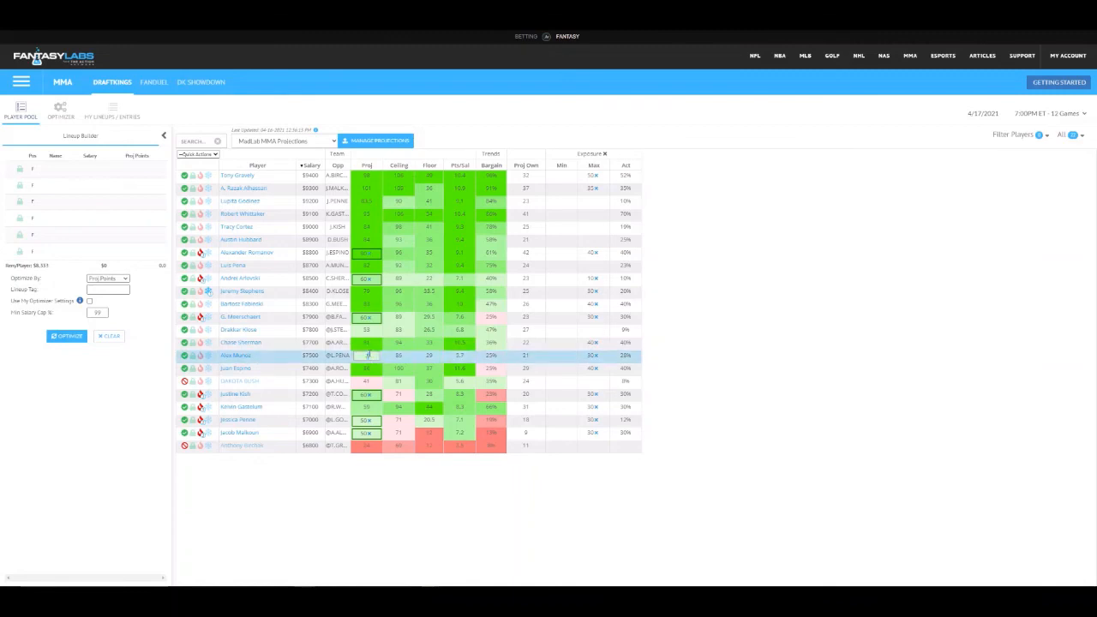
pyautogui.click(371, 512)
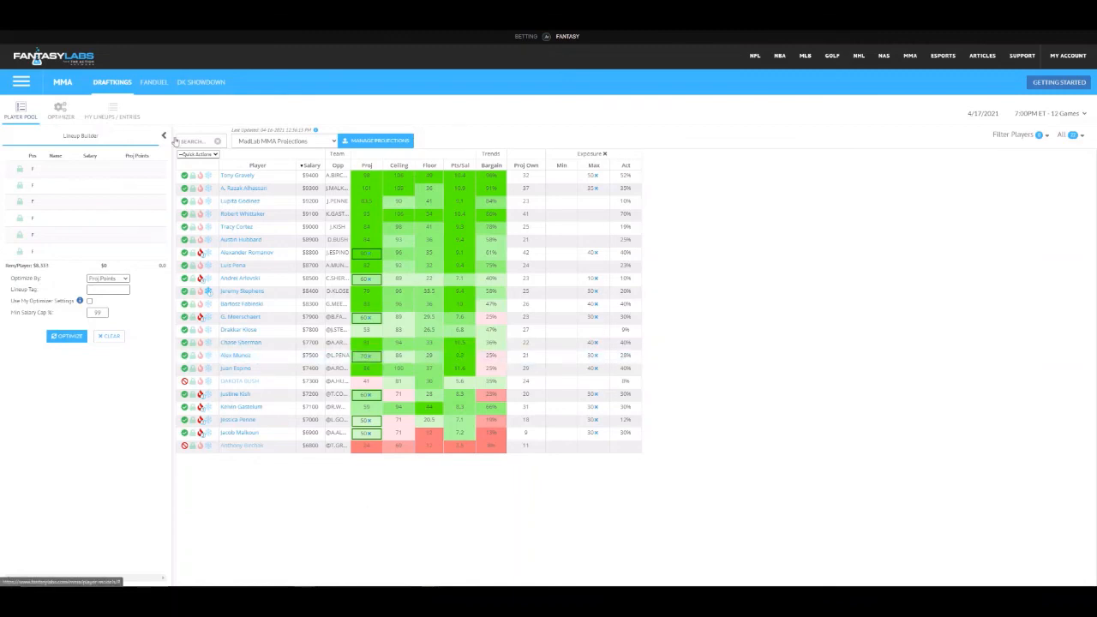
pyautogui.click(60, 118)
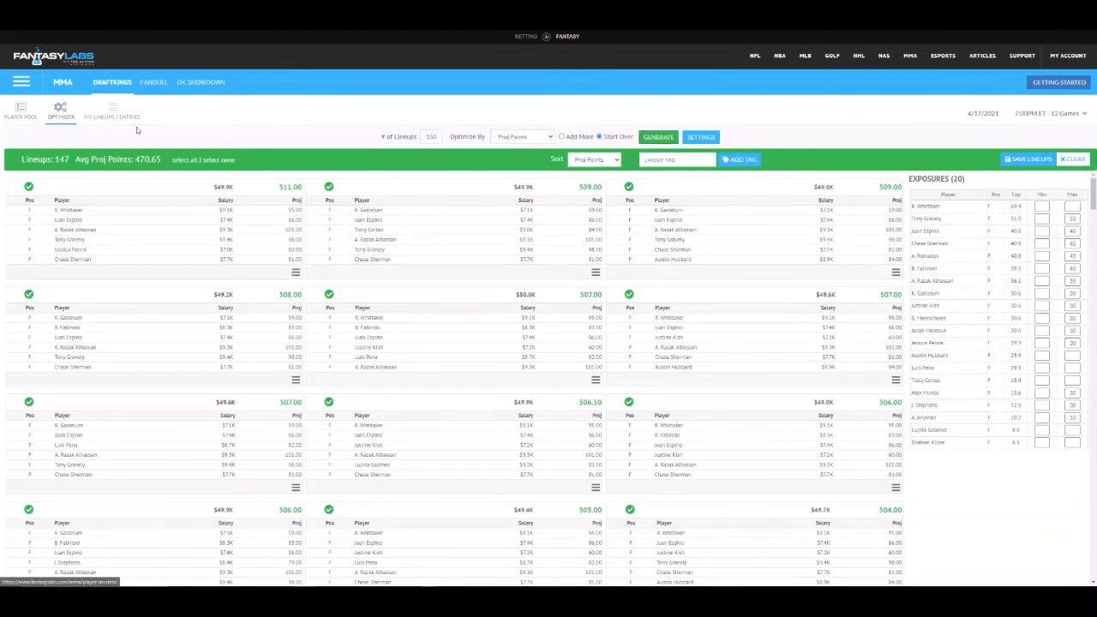
# Remove Jeremy Stephens's dislike rating in the player pool and regenerate the lineups.
pyautogui.click(20, 113)
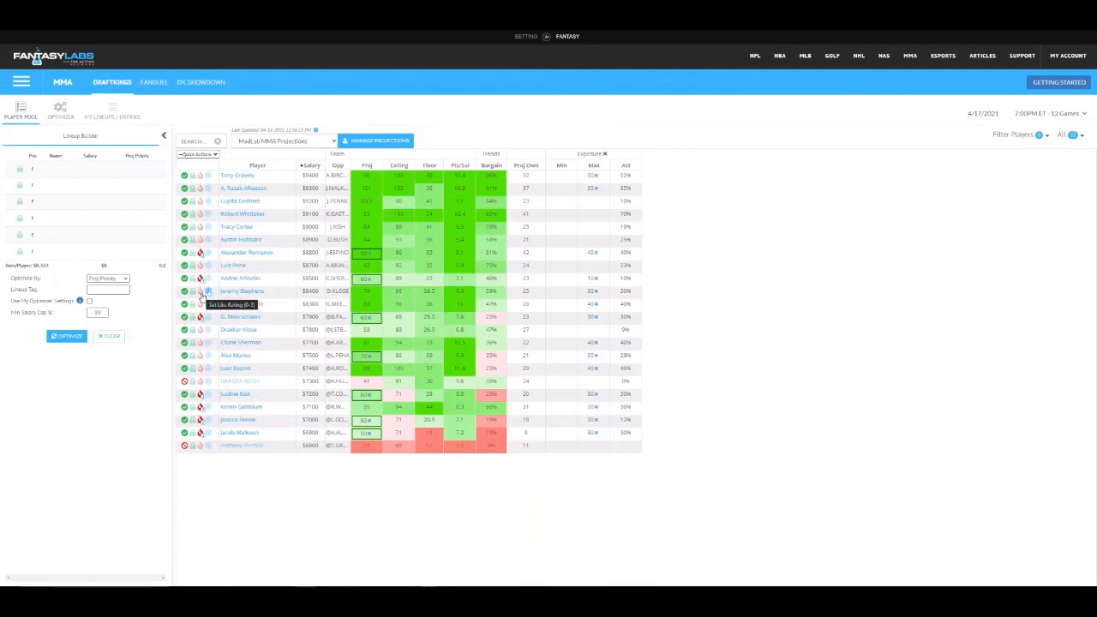
pyautogui.click(209, 294)
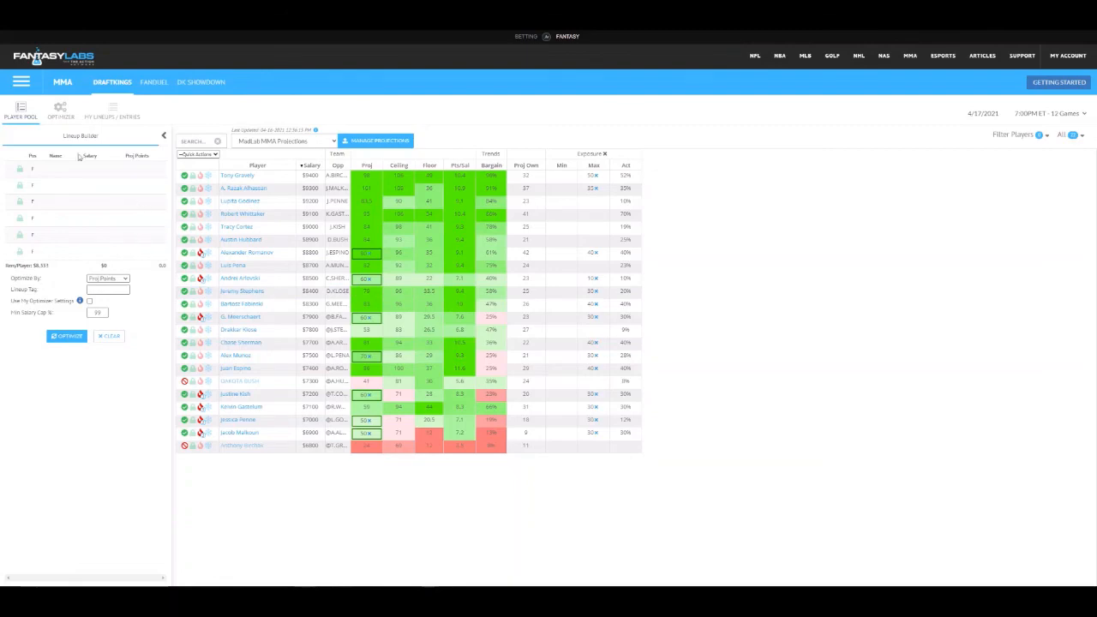
pyautogui.click(55, 118)
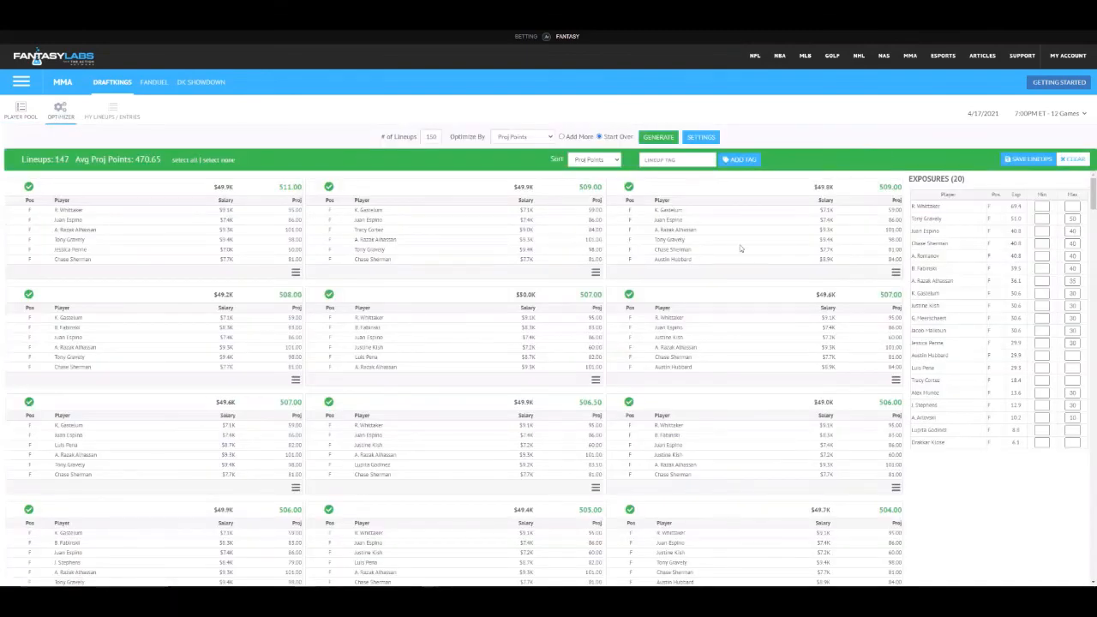
pyautogui.click(654, 138)
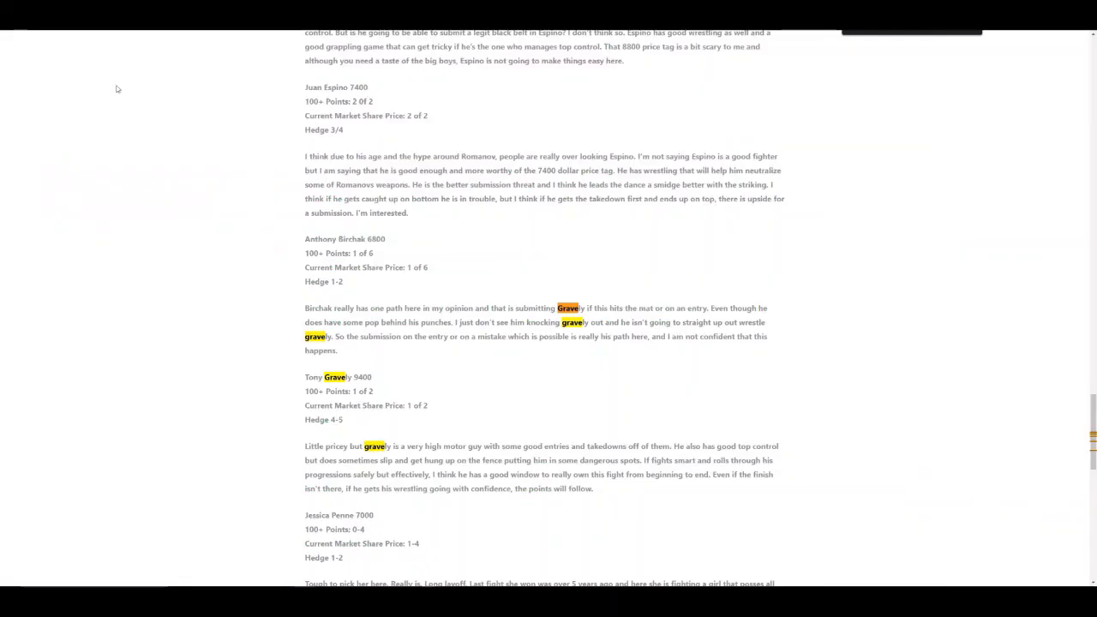
# Look through the fight write-ups and compare them with the fighters' exposures in the player pool.
pyautogui.scroll(15, 214, 289)
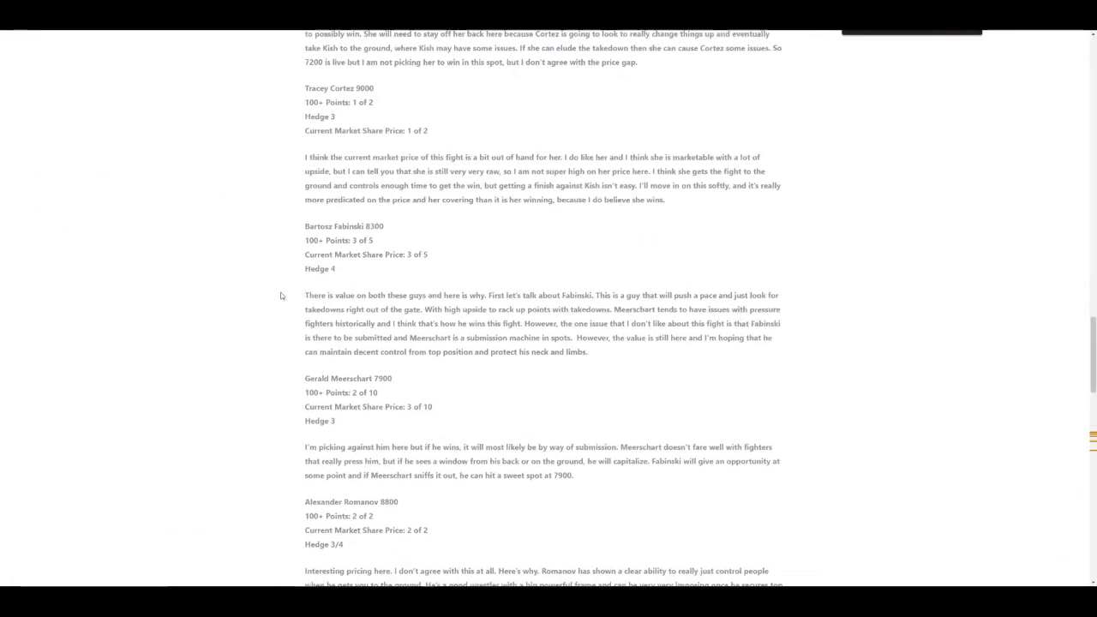
pyautogui.scroll(3, 280, 287)
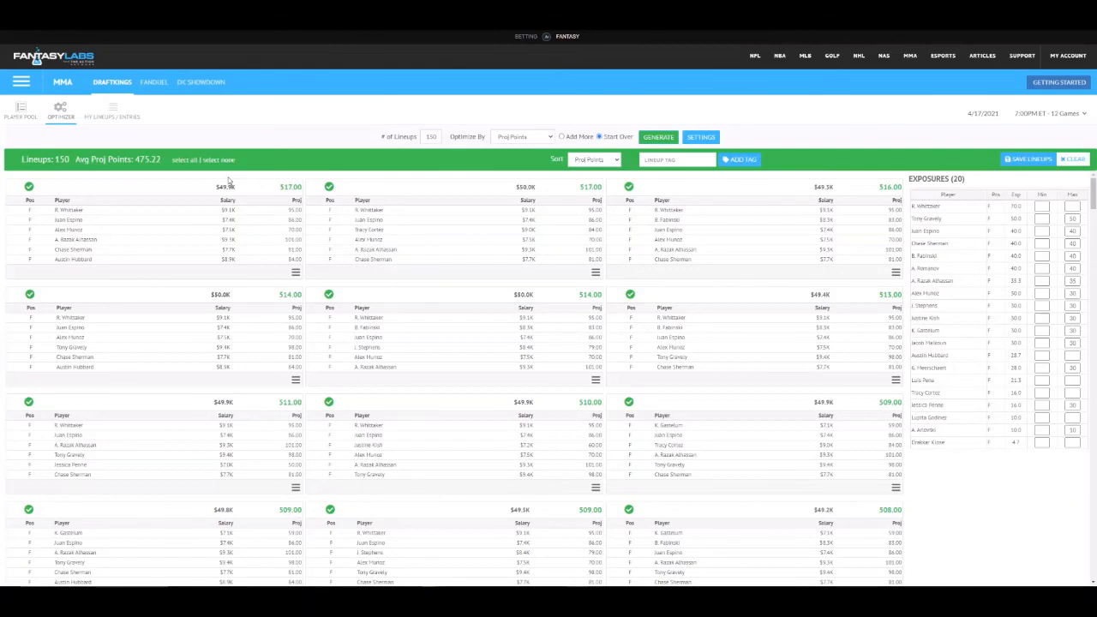
pyautogui.click(21, 110)
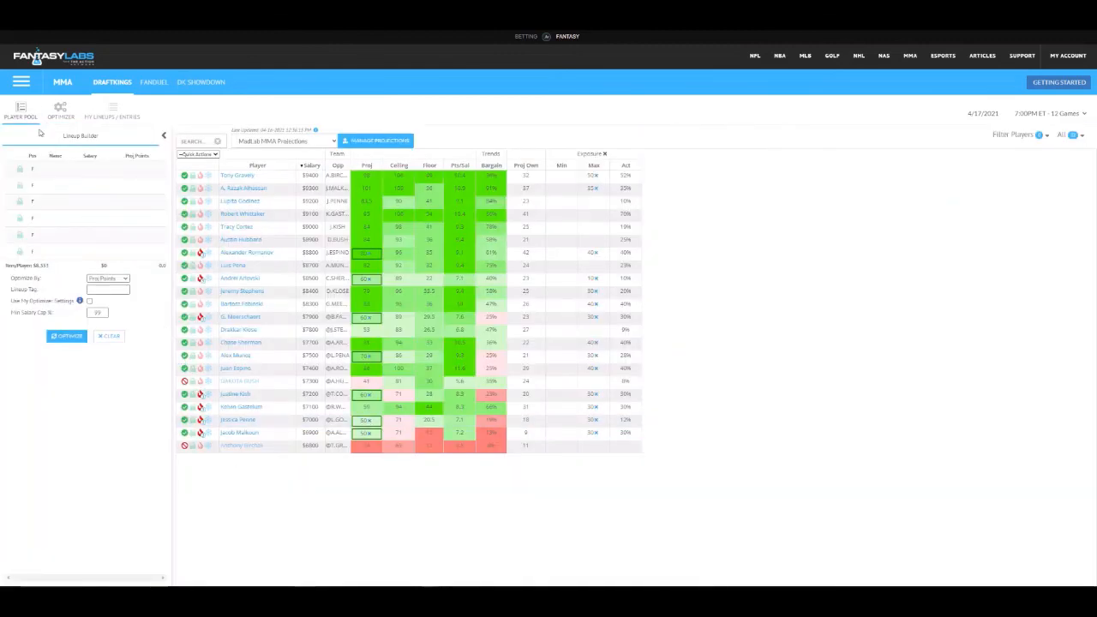
pyautogui.click(60, 109)
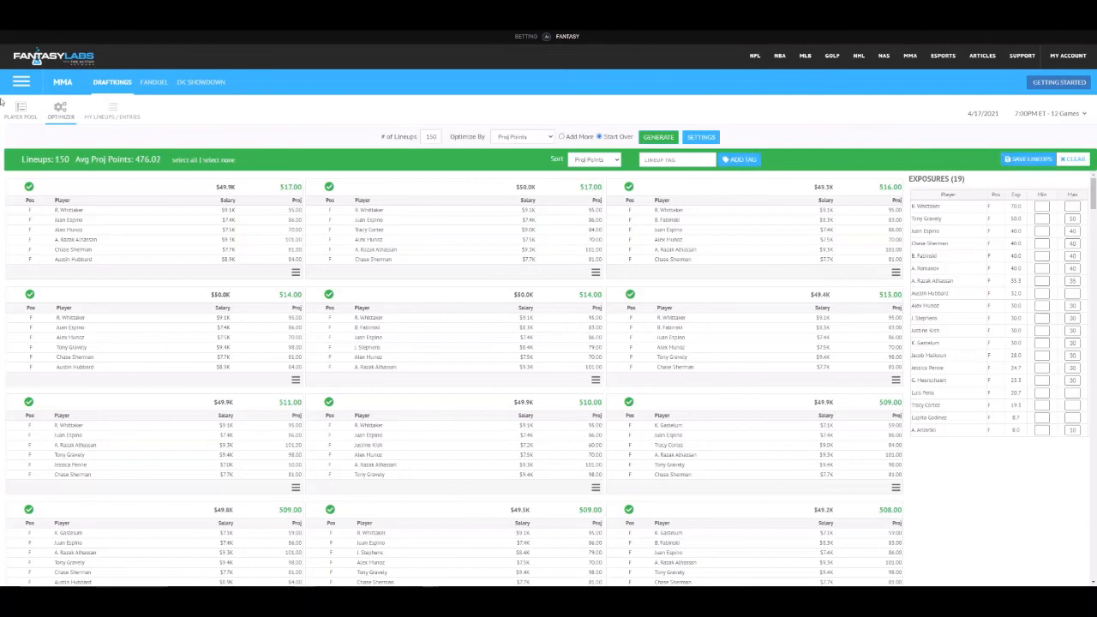
# Delete all 150 previously saved lineups and save the newly generated set from the optimizer.
pyautogui.click(126, 116)
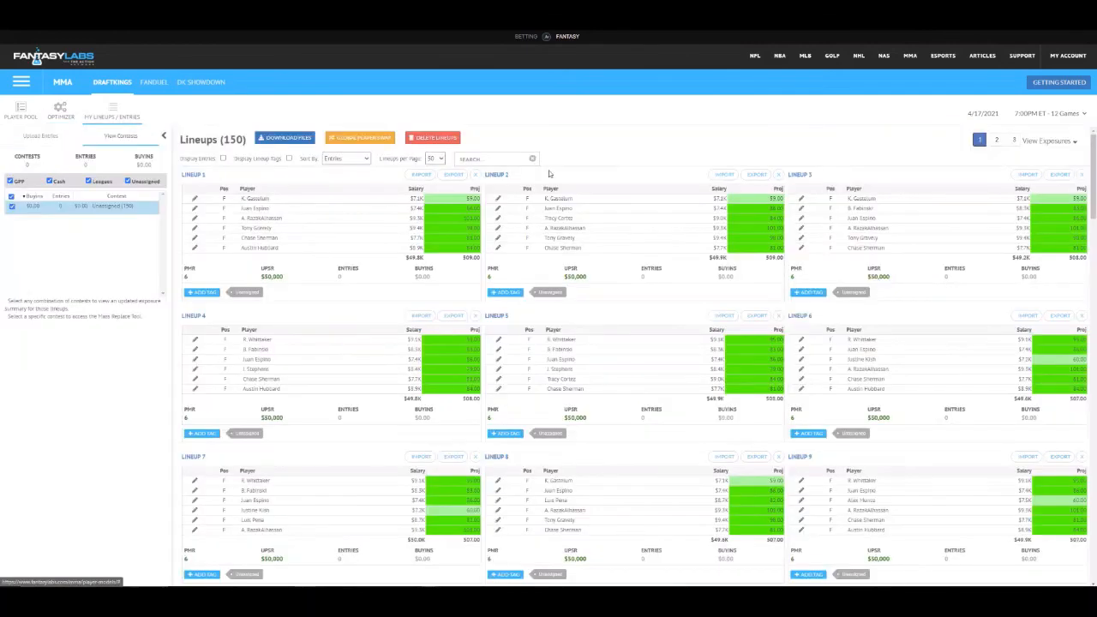
pyautogui.click(433, 137)
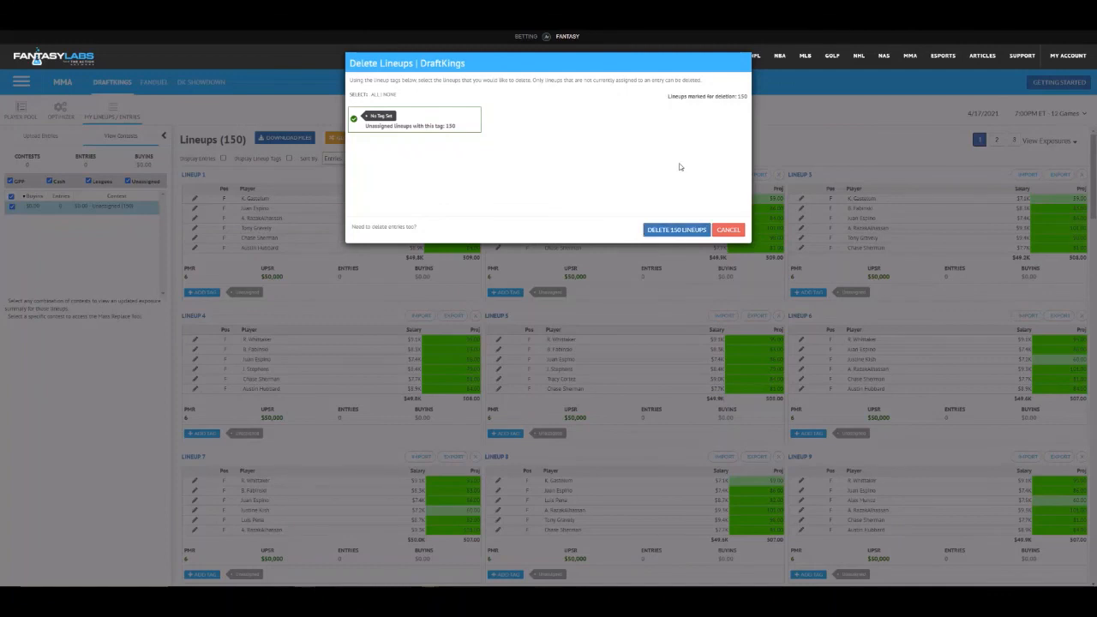
pyautogui.click(673, 230)
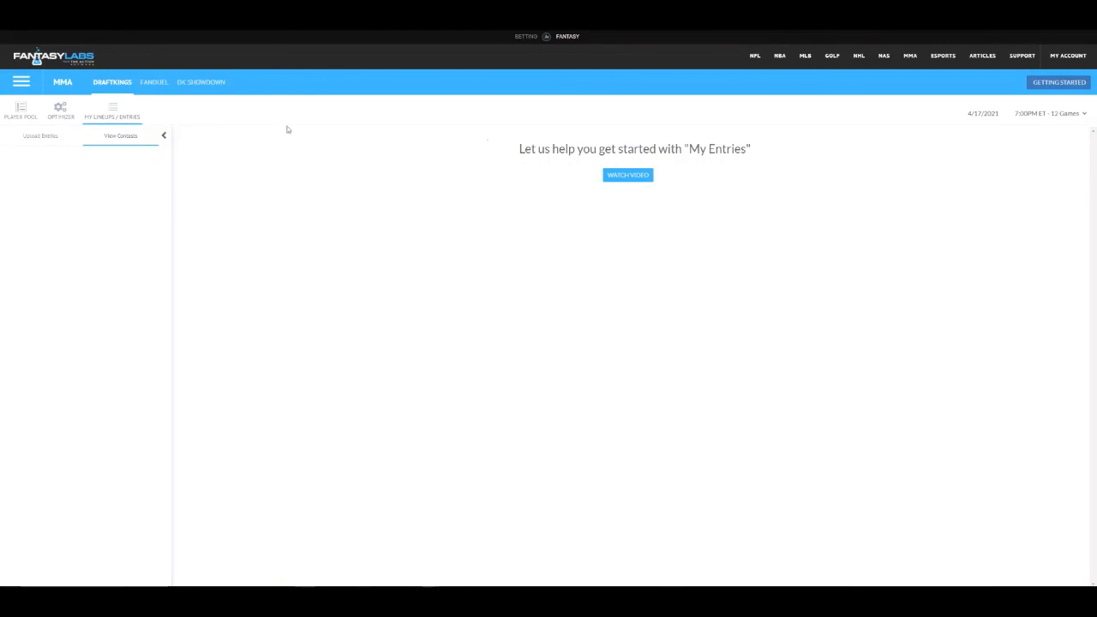
pyautogui.click(60, 108)
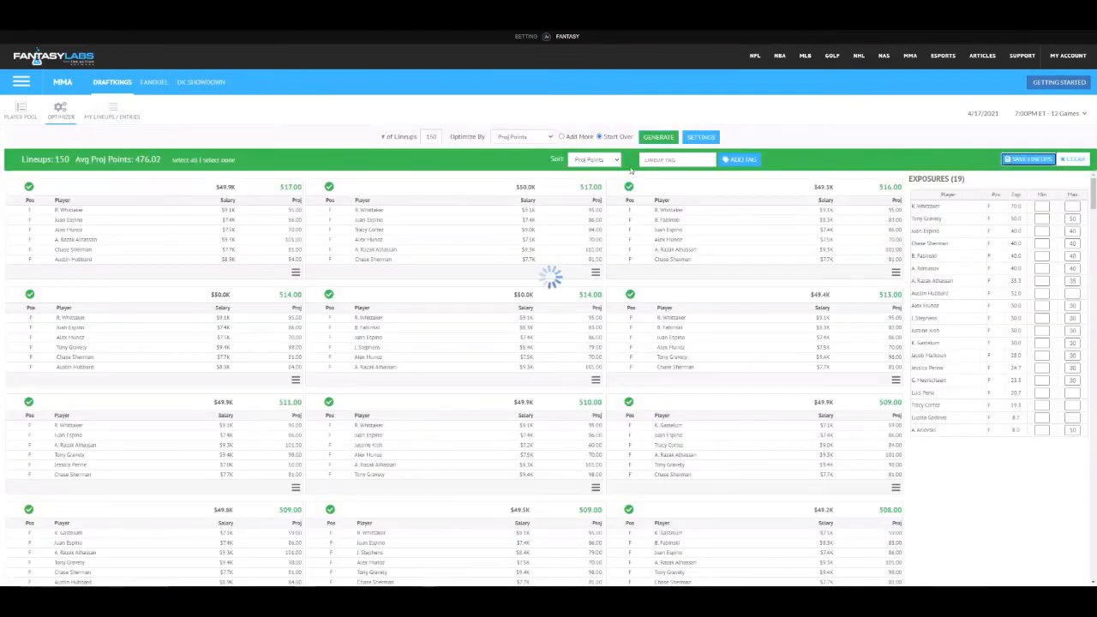
# Sort the player pool by actual exposure to review each fighter's share of the lineups.
pyautogui.click(29, 114)
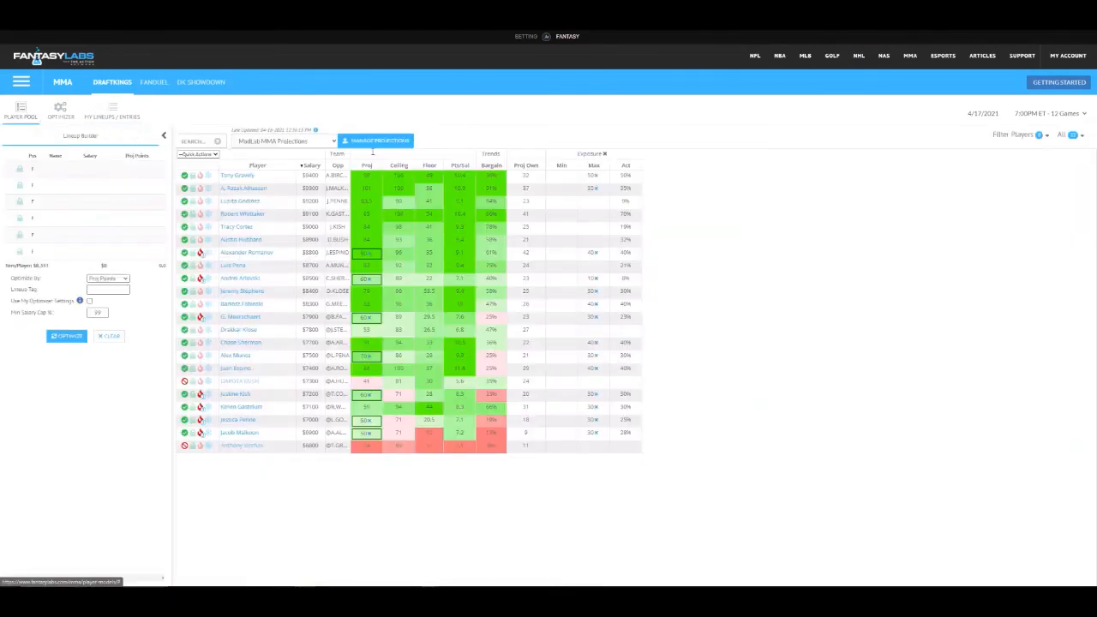
pyautogui.click(626, 166)
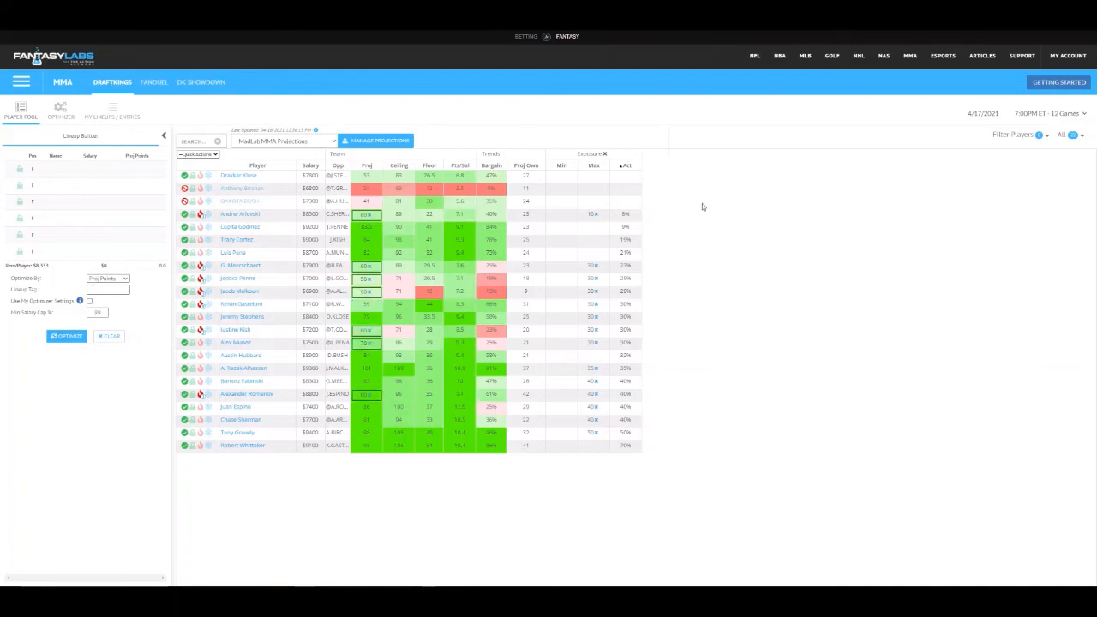
# Download the DraftKings file of the 150 saved lineups.
pyautogui.click(122, 120)
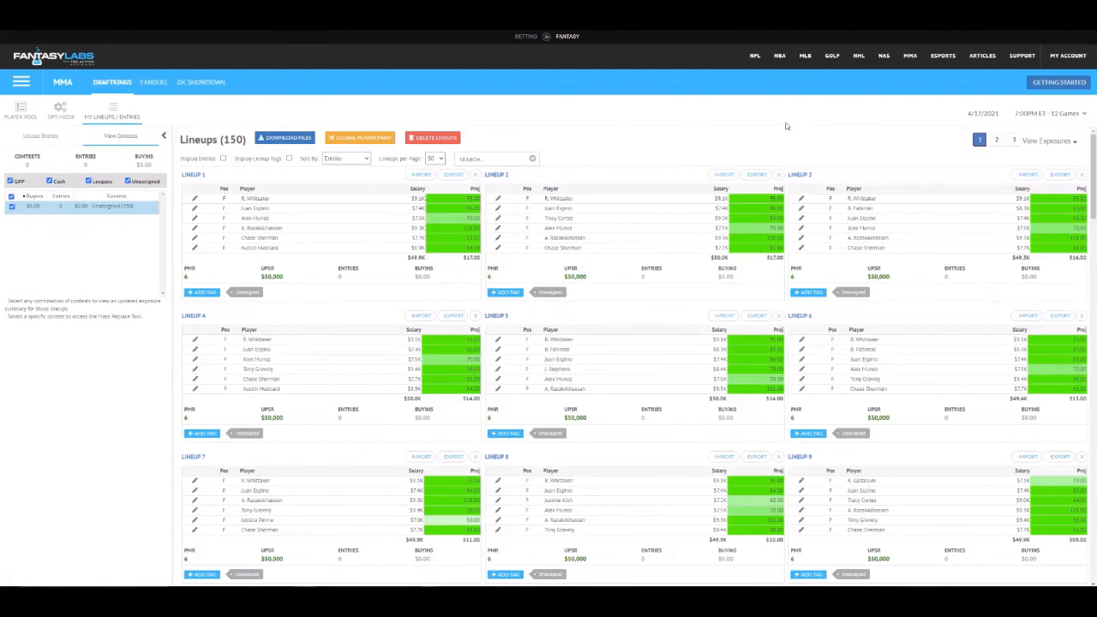
pyautogui.click(287, 138)
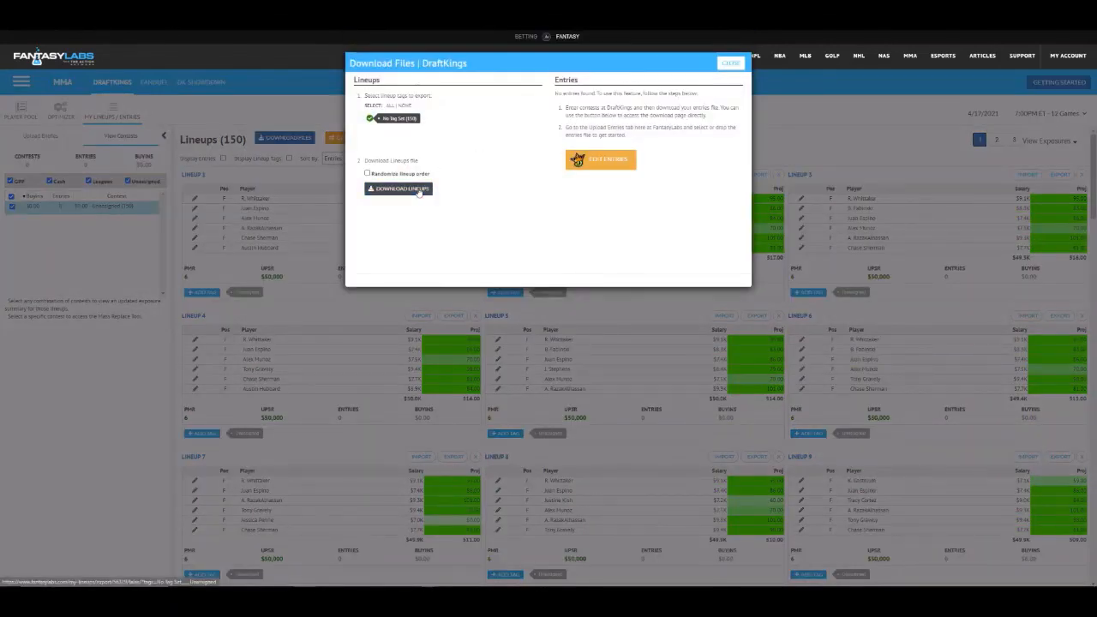
pyautogui.click(418, 190)
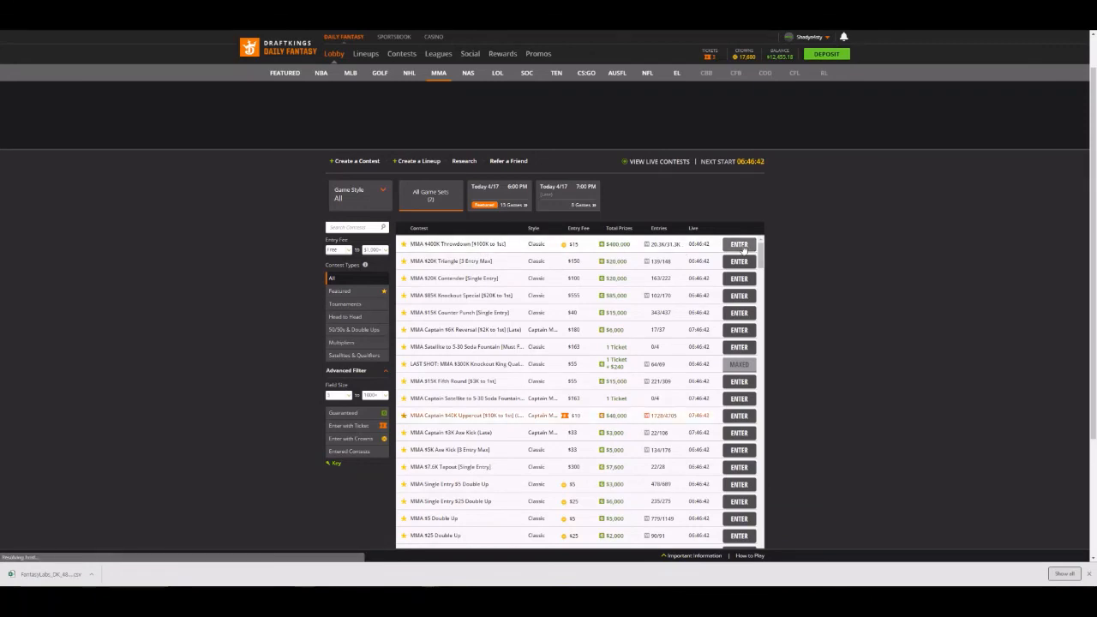
# In DraftKings, fill a placeholder lineup for the MMA $400K Throwdown with Zarah Fairn, J. Nunes, Bill Algeo, R. Ramos, A. Birchak and T. Gravely.
pyautogui.click(740, 246)
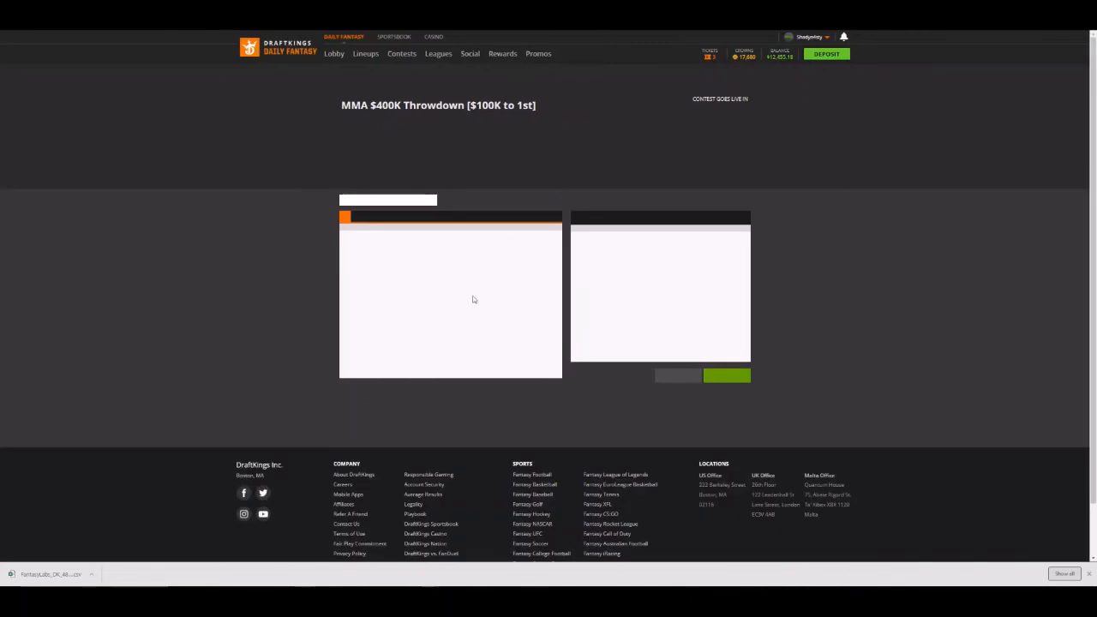
pyautogui.scroll(-5, 514, 335)
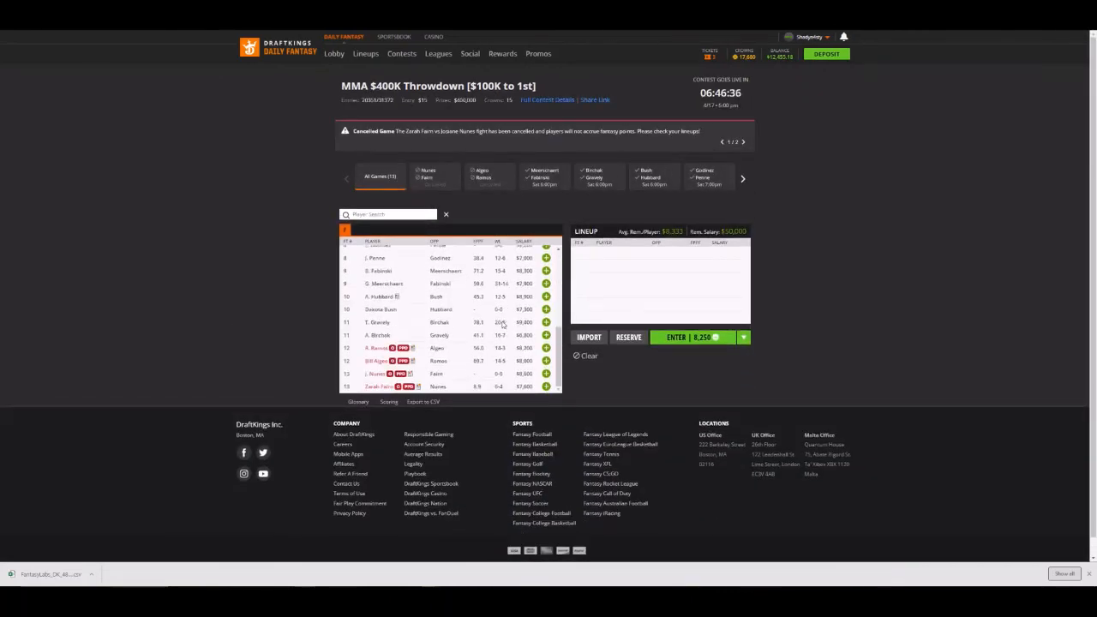
pyautogui.click(546, 369)
pyautogui.click(546, 369)
pyautogui.click(546, 369)
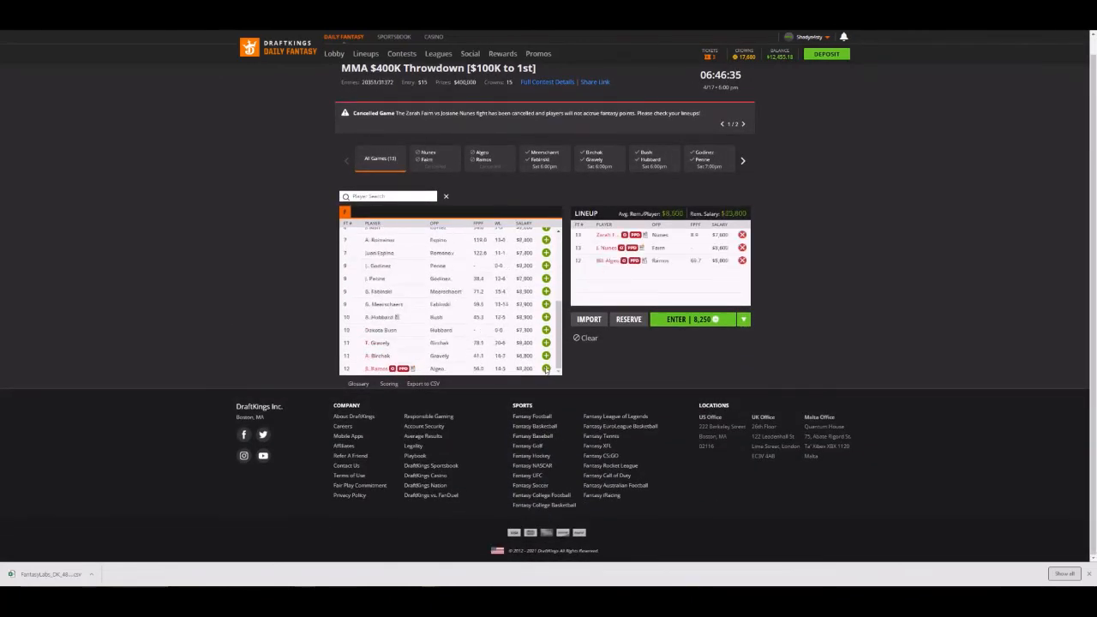
pyautogui.click(546, 369)
pyautogui.click(546, 369)
pyautogui.click(546, 369)
# Switch the entry payment to $15 cash and enter the placeholder lineup in the contest.
pyautogui.click(745, 323)
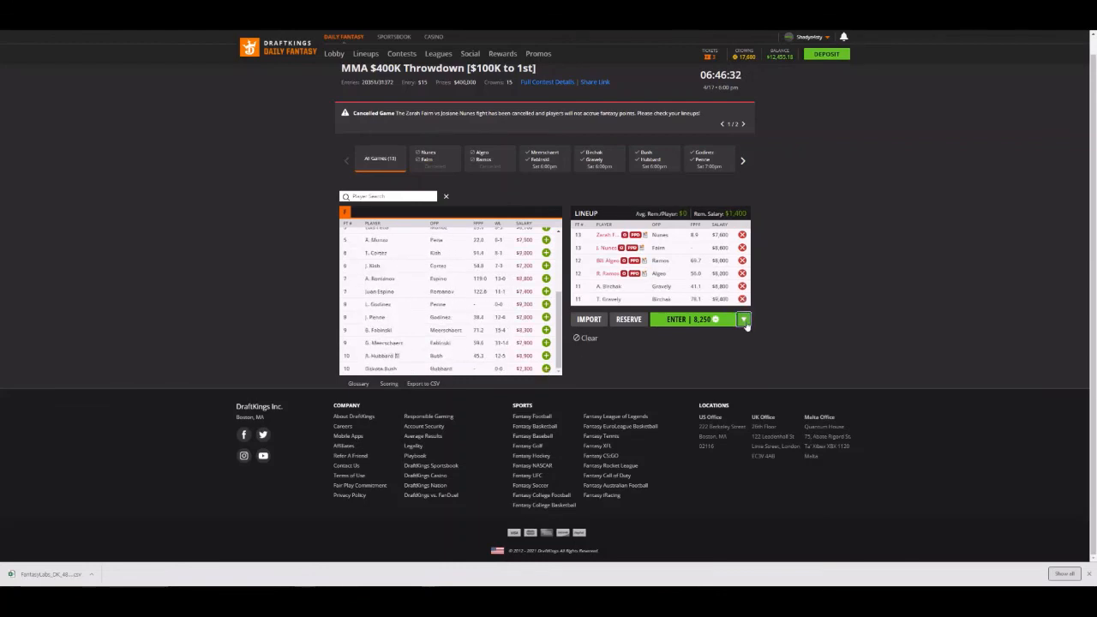
pyautogui.click(749, 320)
pyautogui.click(749, 320)
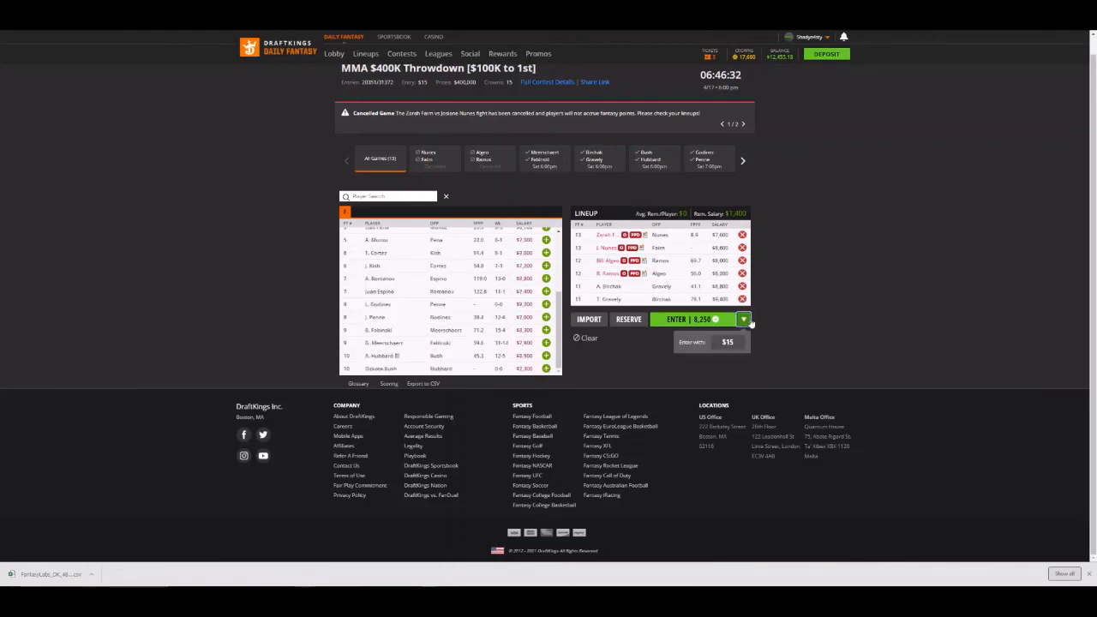
pyautogui.click(727, 343)
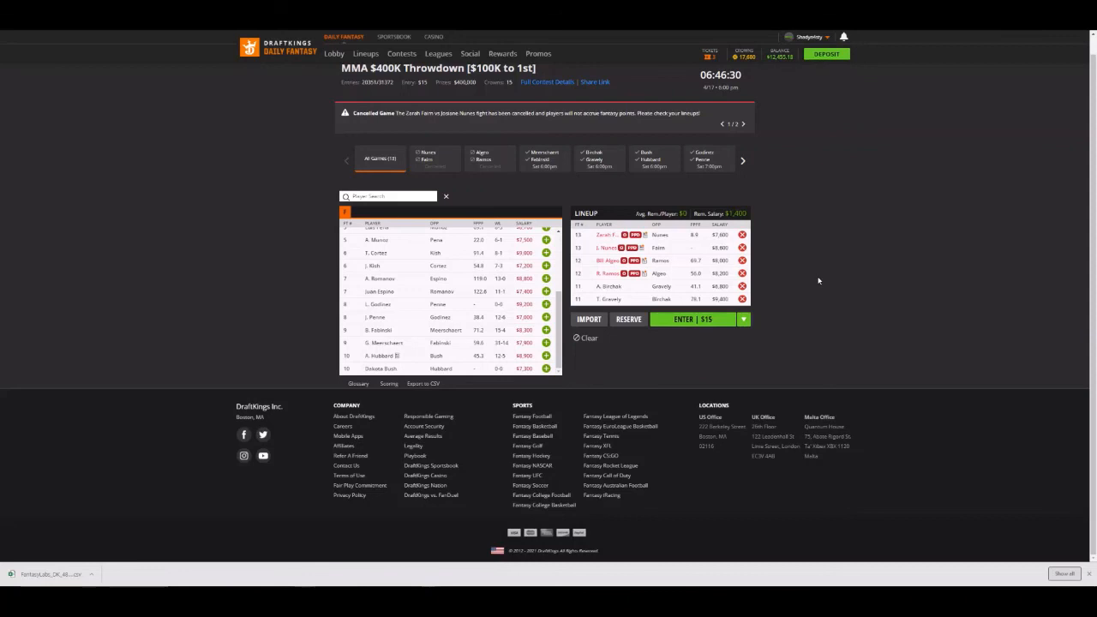
pyautogui.click(686, 321)
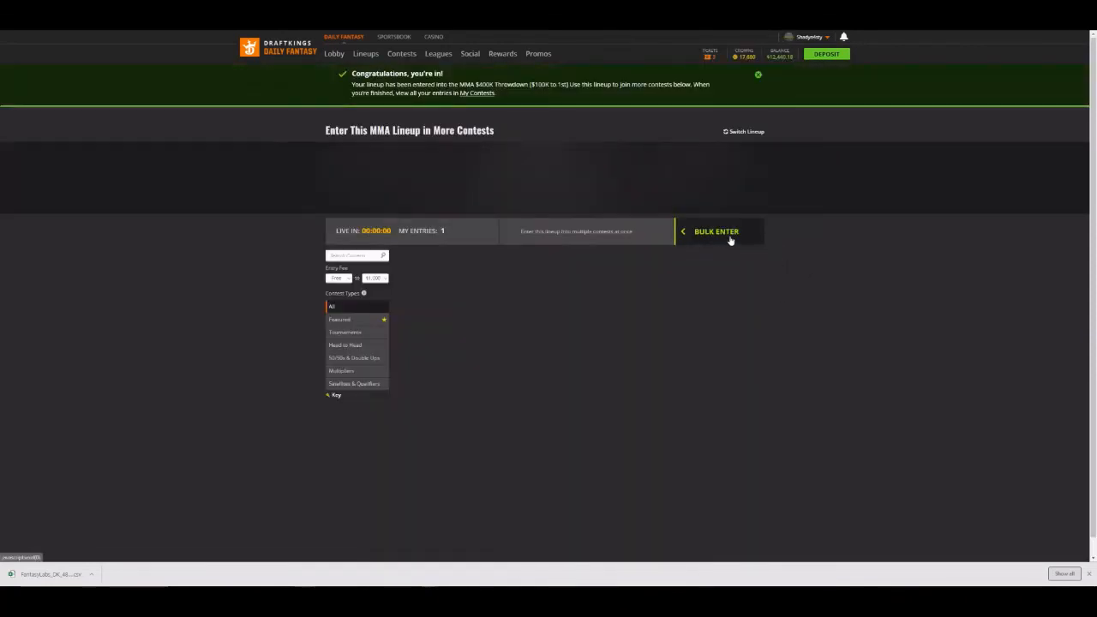
# Bulk enter the placeholder lineup 149 more times in the MMA $400K Throwdown and submit the entries.
pyautogui.click(729, 239)
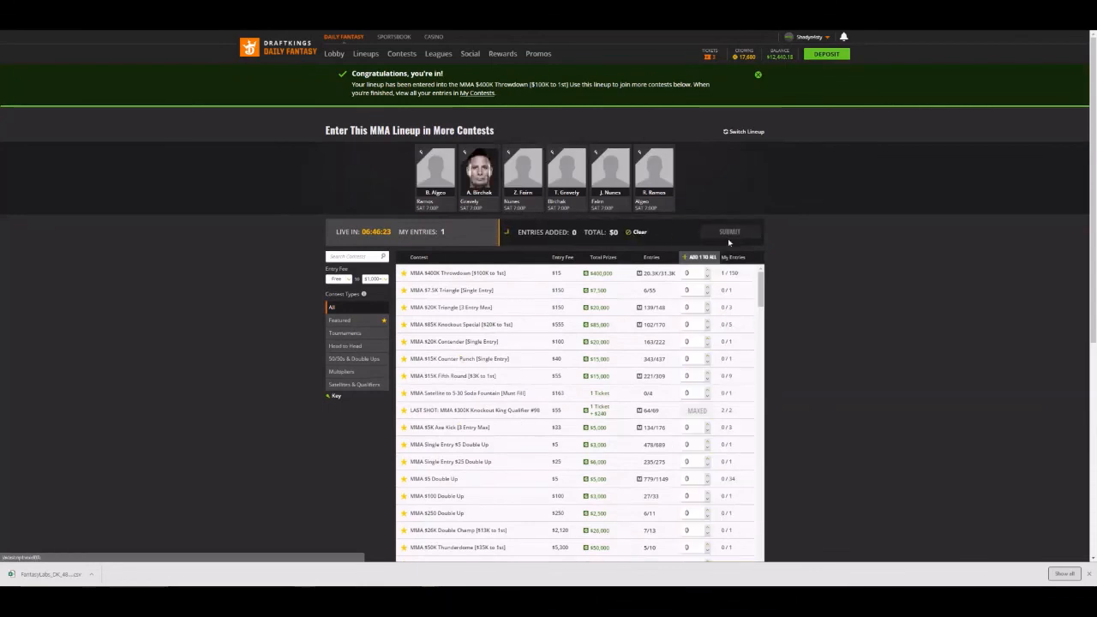
pyautogui.doubleClick(692, 275)
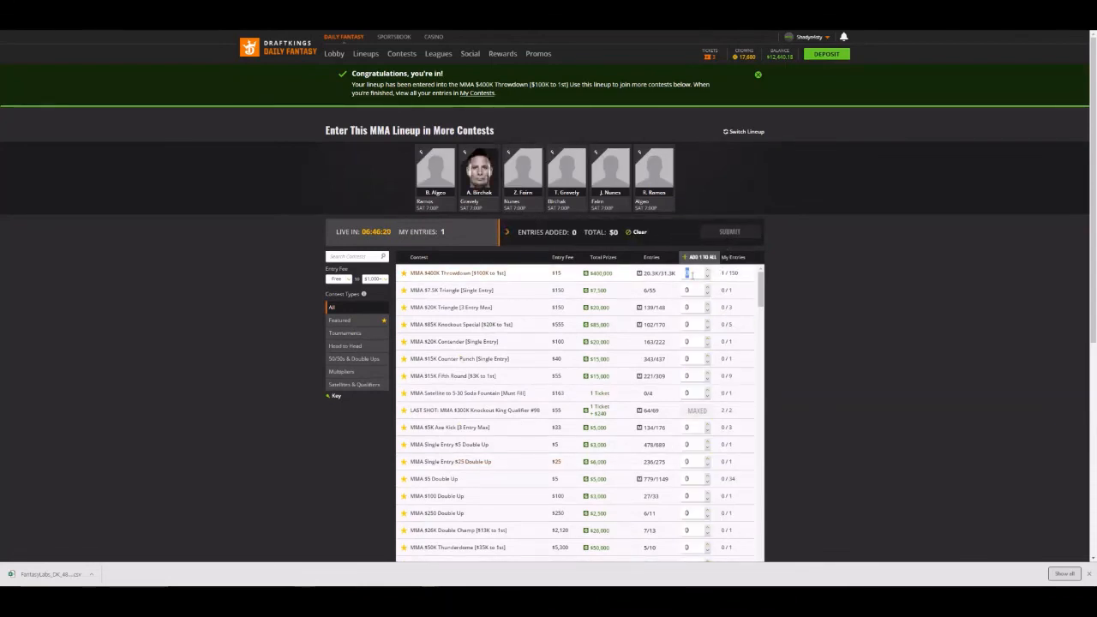
pyautogui.write('149')
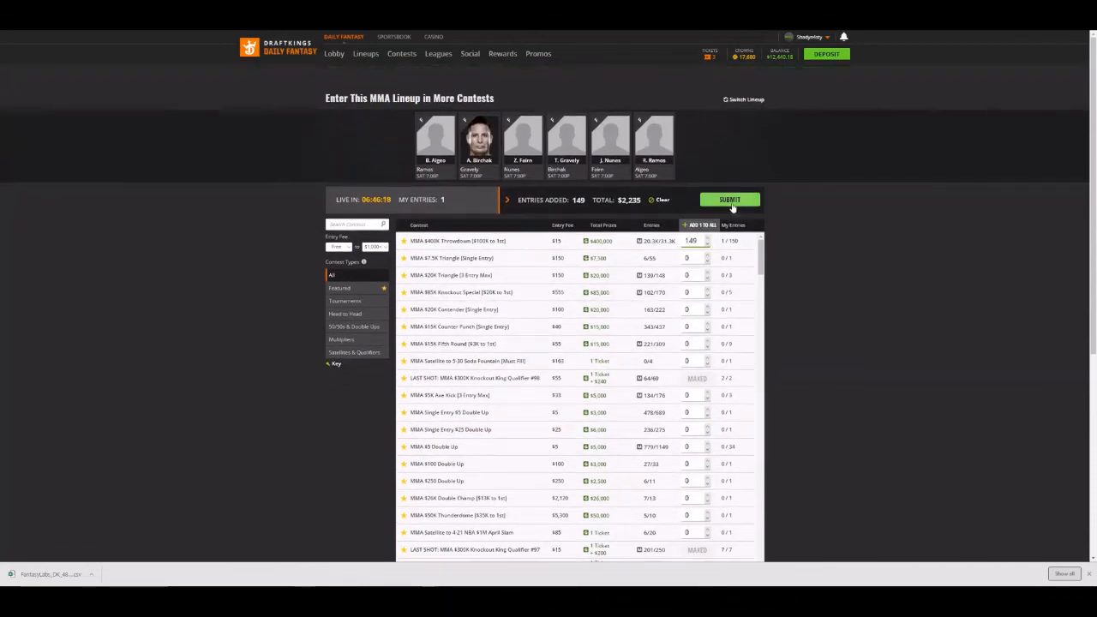
pyautogui.click(731, 204)
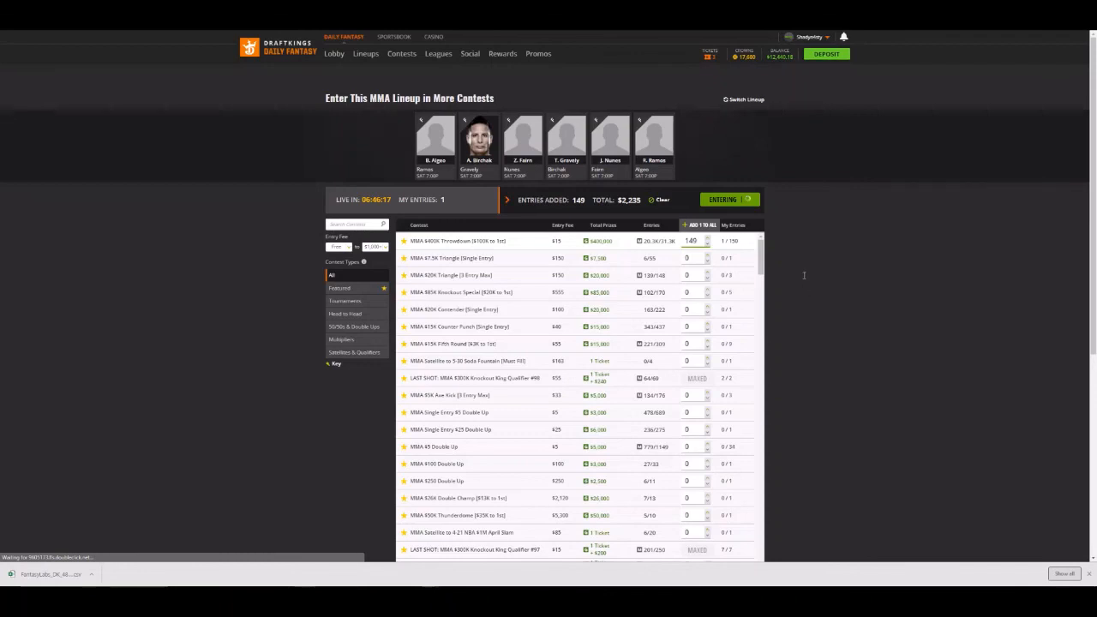
pyautogui.scroll(-1, 821, 279)
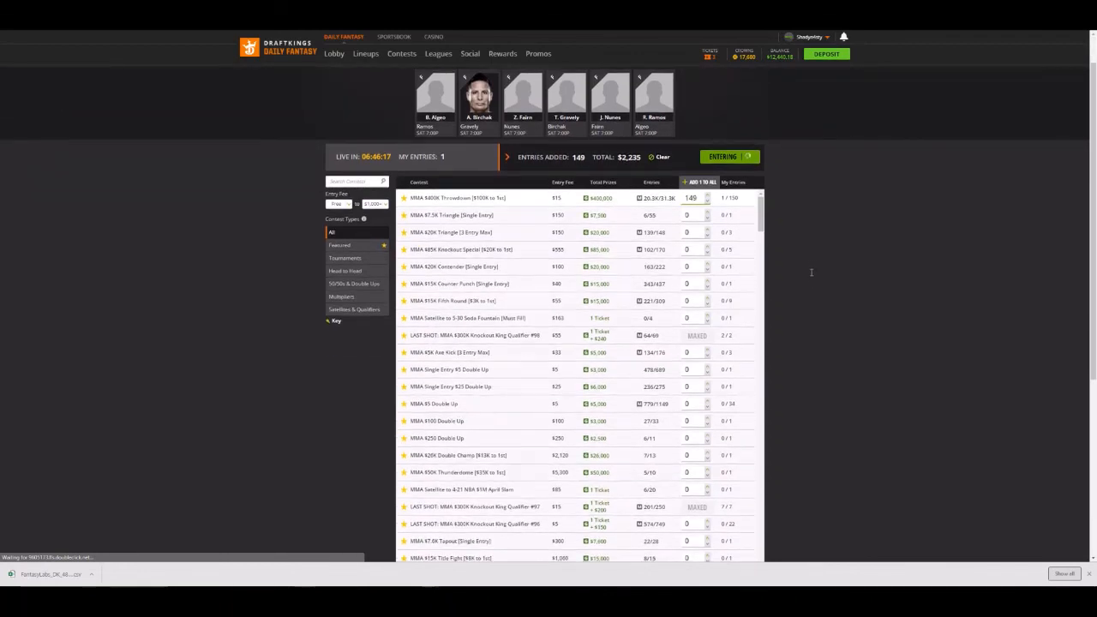
pyautogui.scroll(1, 812, 255)
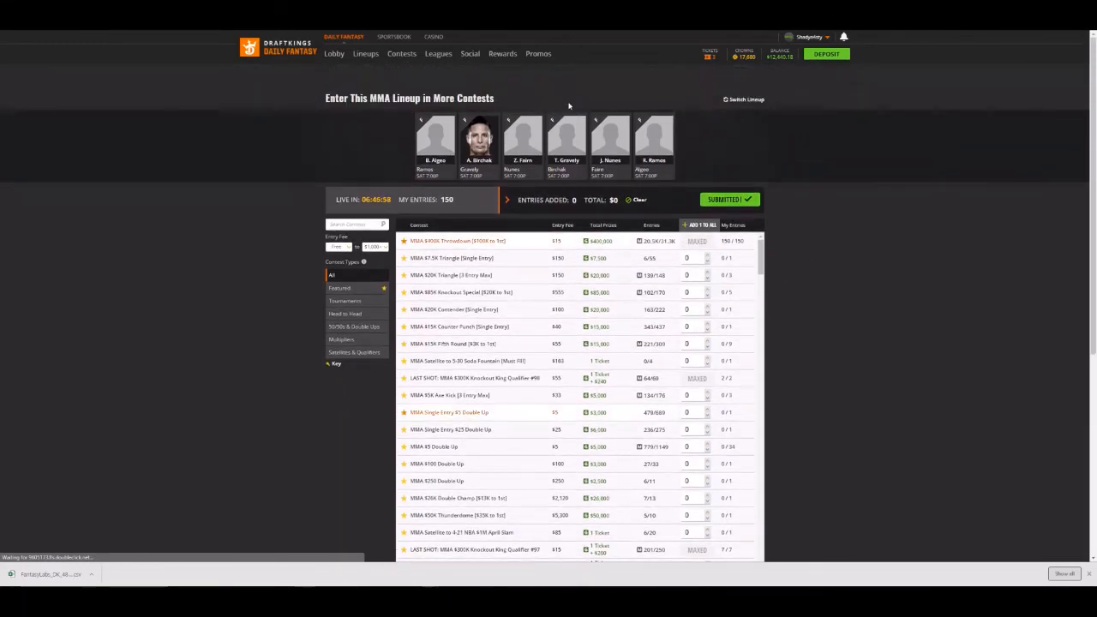
# Download the current MMA Classic entries for editing from the My Lineups page and open the DKEntries CSV in Excel.
pyautogui.click(365, 53)
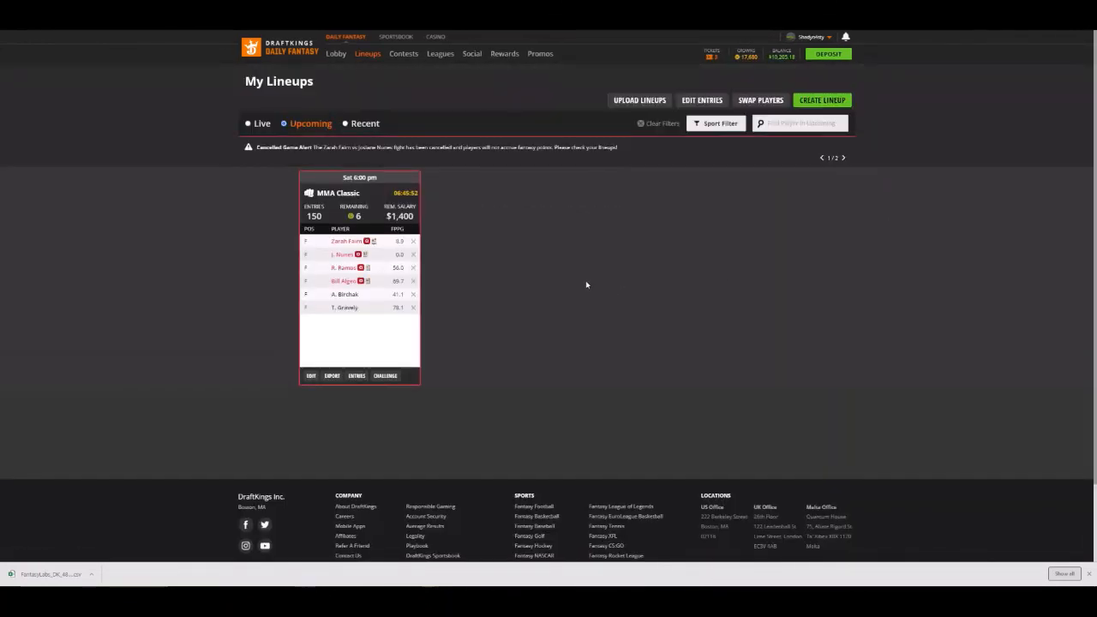
pyautogui.click(699, 102)
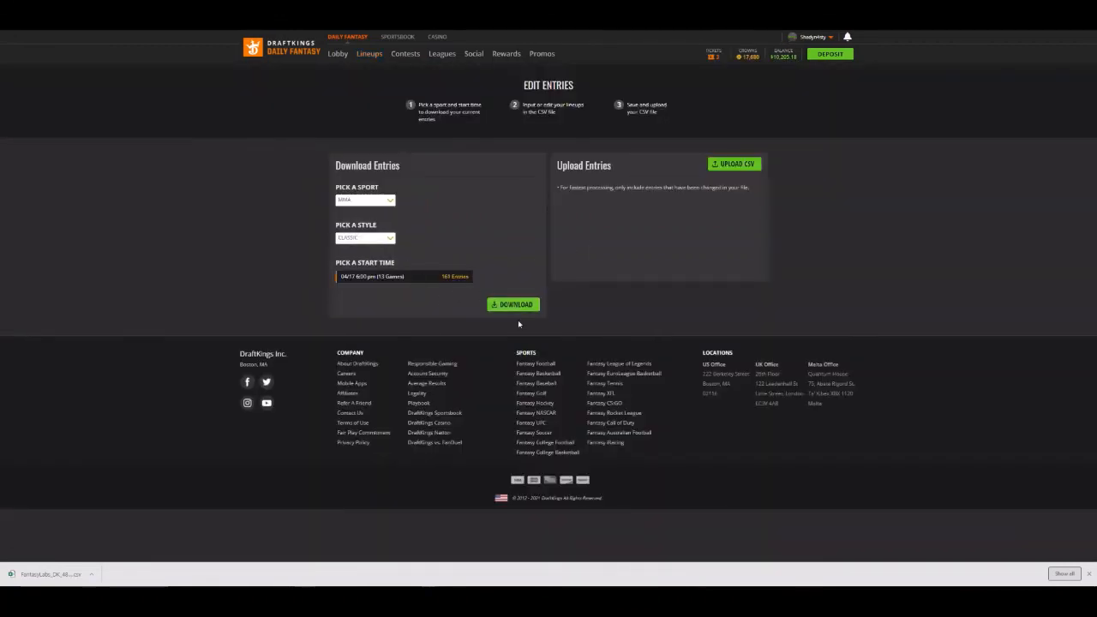
pyautogui.click(515, 306)
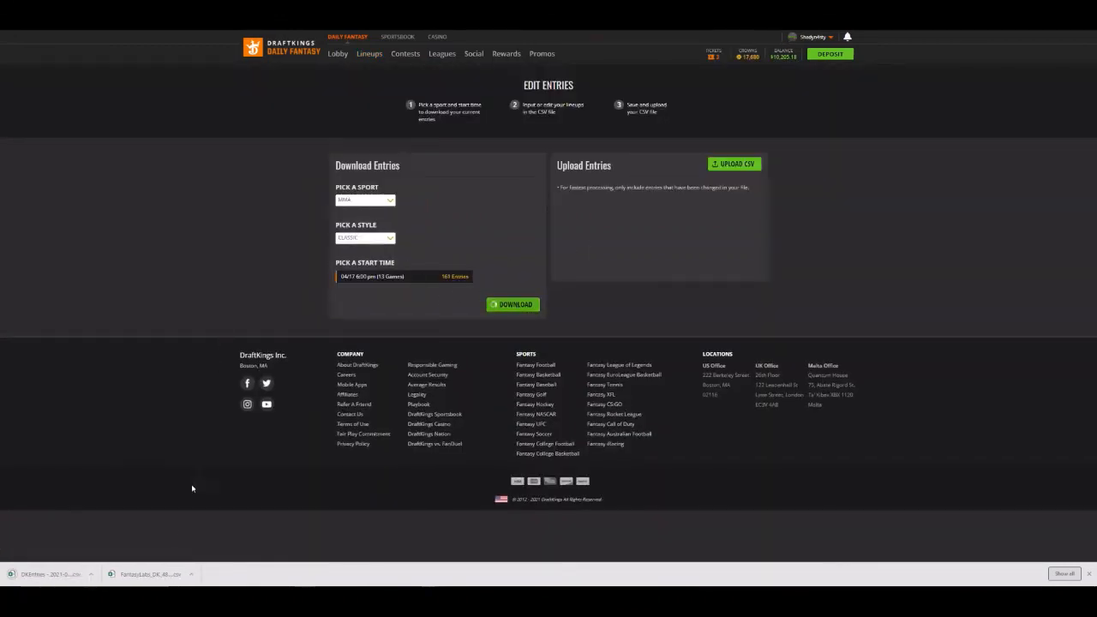
pyautogui.click(66, 576)
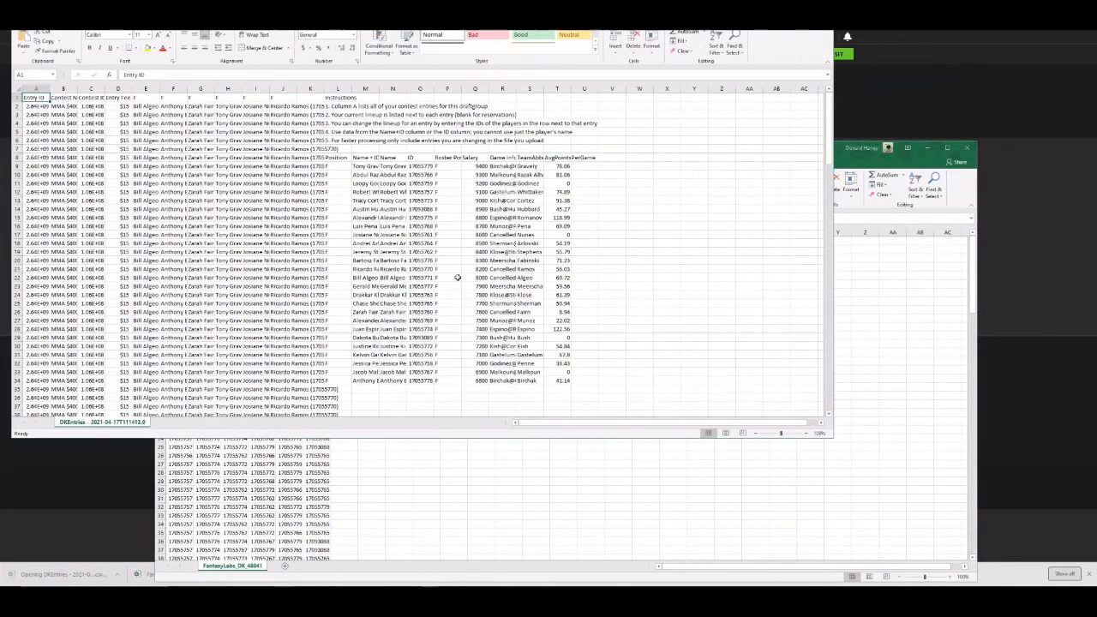
# Copy all lineup player IDs below the header of FantasyLabs_DK_48041 and paste them into the DKEntries sheet from cell E2, replacing the placeholder fighters.
pyautogui.click(421, 466)
pyautogui.moveTo(178, 251); pyautogui.dragTo(313, 252)
pyautogui.hotkey('ctrl', 'shift', 'Left')
pyautogui.hotkey('ctrl', 'shift', 'Right')
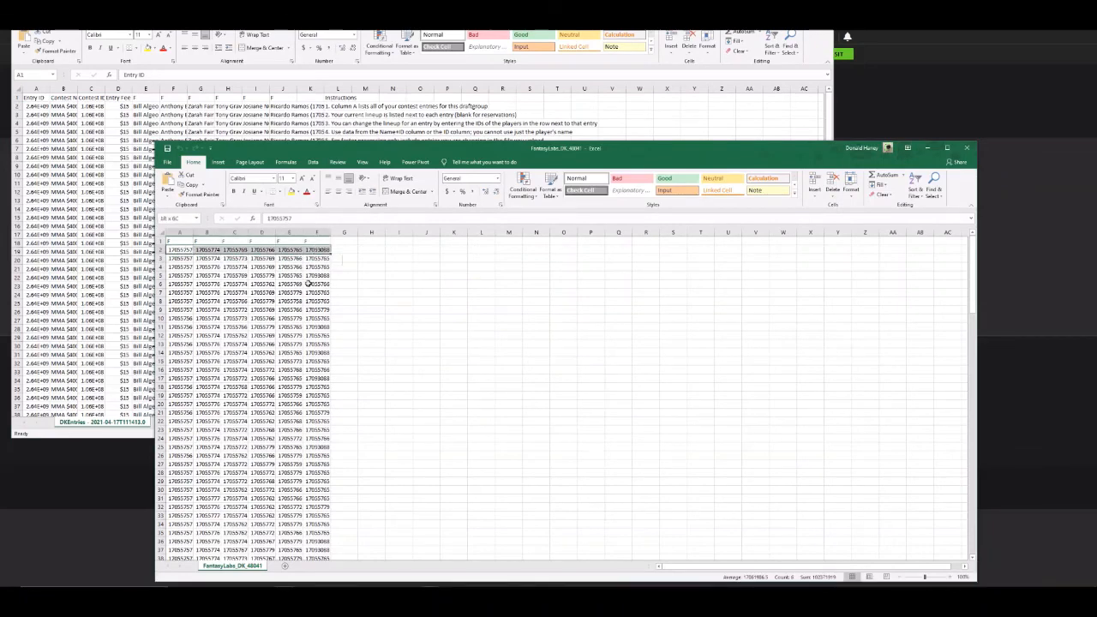
pyautogui.hotkey('ctrl', 'shift', 'Down')
pyautogui.hotkey('ctrl', 'c')
pyautogui.click(147, 108)
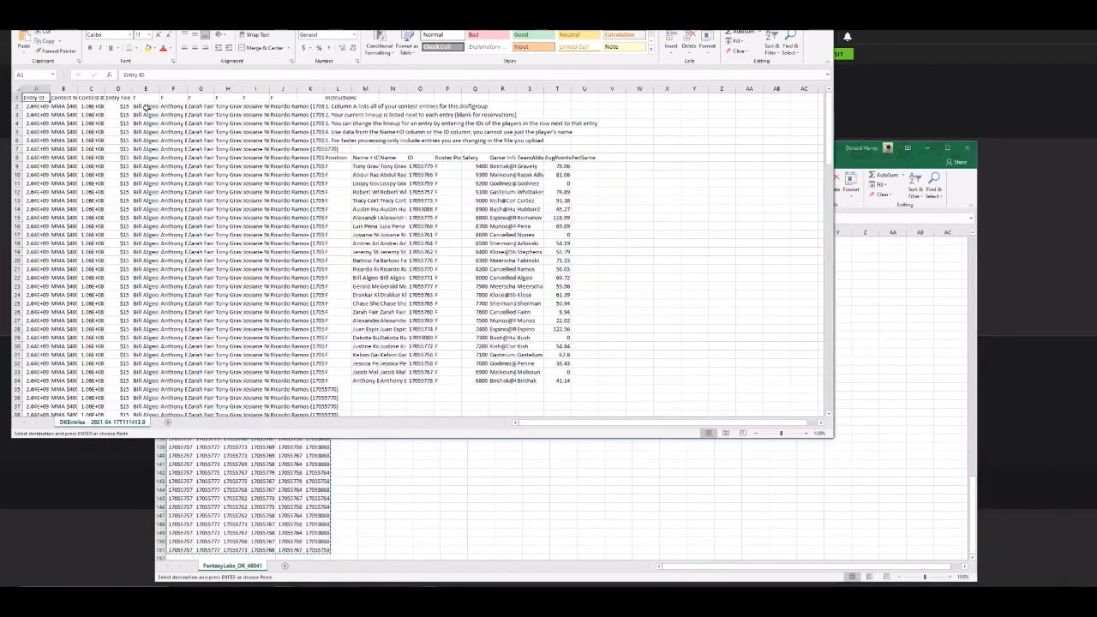
pyautogui.click(144, 106)
pyautogui.hotkey('ctrl', 'v')
pyautogui.click(803, 124)
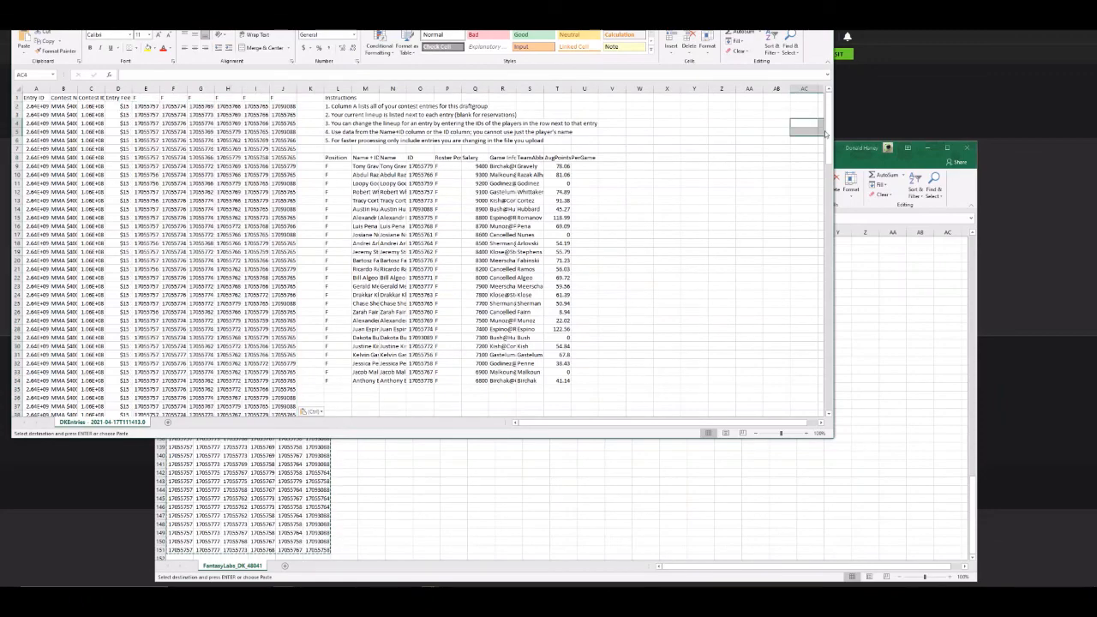
pyautogui.moveTo(829, 132); pyautogui.dragTo(828, 104)
pyautogui.click(255, 192)
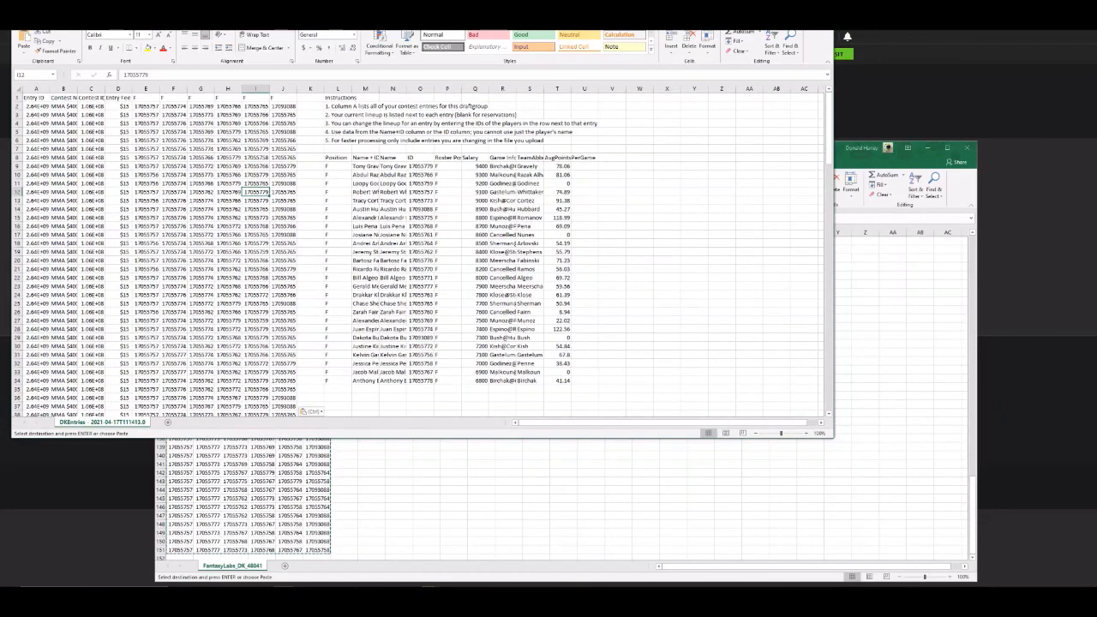
# Widen the Contest Name column to fit its contents and save the DKEntries file, keeping the CSV format.
pyautogui.click(65, 97)
pyautogui.doubleClick(76, 89)
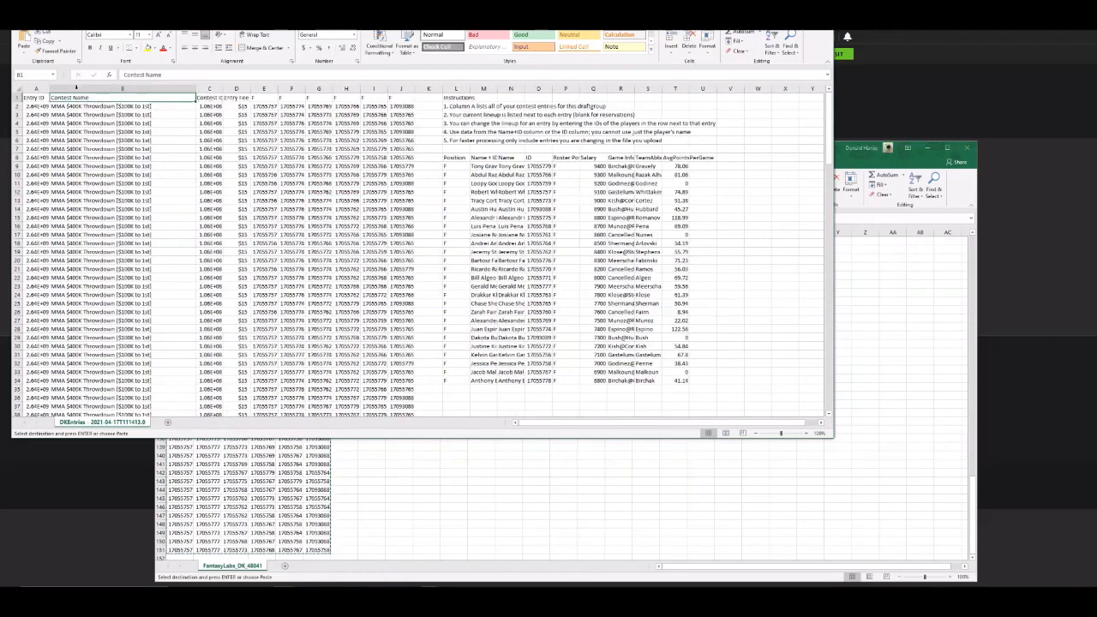
pyautogui.hotkey('ctrl', 's')
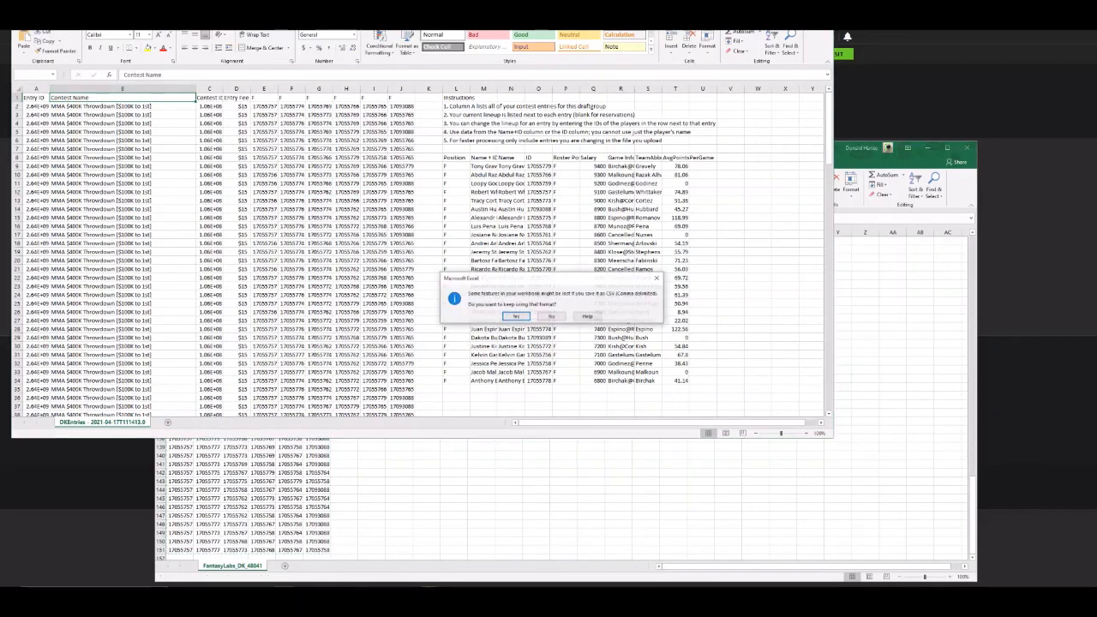
pyautogui.click(517, 315)
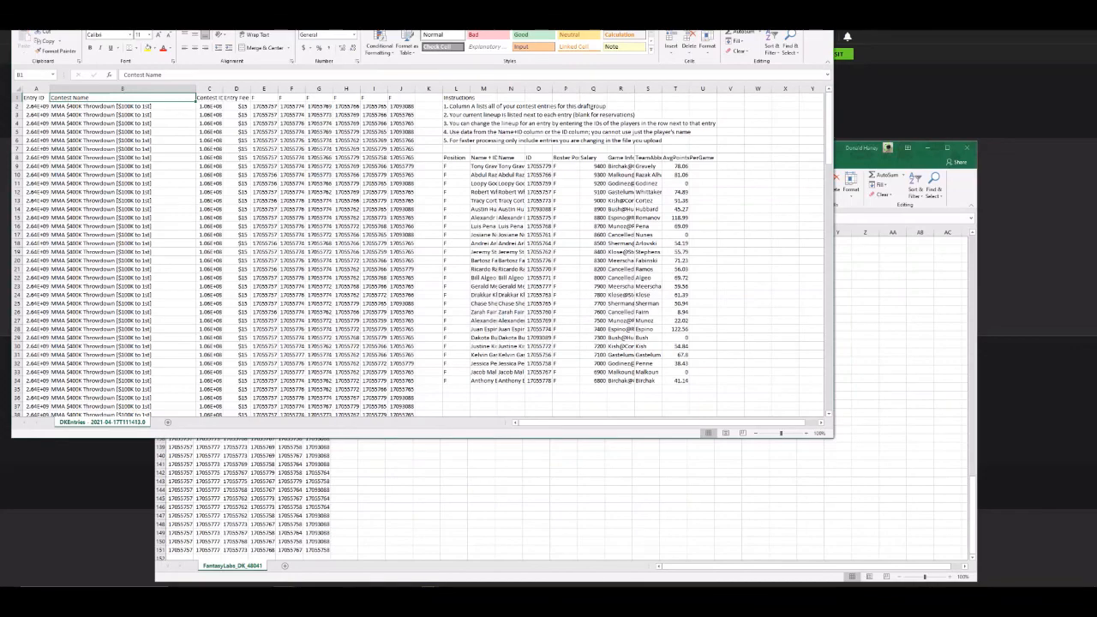
pyautogui.hotkey('ctrl', 's')
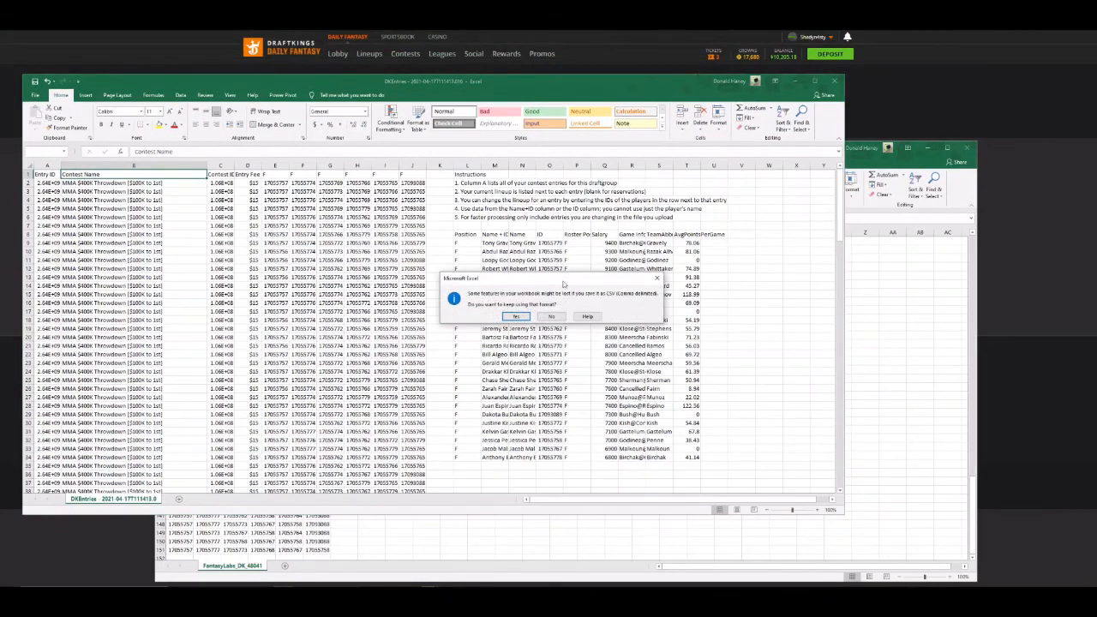
pyautogui.click(517, 317)
# Switch back to DraftKings and upload the saved entries CSV on the Edit Entries page.
pyautogui.click(911, 126)
pyautogui.click(733, 170)
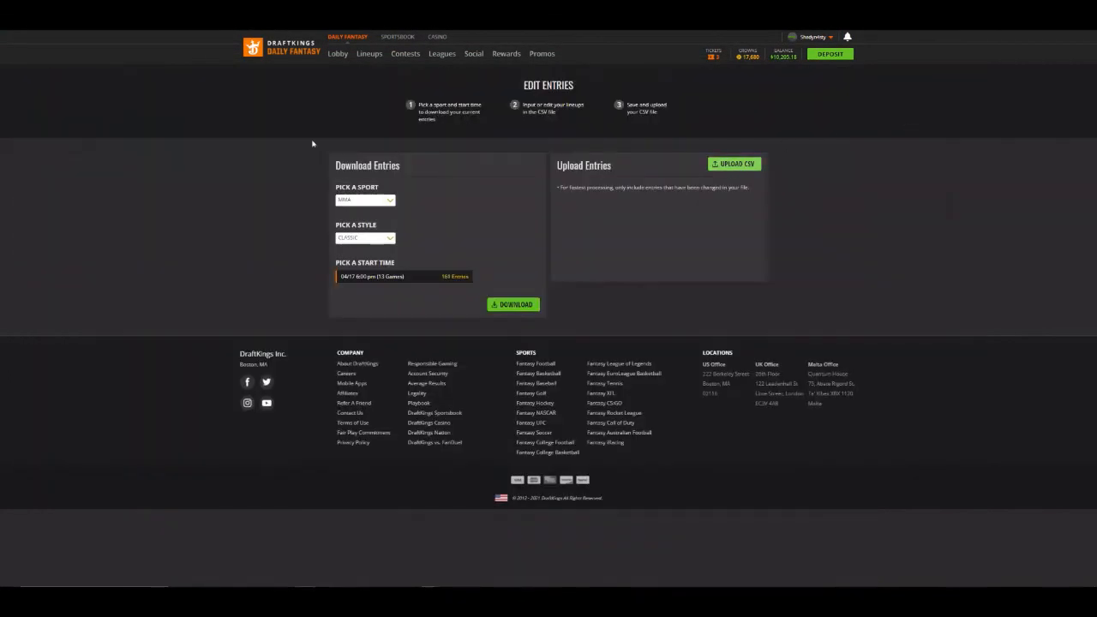
pyautogui.doubleClick(118, 60)
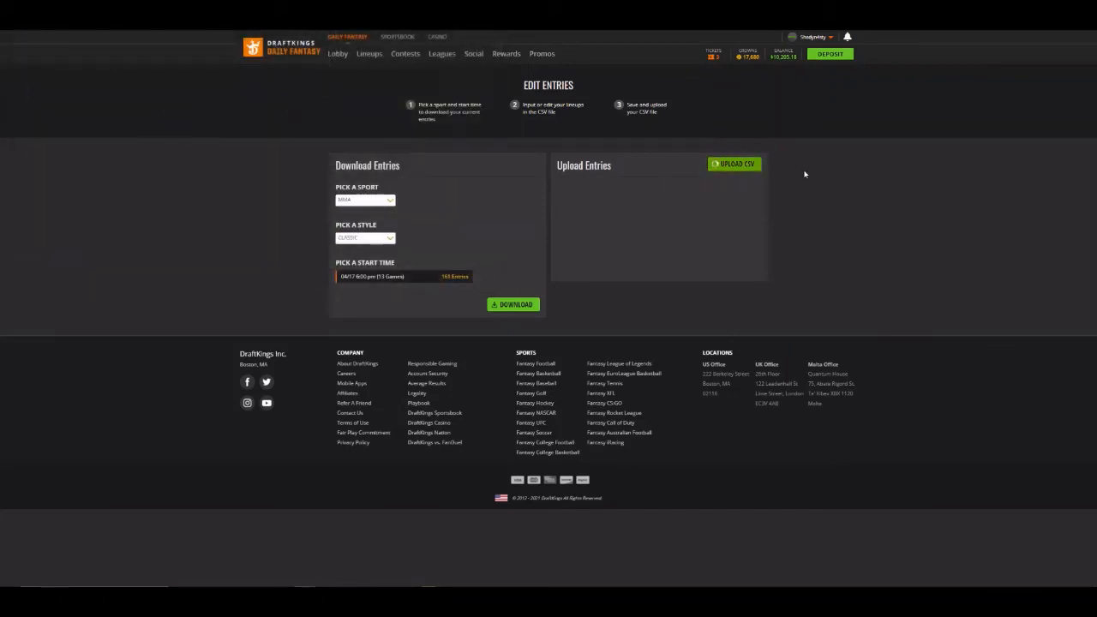
# Open the upcoming lineups in DraftKings and check that the uploaded lineups replaced the placeholder.
pyautogui.click(369, 53)
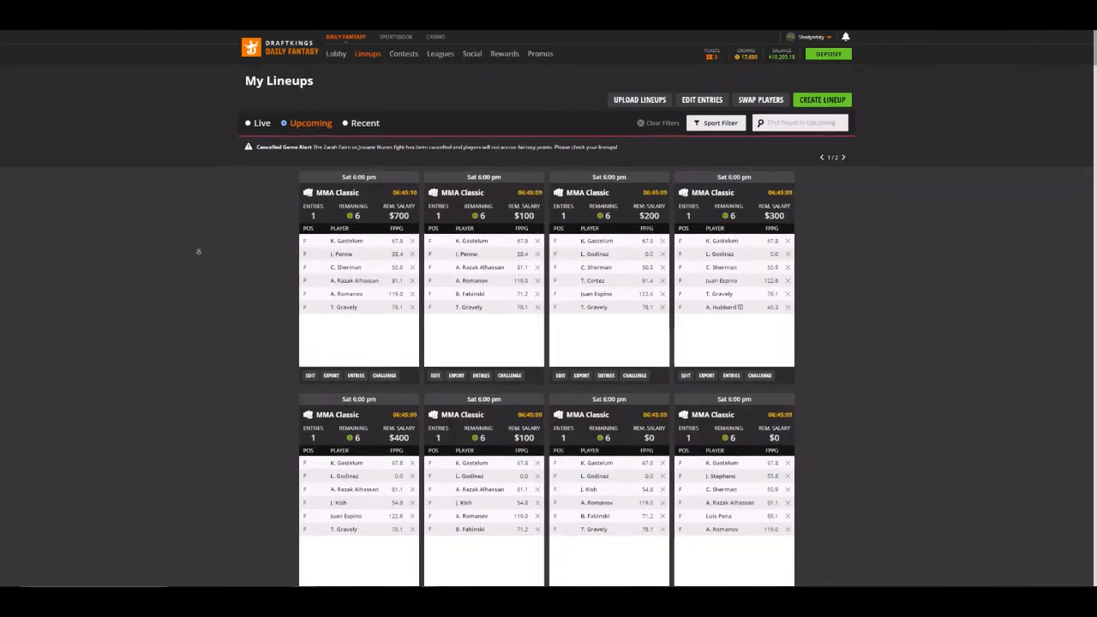
pyautogui.scroll(-2, 199, 237)
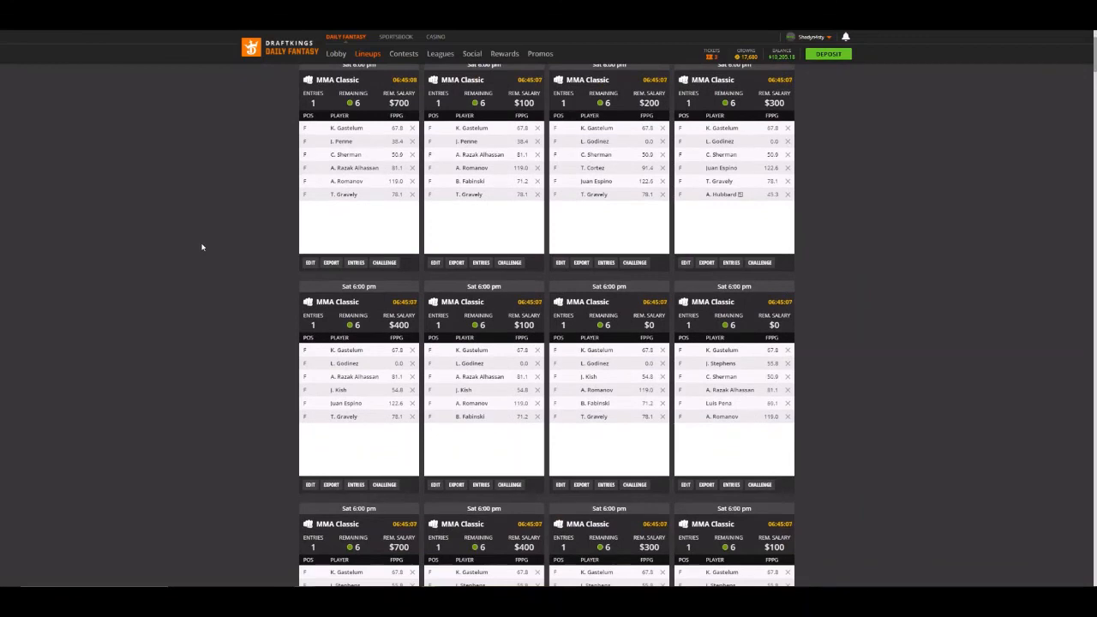
pyautogui.scroll(2, 243, 274)
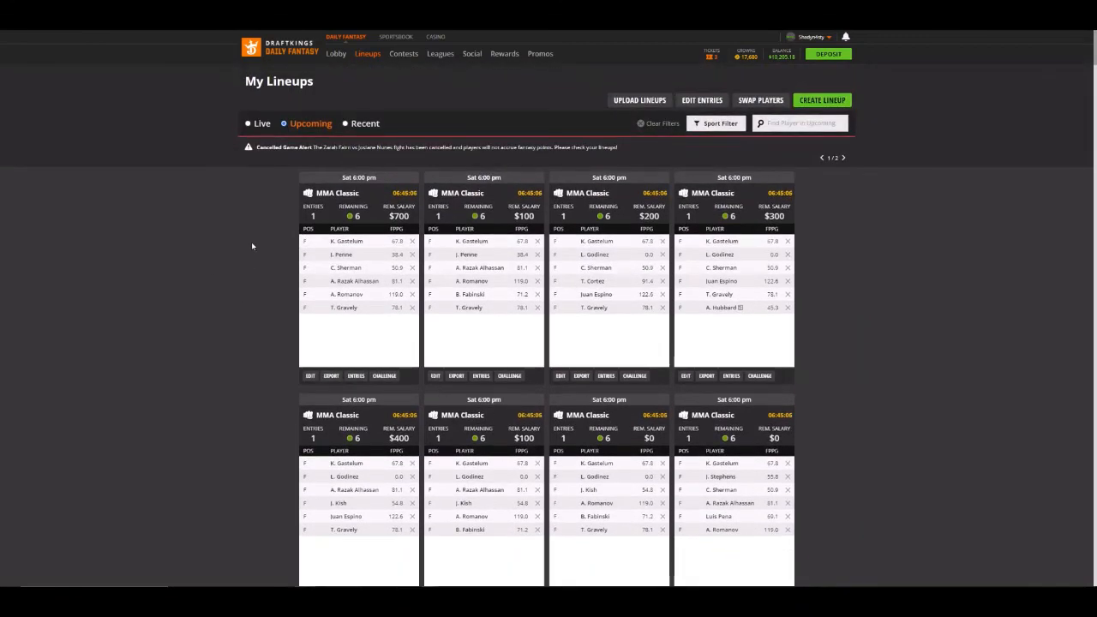